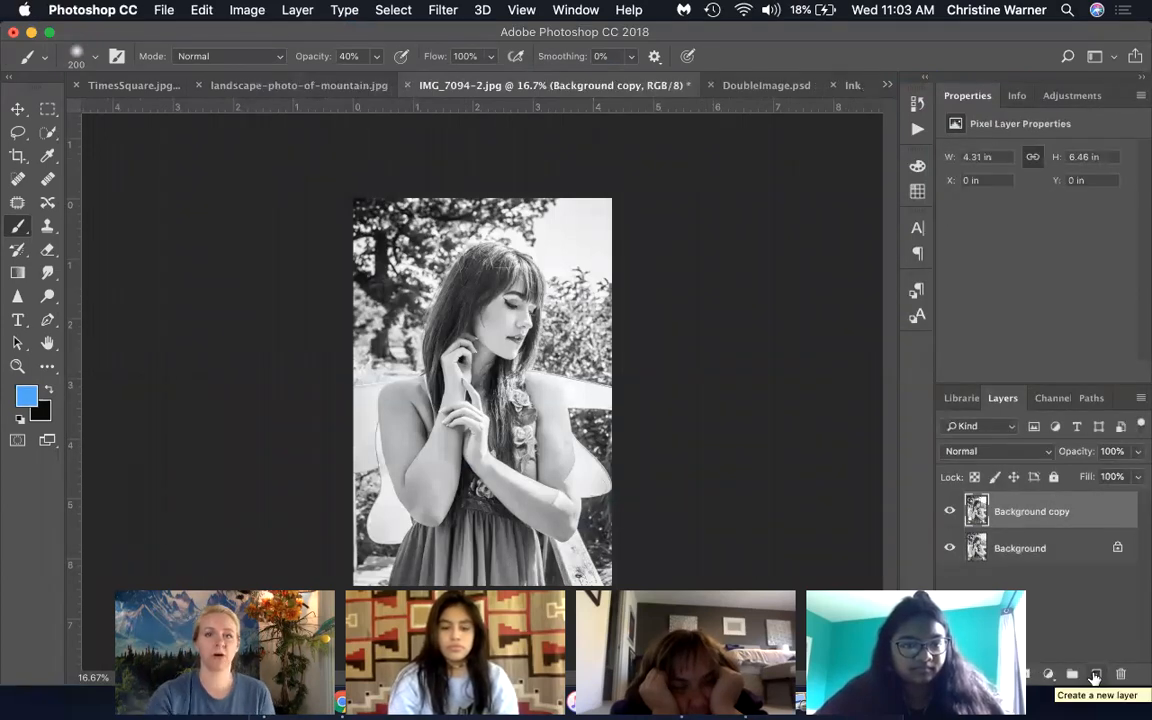
# Step: Look at the double-exposure example in DoubleImage.psd and return to IMG_7094-2.jpg
pyautogui.click(779, 87)
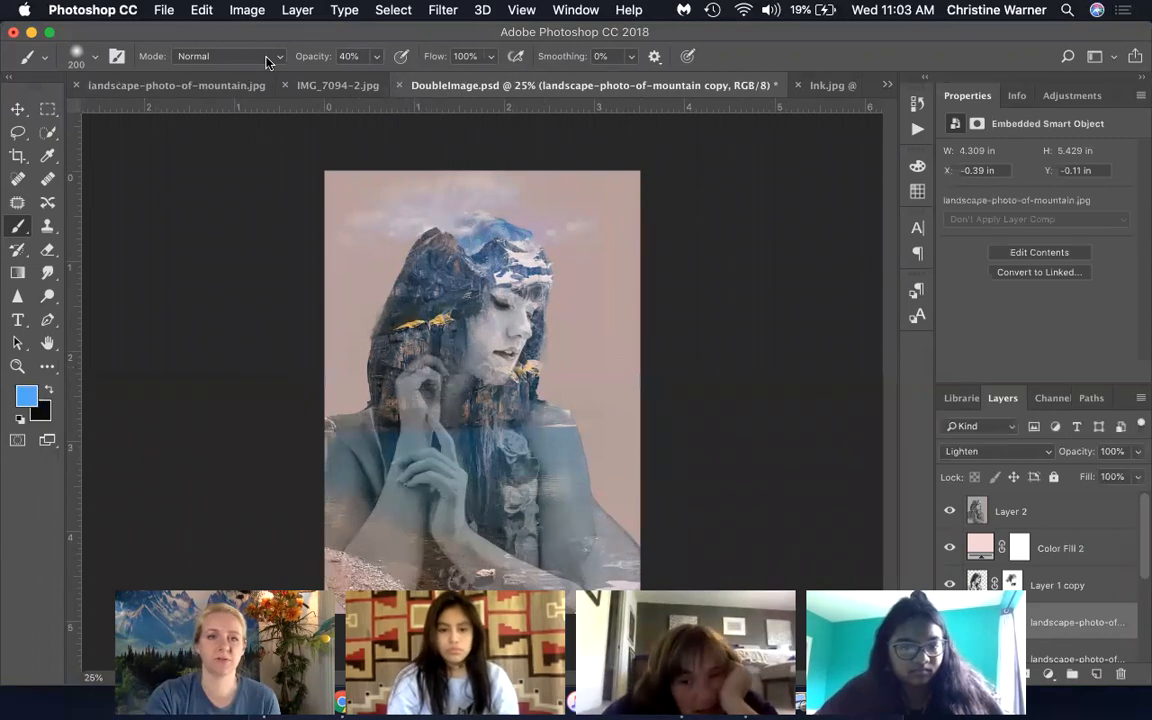
pyautogui.click(338, 88)
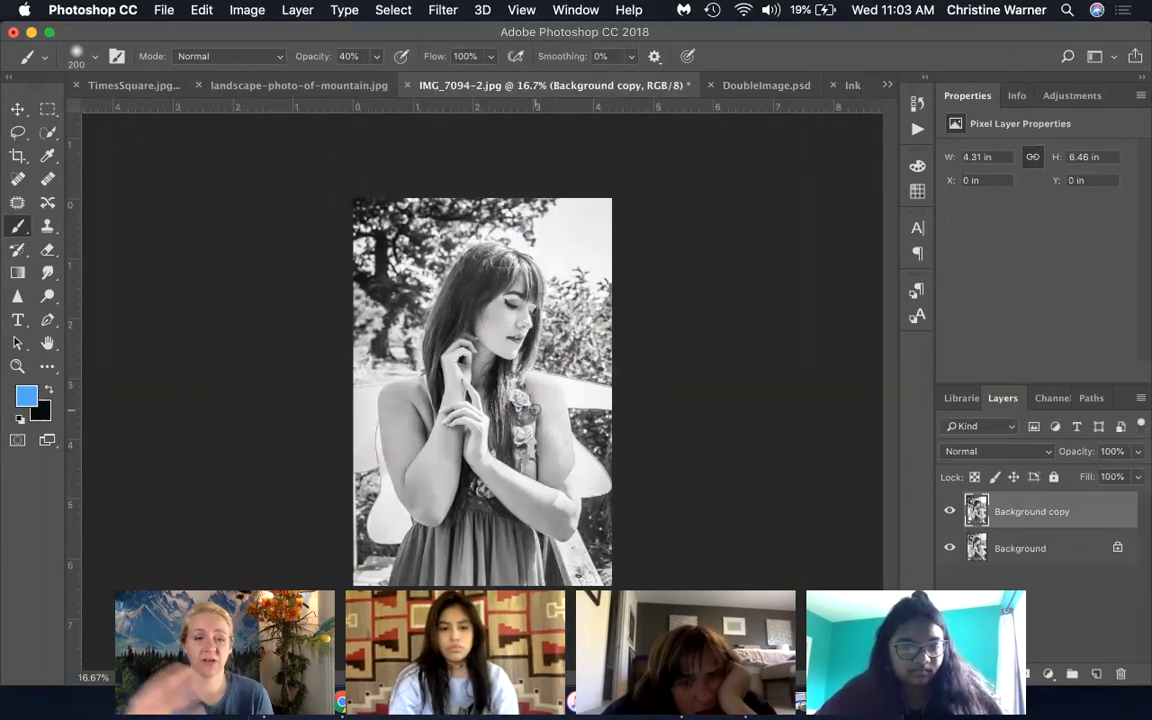
pyautogui.click(394, 11)
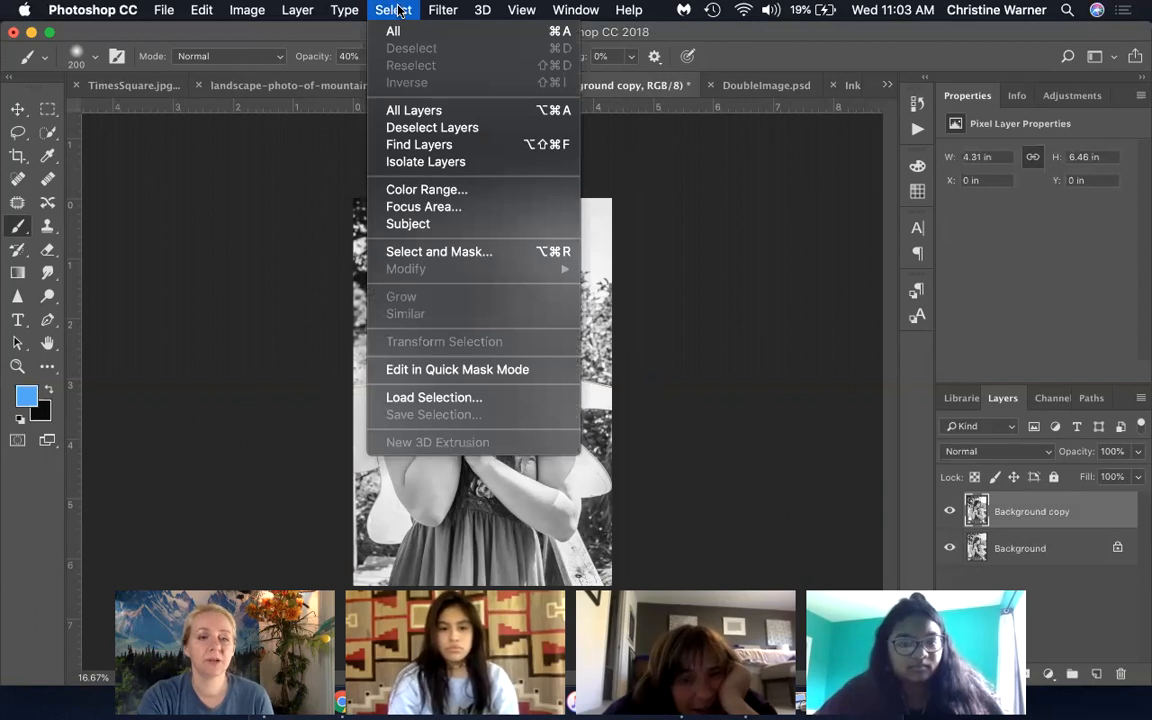
pyautogui.click(436, 399)
pyautogui.click(667, 231)
pyautogui.click(667, 317)
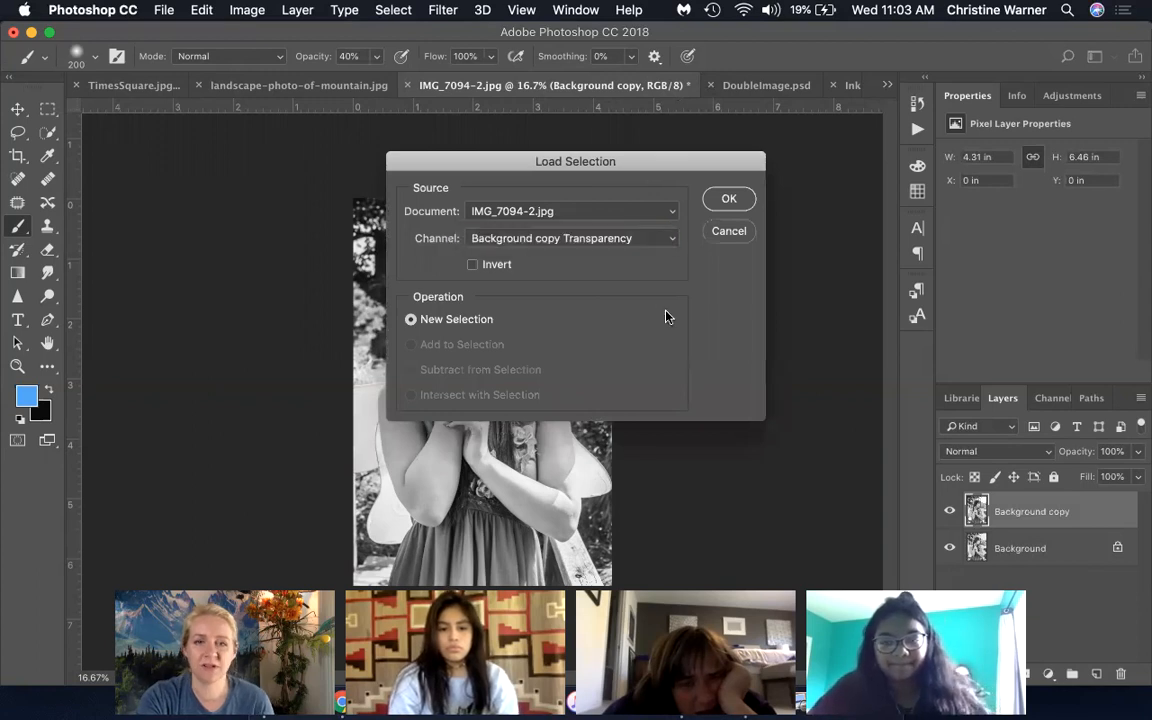
pyautogui.click(729, 231)
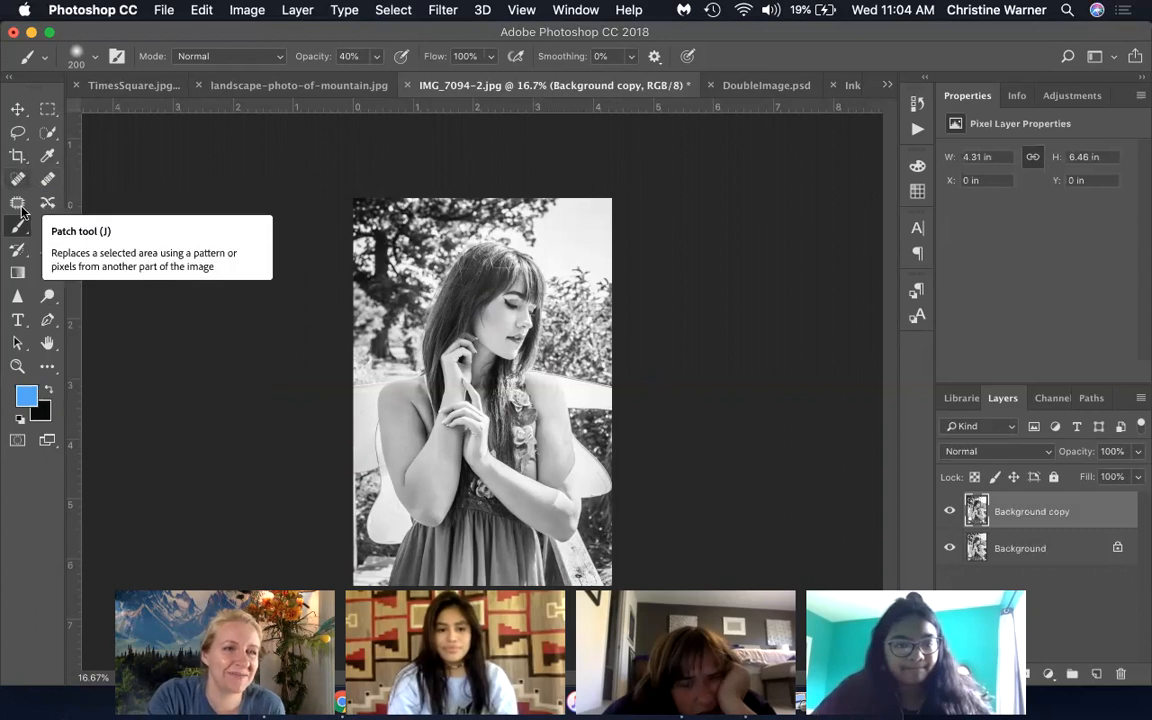
# Step: Select the woman on the Background copy layer with the Quick Selection tool
pyautogui.click(48, 134)
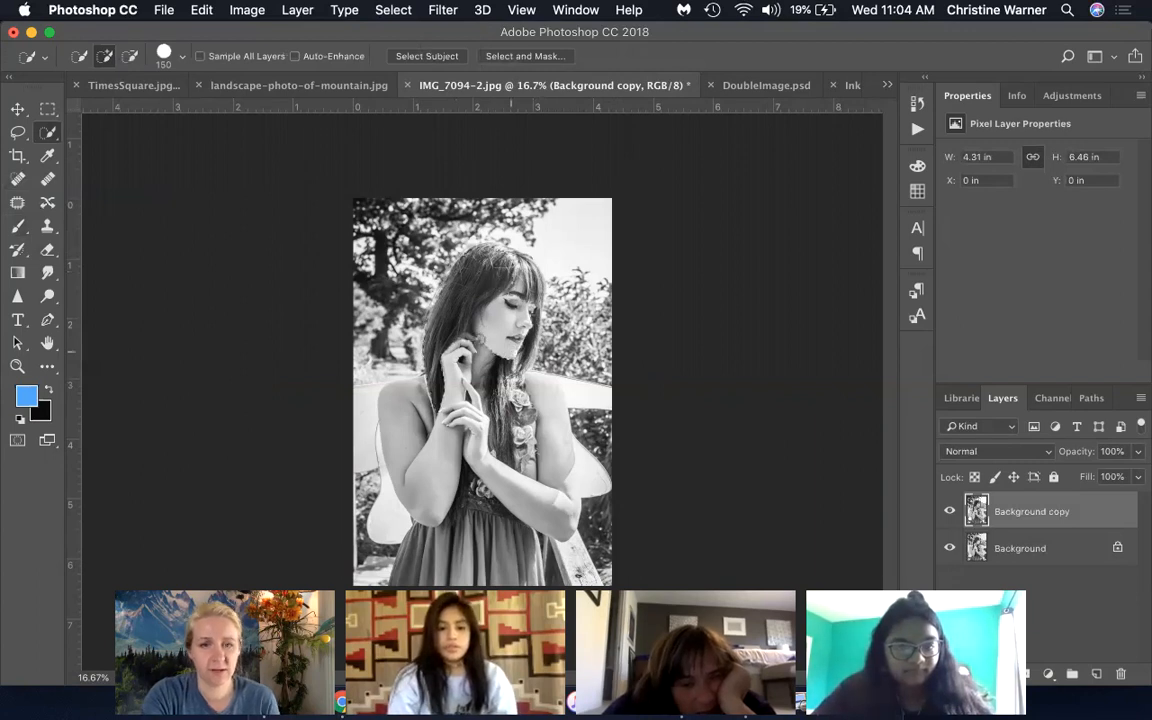
pyautogui.moveTo(403, 460); pyautogui.dragTo(403, 451)
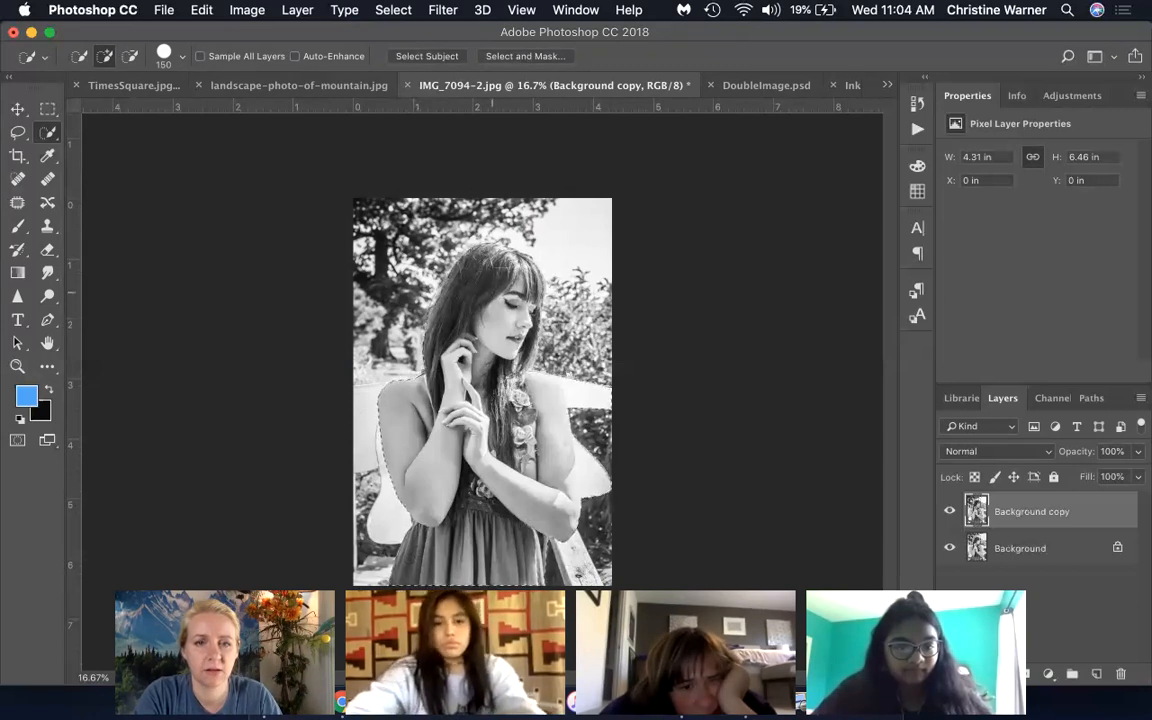
pyautogui.scroll(5, 488, 262)
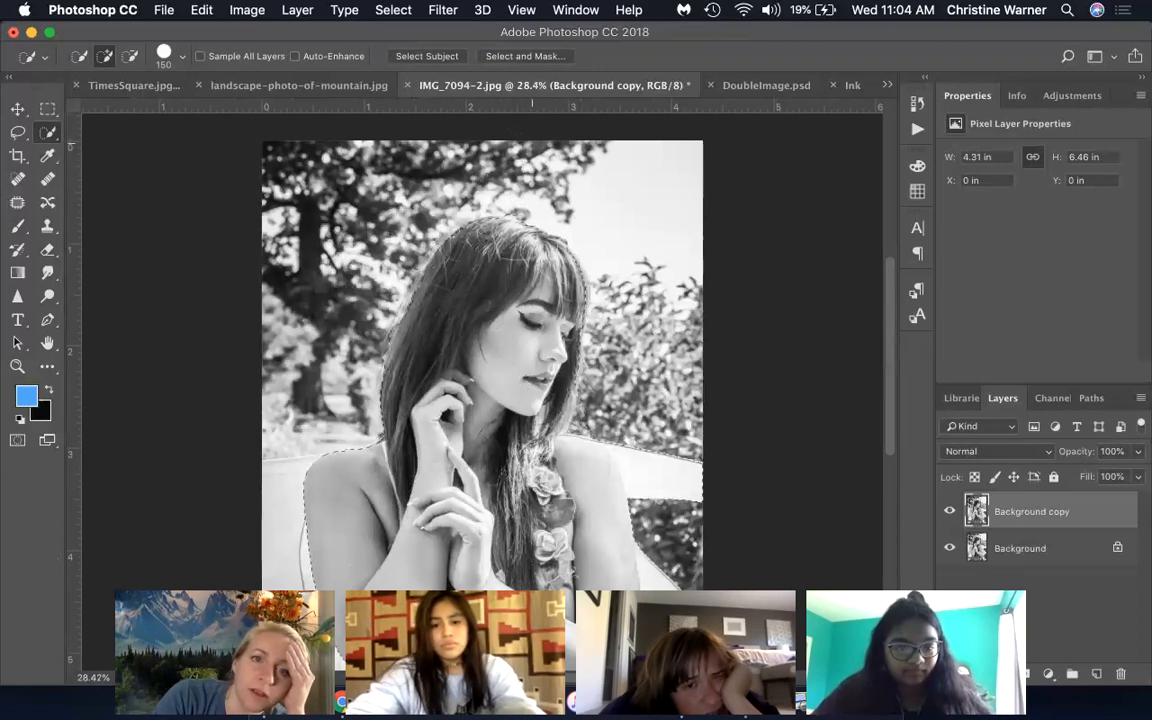
# Step: Refine the woman's selection in Select and Mask with Smooth 56 and Feather 18.7 px, and apply it
pyautogui.click(492, 57)
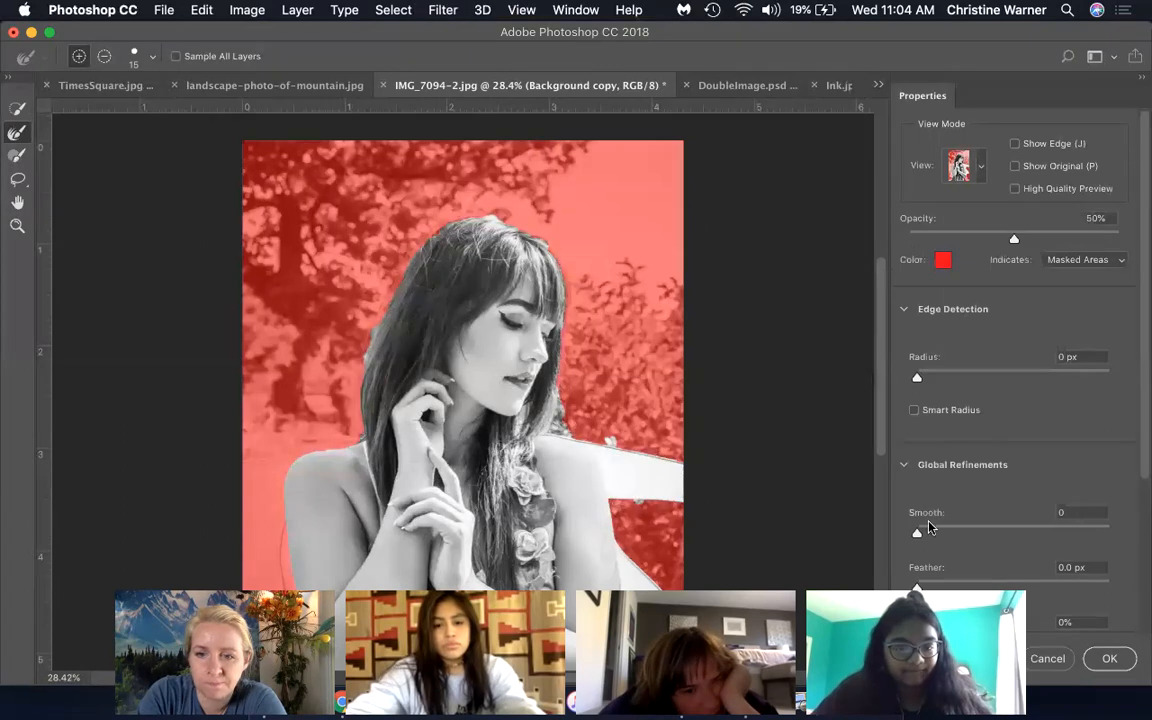
pyautogui.moveTo(920, 531); pyautogui.dragTo(993, 533)
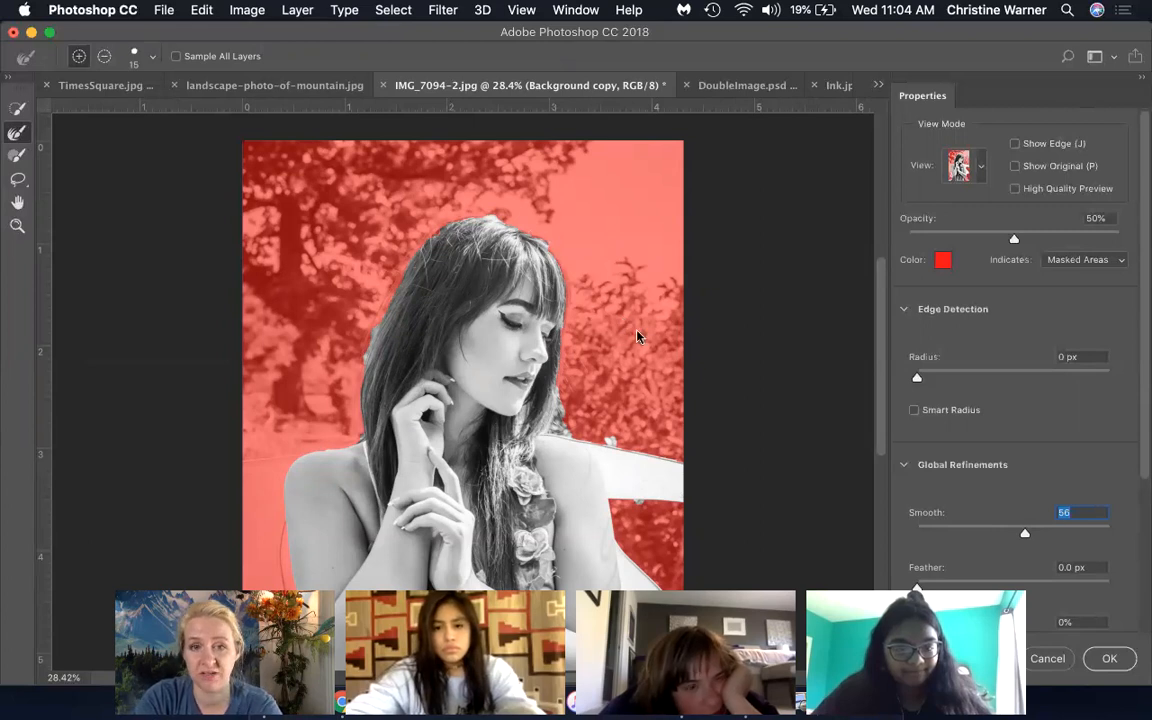
pyautogui.scroll(-4, 990, 491)
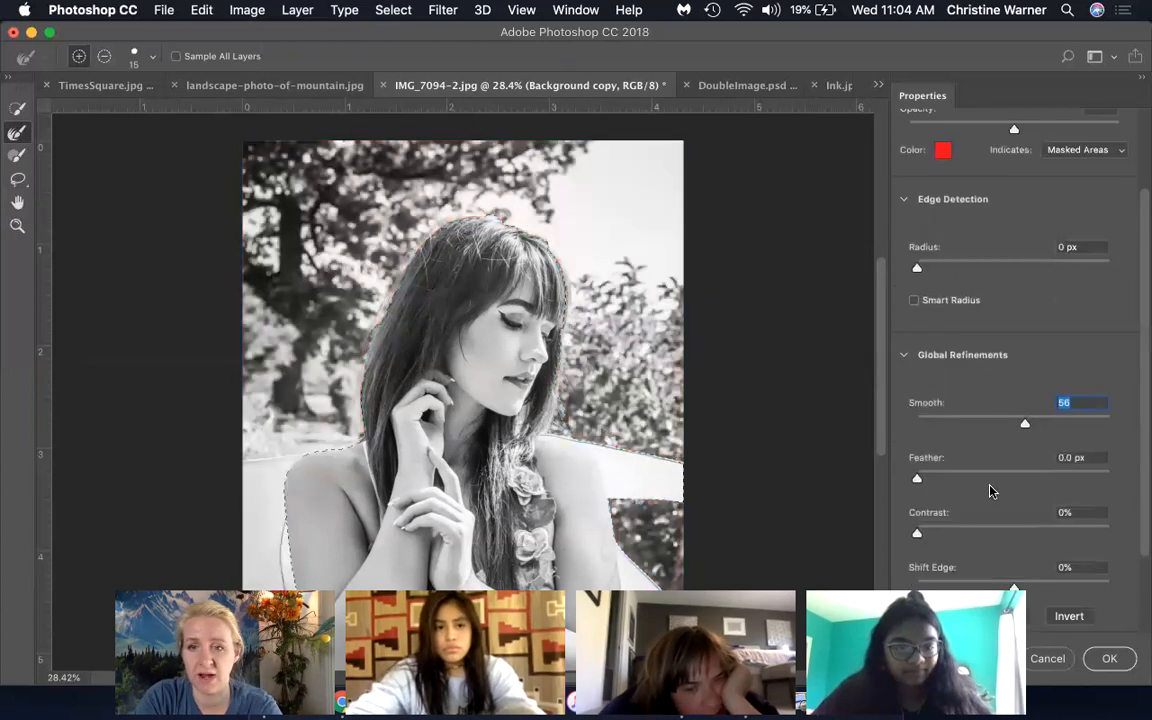
pyautogui.scroll(-4, 946, 464)
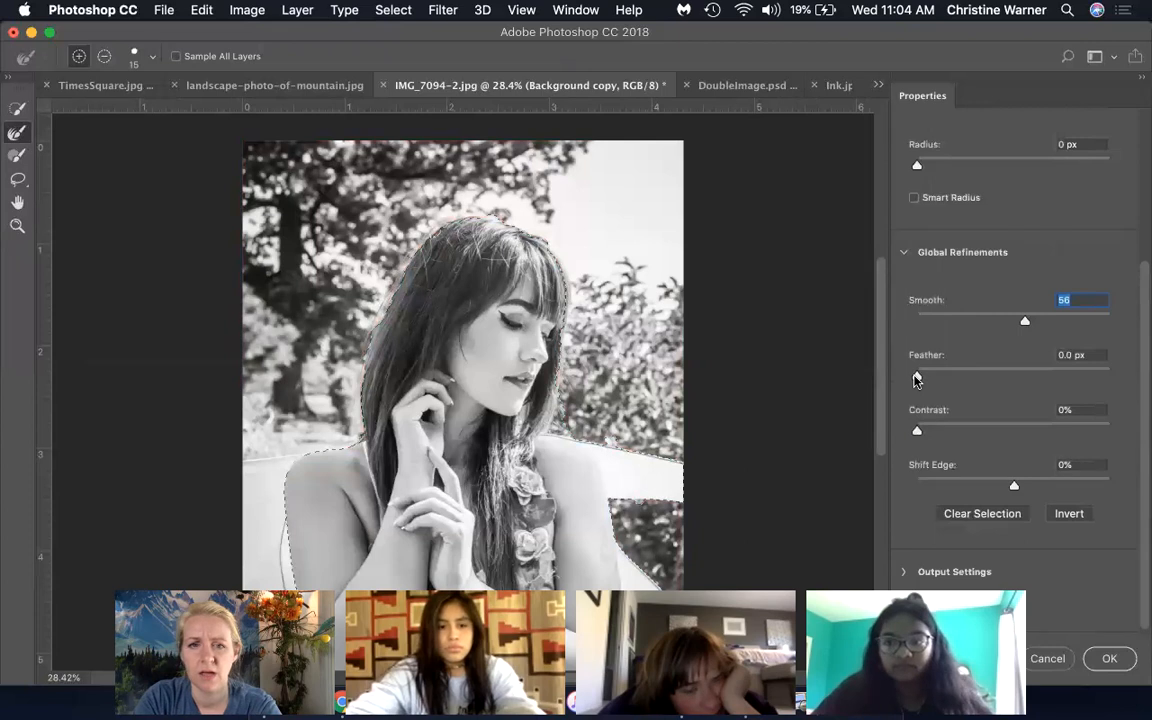
pyautogui.moveTo(920, 378); pyautogui.dragTo(1005, 376)
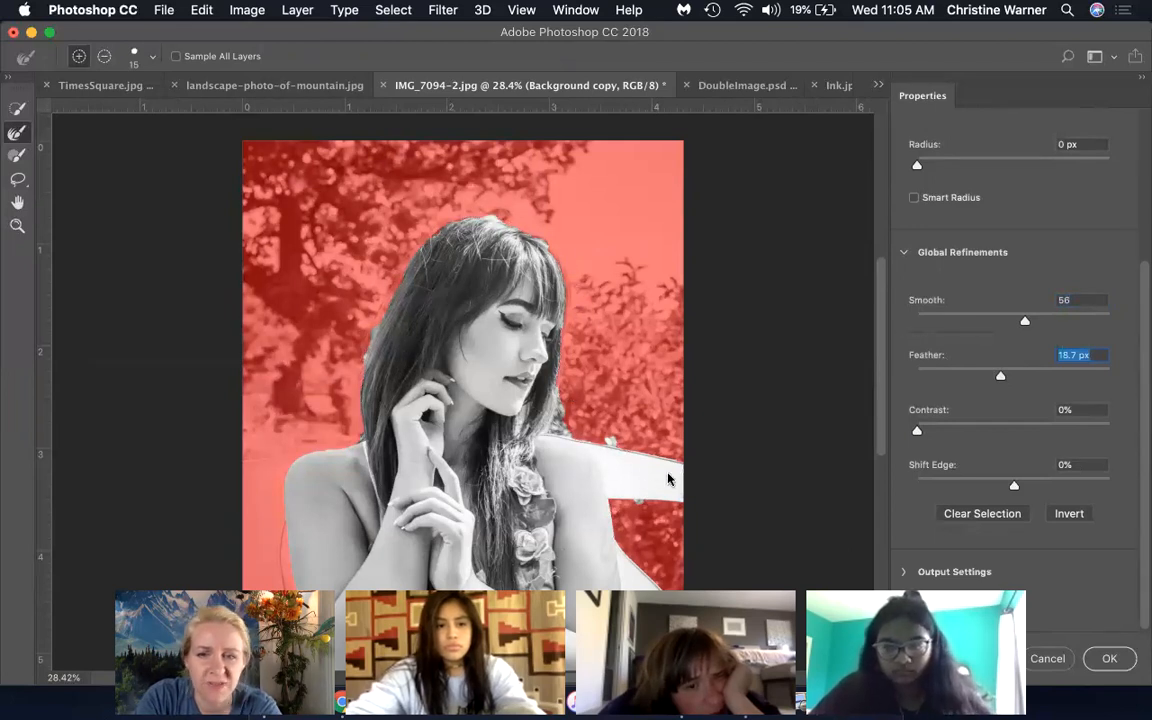
pyautogui.click(1109, 658)
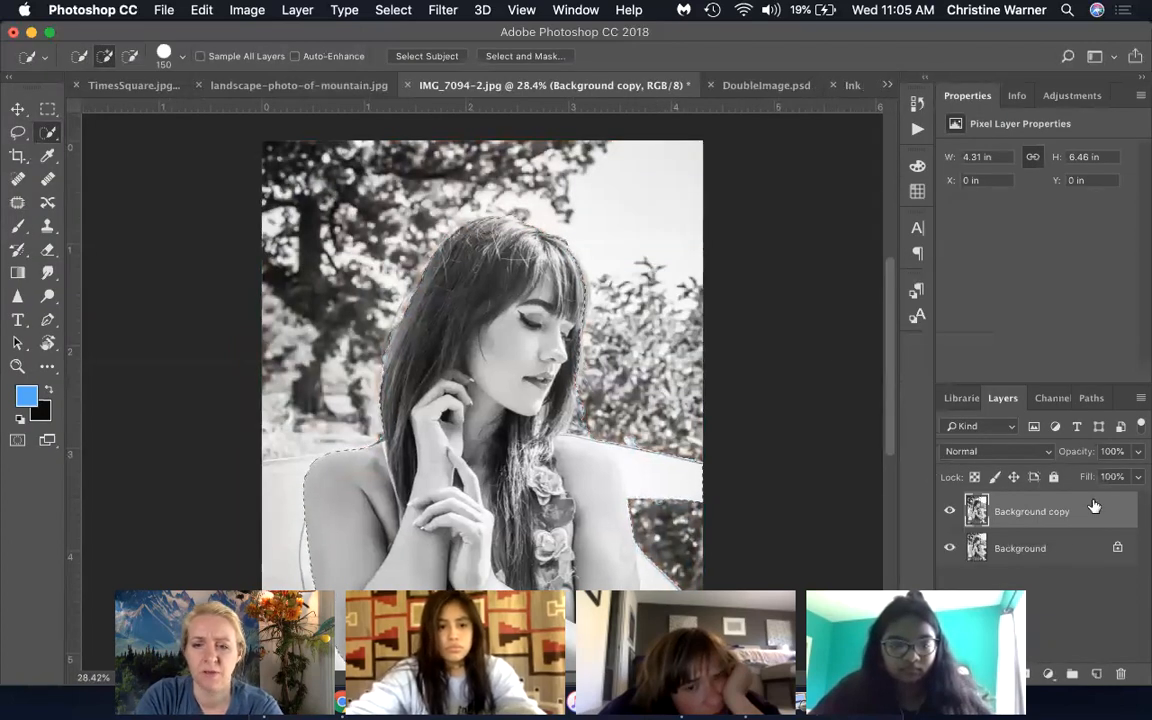
# Step: Copy the selected woman and paste her onto a new layer, hiding the Background copy and Background layers
pyautogui.press('super+minus')
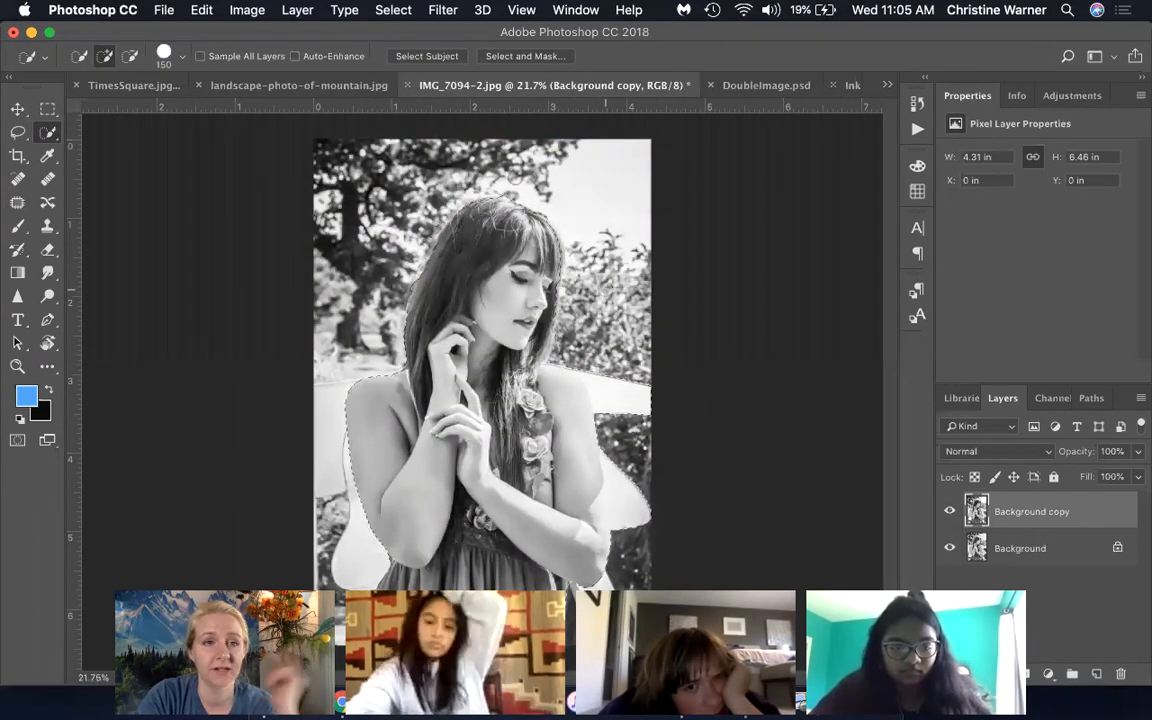
pyautogui.click(201, 10)
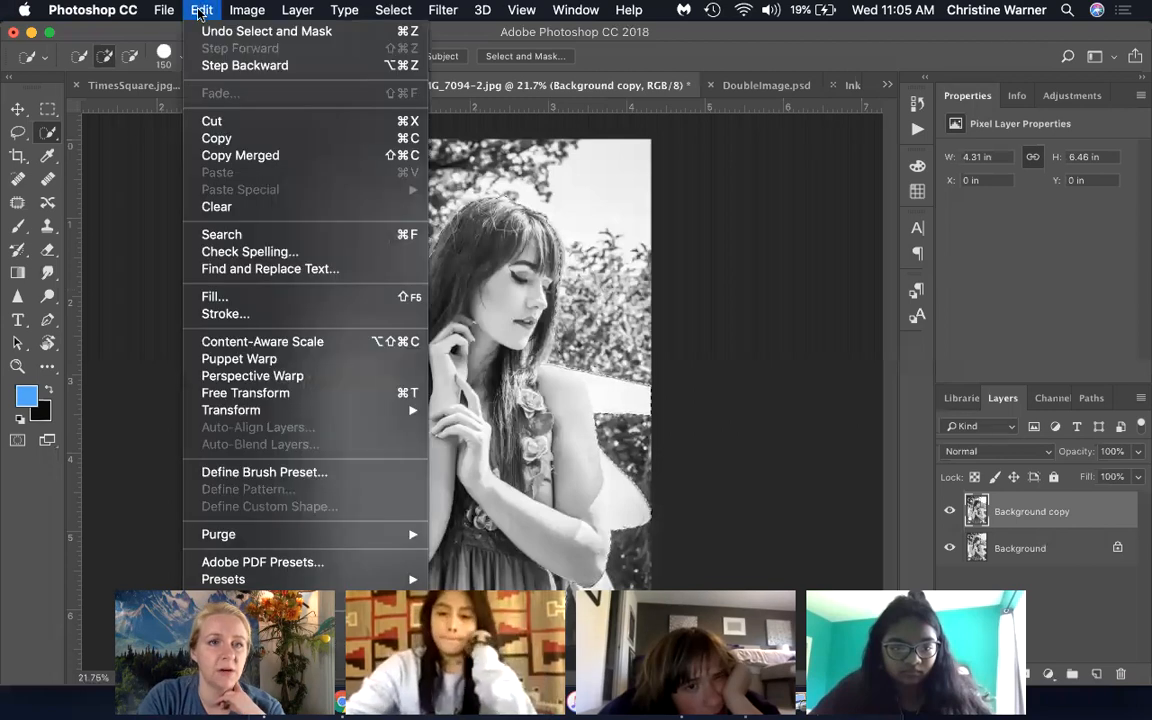
pyautogui.click(217, 138)
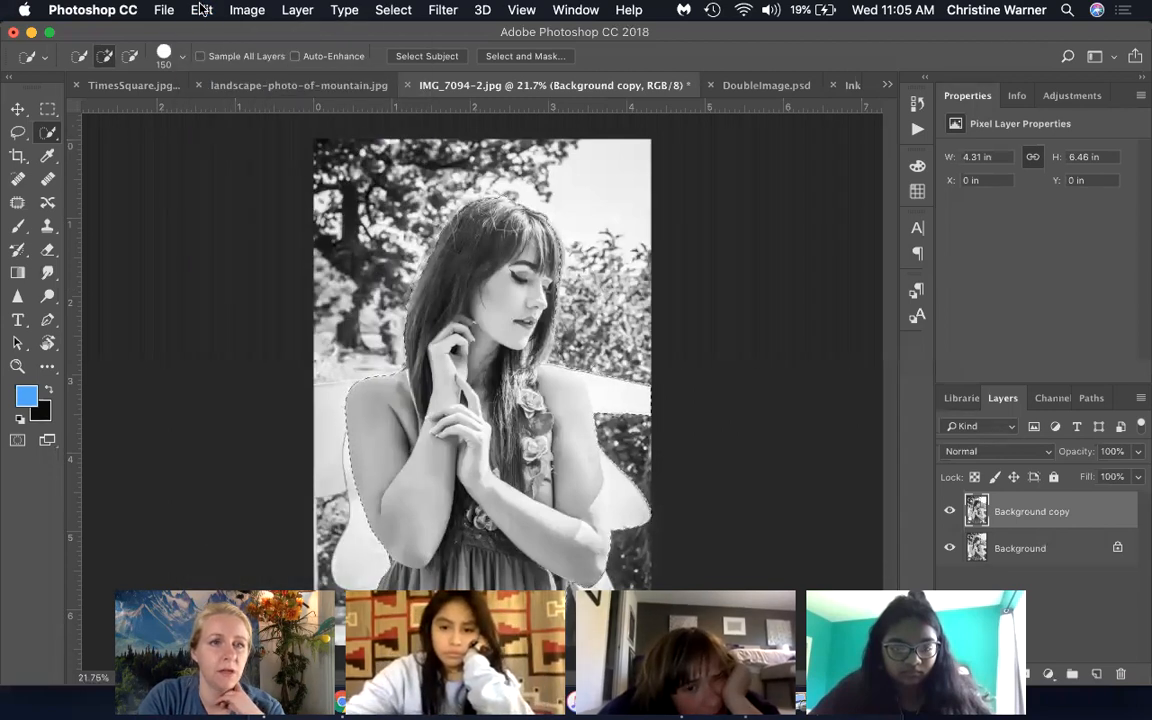
pyautogui.click(201, 10)
pyautogui.click(213, 172)
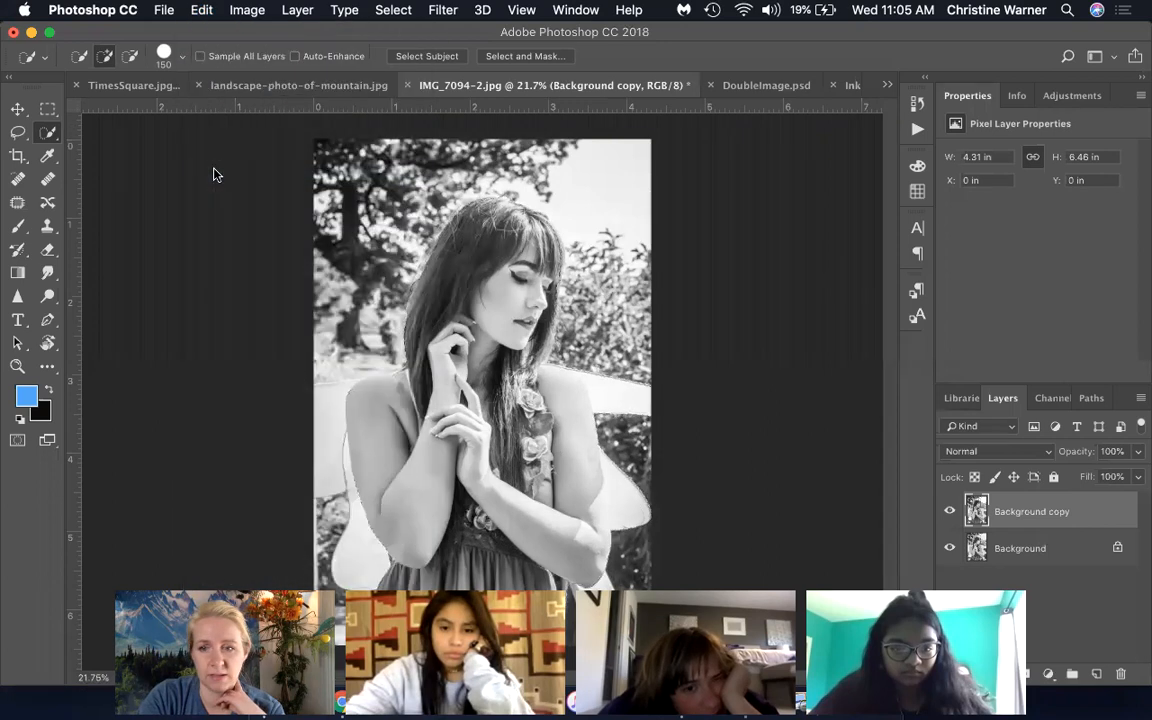
pyautogui.click(950, 548)
pyautogui.click(951, 585)
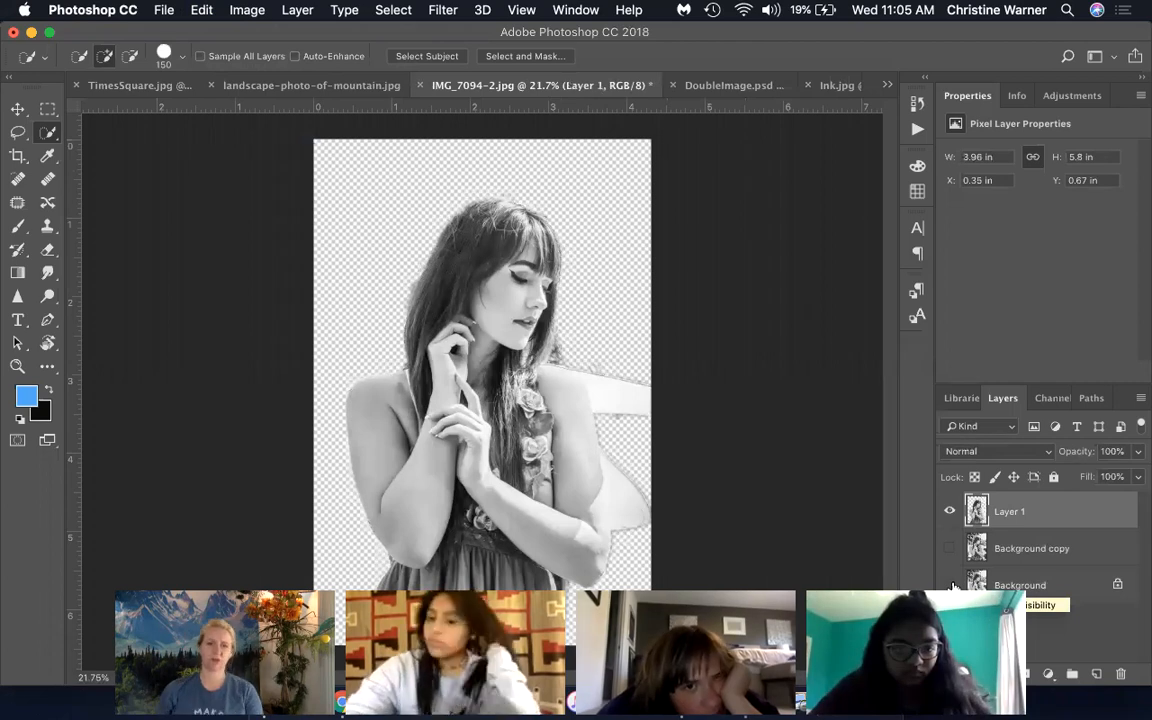
# Step: Select all of landscape-photo-of-mountain.jpg and move it into IMG_7094-2.jpg as a new layer above the woman
pyautogui.click(340, 86)
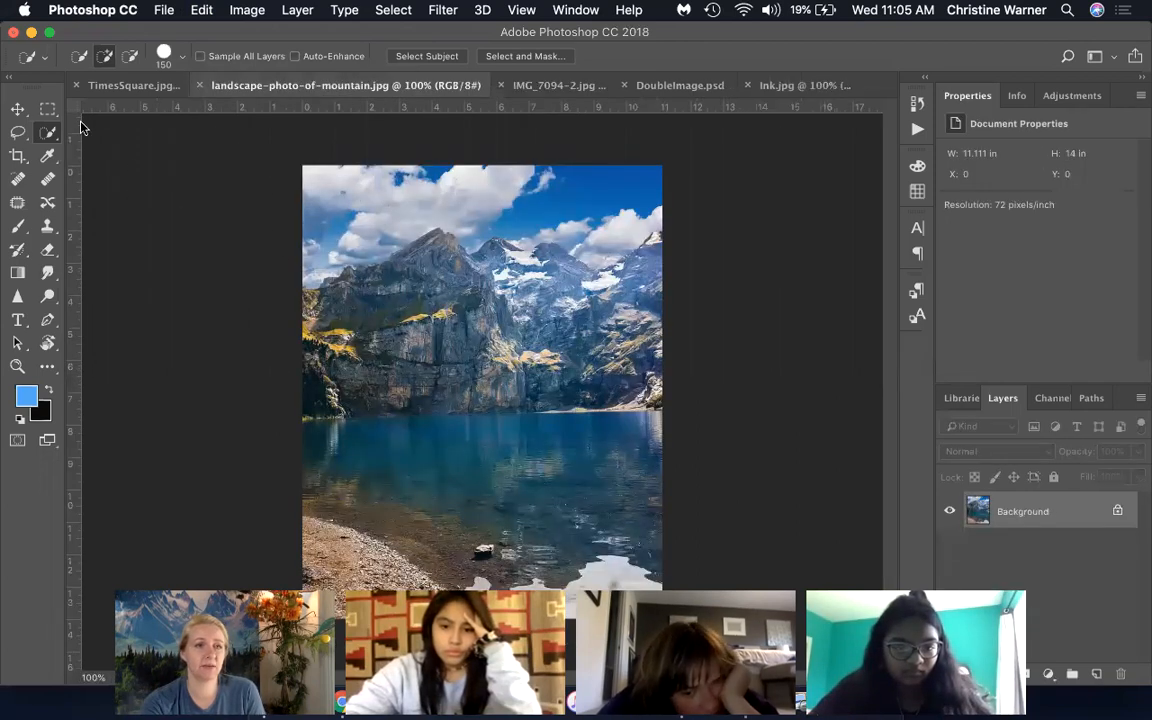
pyautogui.click(17, 108)
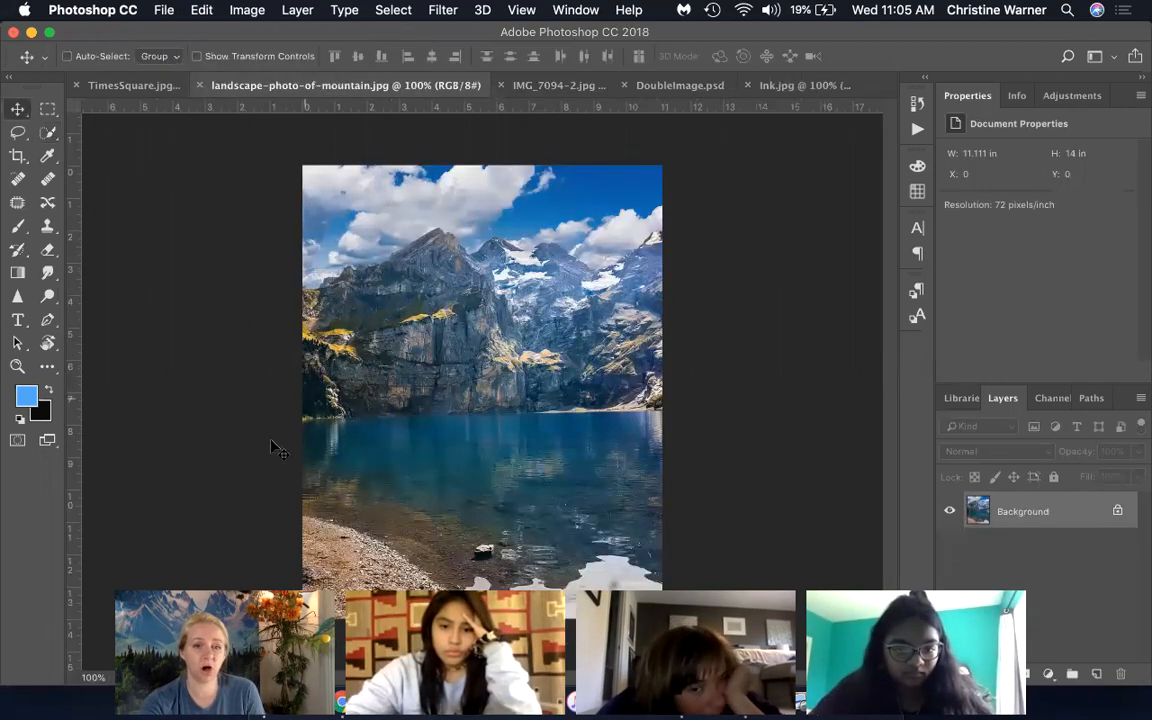
pyautogui.press('super+a')
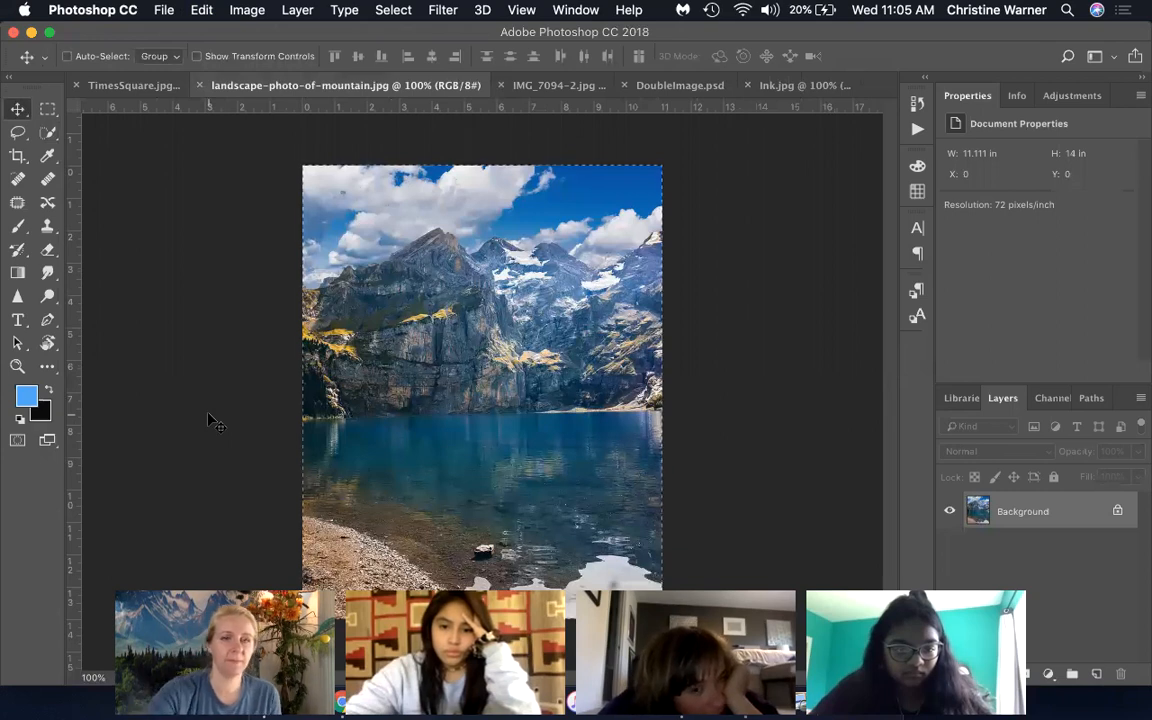
pyautogui.moveTo(503, 226); pyautogui.dragTo(512, 470)
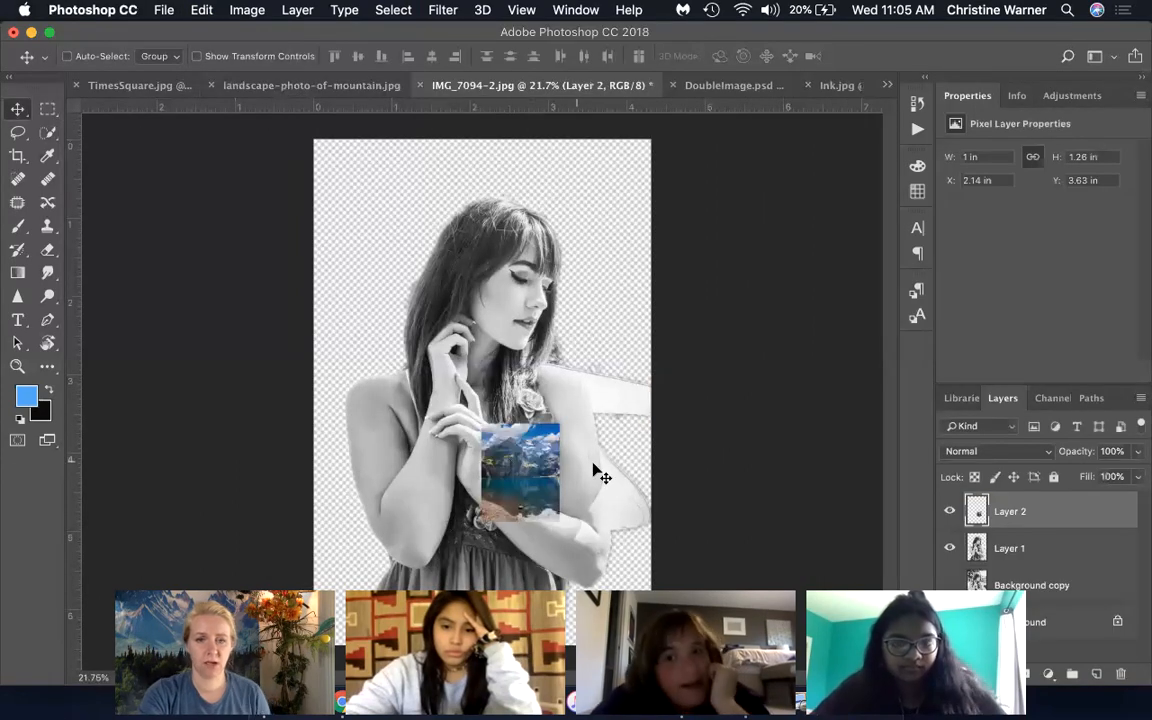
# Step: Scale the landscape layer to about 479% with Free Transform and place it over the woman, at about X -0.24 in, Y 0.43 in
pyautogui.press('super')
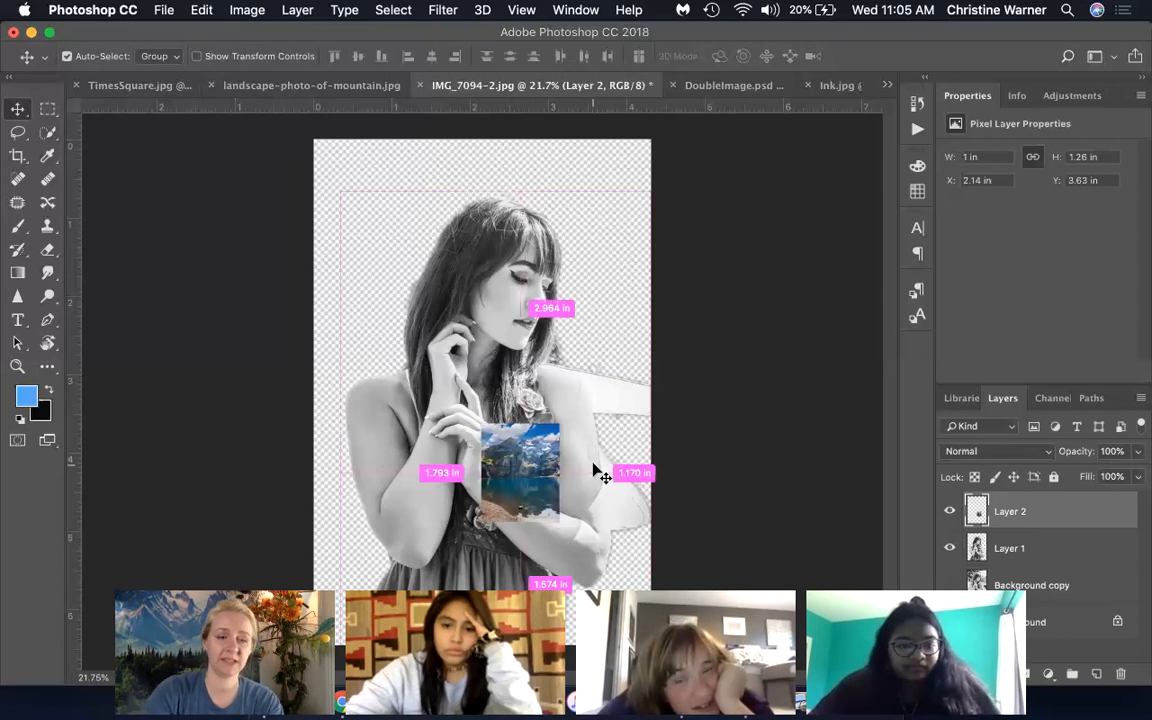
pyautogui.press('super+t')
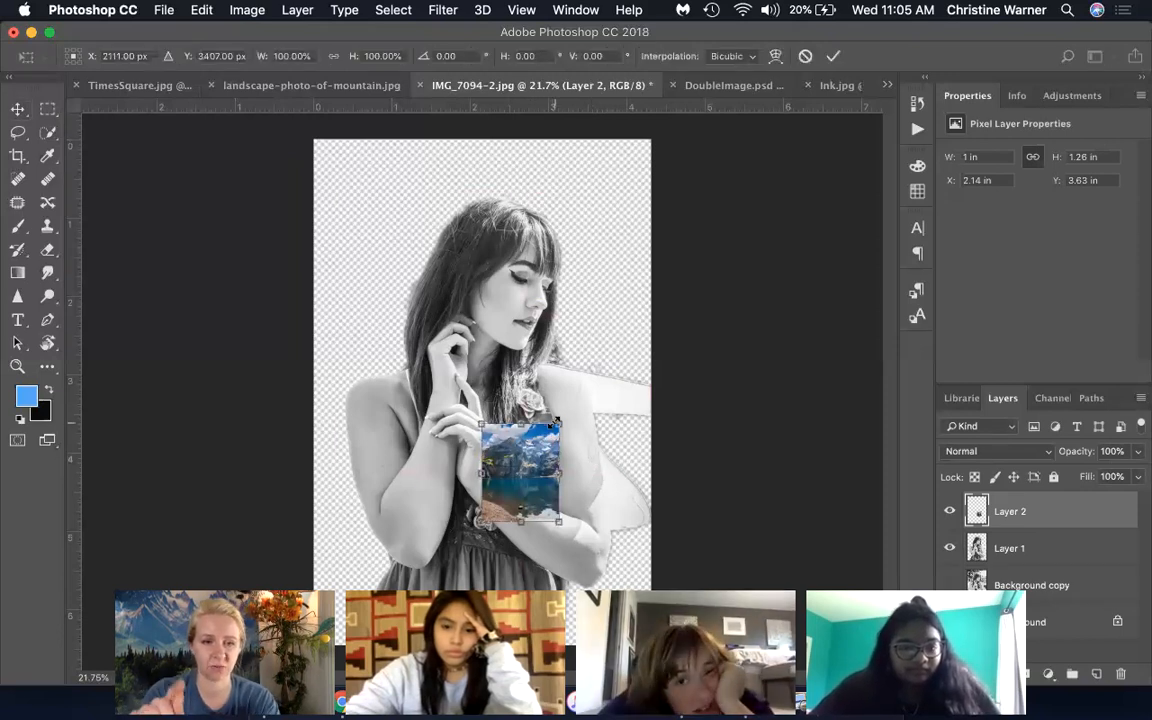
pyautogui.moveTo(557, 423); pyautogui.dragTo(720, 220)
pyautogui.moveTo(478, 220); pyautogui.dragTo(377, 325)
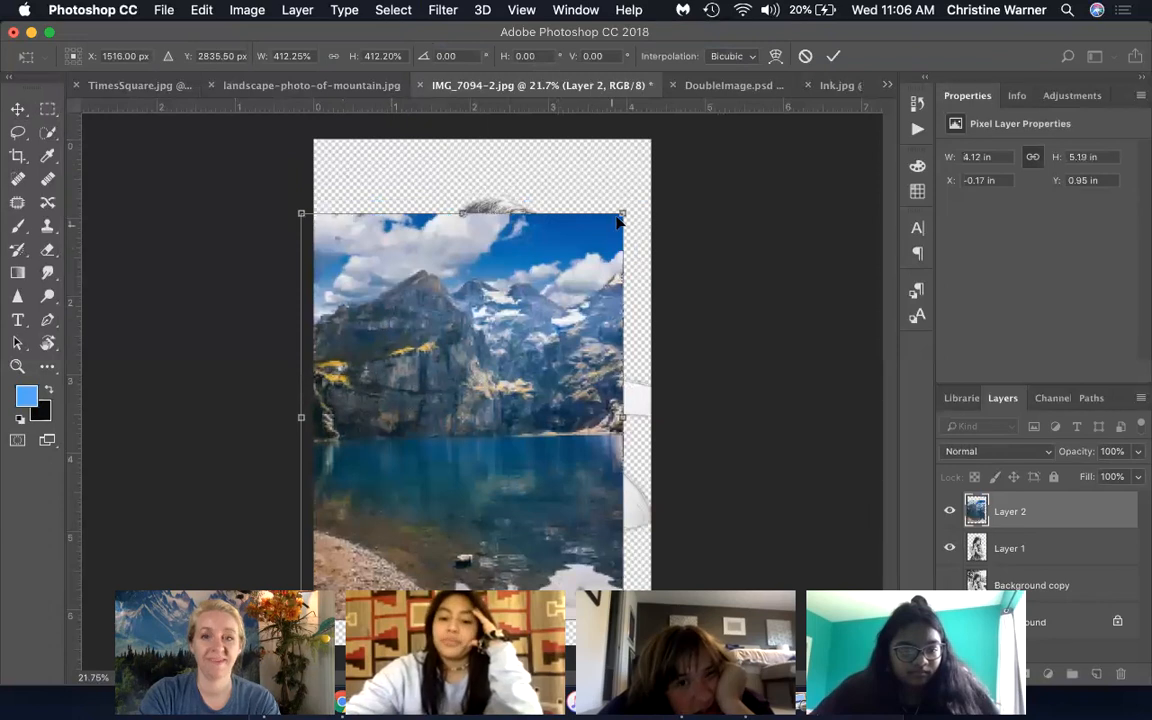
pyautogui.moveTo(620, 222); pyautogui.dragTo(677, 150)
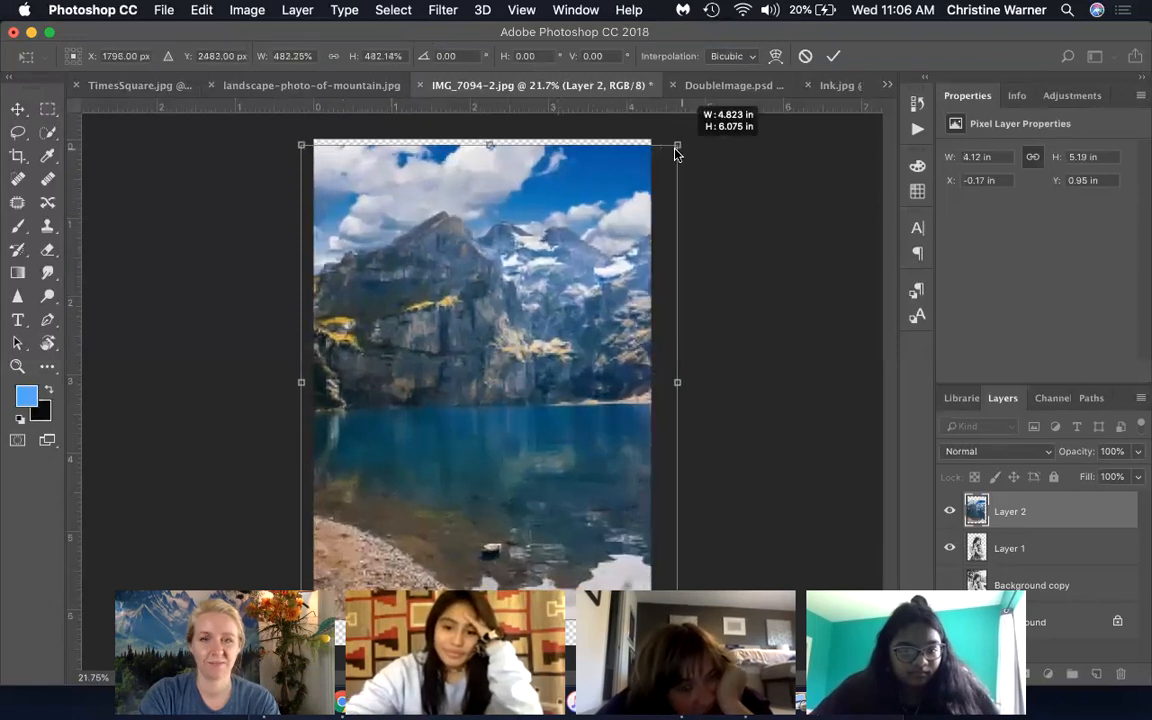
pyautogui.moveTo(517, 273); pyautogui.dragTo(521, 320)
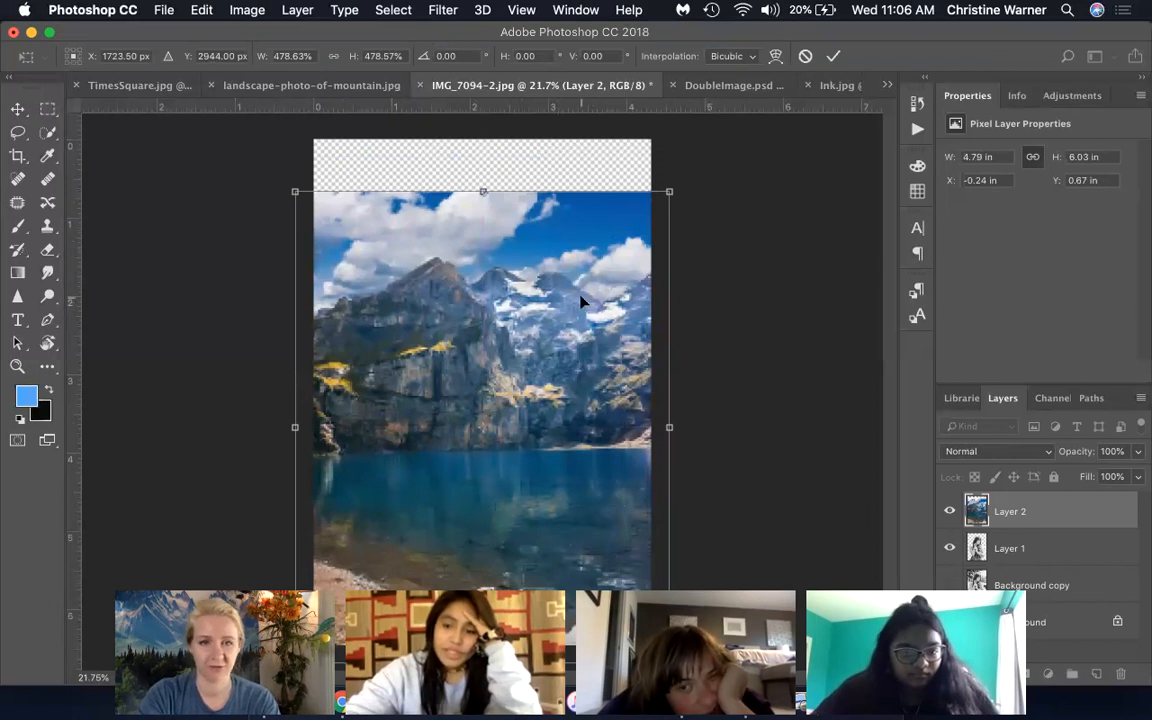
pyautogui.moveTo(581, 302); pyautogui.dragTo(582, 288)
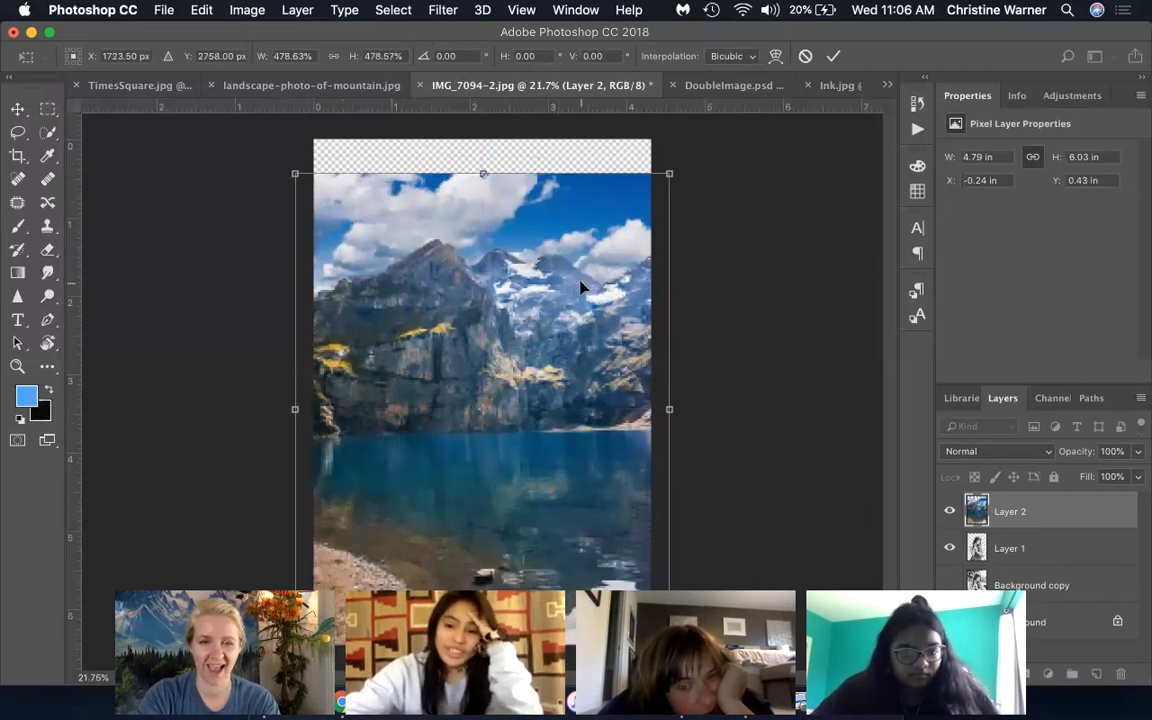
pyautogui.press('Return')
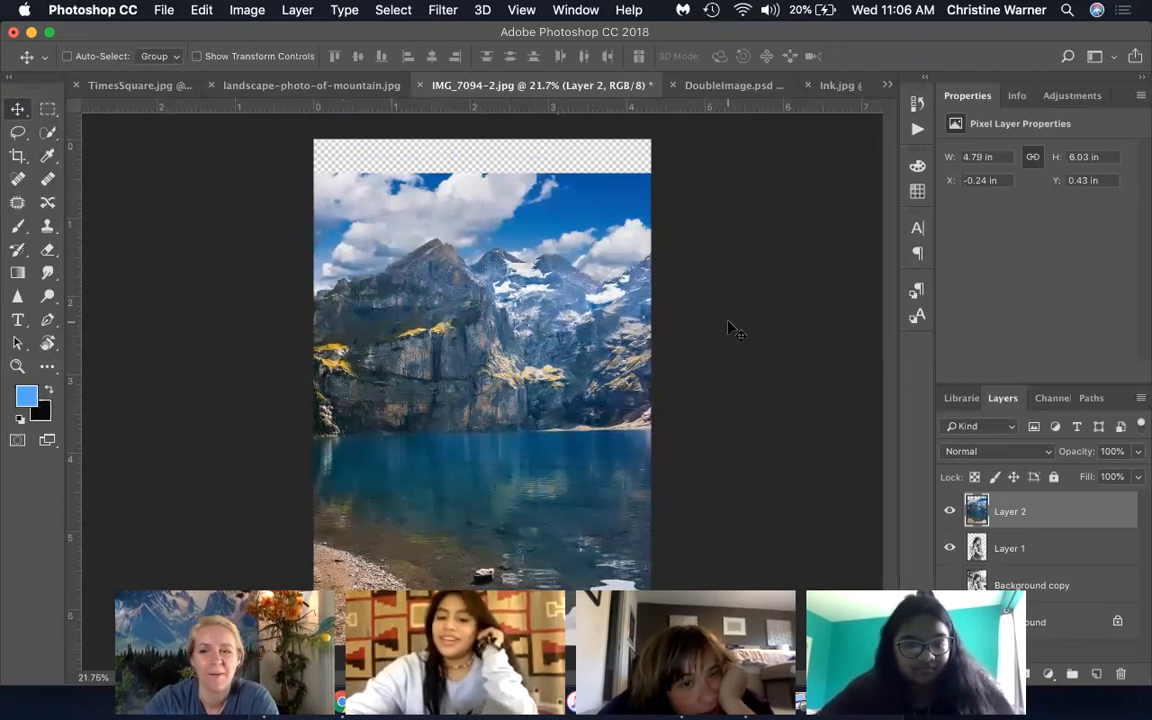
# Step: Toggle the landscape layer's visibility to compare its placement with the woman beneath
pyautogui.click(947, 513)
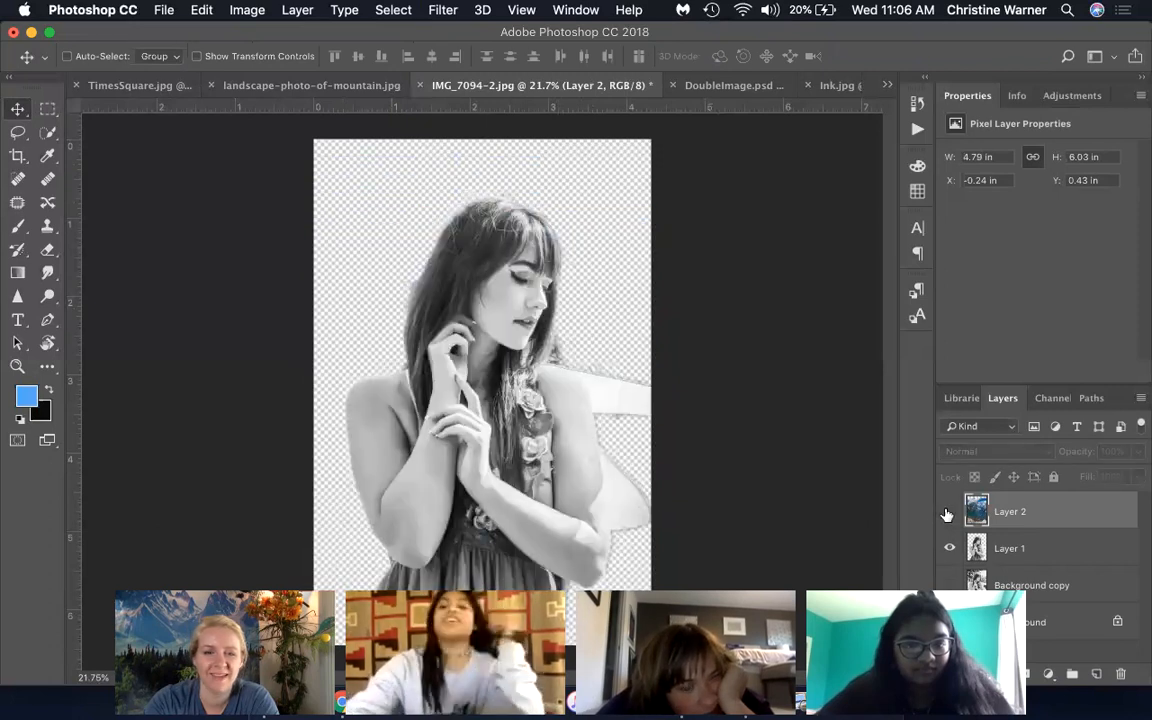
pyautogui.click(947, 513)
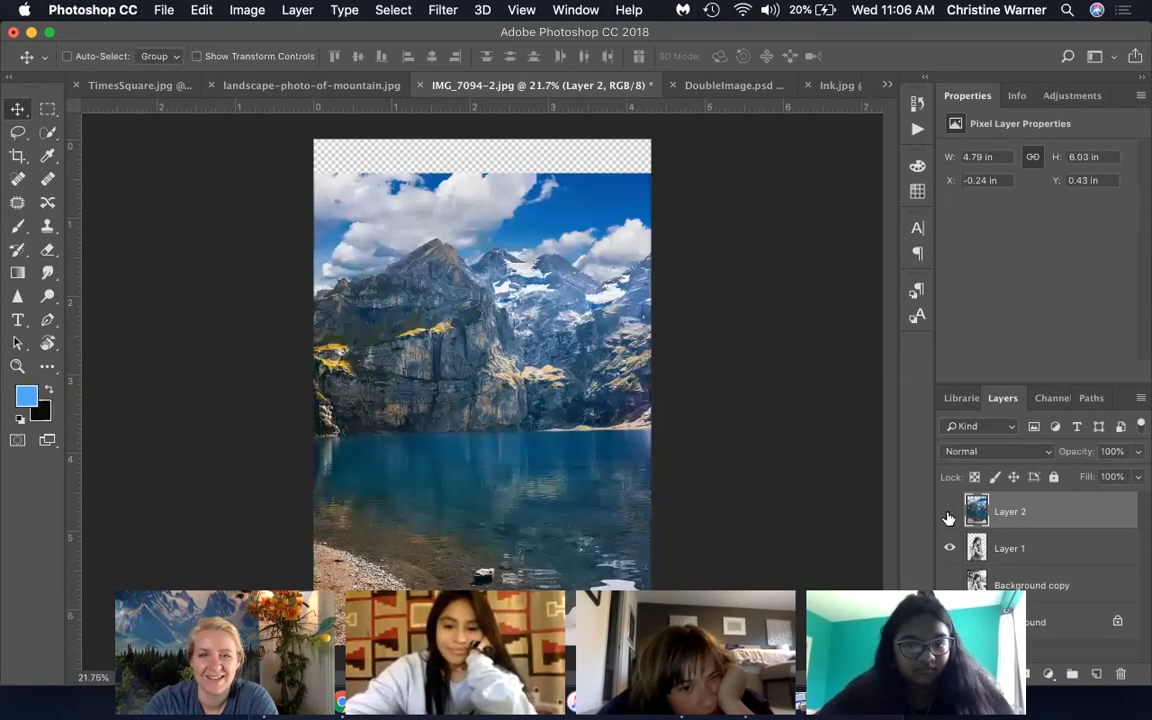
pyautogui.click(948, 513)
pyautogui.click(948, 513)
pyautogui.click(948, 513)
pyautogui.click(948, 513)
# Step: Lower the landscape layer's opacity to 59% and reposition it over the woman to about X 0 in, Y 0.32 in
pyautogui.click(1137, 452)
pyautogui.moveTo(1137, 476); pyautogui.dragTo(1103, 475)
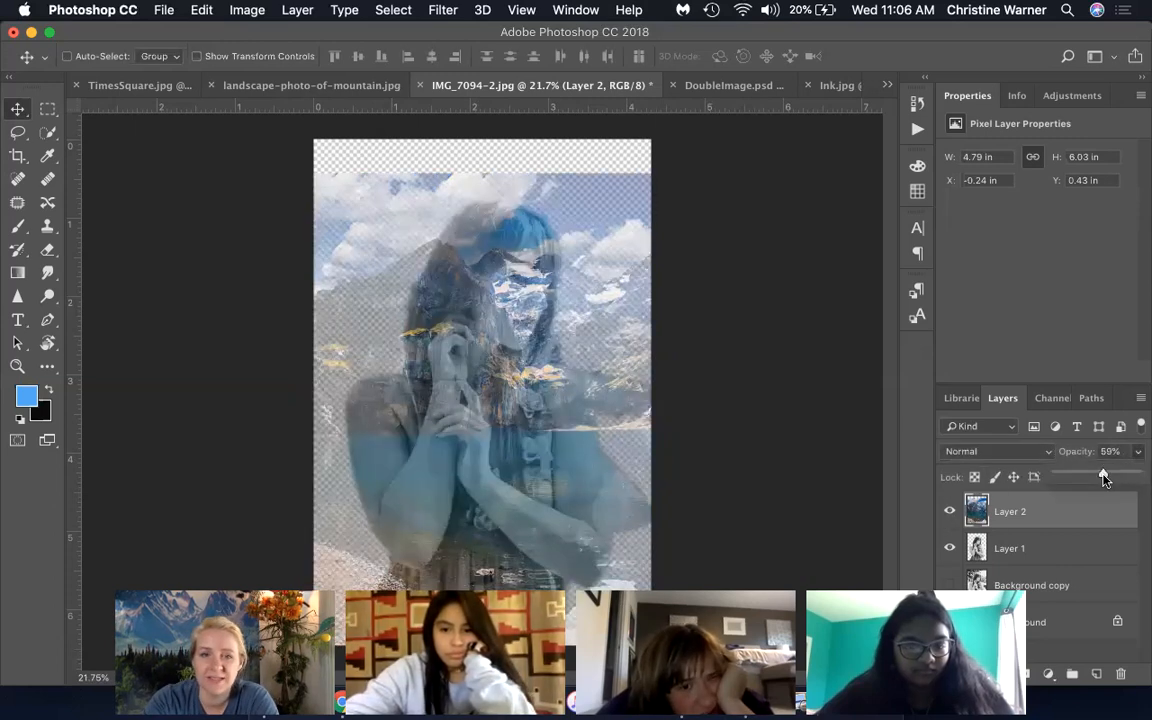
pyautogui.click(20, 108)
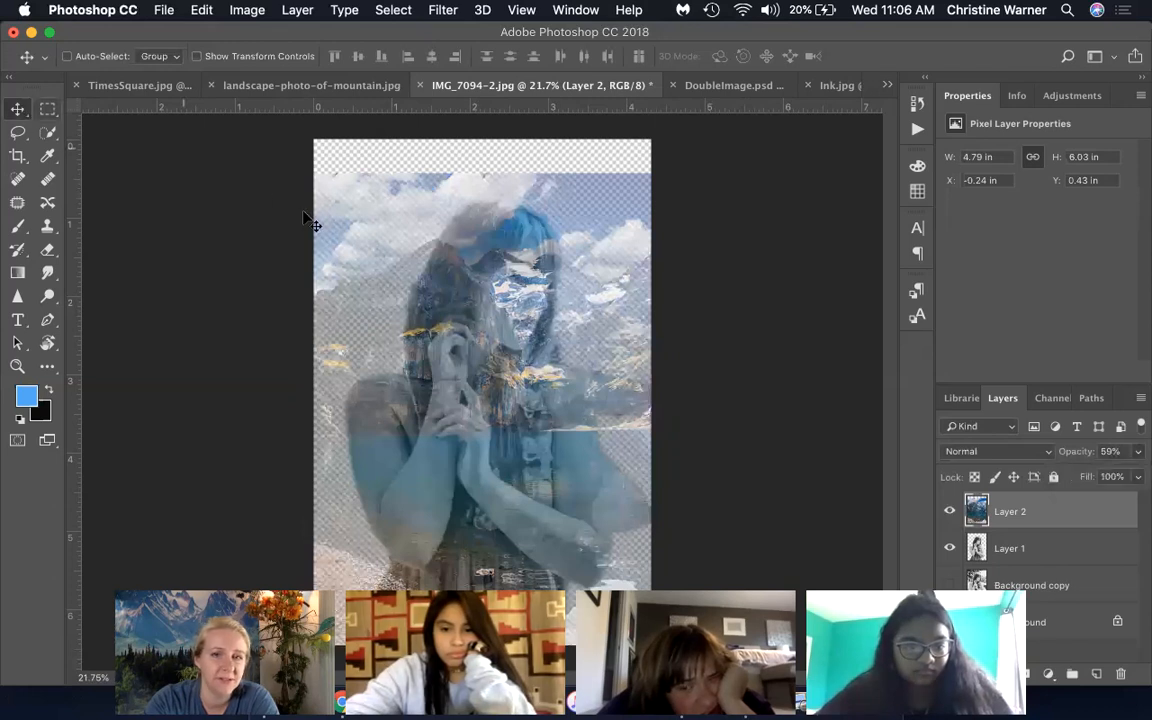
pyautogui.moveTo(327, 222); pyautogui.dragTo(375, 225)
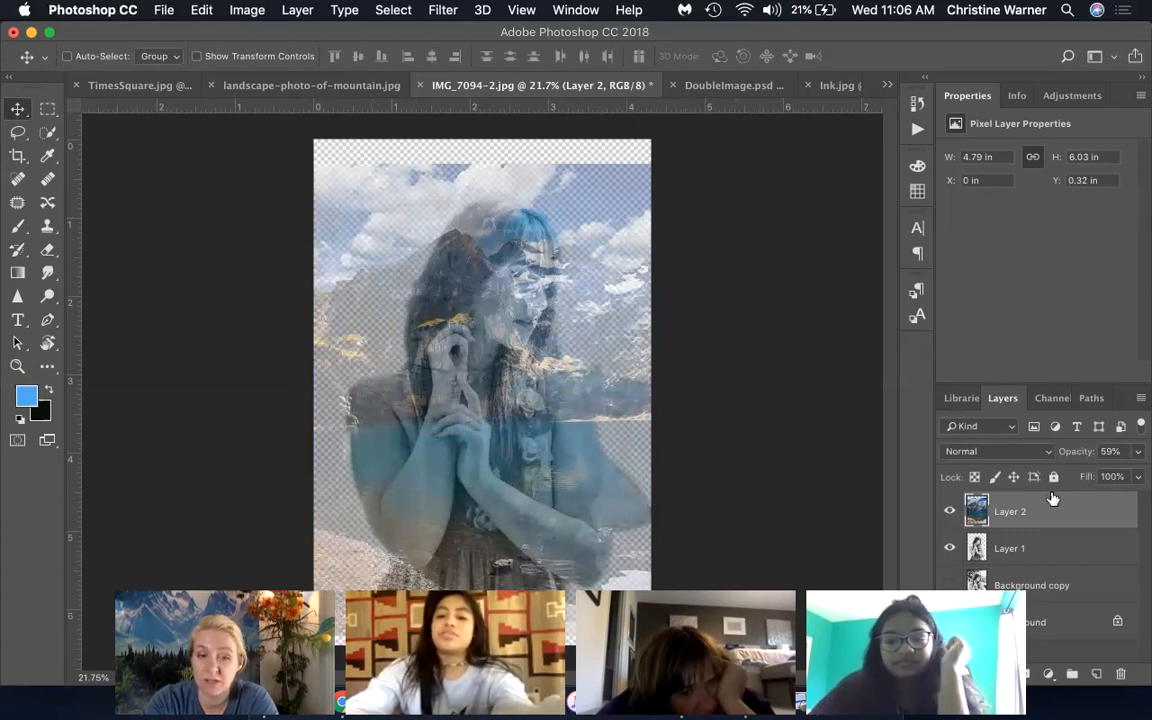
# Step: Set the landscape layer's opacity to 100%, then make the woman's layer active and hide the landscape
pyautogui.click(1139, 456)
pyautogui.moveTo(1105, 475); pyautogui.dragTo(1139, 480)
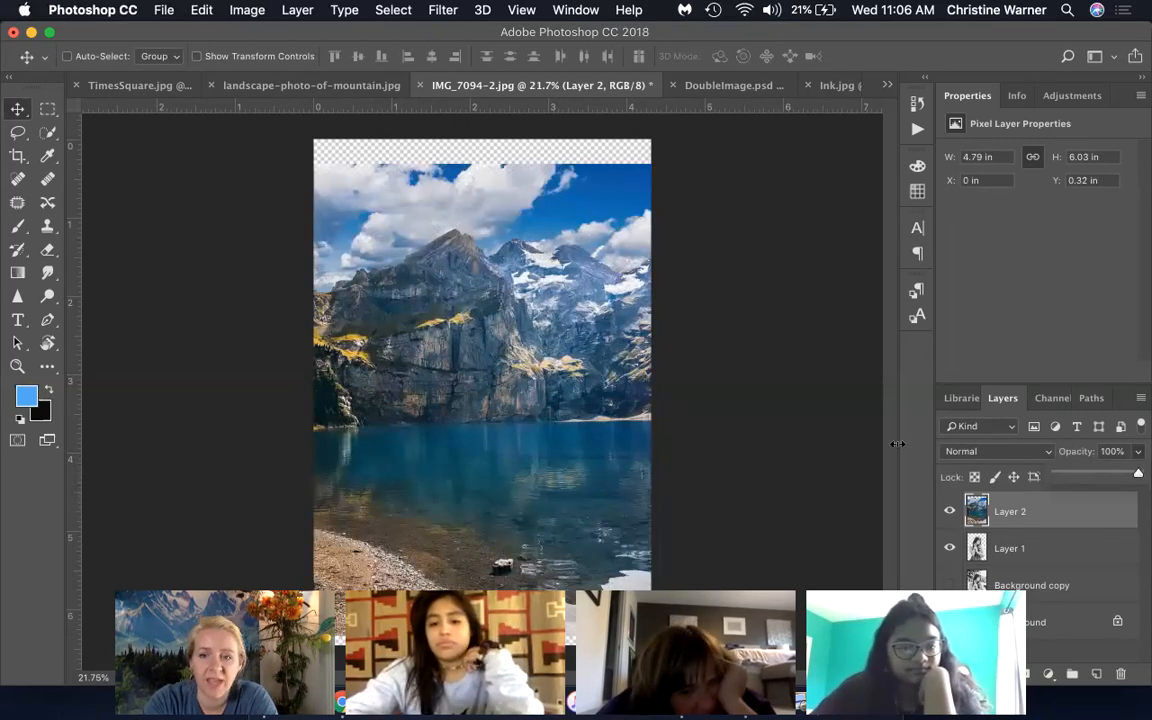
pyautogui.click(1004, 550)
pyautogui.click(950, 512)
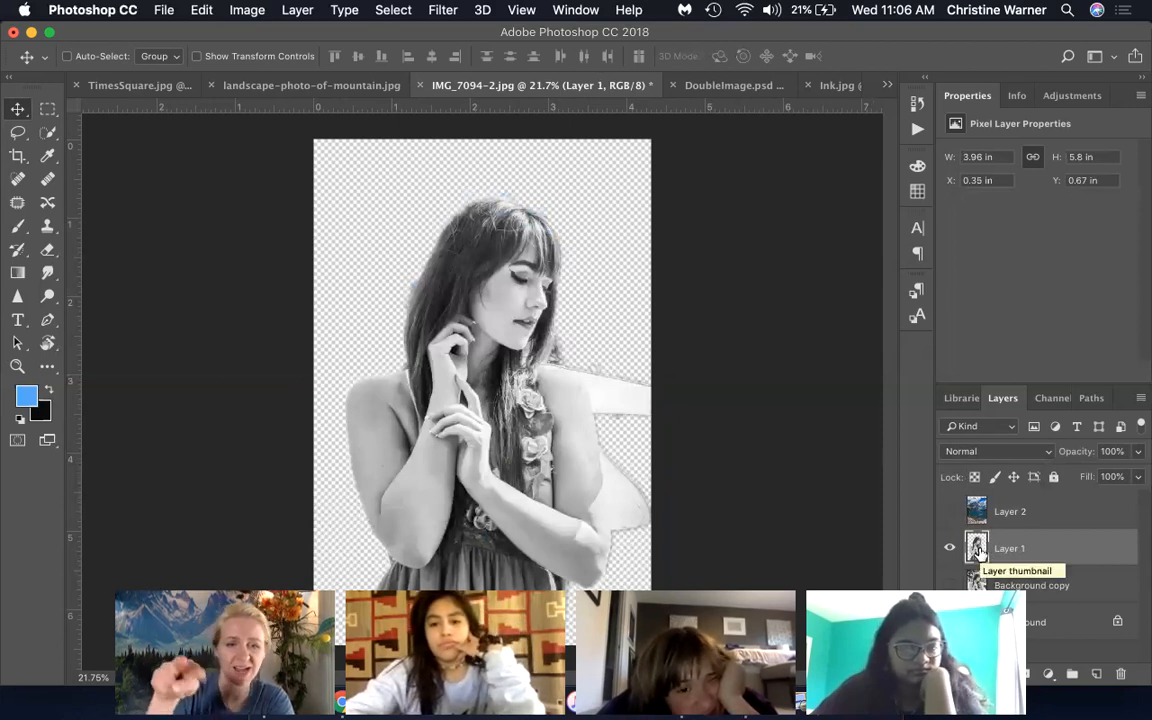
# Step: Load the pixels of the woman's layer as a selection and show the landscape layer again, making it active
pyautogui.rightClick(978, 550)
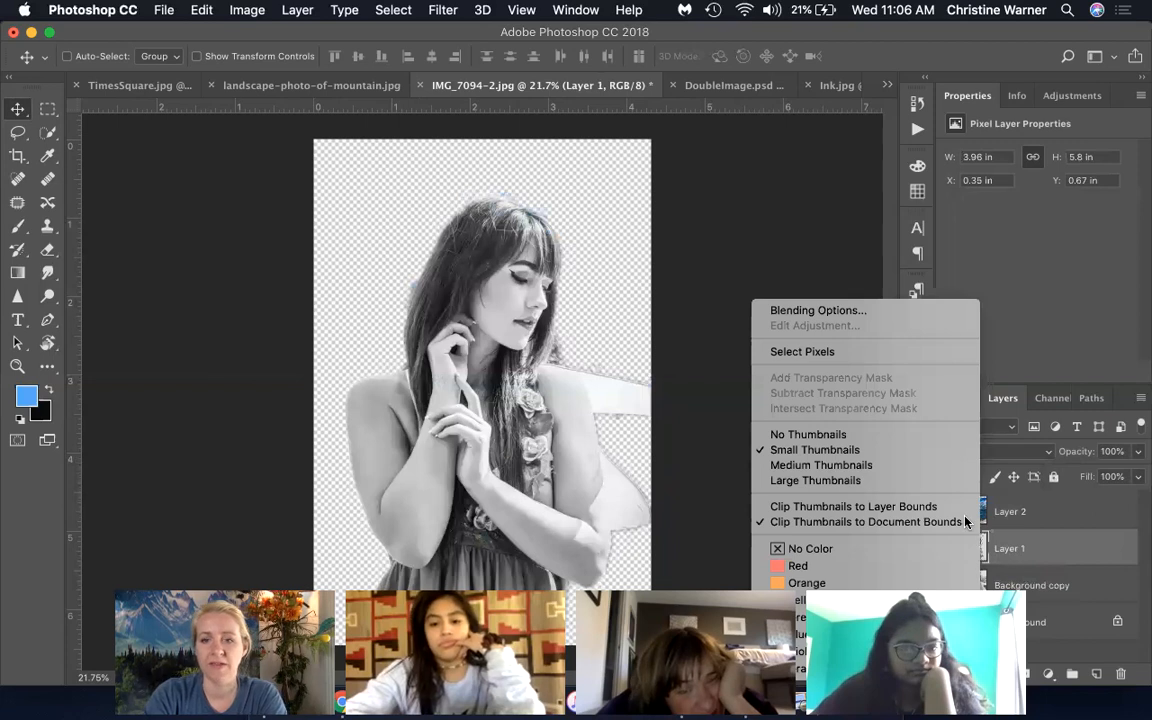
pyautogui.click(822, 352)
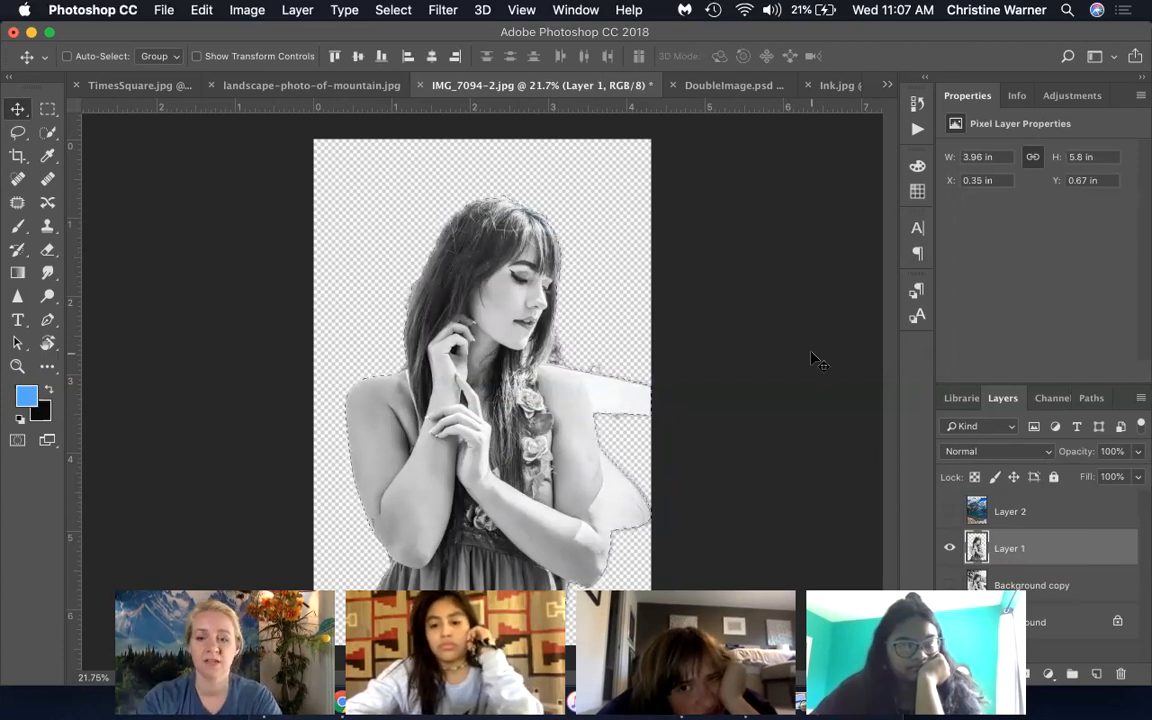
pyautogui.click(958, 512)
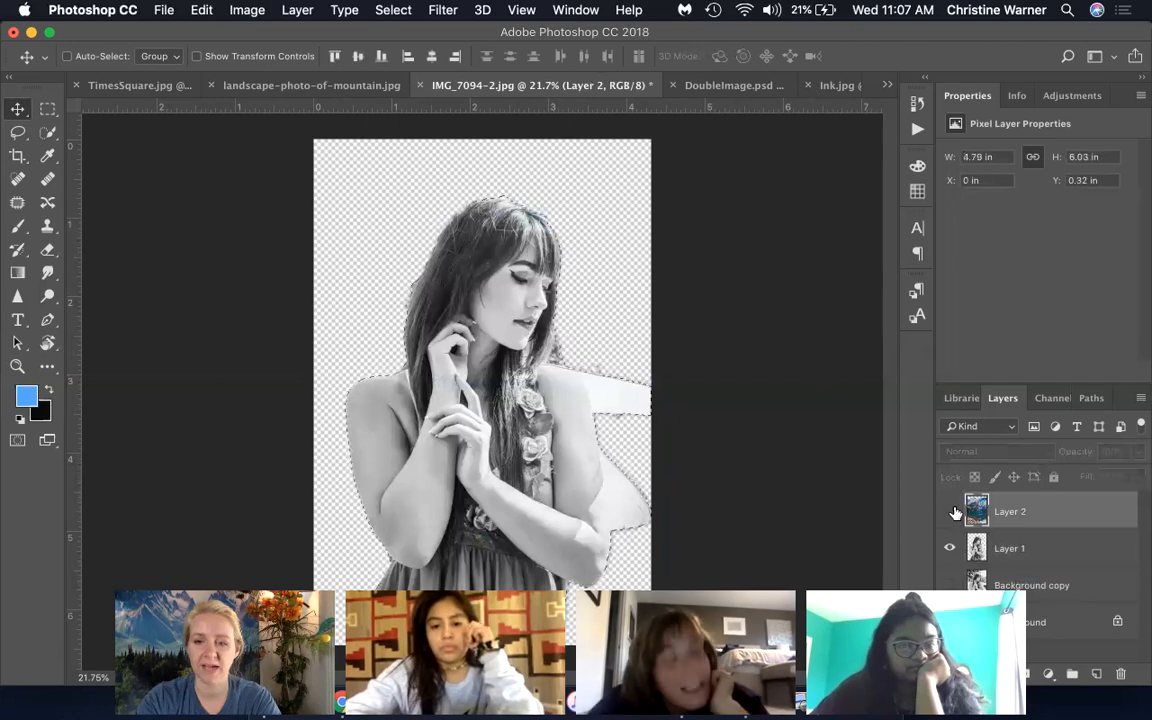
pyautogui.click(950, 512)
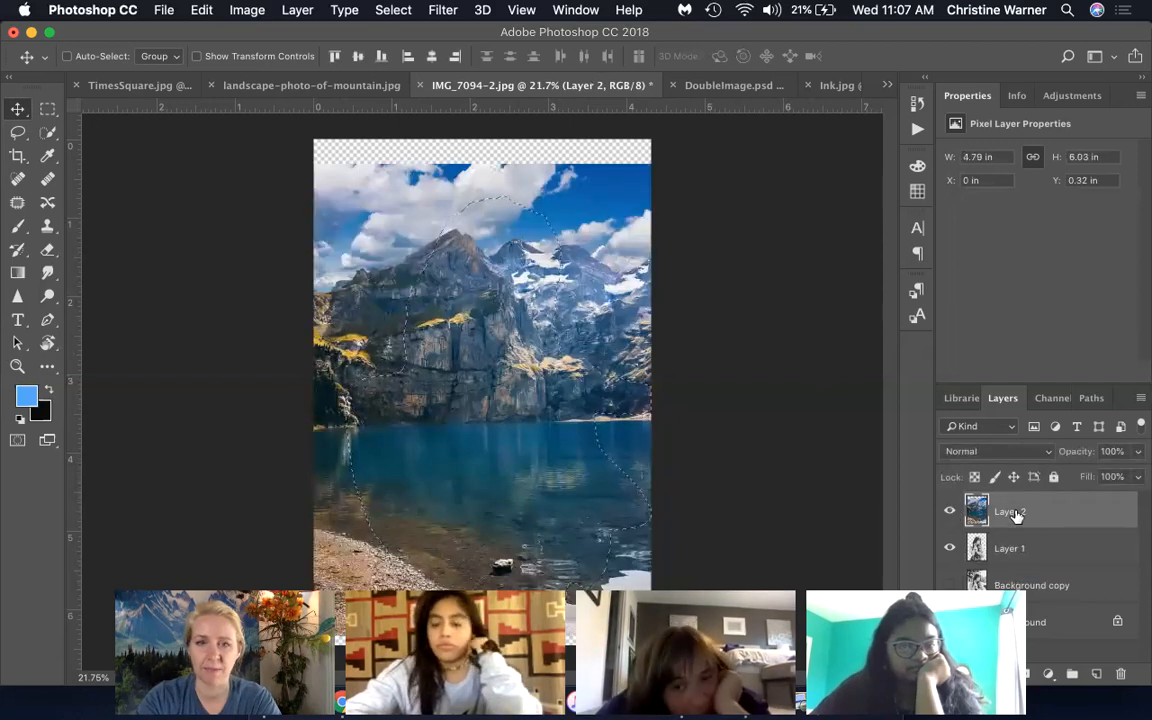
# Step: Rename the landscape layer to Mountains and the cut-out portrait layer to the woman's first name
pyautogui.doubleClick(1013, 512)
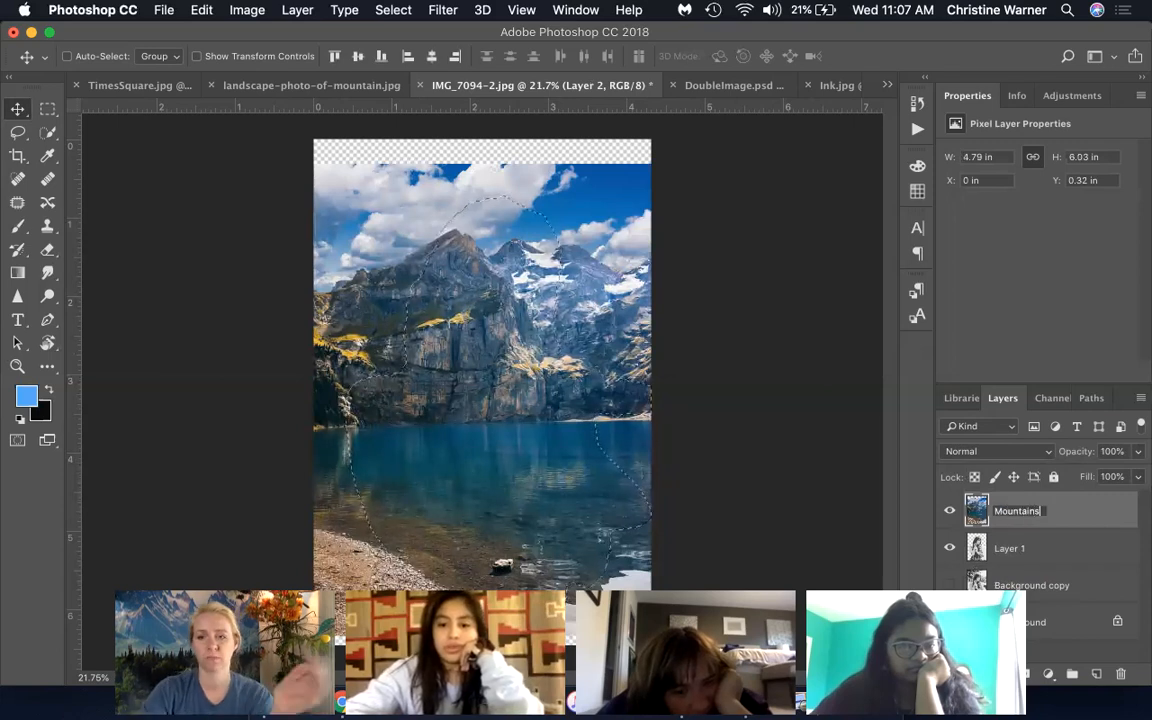
pyautogui.press('Return')
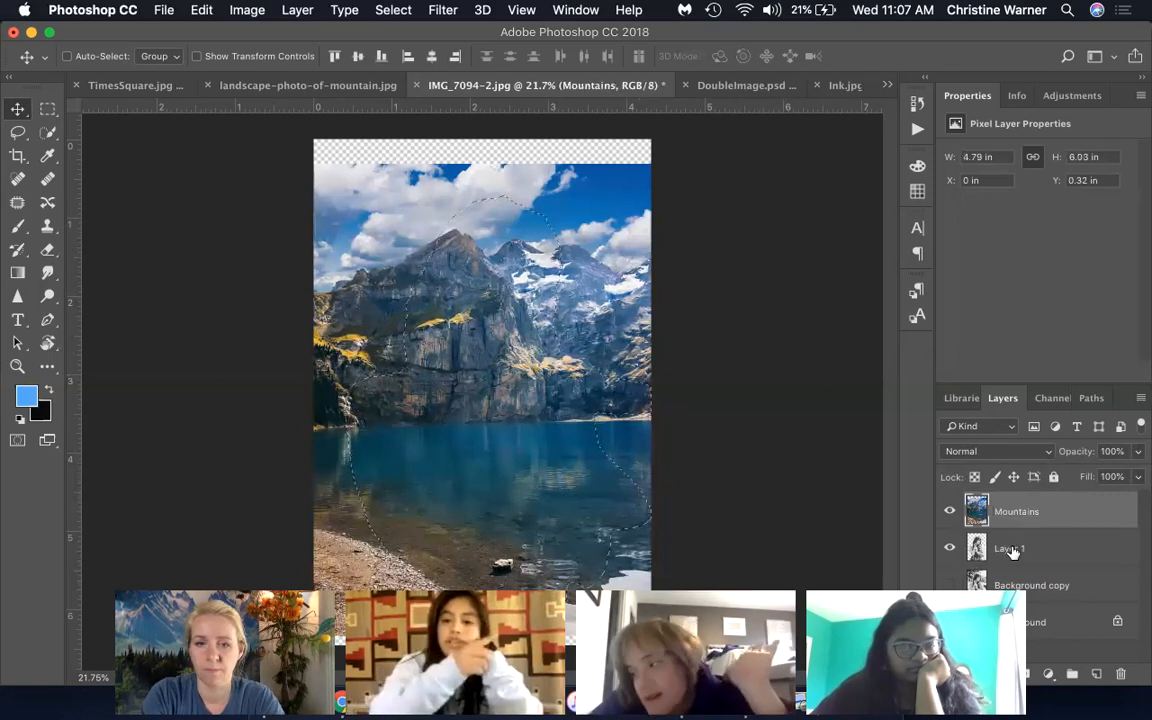
pyautogui.doubleClick(1011, 549)
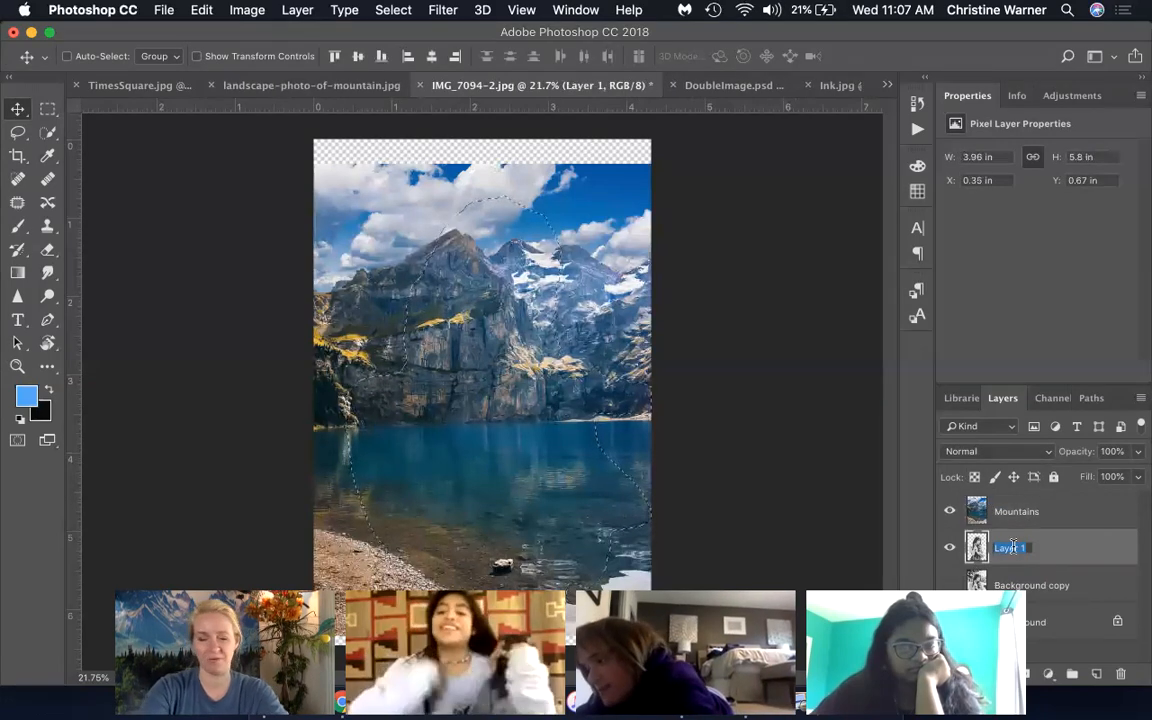
pyautogui.write('Nikki')
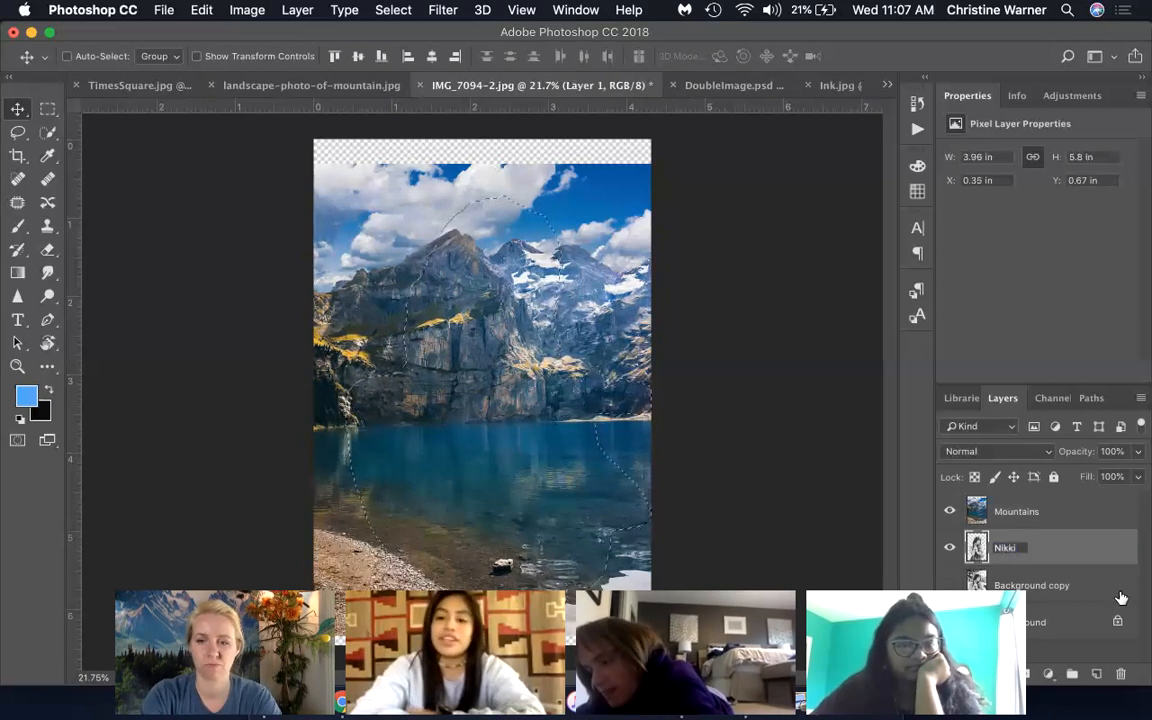
pyautogui.press('Return')
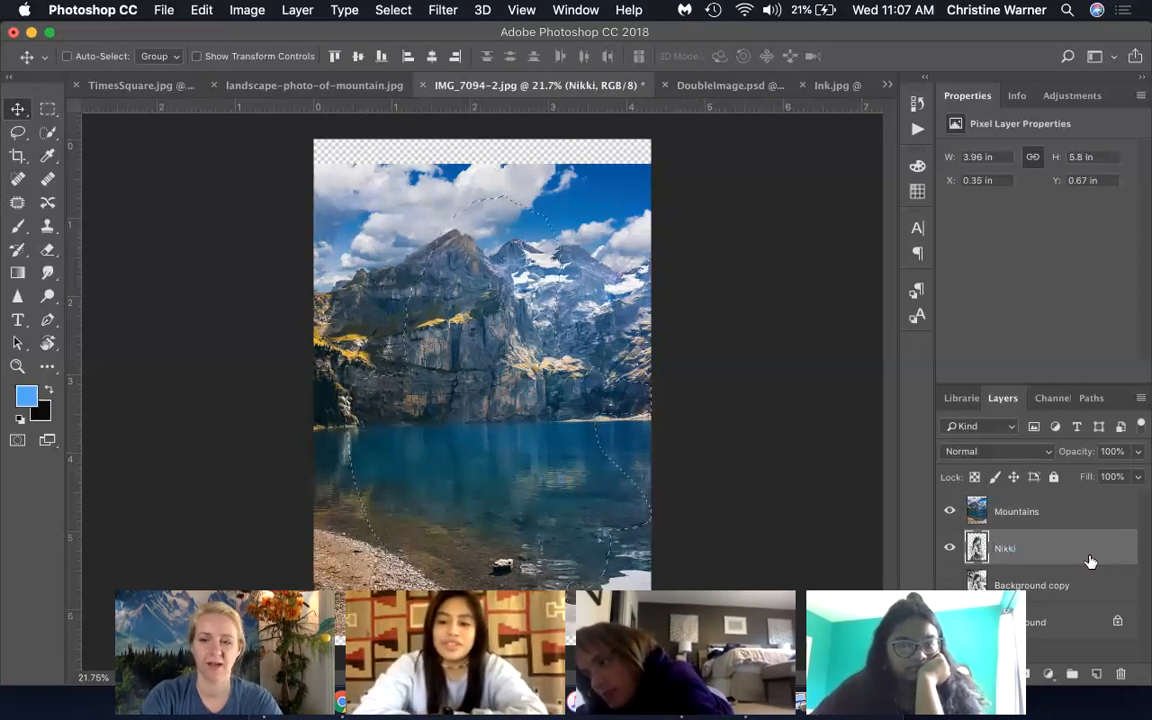
# Step: Add a layer mask to the Mountains layer from the active selection of the woman's outline
pyautogui.click(1051, 516)
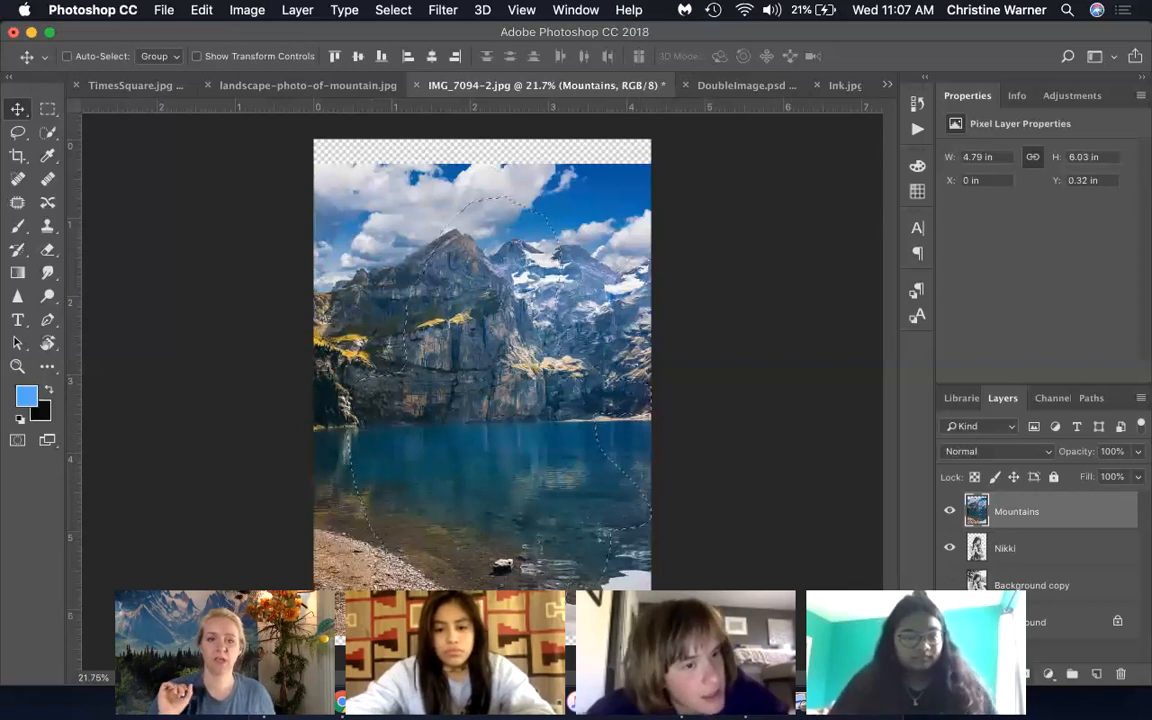
pyautogui.click(1024, 674)
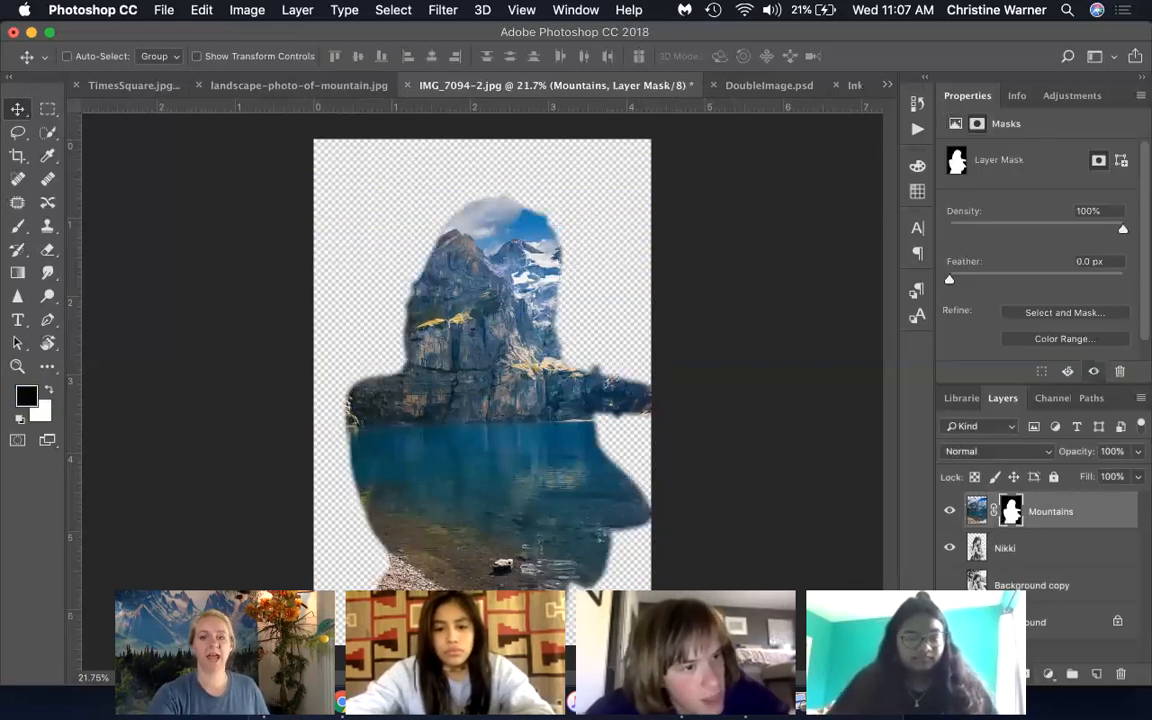
# Step: Try the Soft Light, Overlay and Color Burn blend modes on the Mountains layer's image
pyautogui.click(978, 520)
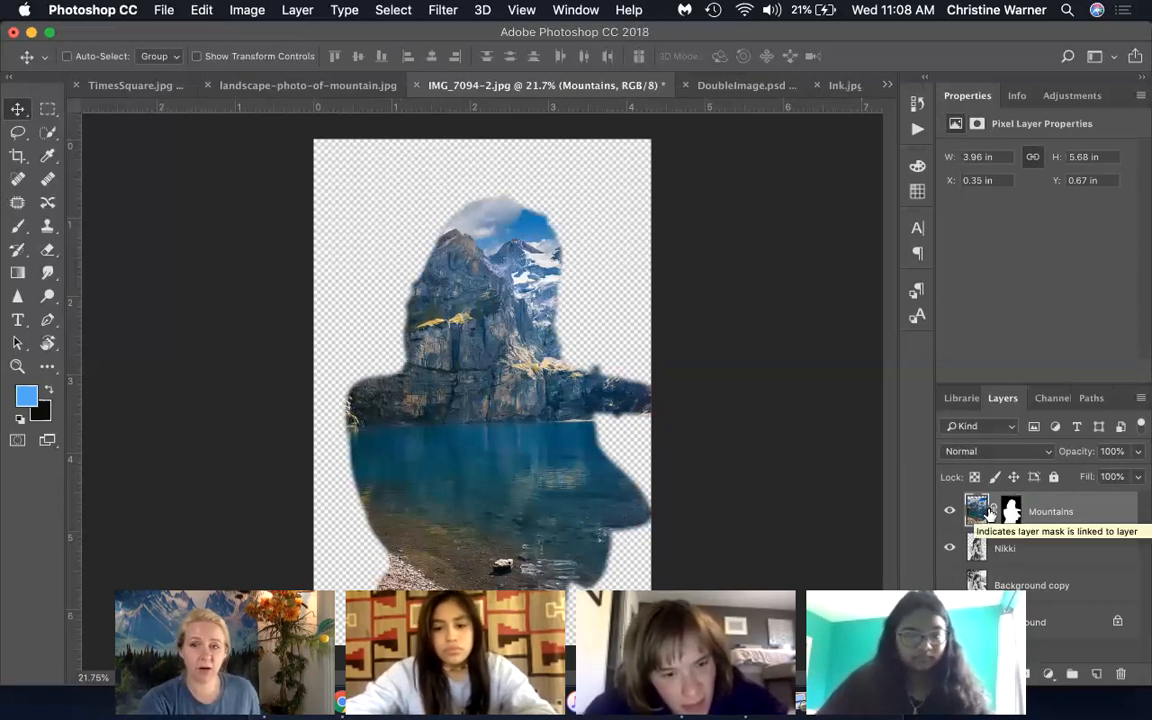
pyautogui.click(1018, 451)
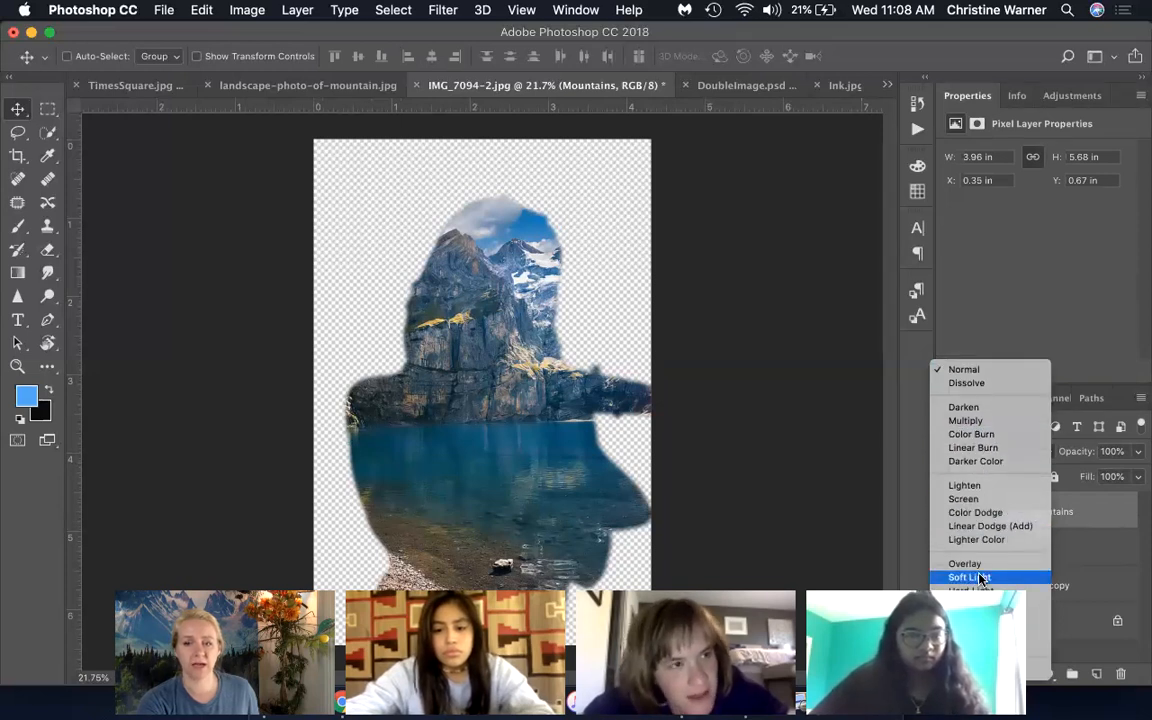
pyautogui.click(980, 578)
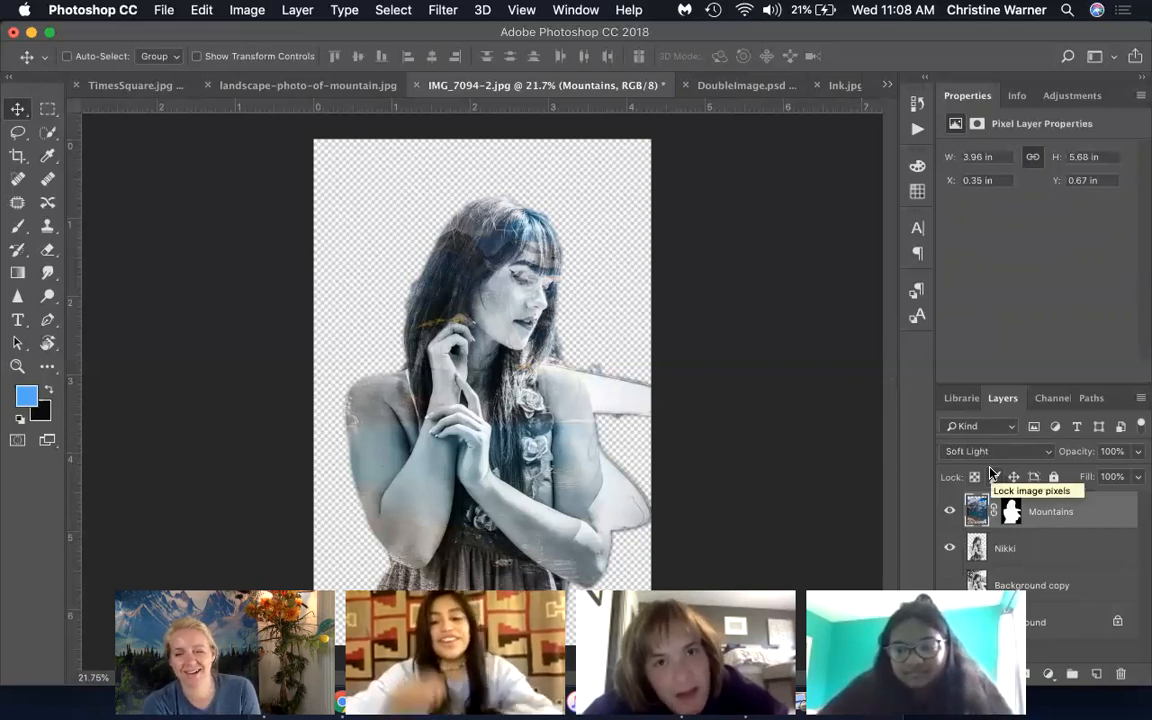
pyautogui.click(1040, 456)
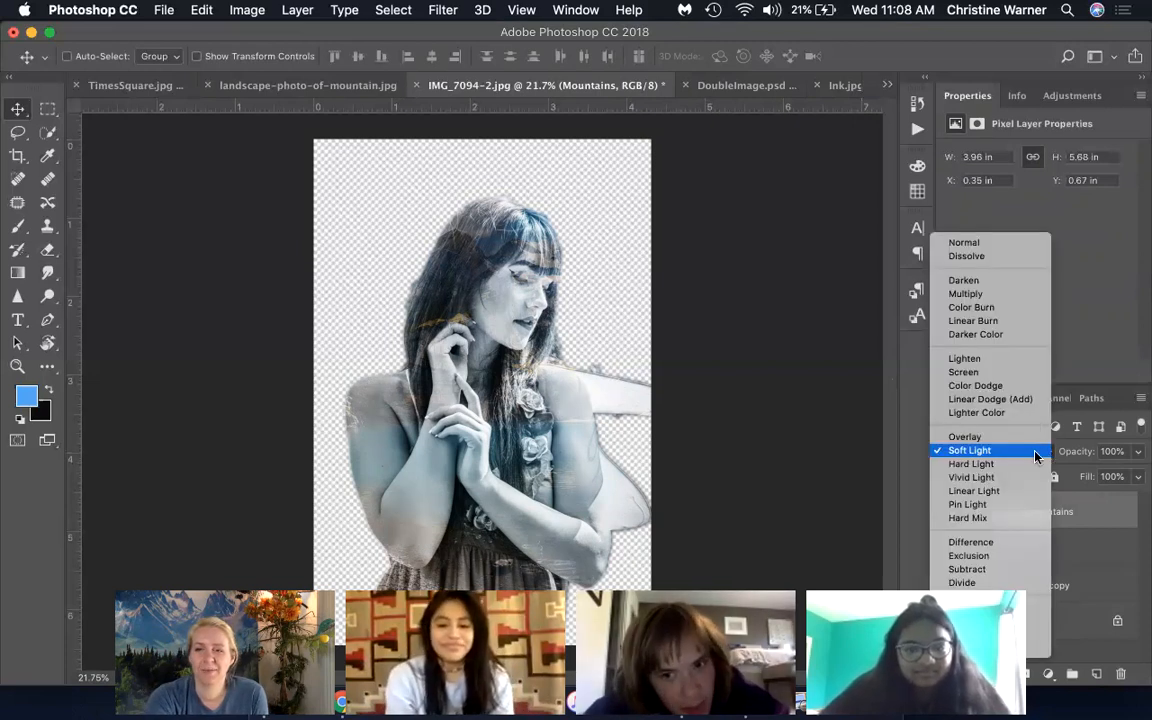
pyautogui.click(988, 446)
pyautogui.press('Up')
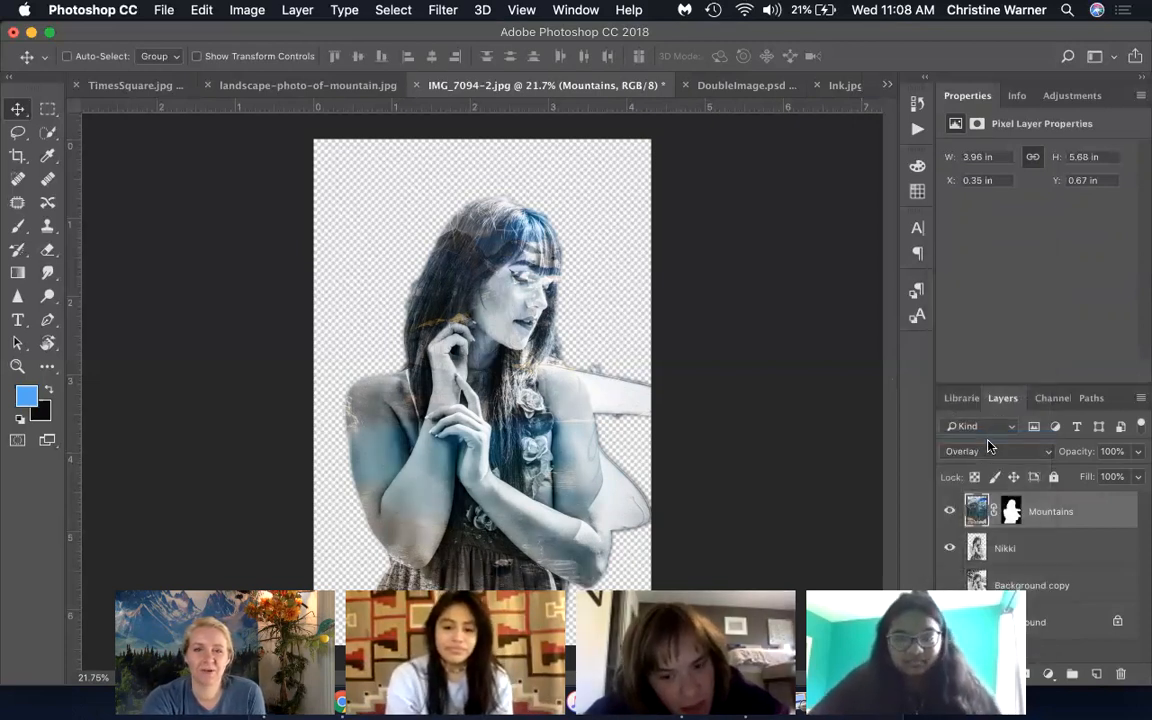
pyautogui.click(1049, 453)
pyautogui.click(985, 322)
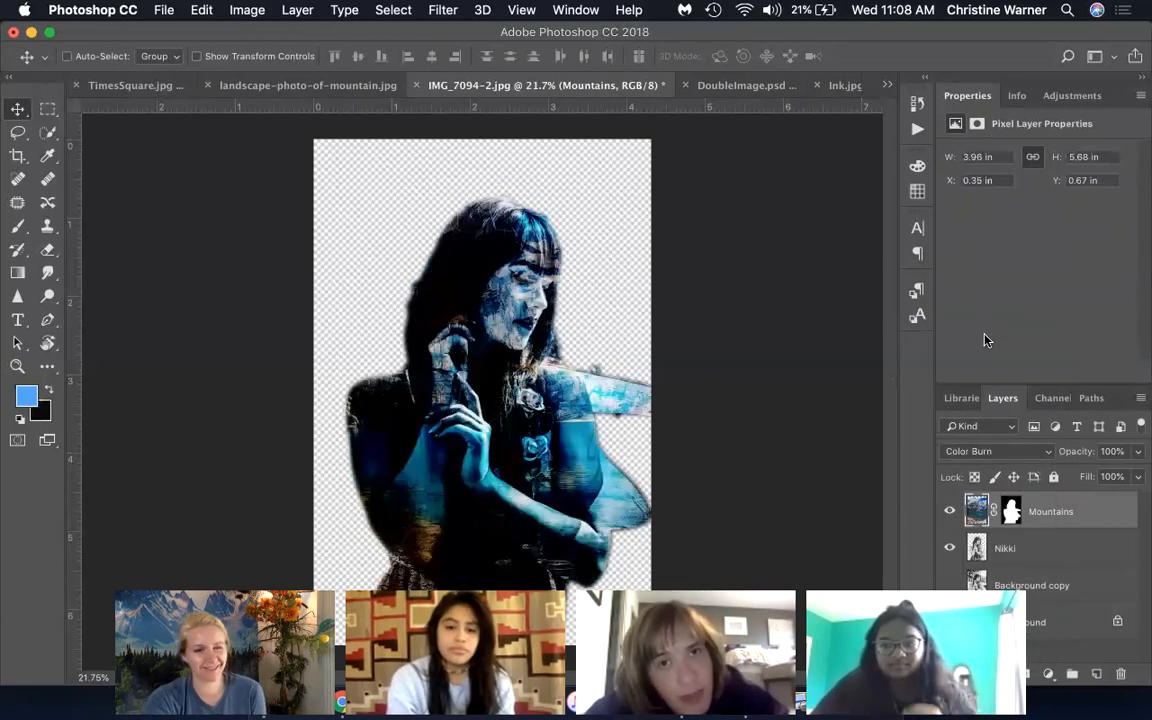
# Step: Set the Mountains layer's blend mode to Lighten
pyautogui.click(1048, 451)
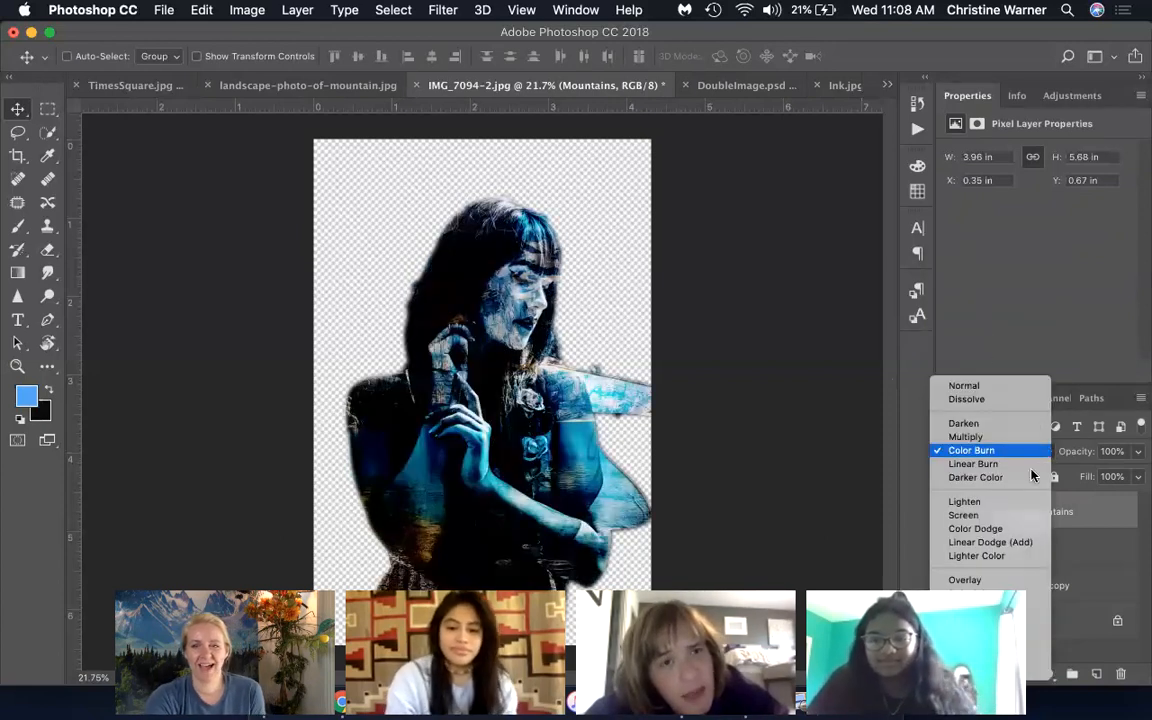
pyautogui.click(975, 502)
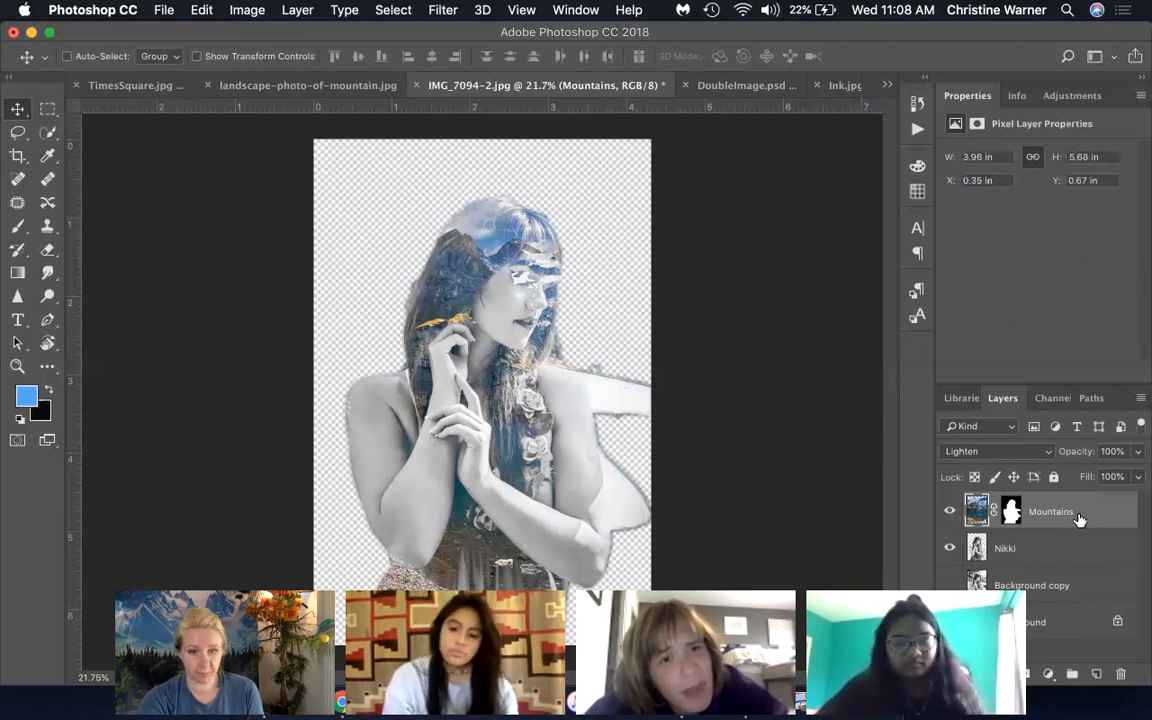
# Step: Try duplicating the Mountains layer and replacing the copy's mask with a blank one, and discard the copy
pyautogui.moveTo(1079, 516); pyautogui.dragTo(1100, 677)
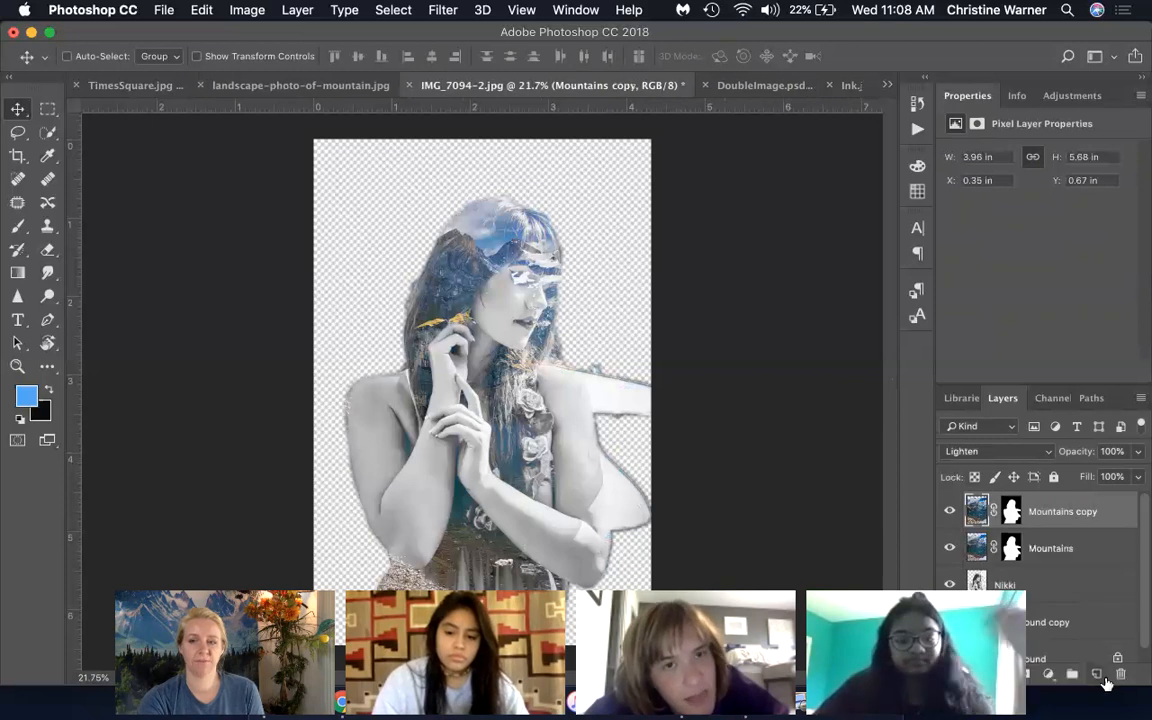
pyautogui.click(1011, 510)
pyautogui.moveTo(1011, 510); pyautogui.dragTo(1125, 686)
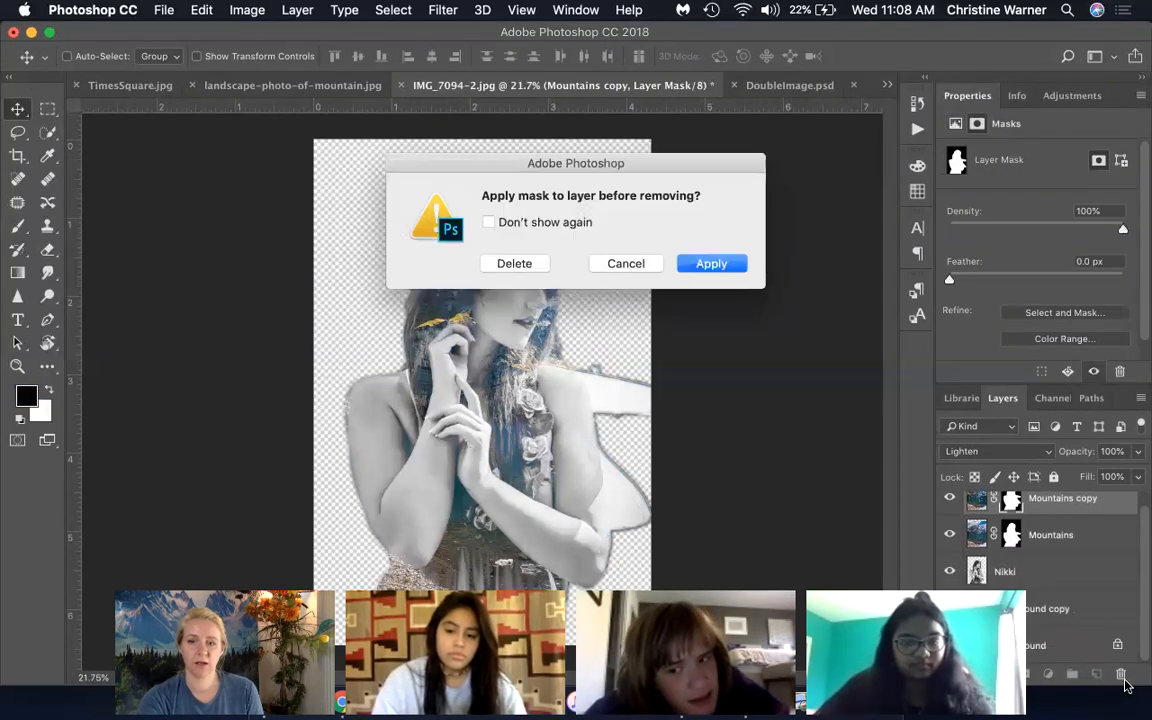
pyautogui.click(528, 262)
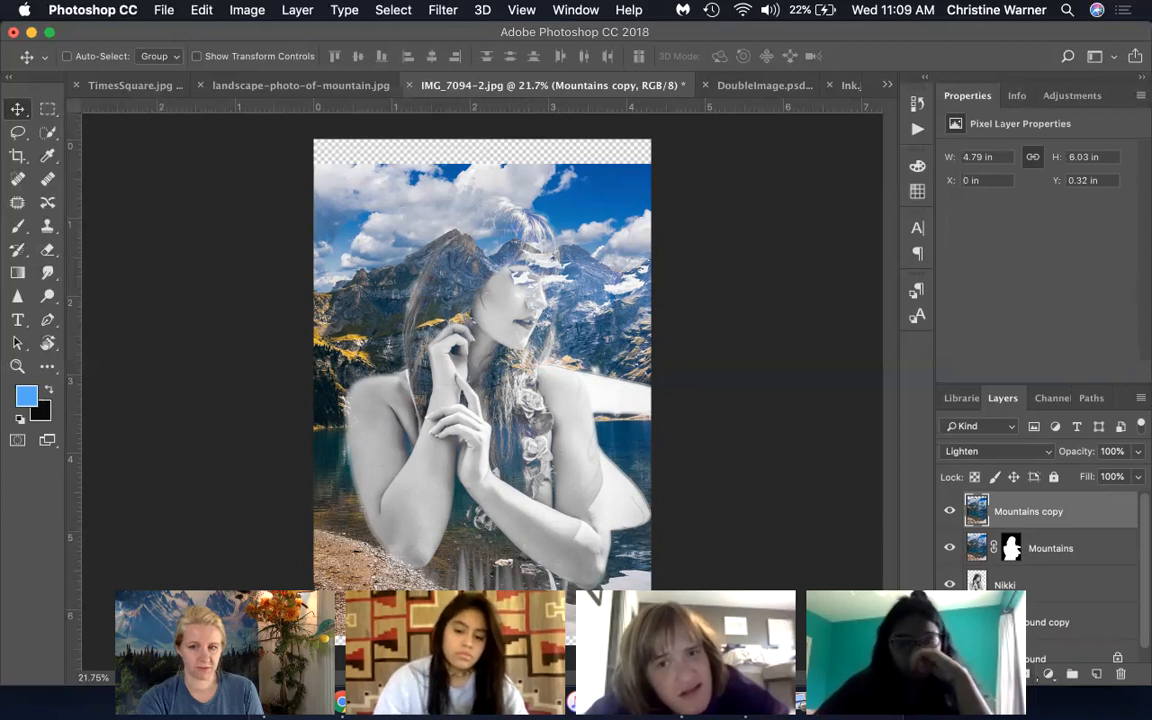
pyautogui.click(1024, 674)
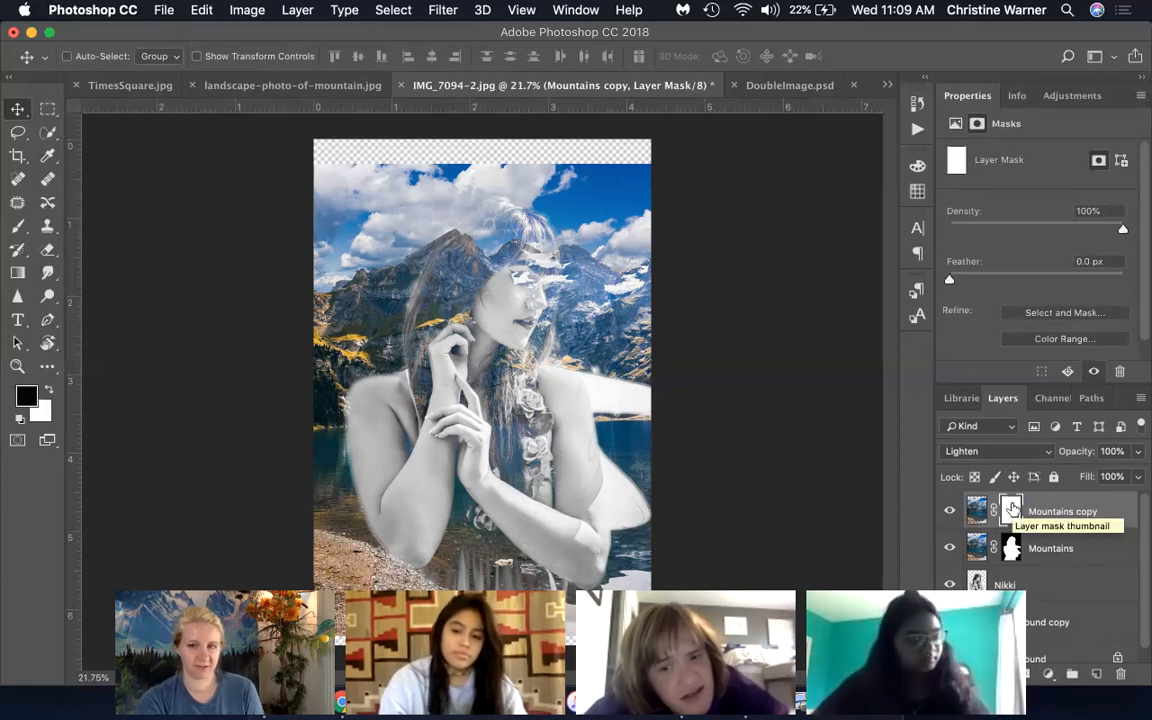
pyautogui.moveTo(1013, 510); pyautogui.dragTo(1124, 678)
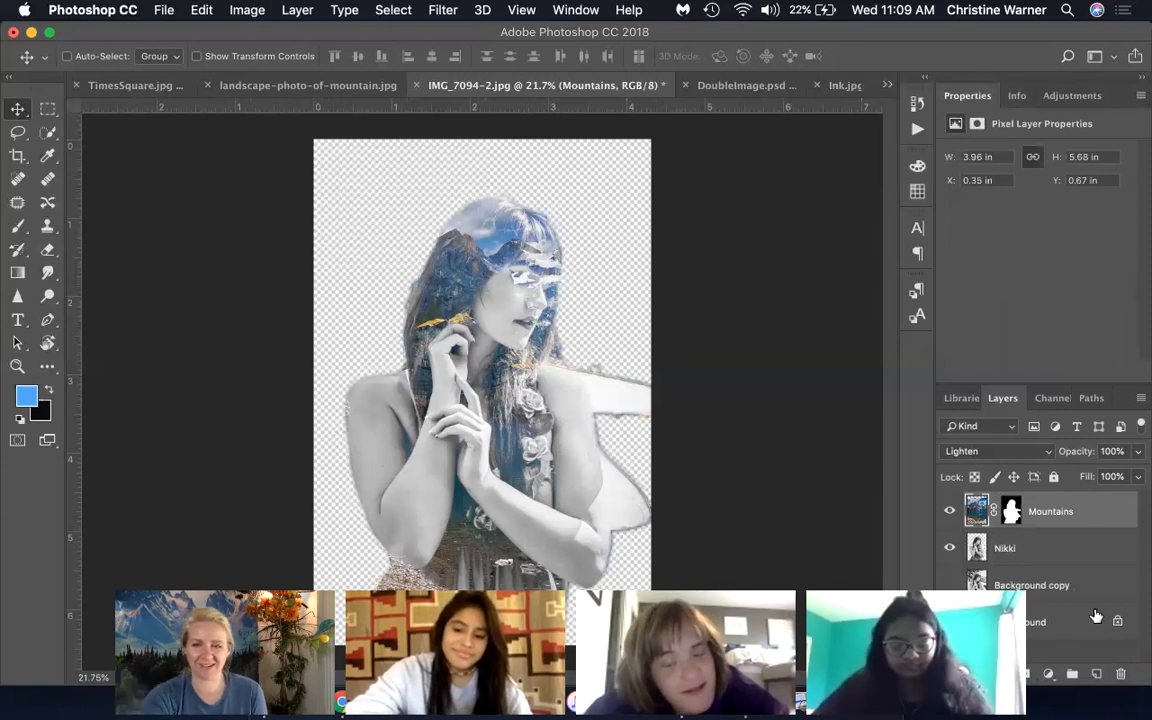
# Step: Duplicate the Mountains layer together with its mask and make the copy's mask active for editing
pyautogui.moveTo(1068, 527); pyautogui.dragTo(1098, 674)
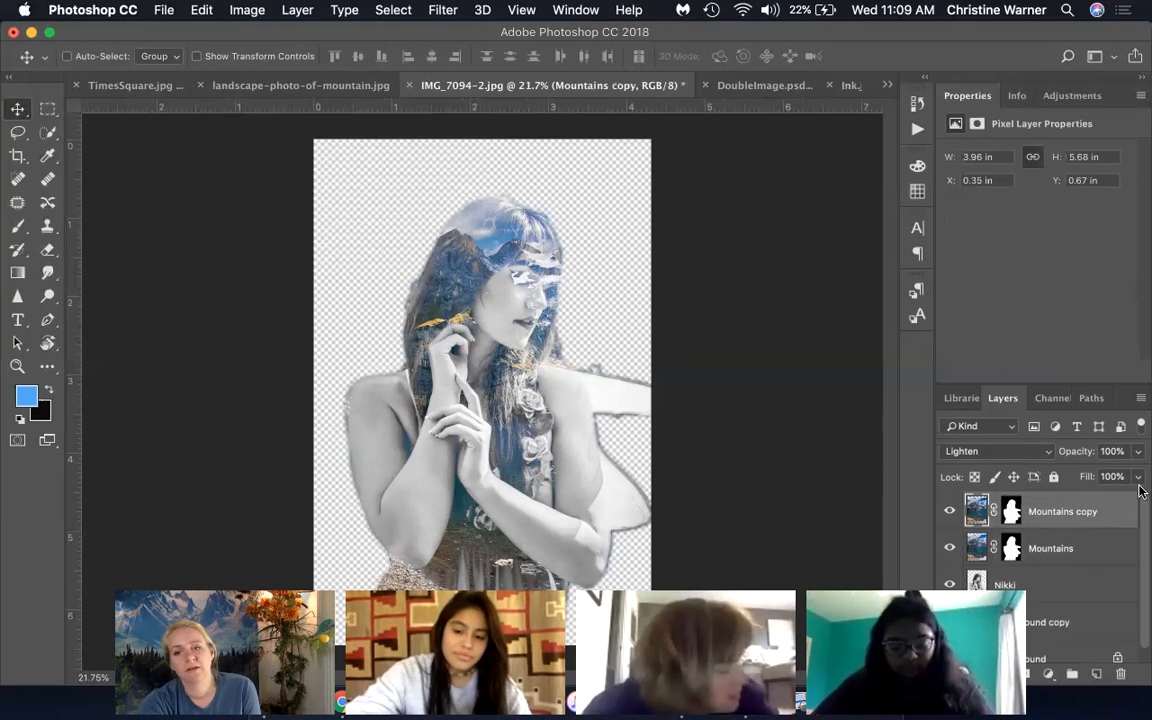
pyautogui.click(1013, 512)
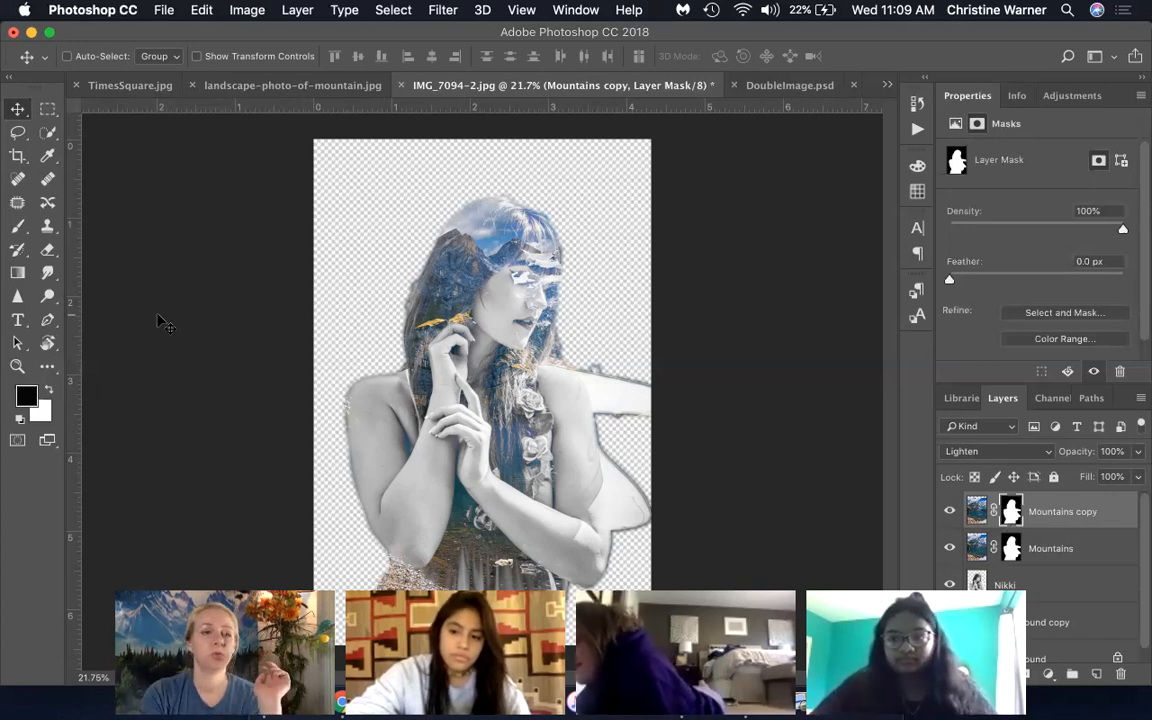
# Step: With a soft round brush set to 236 px, paint white on the Mountains copy mask to reveal sky beside her head
pyautogui.click(17, 224)
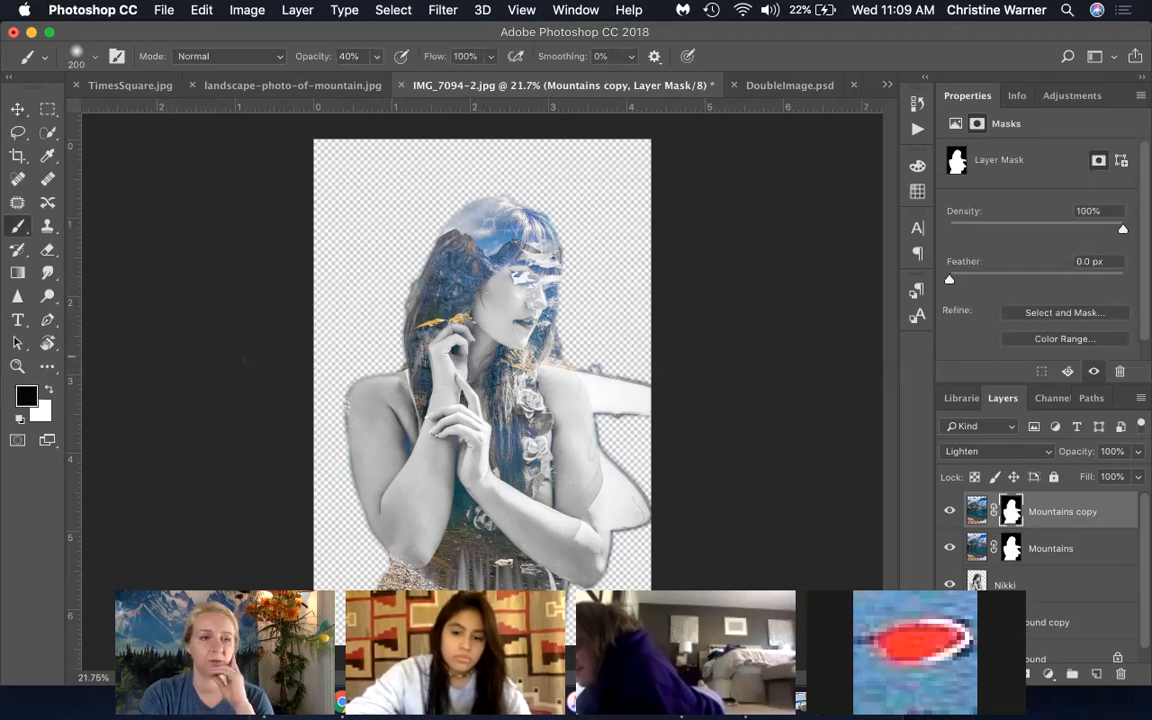
pyautogui.click(47, 393)
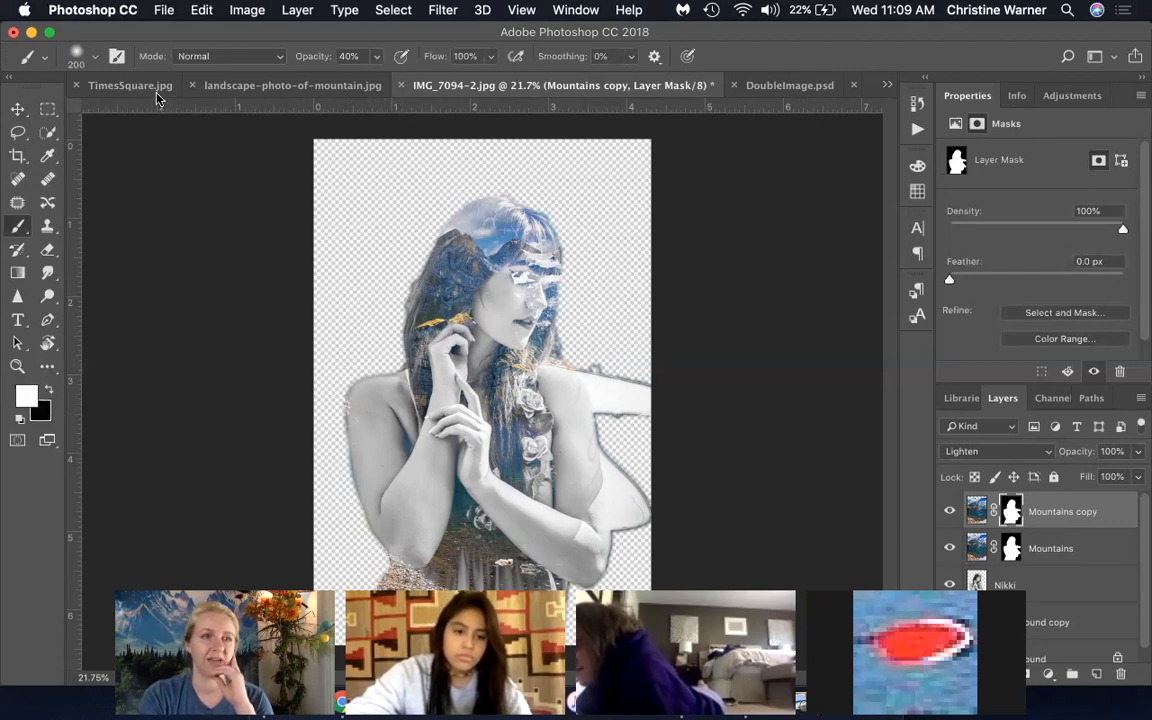
pyautogui.click(87, 52)
pyautogui.moveTo(186, 113); pyautogui.dragTo(188, 116)
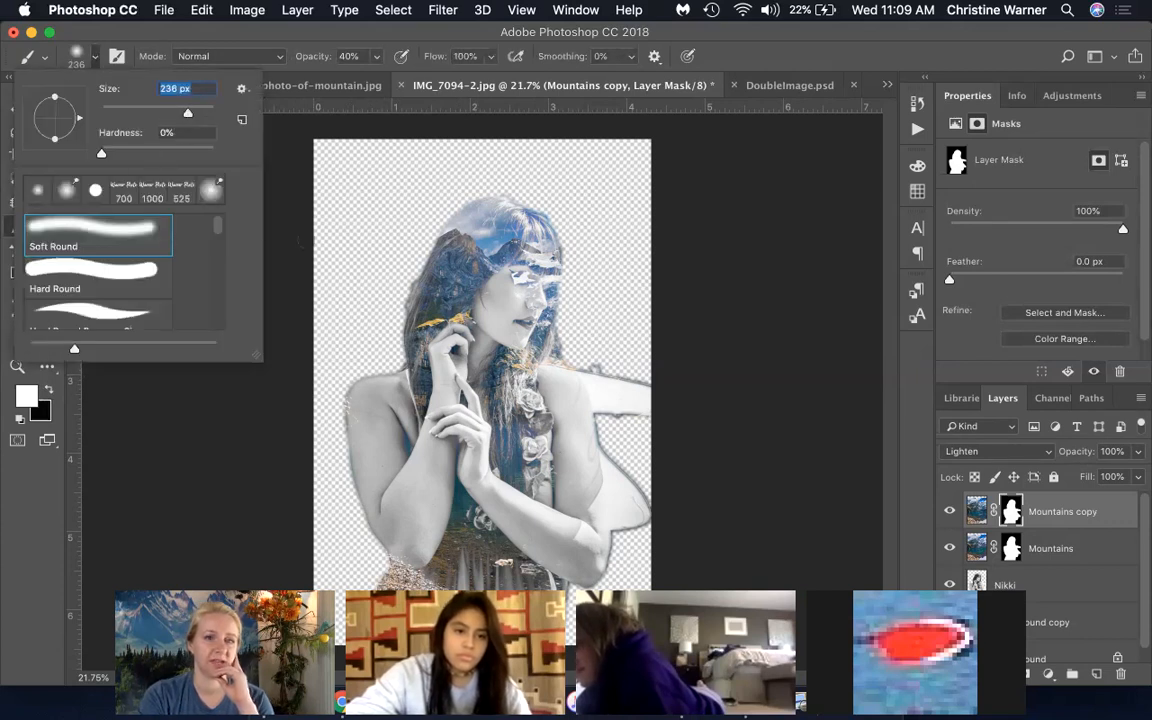
pyautogui.write('1')
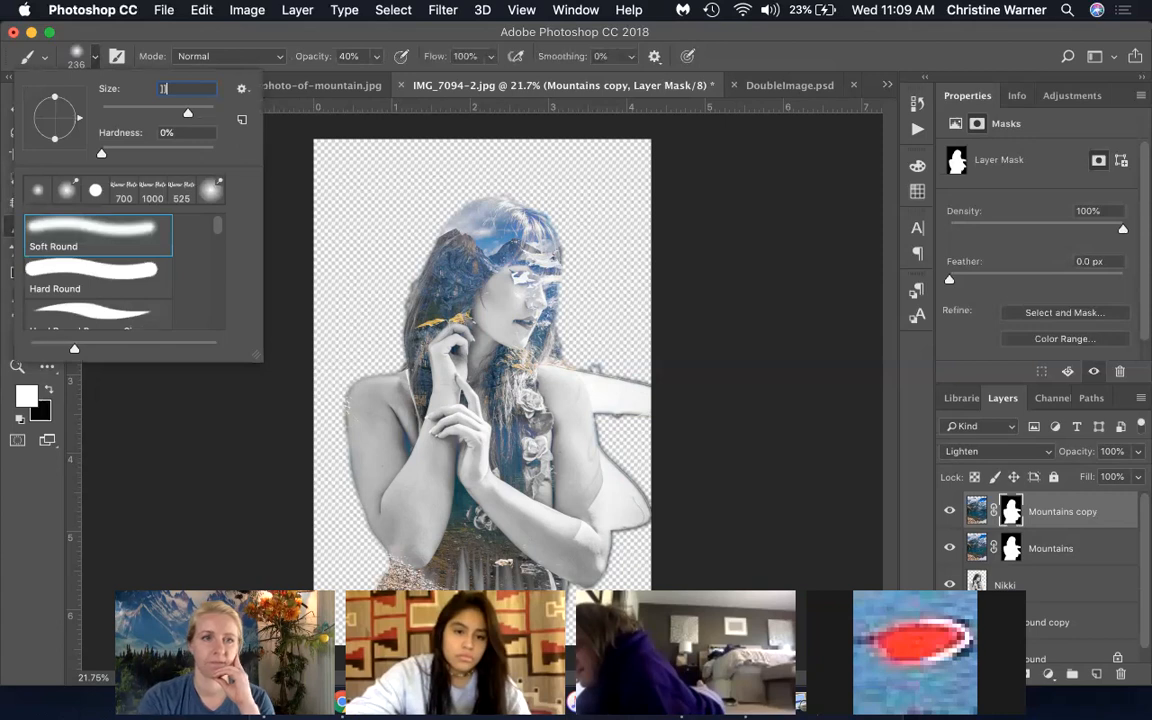
pyautogui.write(']')
pyautogui.press('Return')
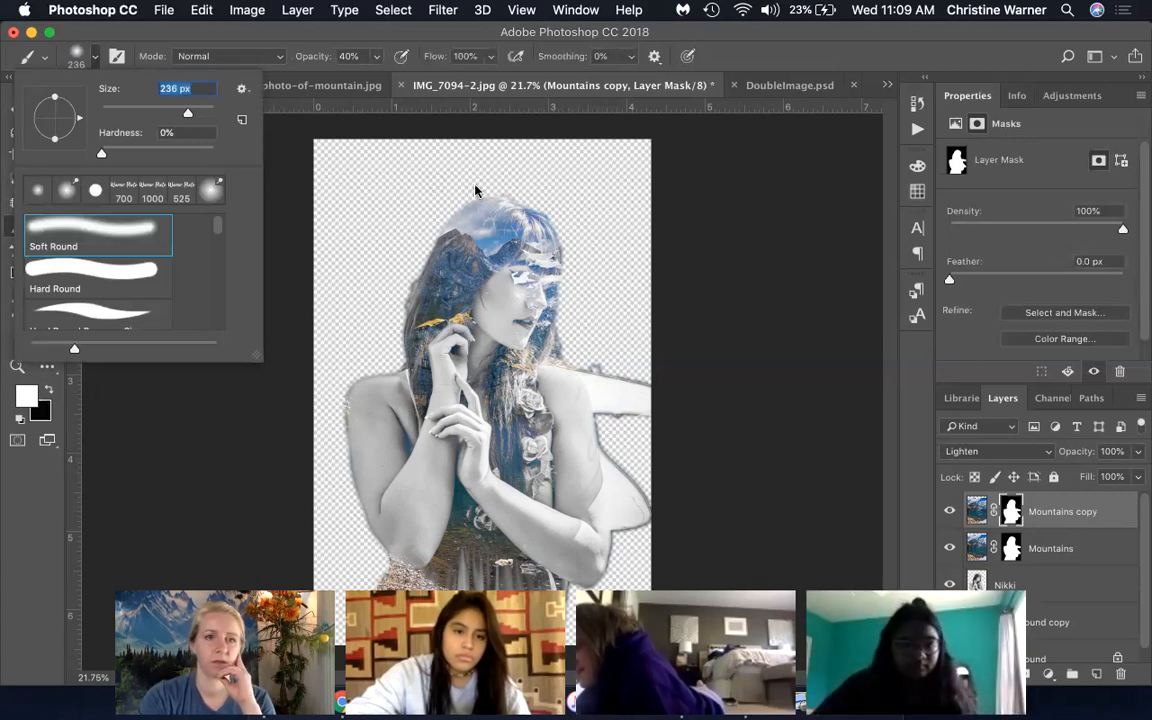
pyautogui.click(690, 262)
pyautogui.click(460, 193)
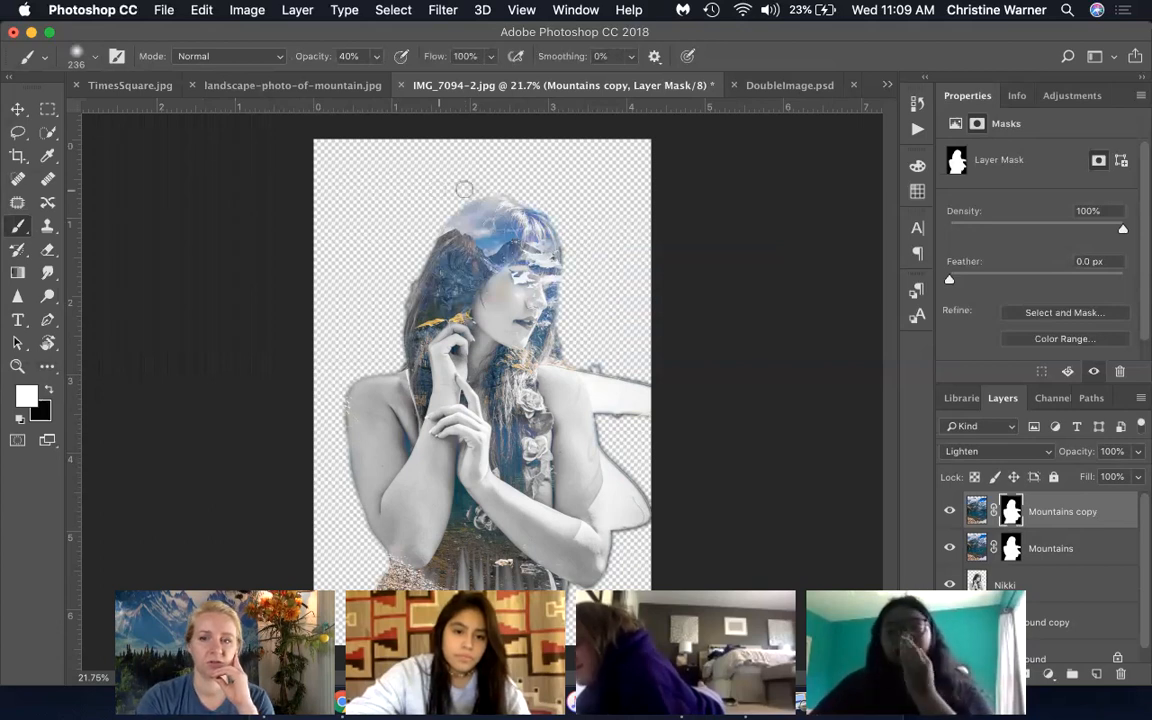
pyautogui.moveTo(545, 225); pyautogui.dragTo(652, 276)
# Step: Activate the Mountains copy layer's image, enlarge the brush to 700 px, and brush blue just above her head
pyautogui.click(977, 511)
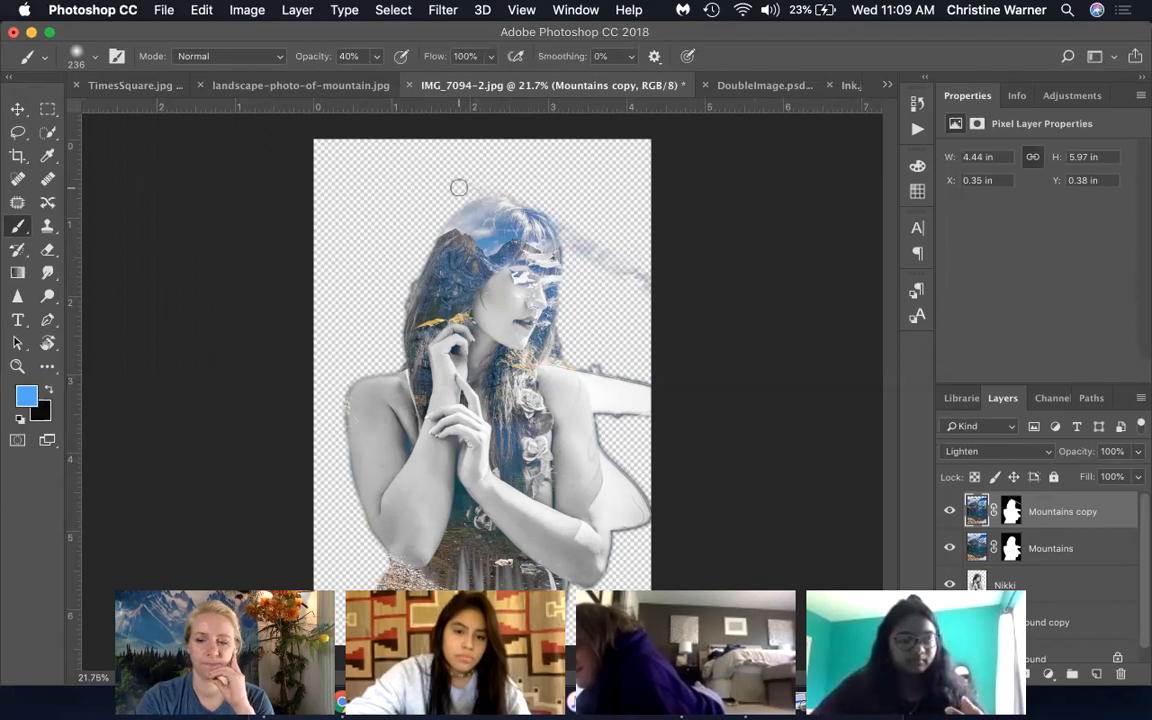
pyautogui.press(']')
pyautogui.press(']')
pyautogui.press(']')
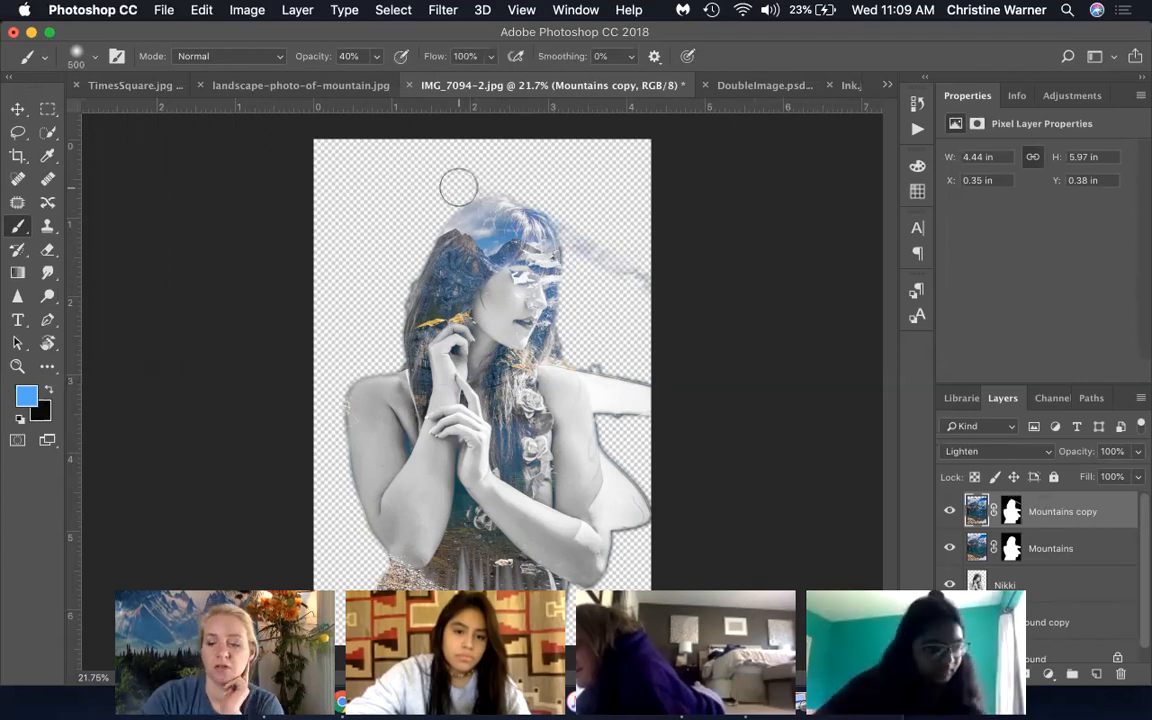
pyautogui.press(']')
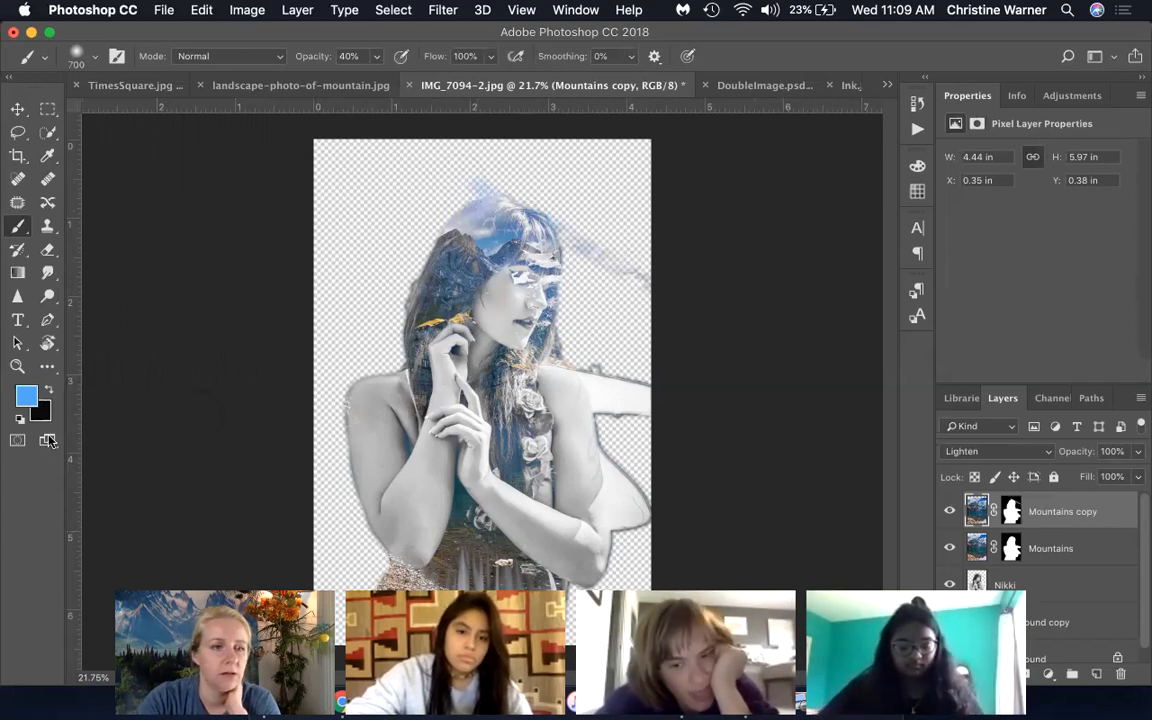
# Step: Set the foreground colour to near-white f9f6f9 and brush lightly over the sky patch above her head
pyautogui.click(46, 389)
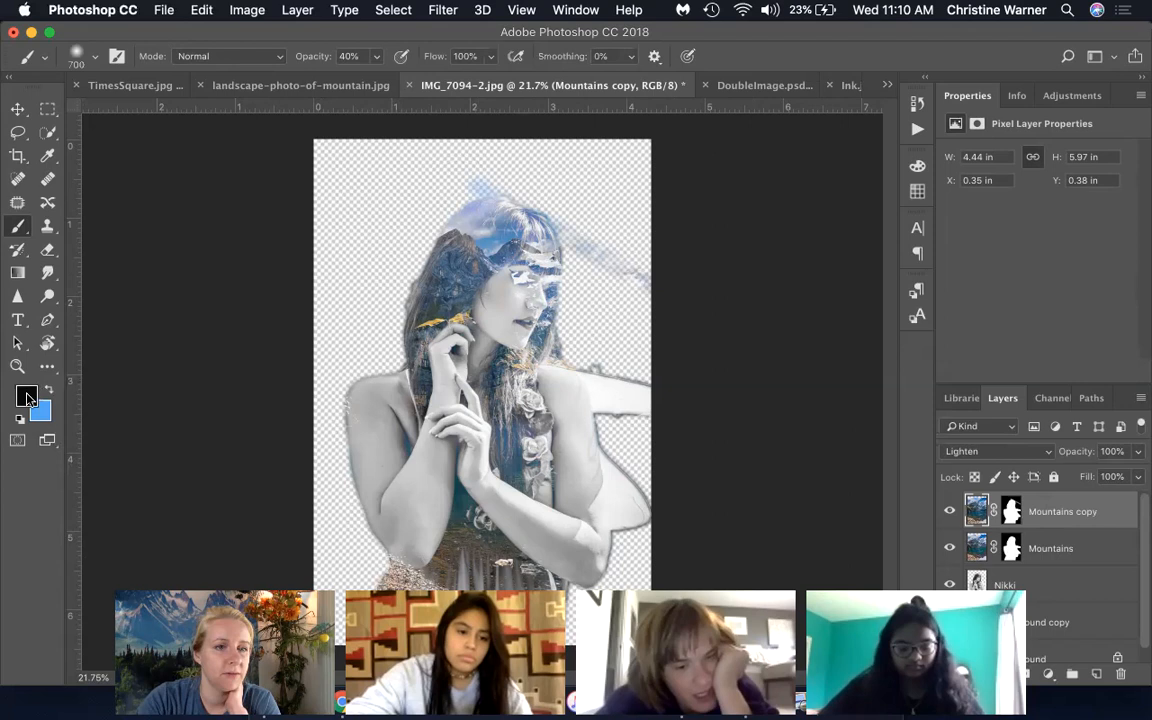
pyautogui.click(27, 397)
pyautogui.click(565, 233)
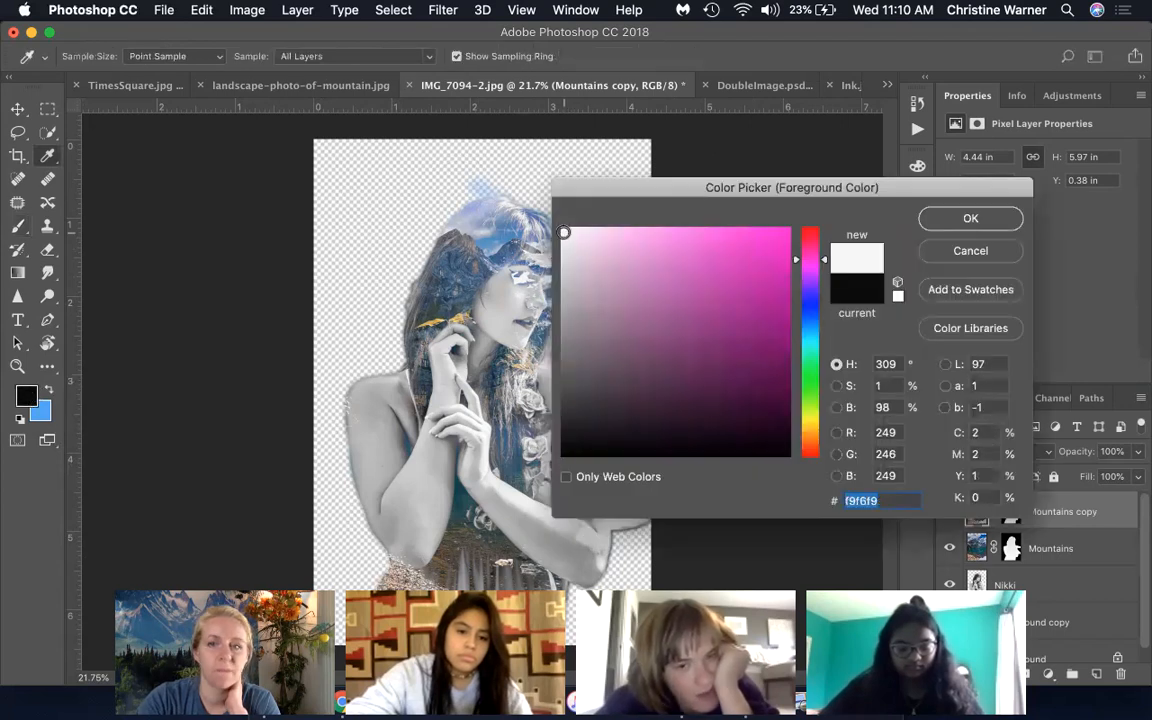
pyautogui.click(931, 217)
pyautogui.press('b')
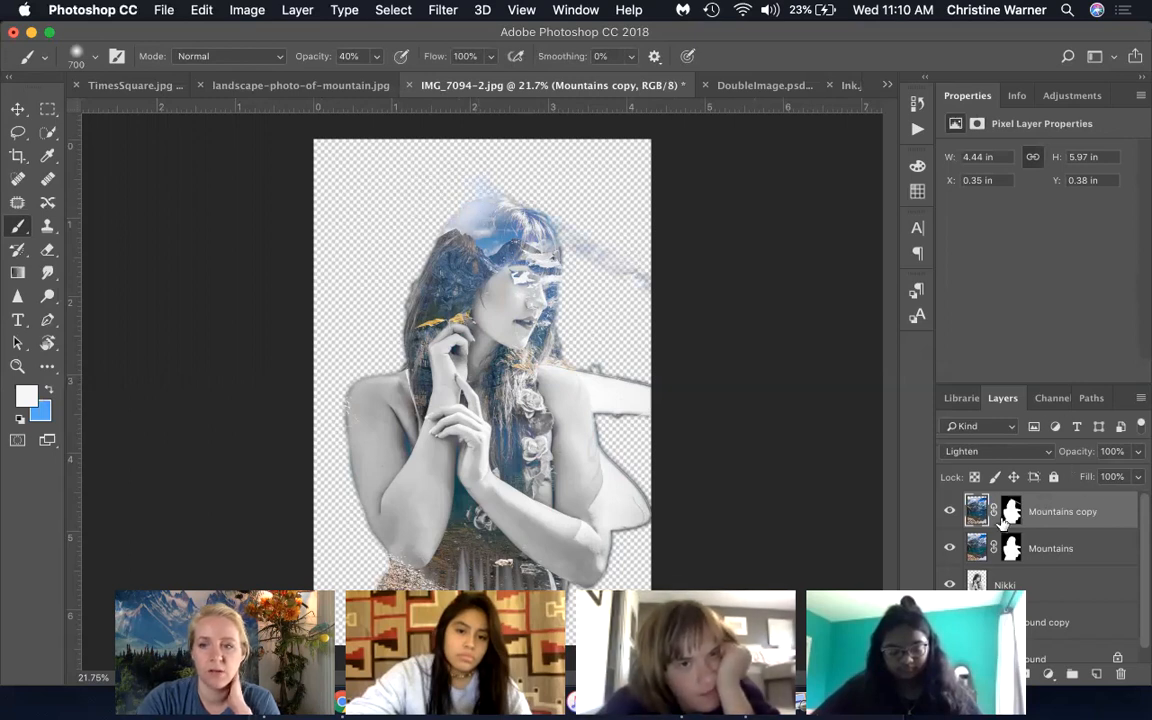
# Step: Paint white on the Mountains copy mask to extend the clouds above and beside her head
pyautogui.click(1013, 513)
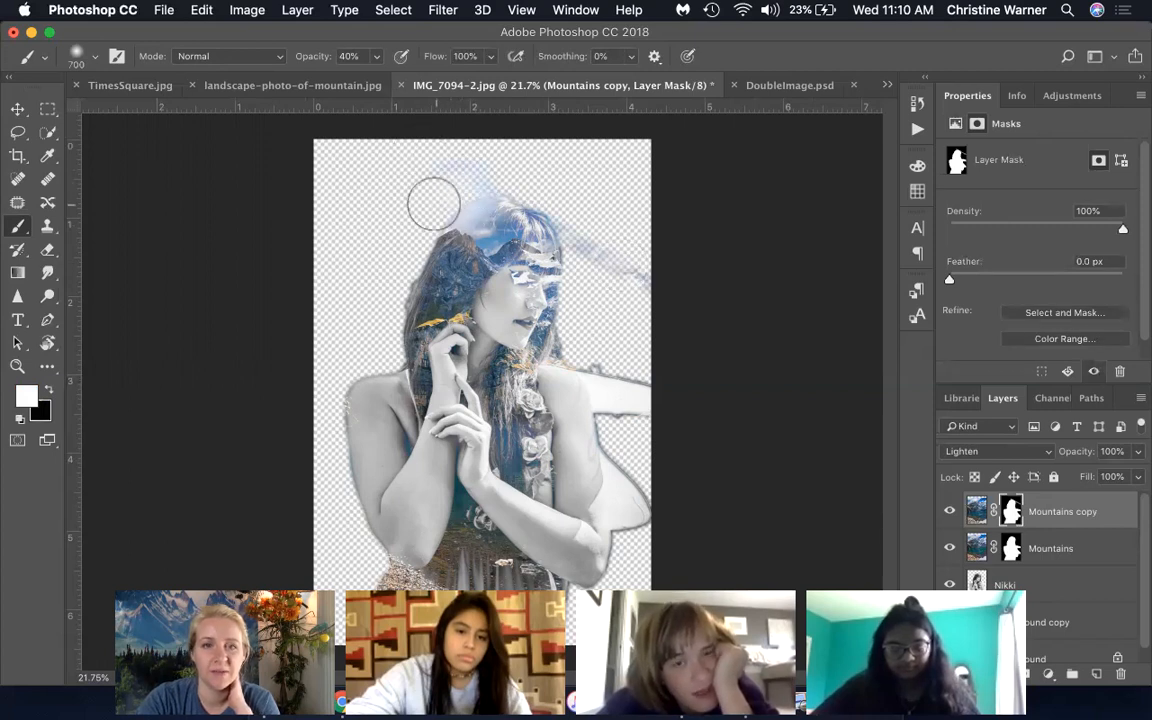
pyautogui.rightClick(511, 172)
pyautogui.click(511, 173)
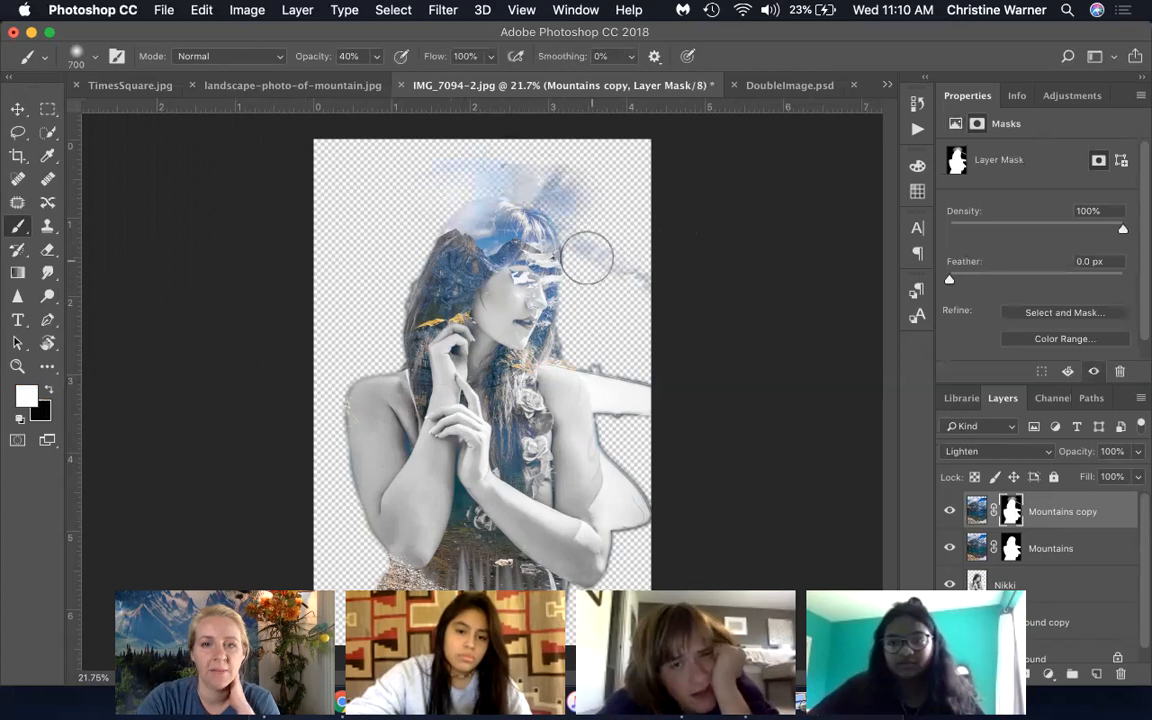
pyautogui.moveTo(587, 258); pyautogui.dragTo(627, 257)
pyautogui.moveTo(518, 198)
pyautogui.mouseDown()
pyautogui.moveTo(665, 233)
pyautogui.moveTo(627, 211)
pyautogui.mouseUp()
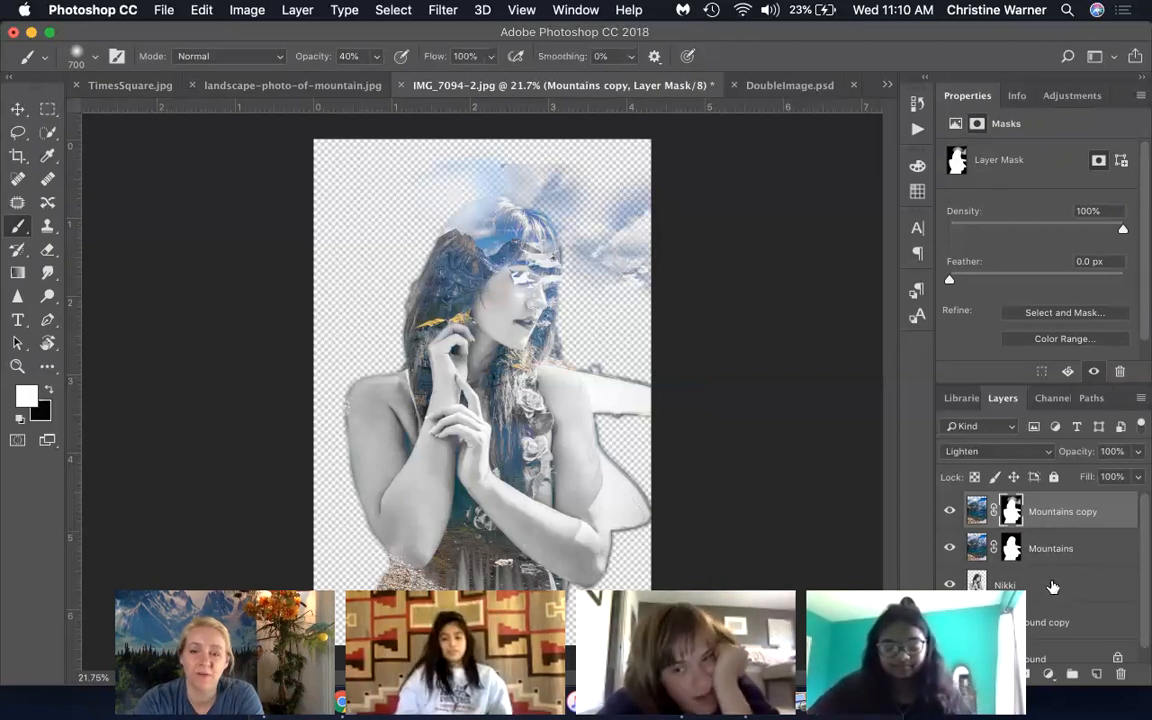
# Step: Duplicate the black-and-white portrait layer and move the copy to the top of the layer stack, keeping Normal blending
pyautogui.moveTo(1072, 613); pyautogui.dragTo(1095, 670)
pyautogui.moveTo(1072, 588); pyautogui.dragTo(1070, 502)
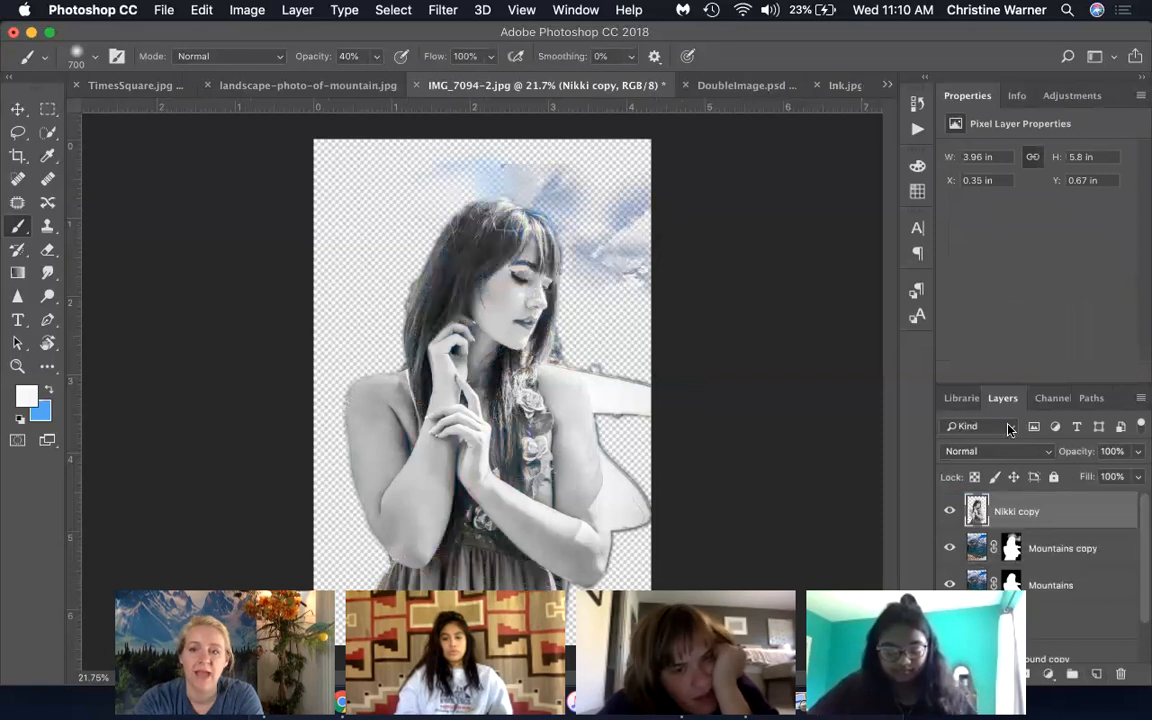
pyautogui.click(1047, 451)
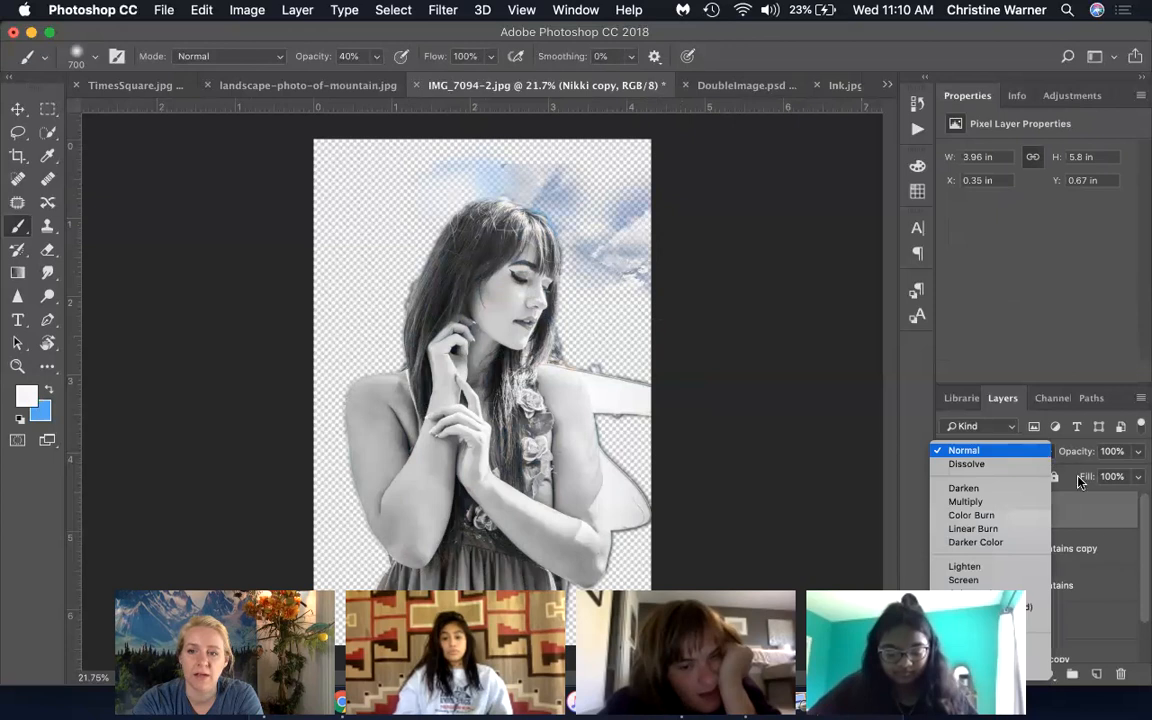
pyautogui.click(1107, 523)
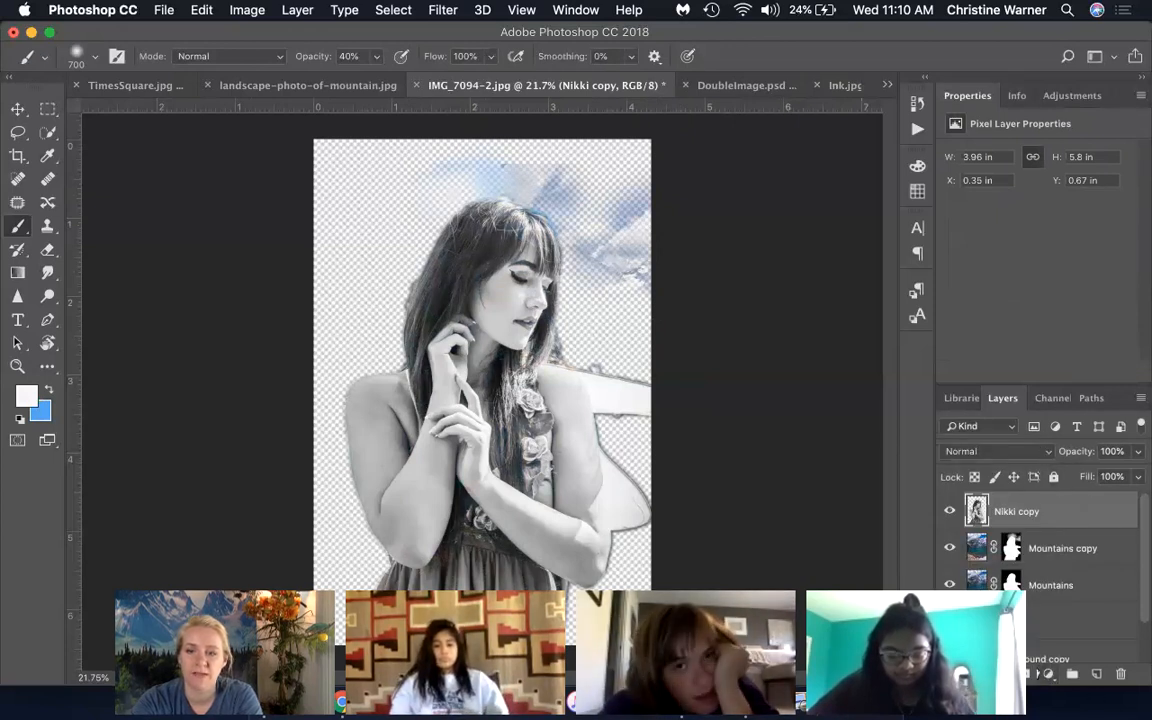
# Step: Add a layer mask to the portrait copy and fill the entire mask with black
pyautogui.click(1024, 674)
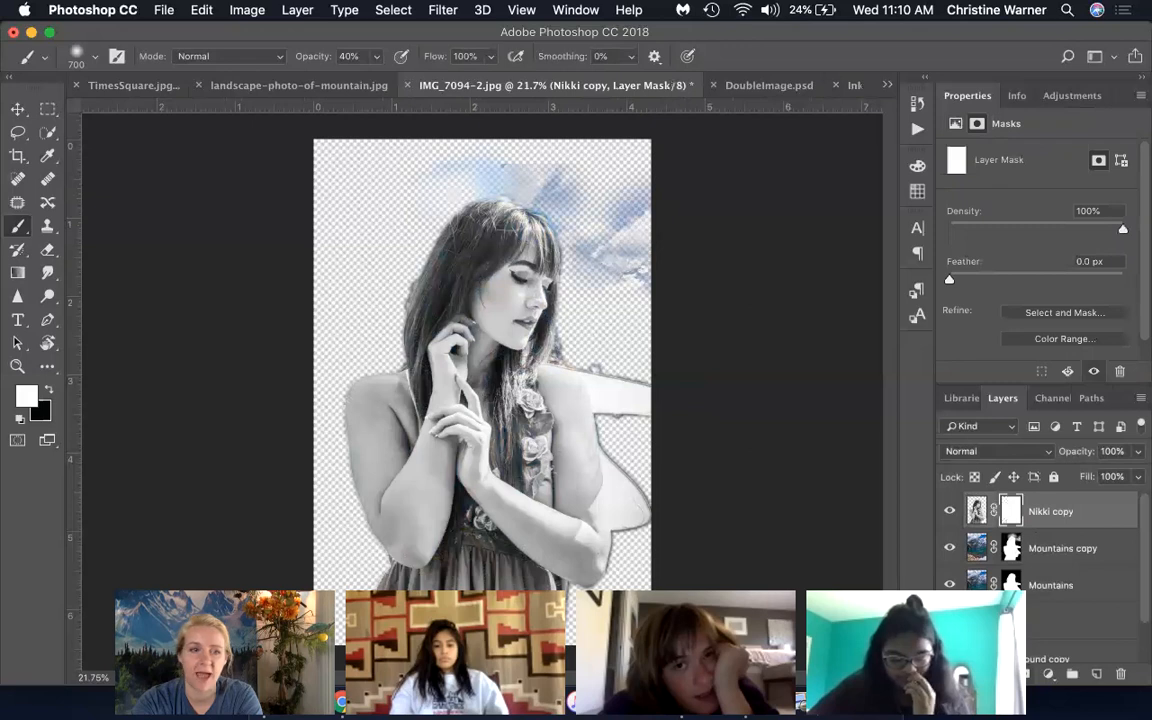
pyautogui.click(204, 10)
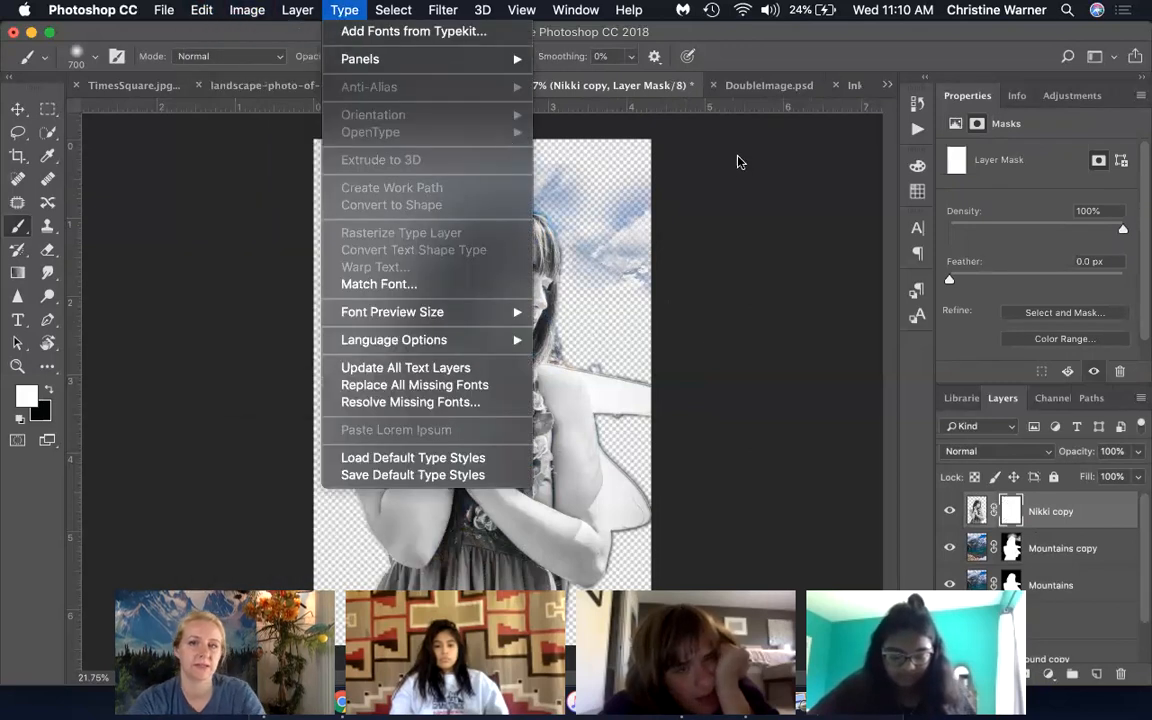
pyautogui.click(735, 162)
pyautogui.press('super+a')
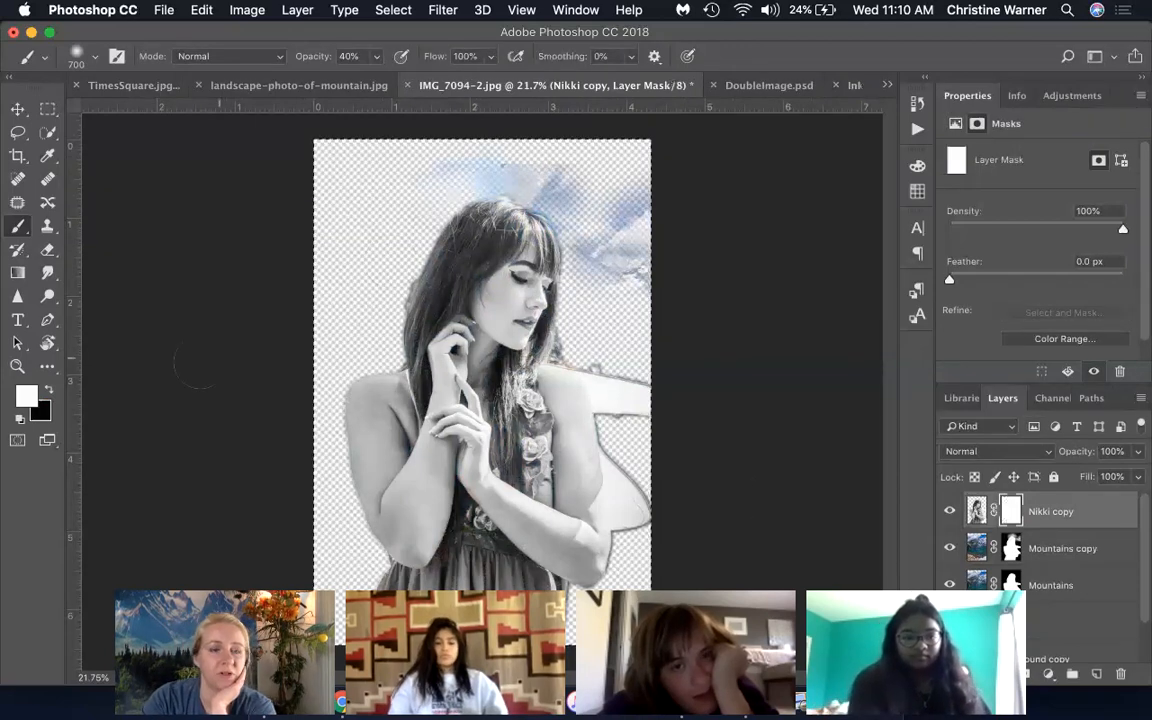
pyautogui.click(50, 390)
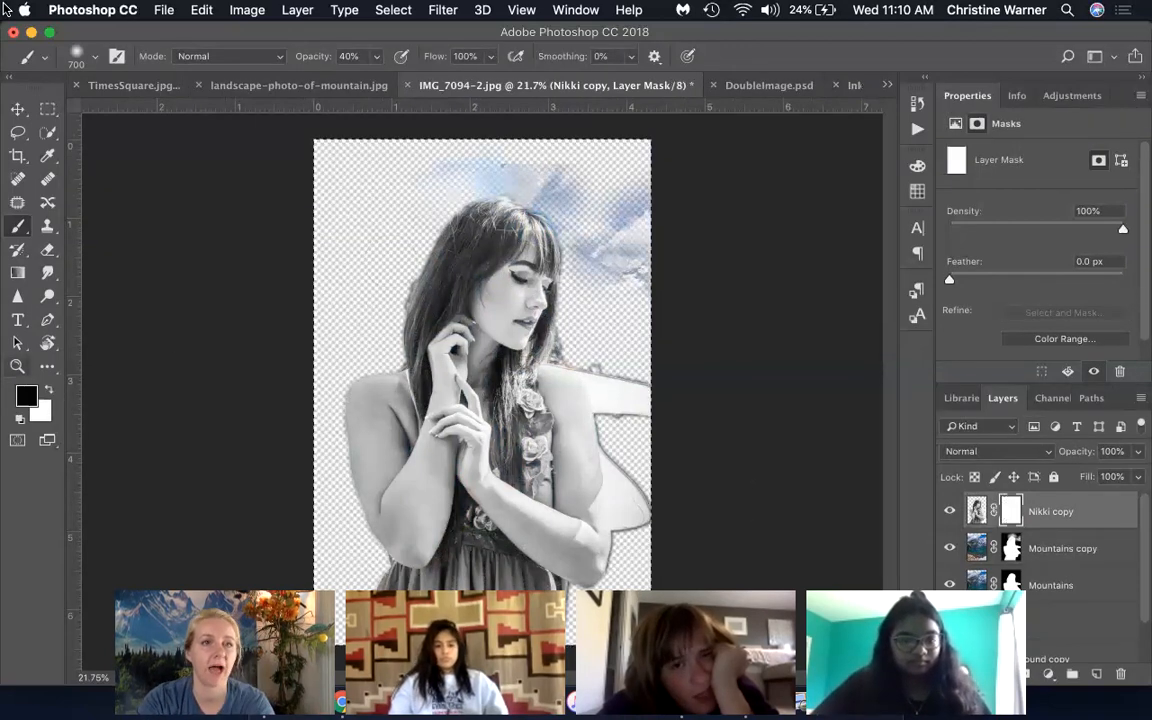
pyautogui.click(203, 11)
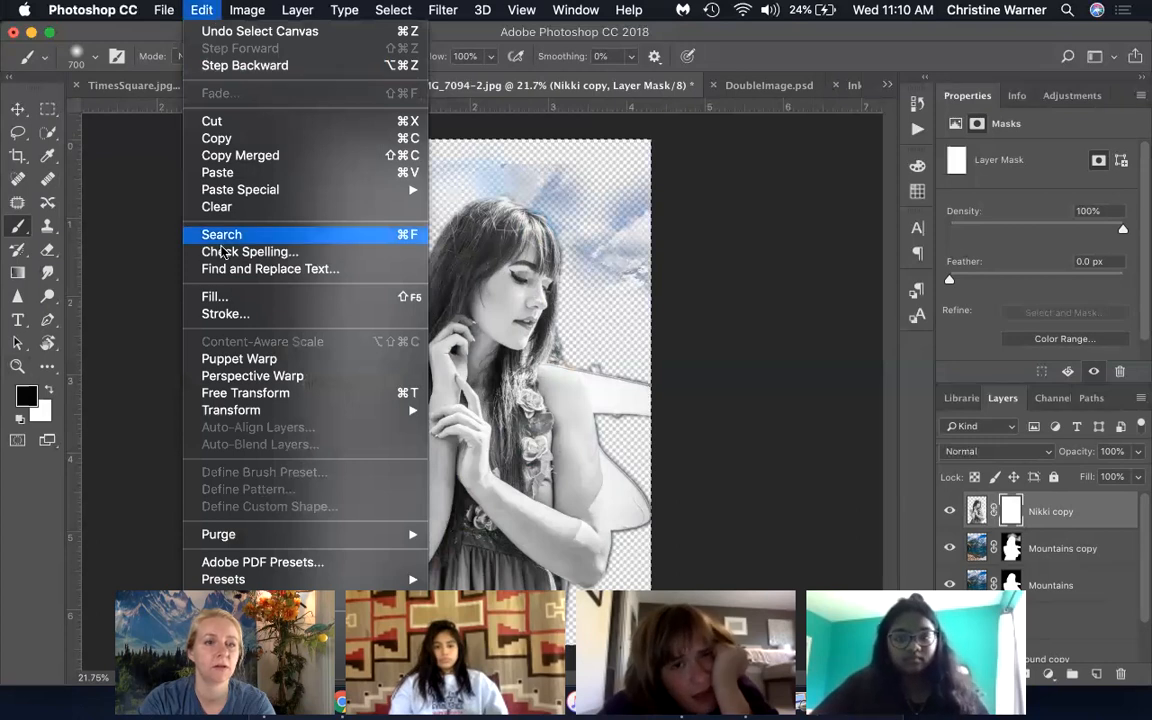
pyautogui.click(215, 297)
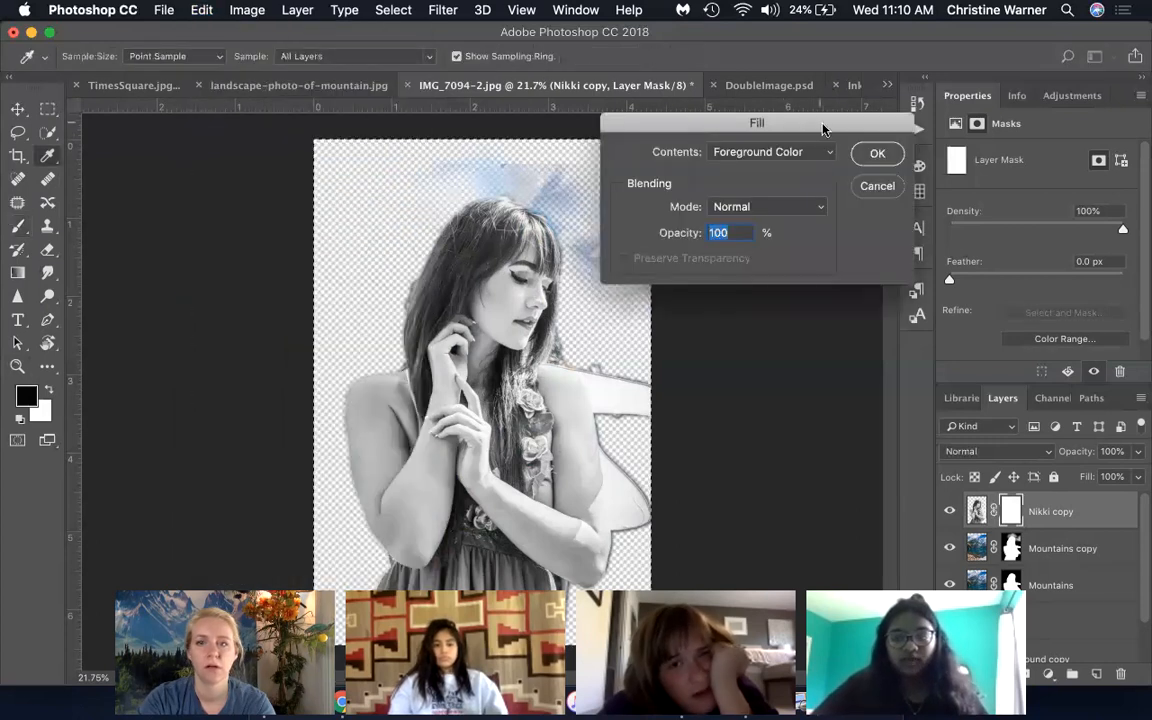
pyautogui.click(878, 155)
# Step: Paint white over the face on the portrait copy's mask to bring back her eyes and facial features
pyautogui.press('b')
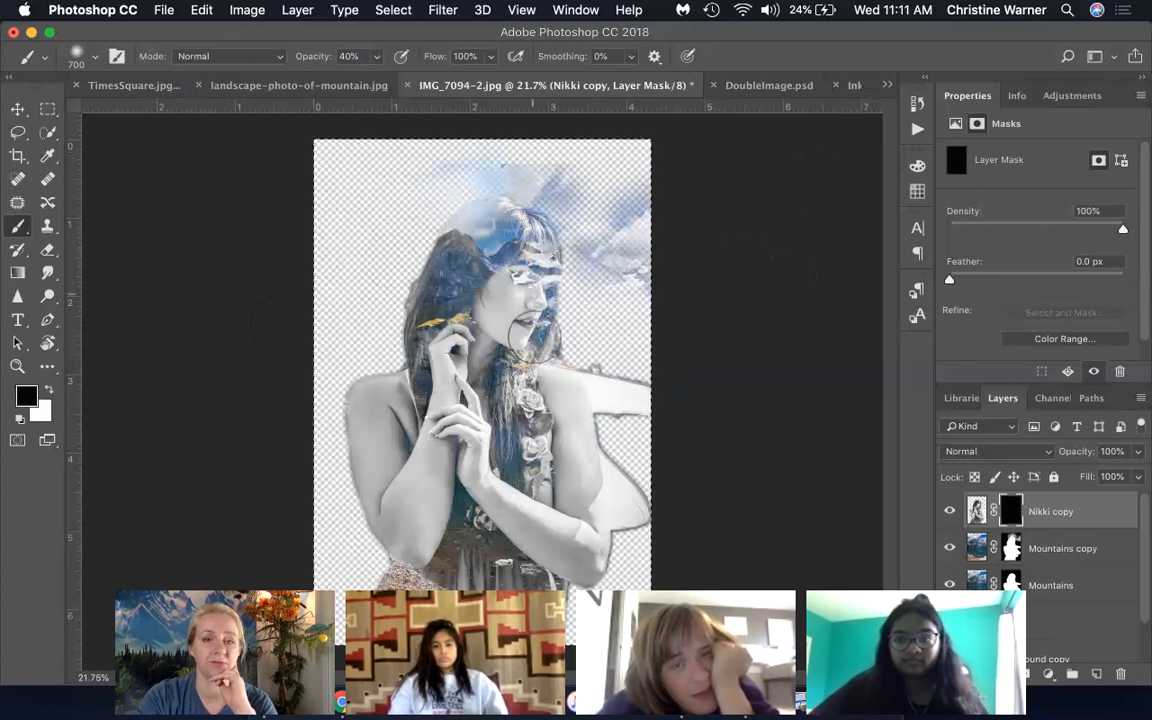
pyautogui.press('x')
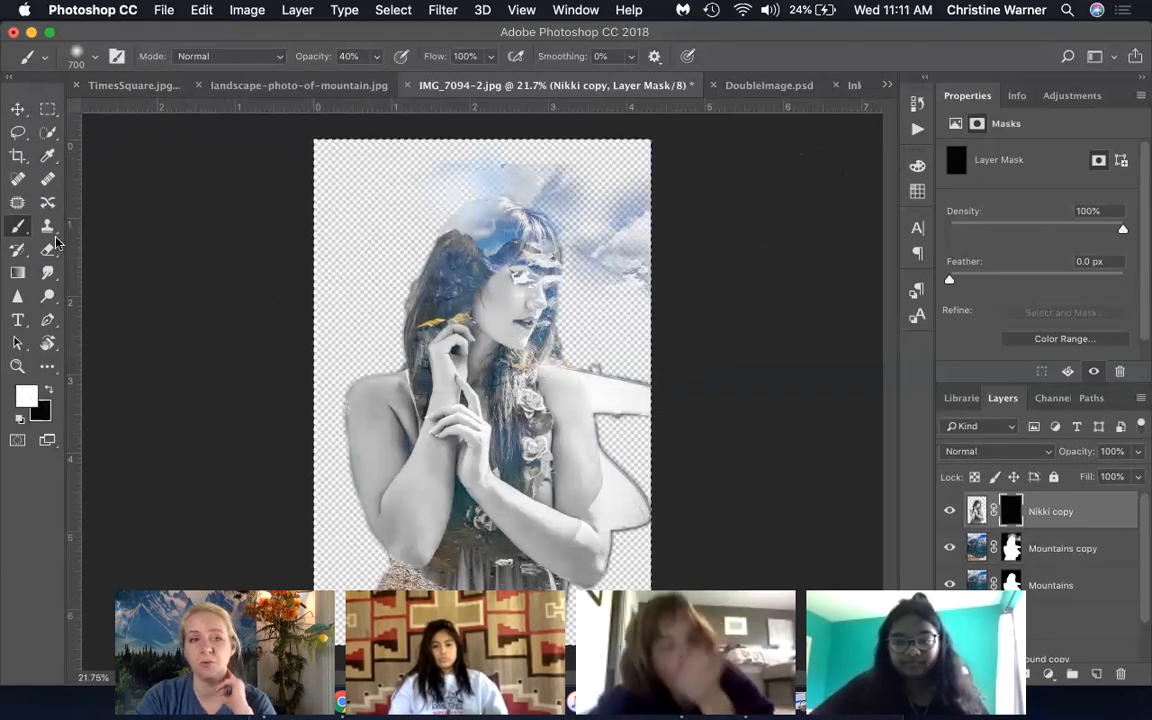
pyautogui.moveTo(533, 272)
pyautogui.mouseDown()
pyautogui.moveTo(520, 262)
pyautogui.moveTo(540, 265)
pyautogui.moveTo(522, 275)
pyautogui.moveTo(533, 297)
pyautogui.moveTo(523, 293)
pyautogui.moveTo(524, 312)
pyautogui.moveTo(480, 230)
pyautogui.moveTo(471, 250)
pyautogui.moveTo(502, 278)
pyautogui.mouseUp()
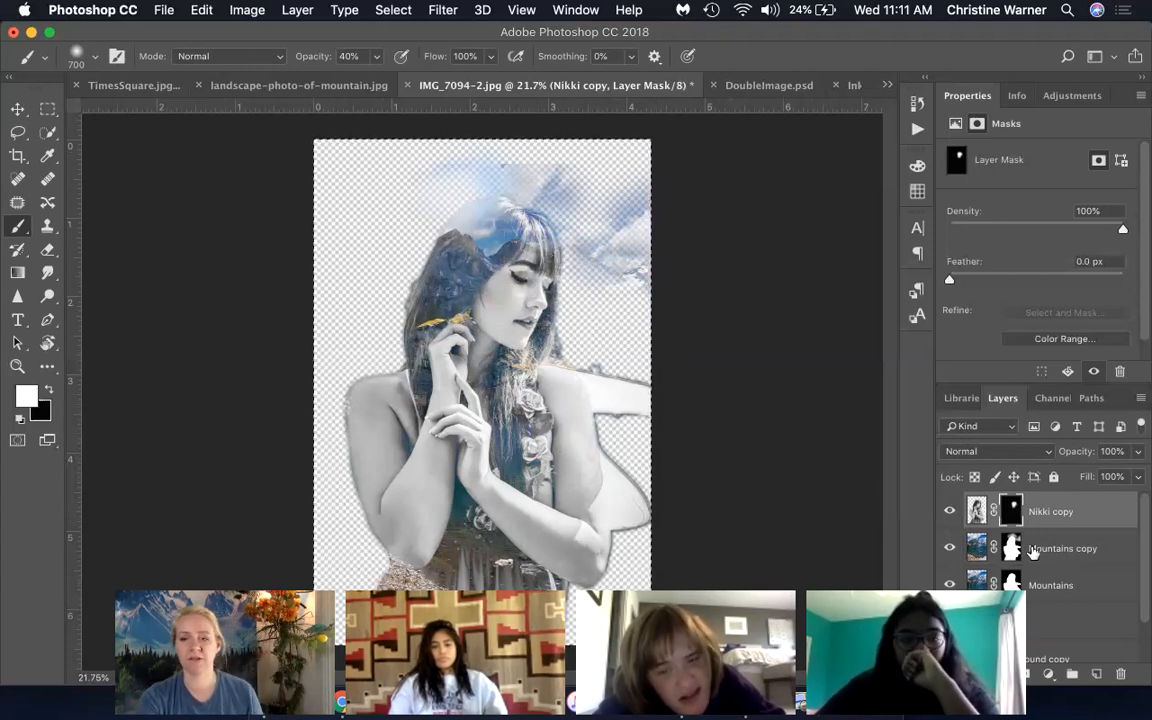
# Step: Set the original Mountains layer's blend mode to Soft Light
pyautogui.scroll(-2, 1033, 552)
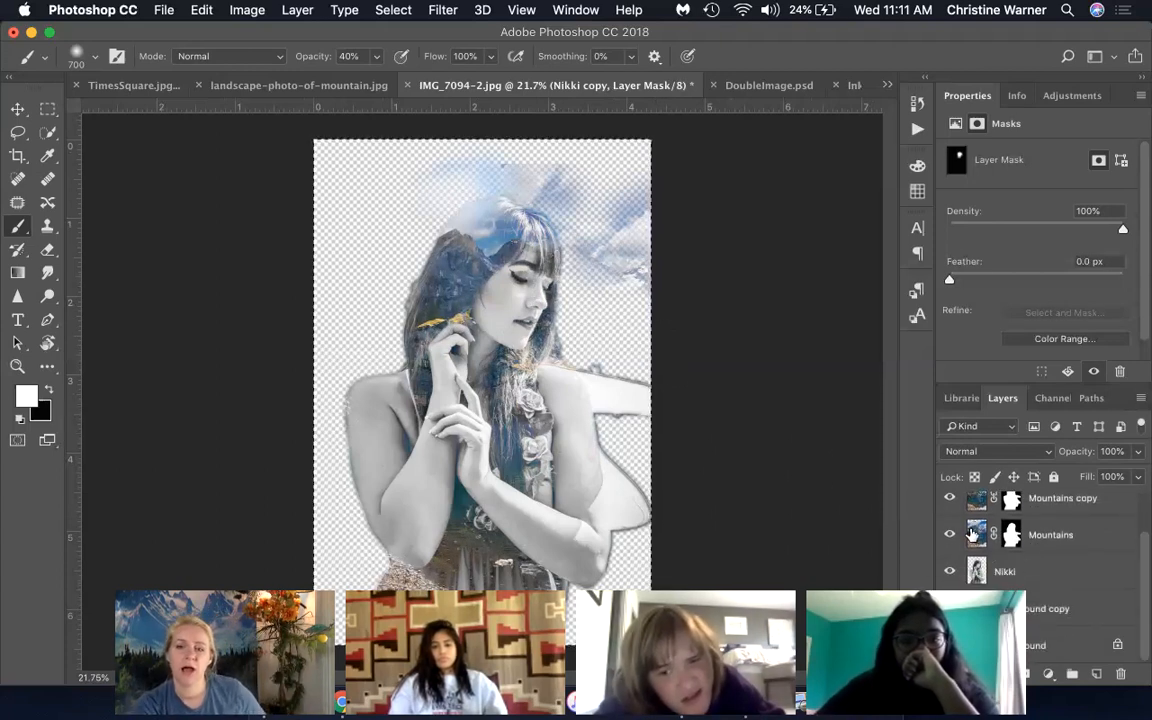
pyautogui.click(976, 534)
pyautogui.click(980, 451)
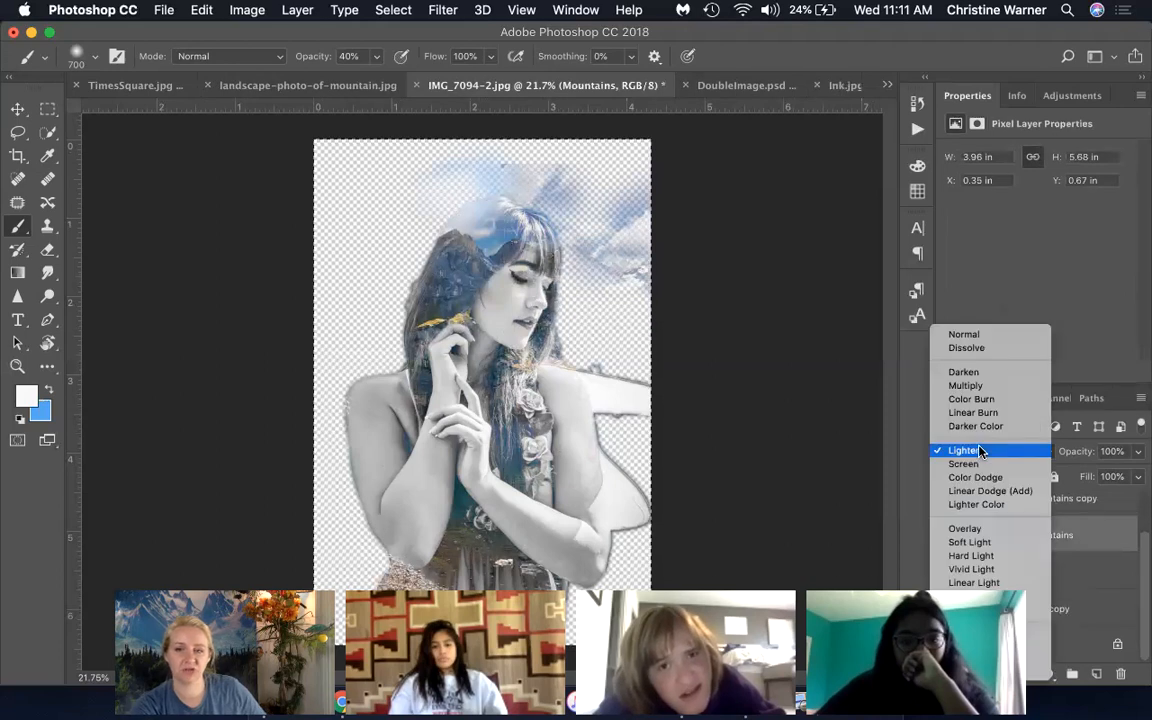
pyautogui.press('Escape')
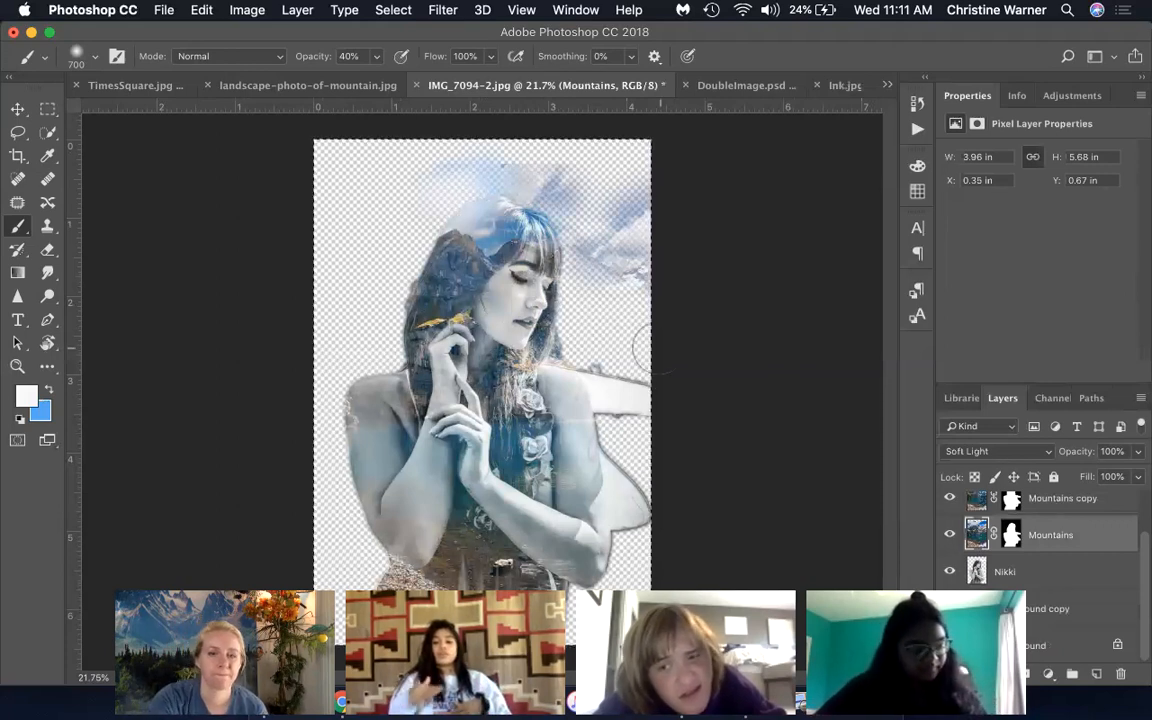
# Step: Add an empty layer directly above the Background copy layer and reposition the application window
pyautogui.scroll(2, 1085, 540)
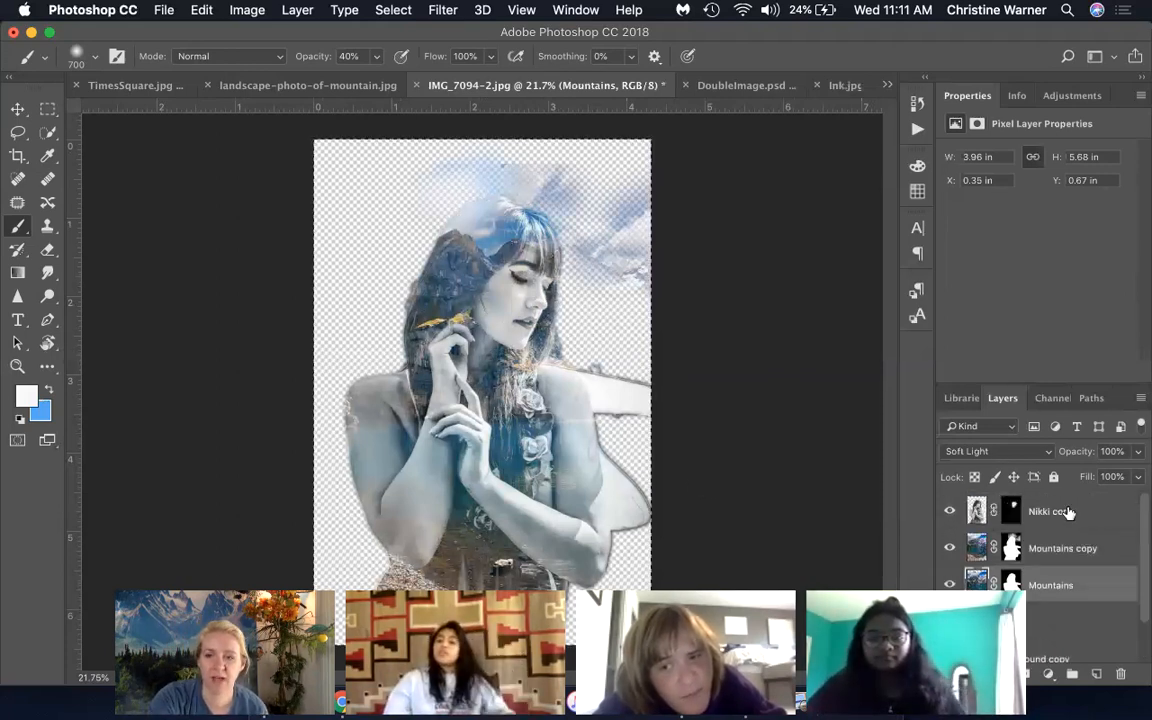
pyautogui.scroll(-2, 1073, 542)
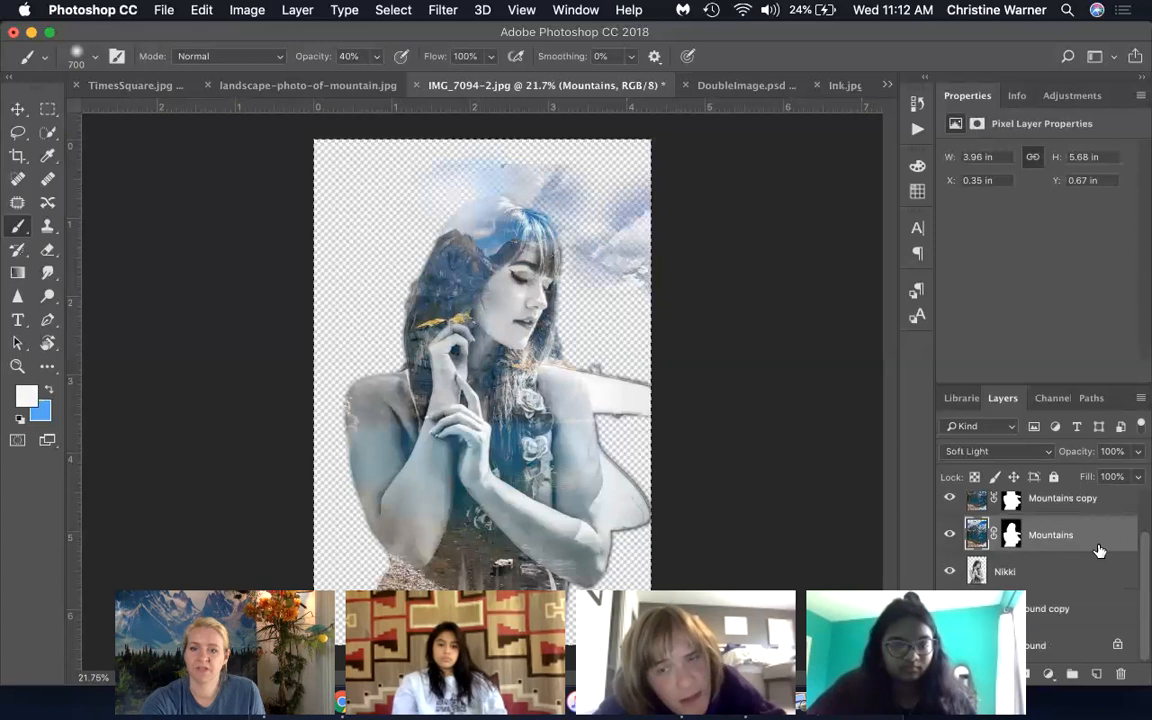
pyautogui.click(1101, 608)
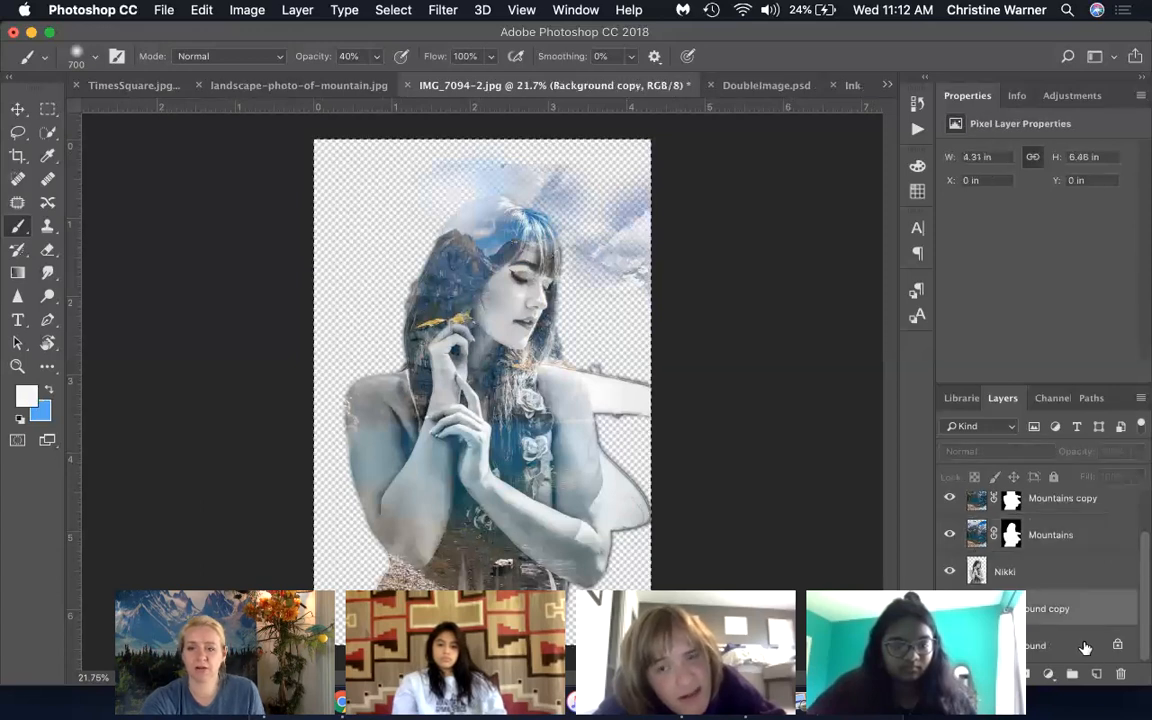
pyautogui.click(1097, 674)
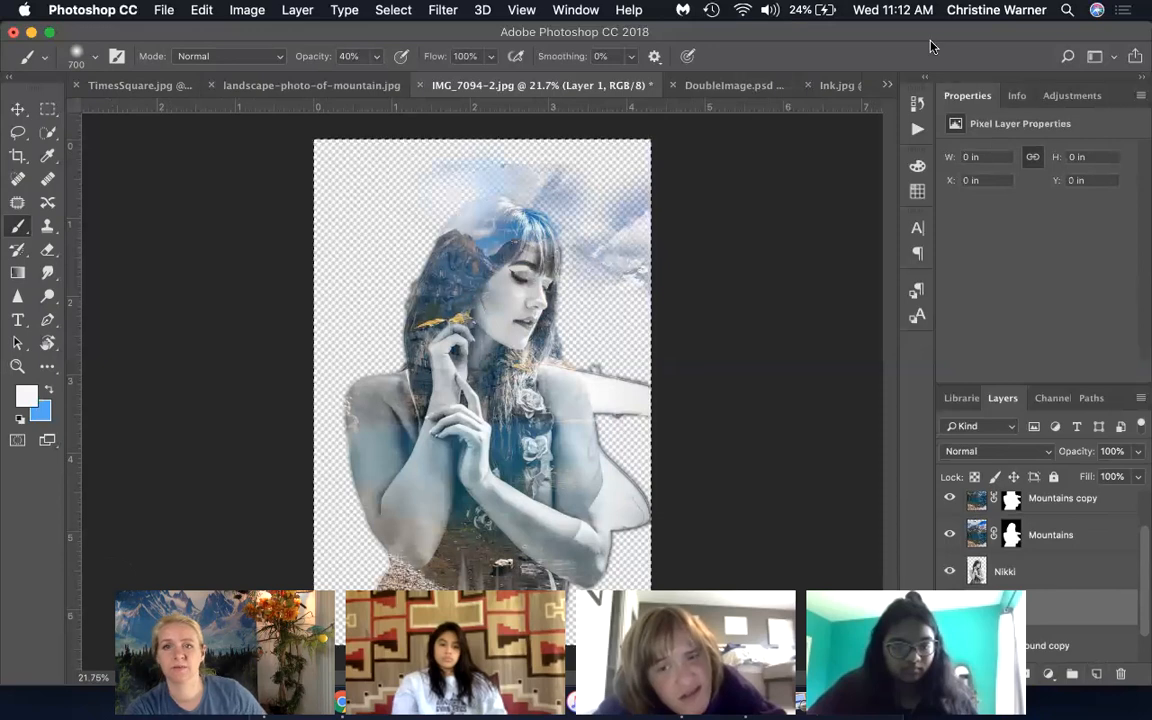
pyautogui.moveTo(926, 33); pyautogui.dragTo(959, 58)
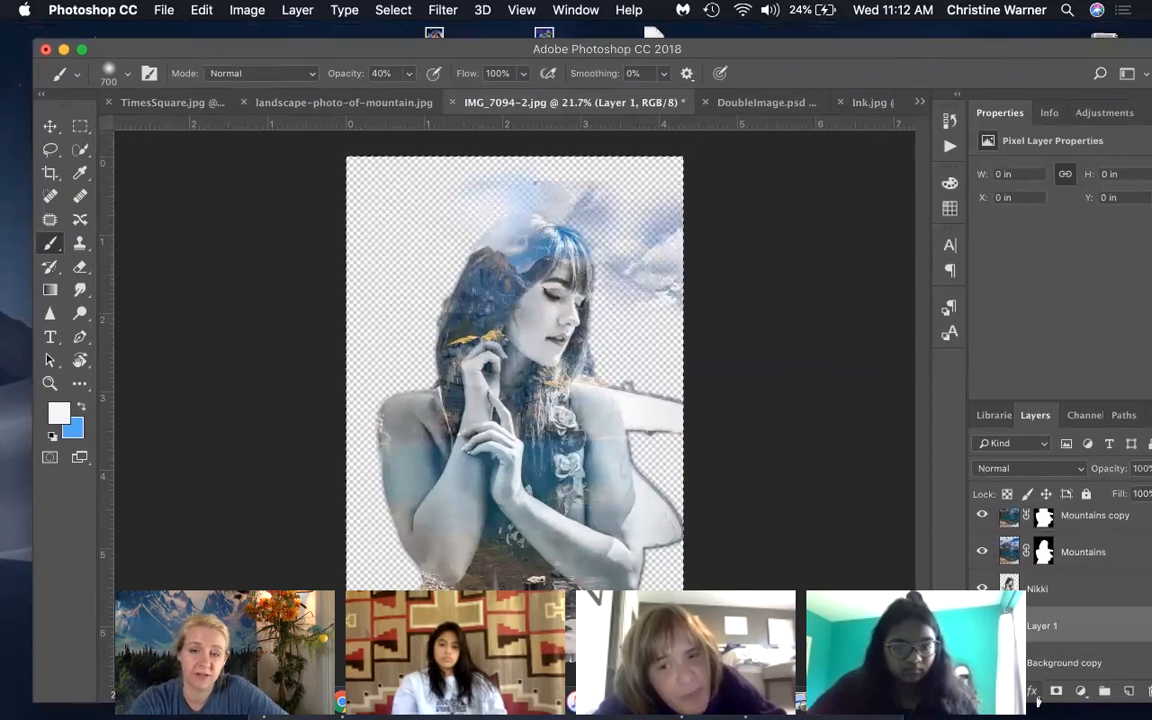
# Step: Add a Solid Color fill layer beneath the portrait layer, above the Background copy
pyautogui.click(1035, 694)
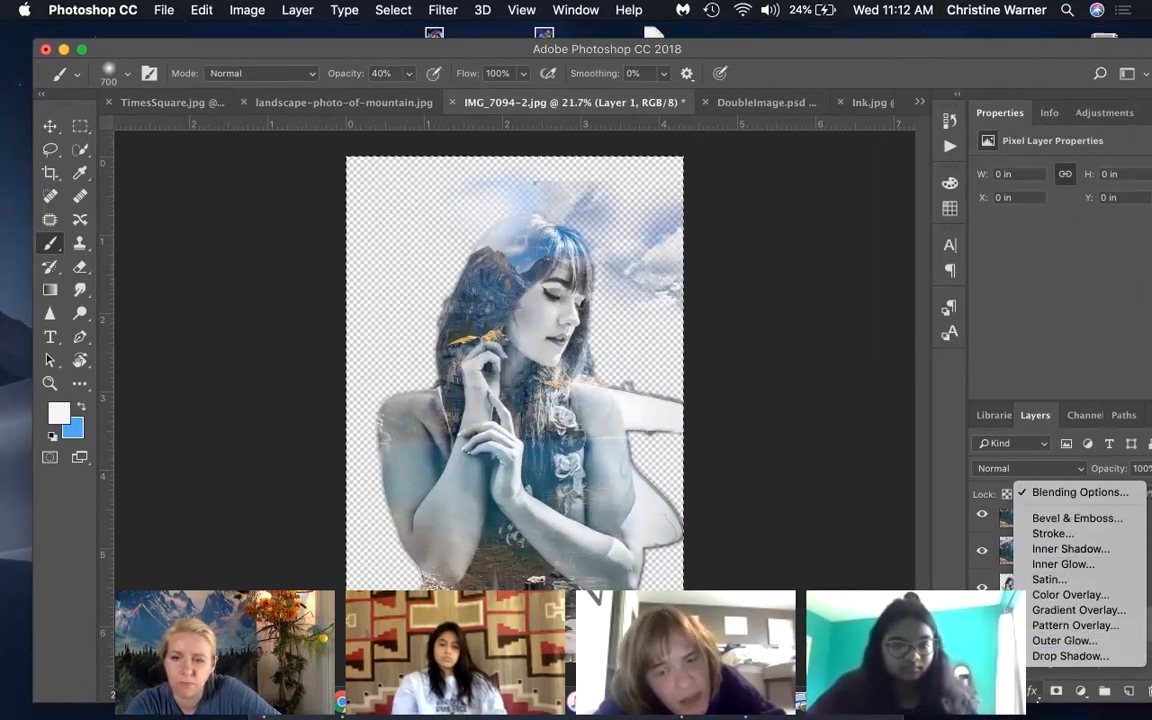
pyautogui.click(1038, 697)
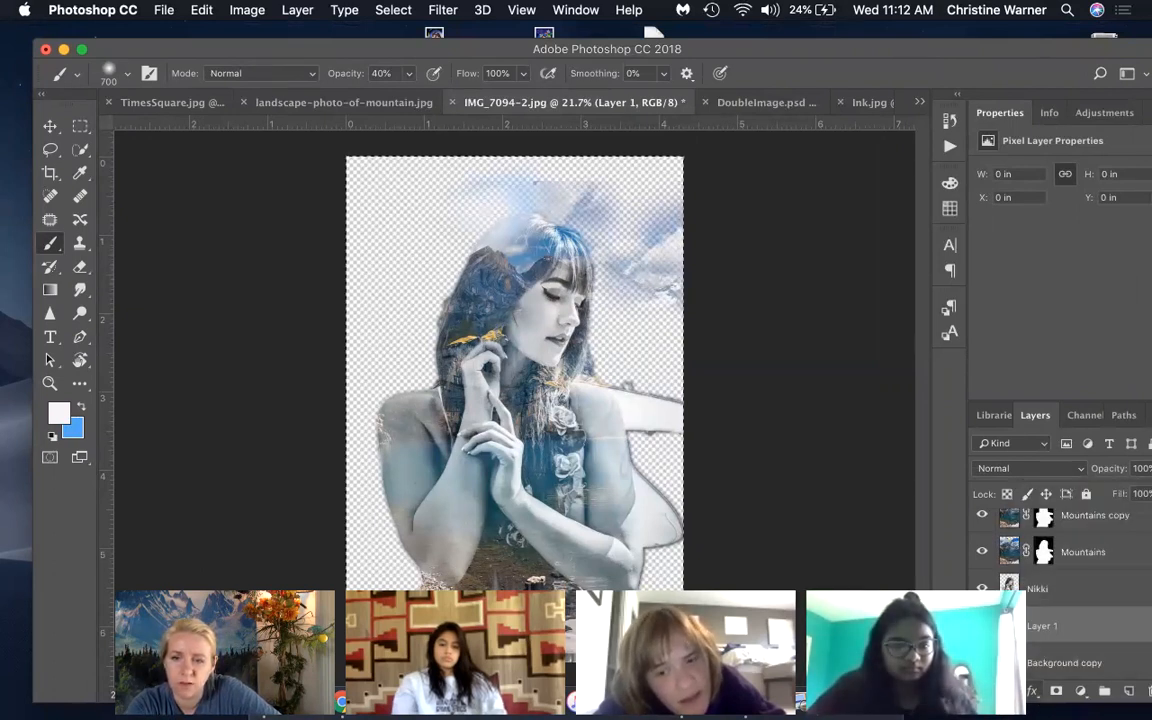
pyautogui.click(1080, 691)
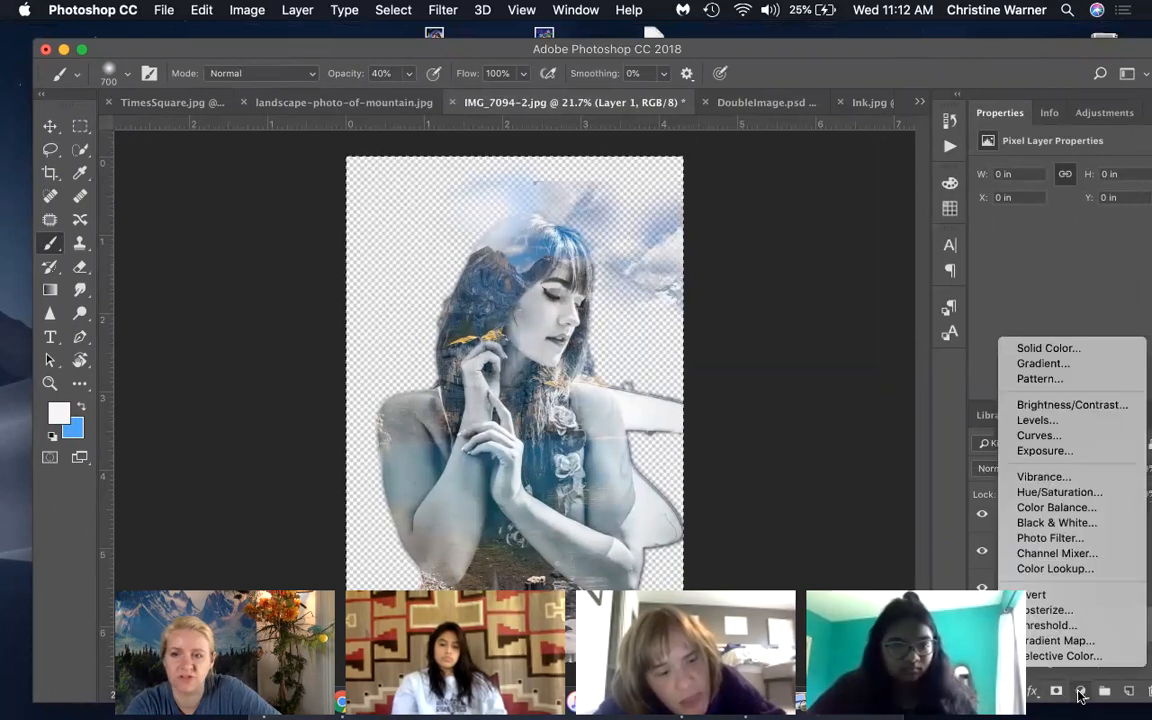
pyautogui.click(1044, 347)
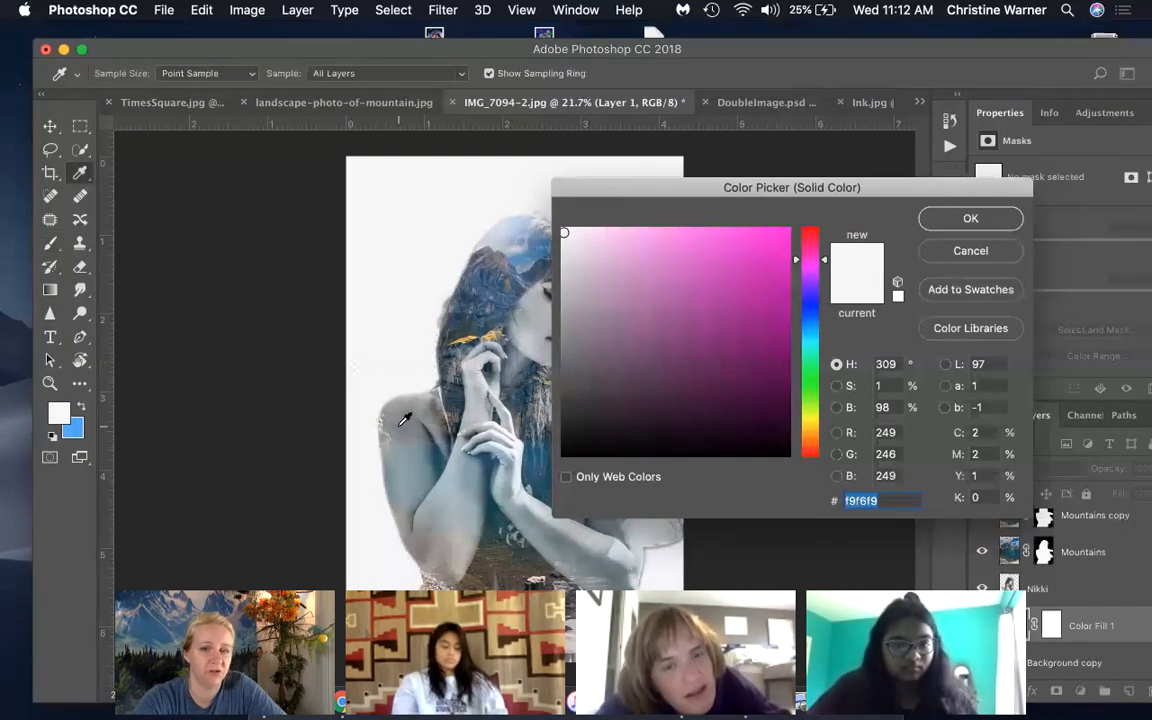
# Step: Try several background fill colors by sampling beige, blue, grey and cream tones from the portrait and mountain artwork
pyautogui.click(430, 586)
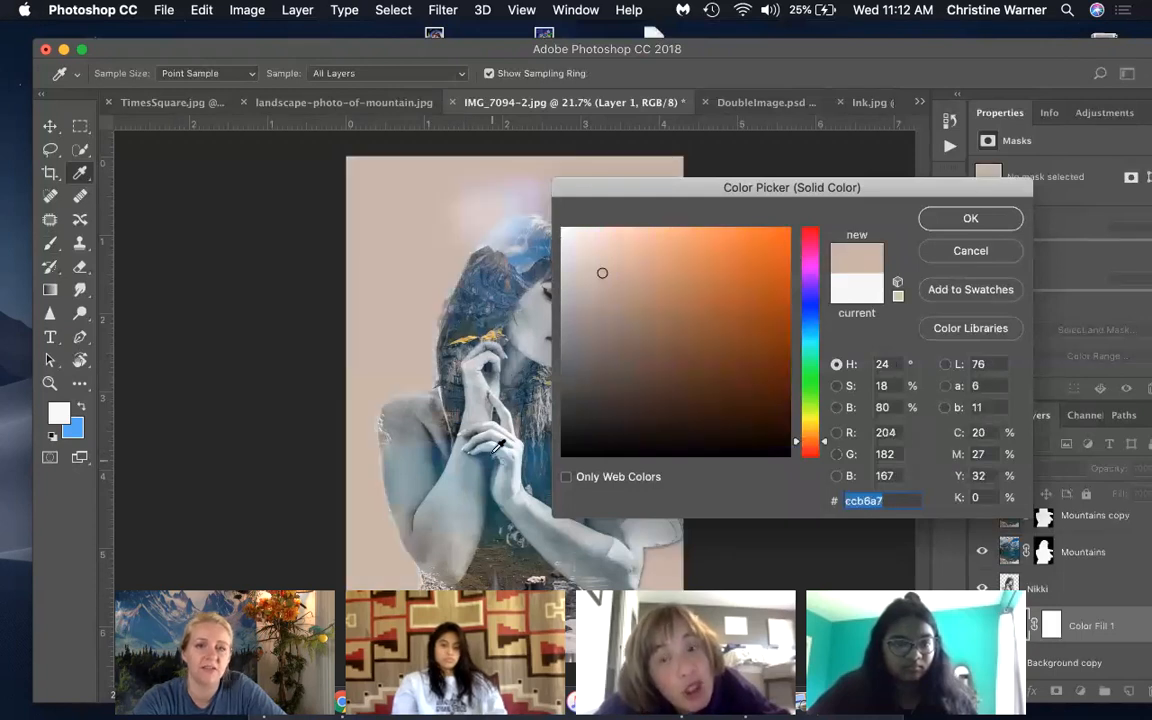
pyautogui.click(490, 286)
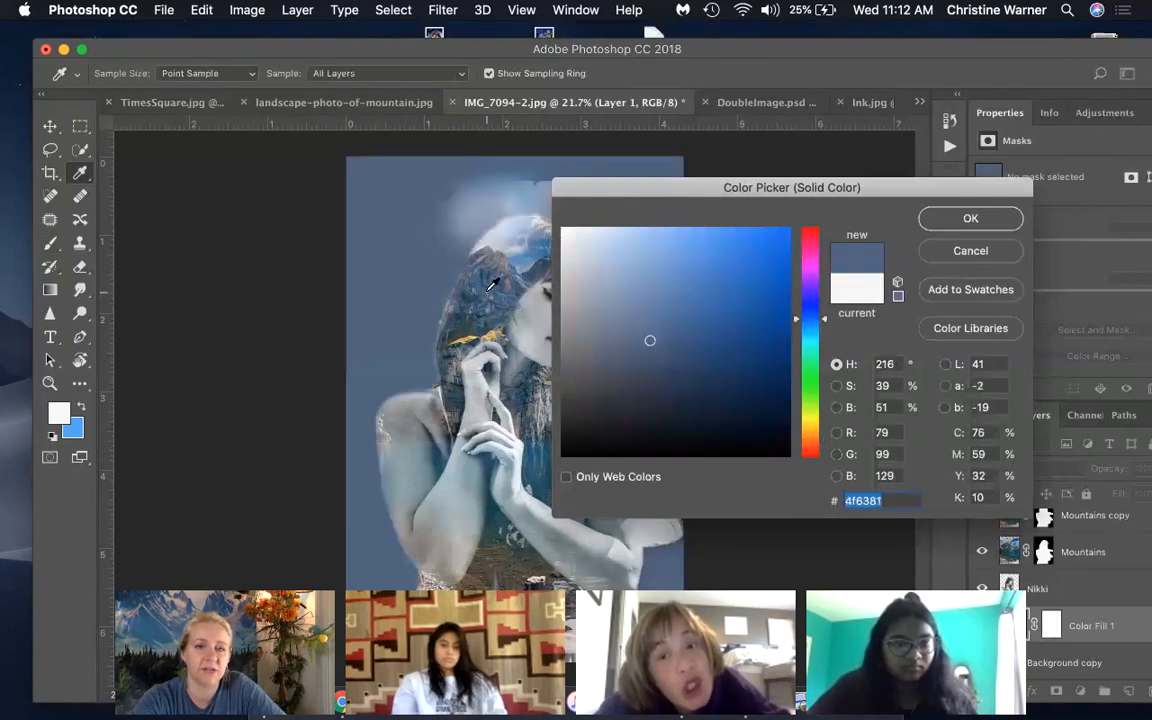
pyautogui.click(511, 232)
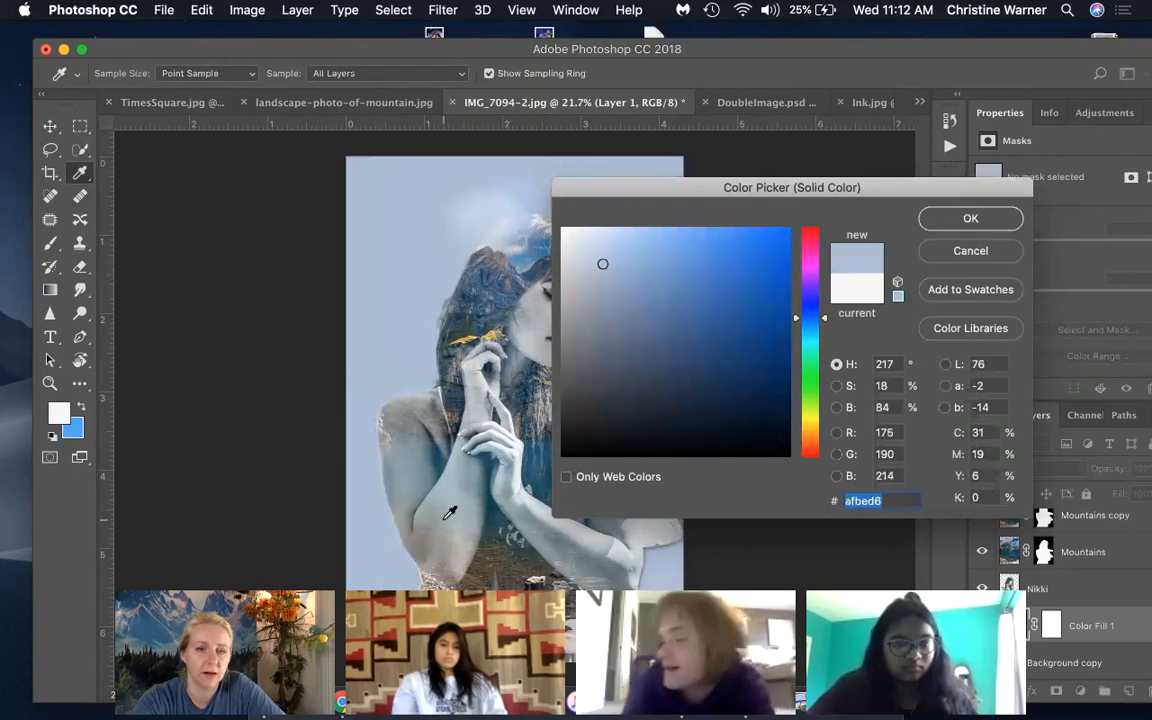
pyautogui.click(448, 514)
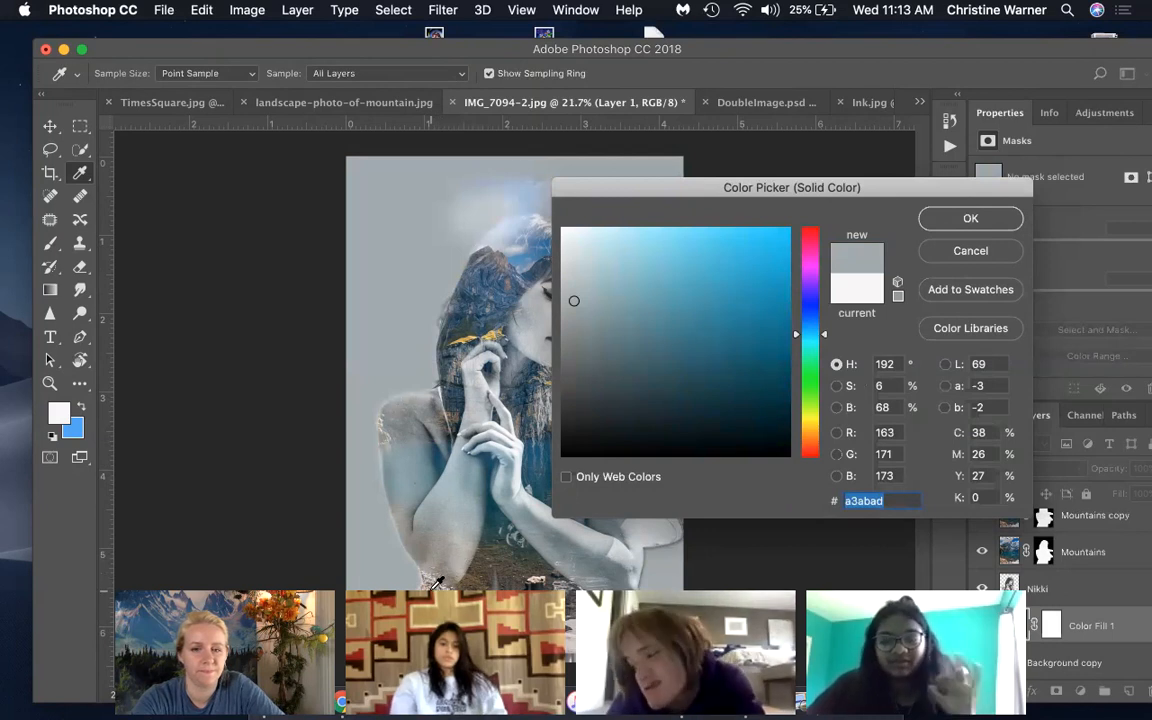
pyautogui.click(431, 589)
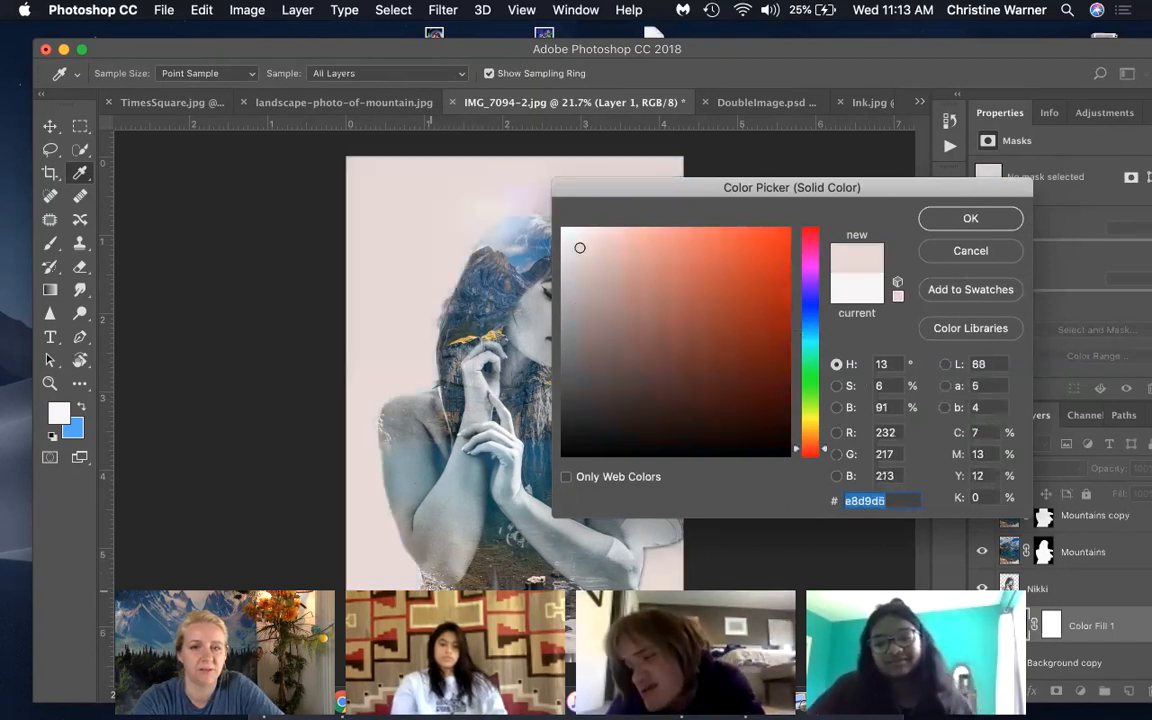
pyautogui.click(432, 581)
pyautogui.click(433, 581)
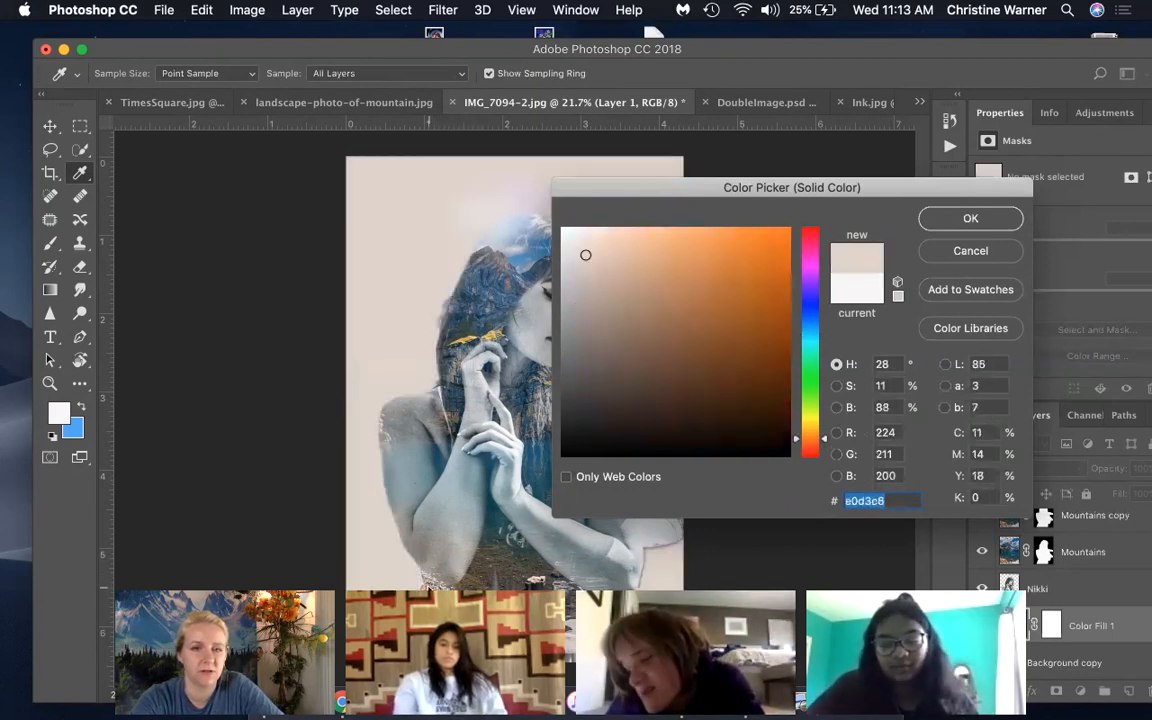
pyautogui.click(437, 582)
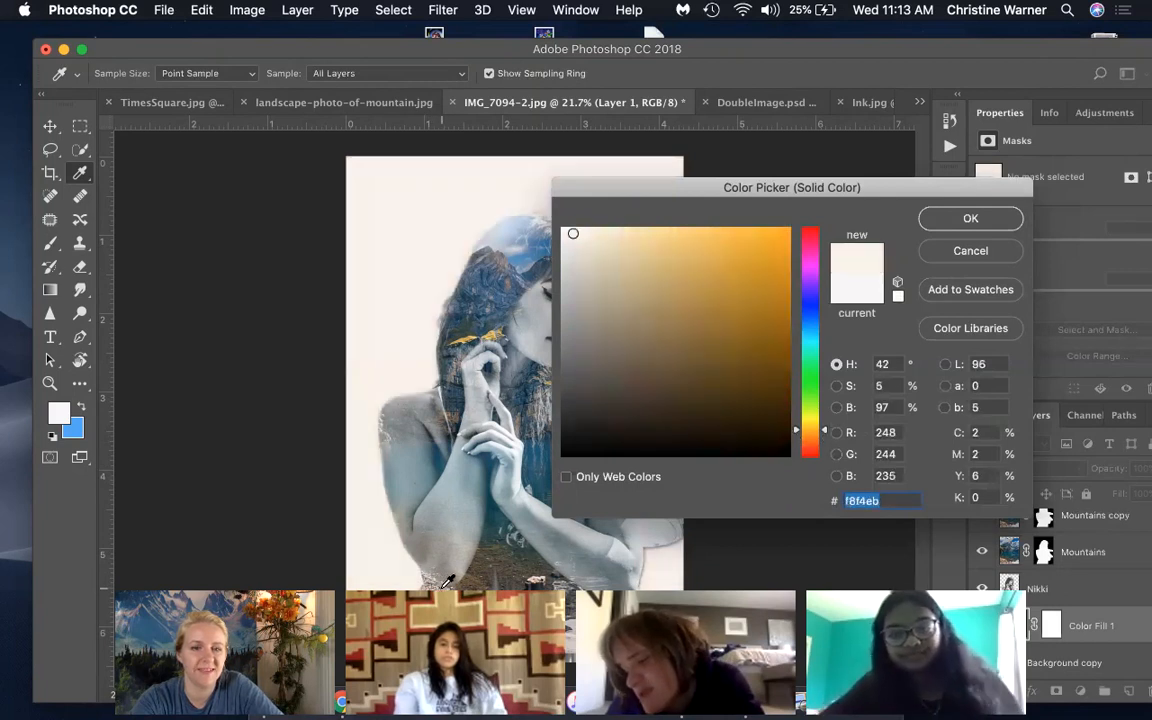
pyautogui.click(439, 585)
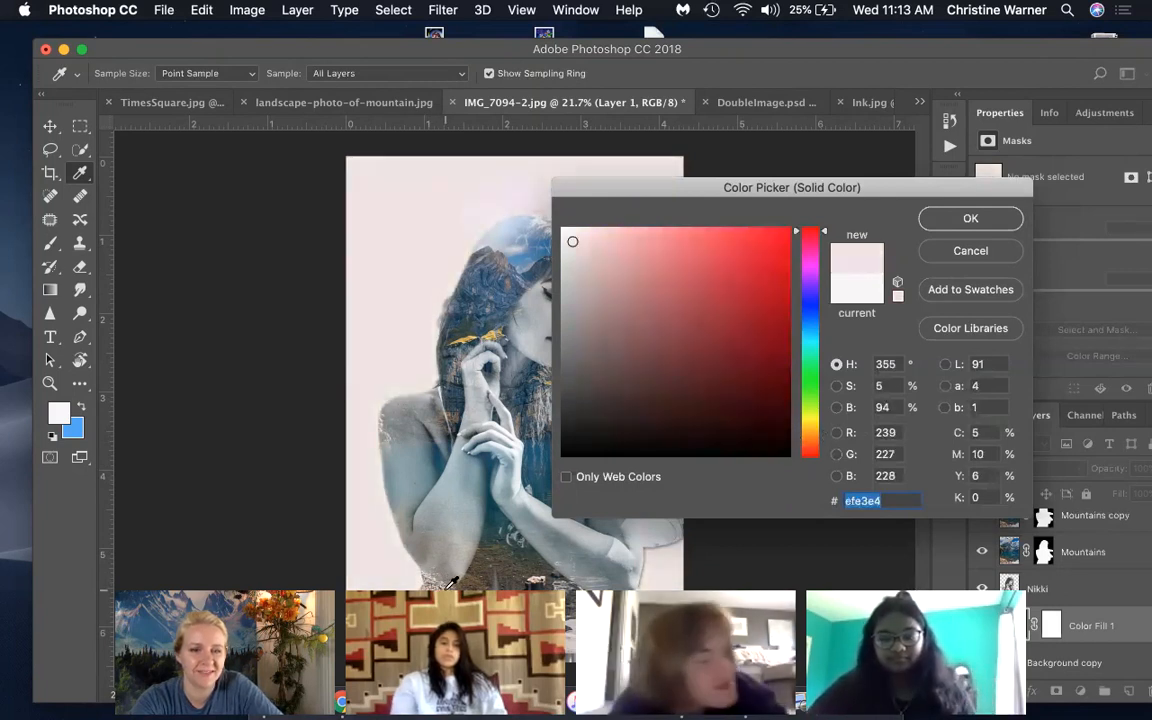
pyautogui.click(458, 583)
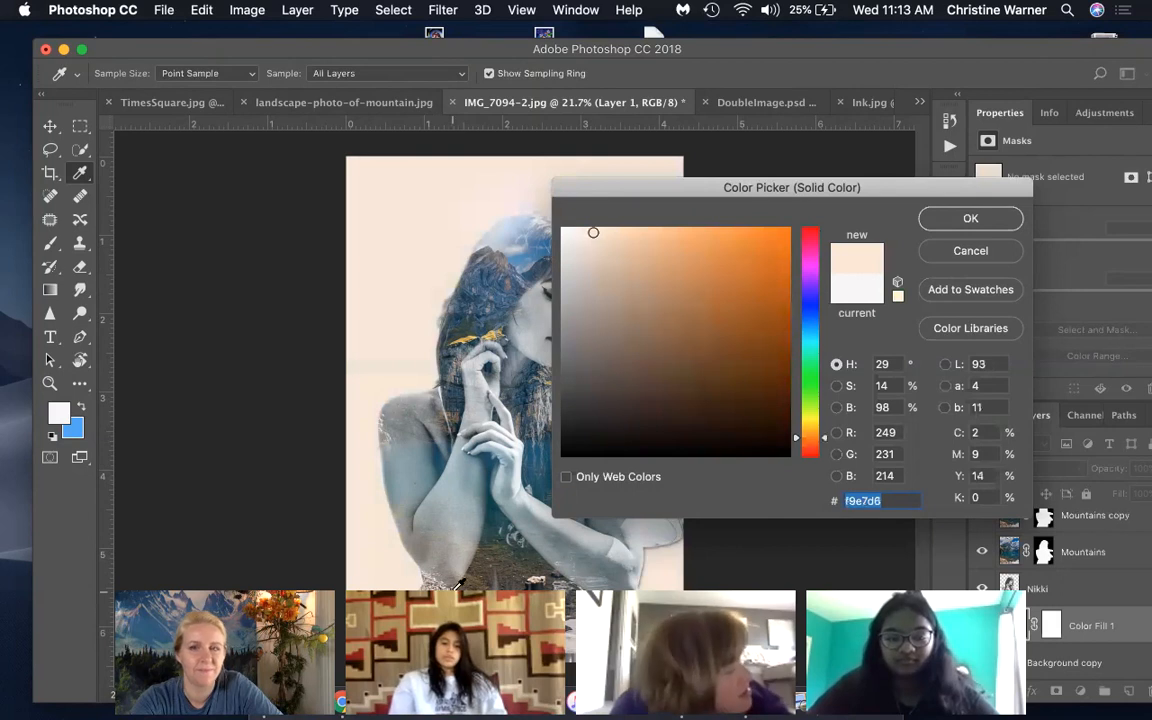
pyautogui.click(507, 541)
pyautogui.click(443, 534)
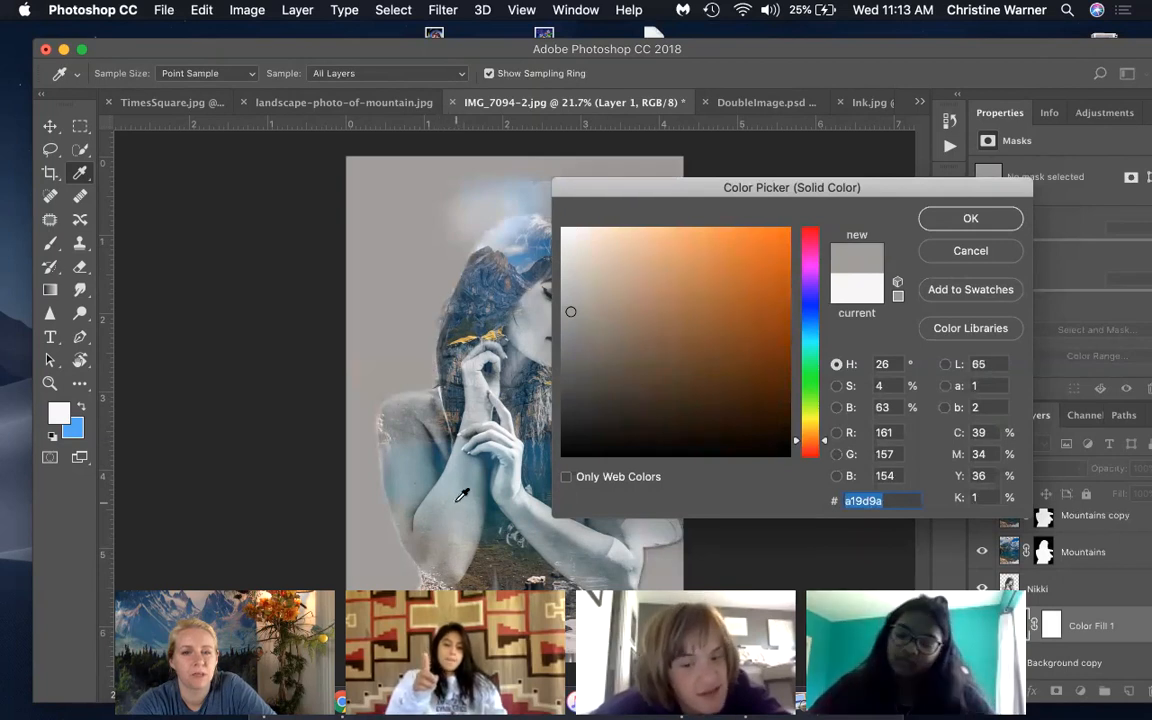
# Step: Set the background fill to a muted blue-grey sampled from the woman's arm and shoulder area
pyautogui.click(466, 488)
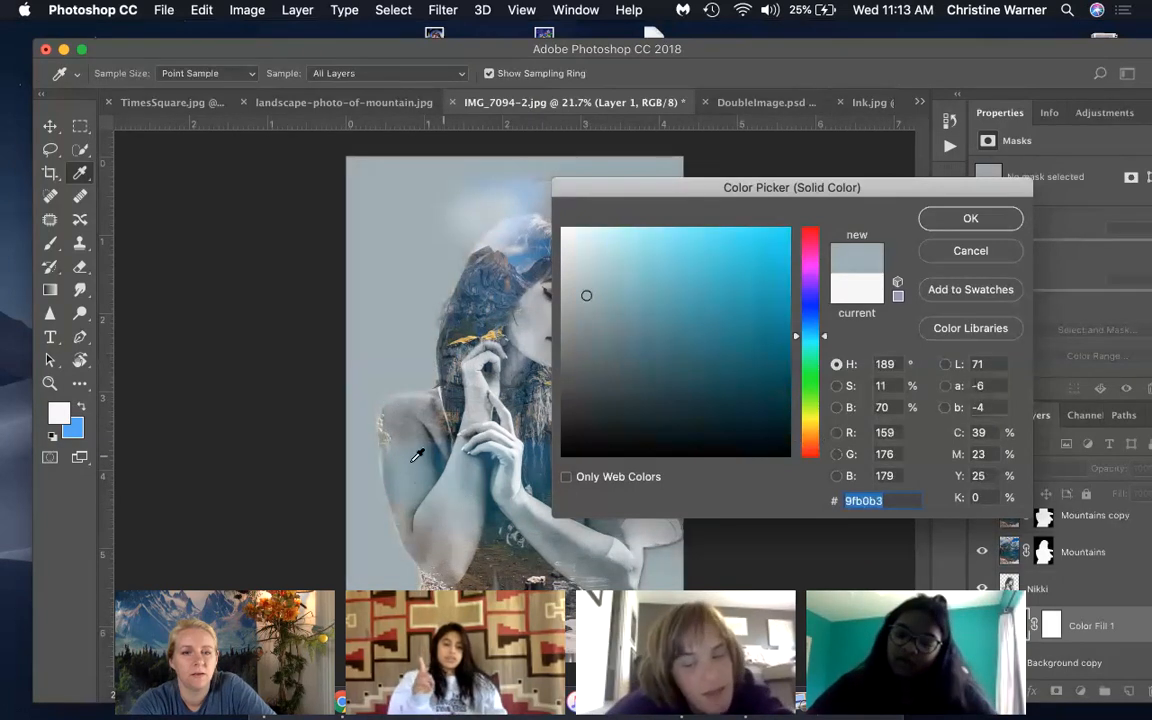
pyautogui.click(435, 390)
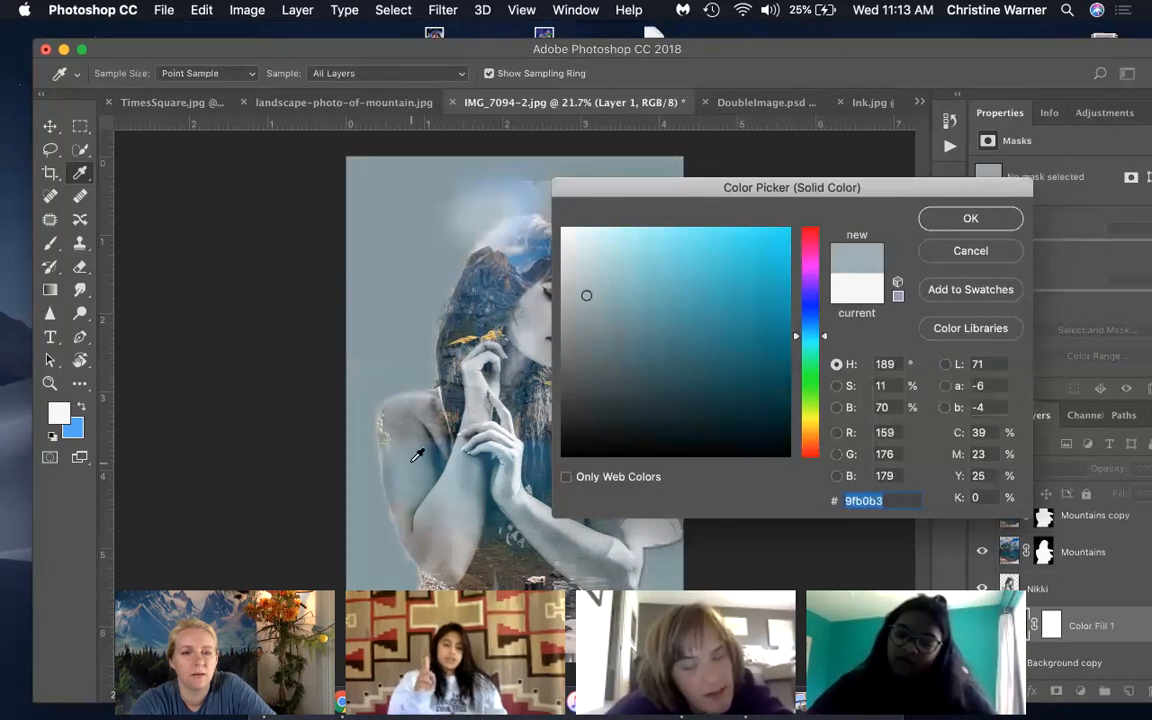
pyautogui.click(945, 218)
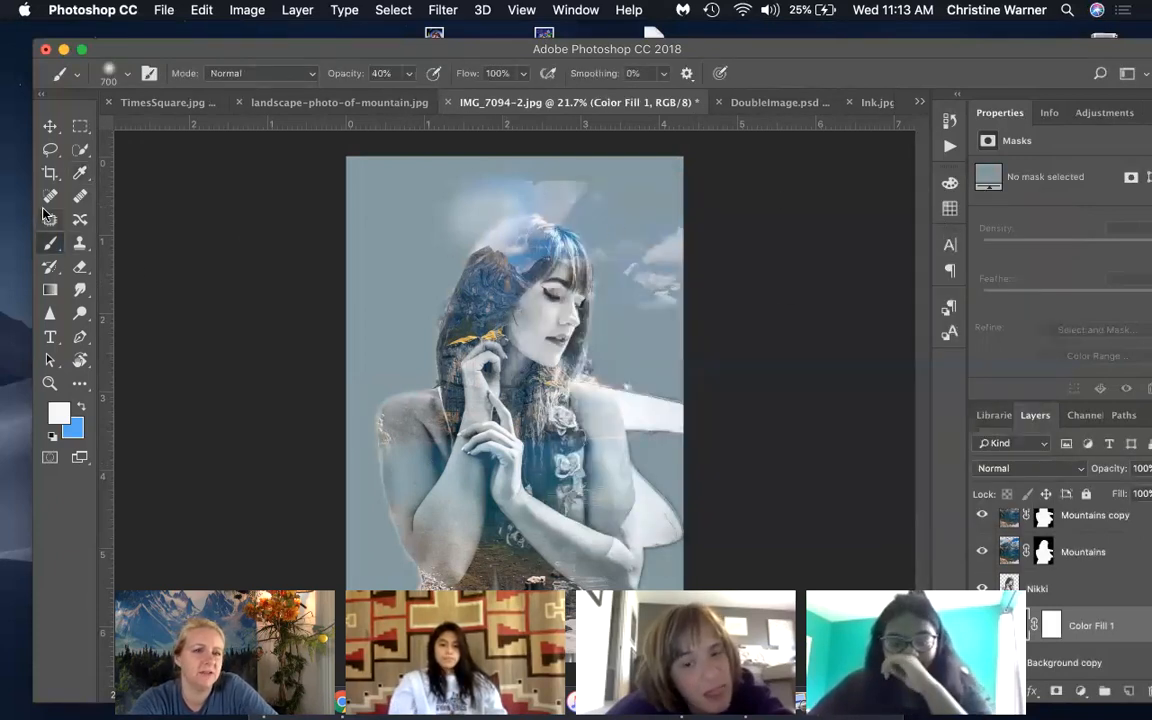
# Step: Crop a thin strip off the upper edge of the portrait image and view DoubleImage.psd for comparison
pyautogui.click(50, 172)
pyautogui.moveTo(516, 162); pyautogui.dragTo(517, 176)
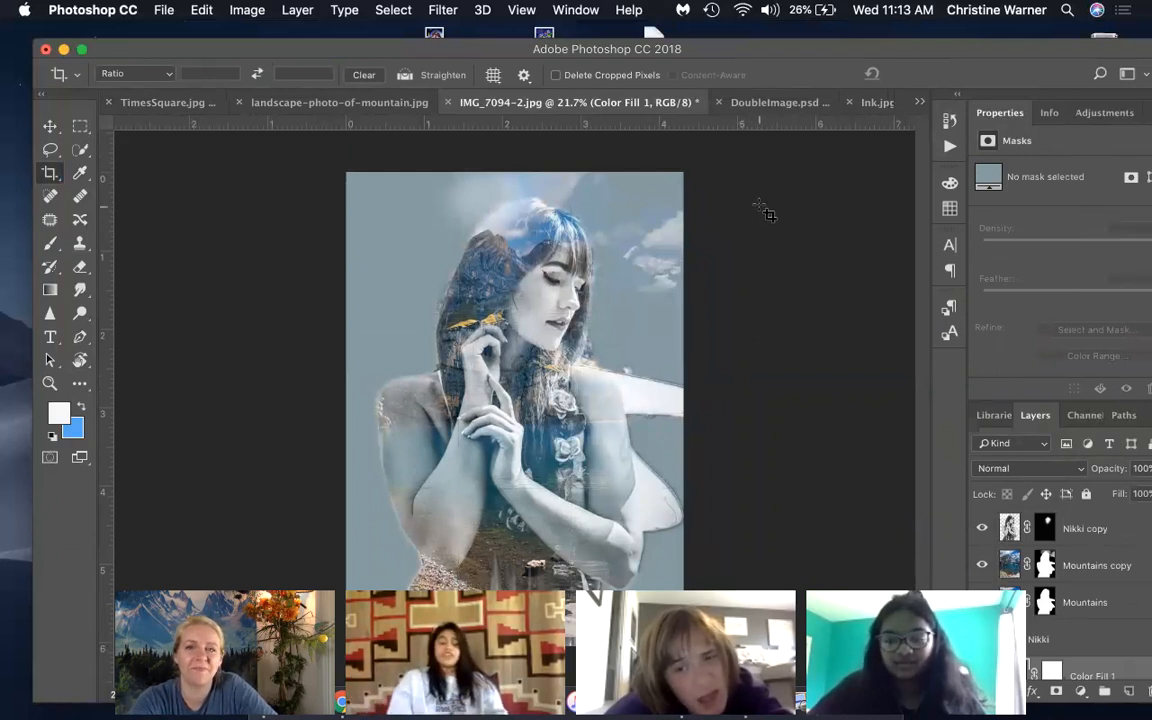
pyautogui.click(778, 104)
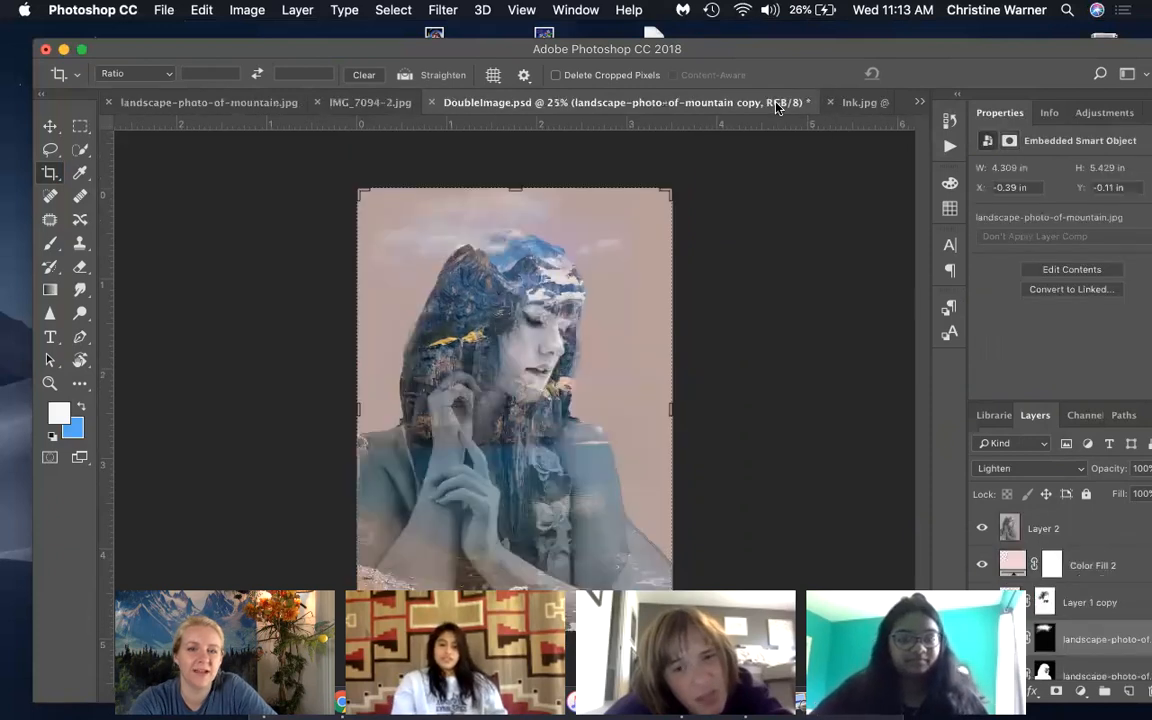
pyautogui.click(385, 104)
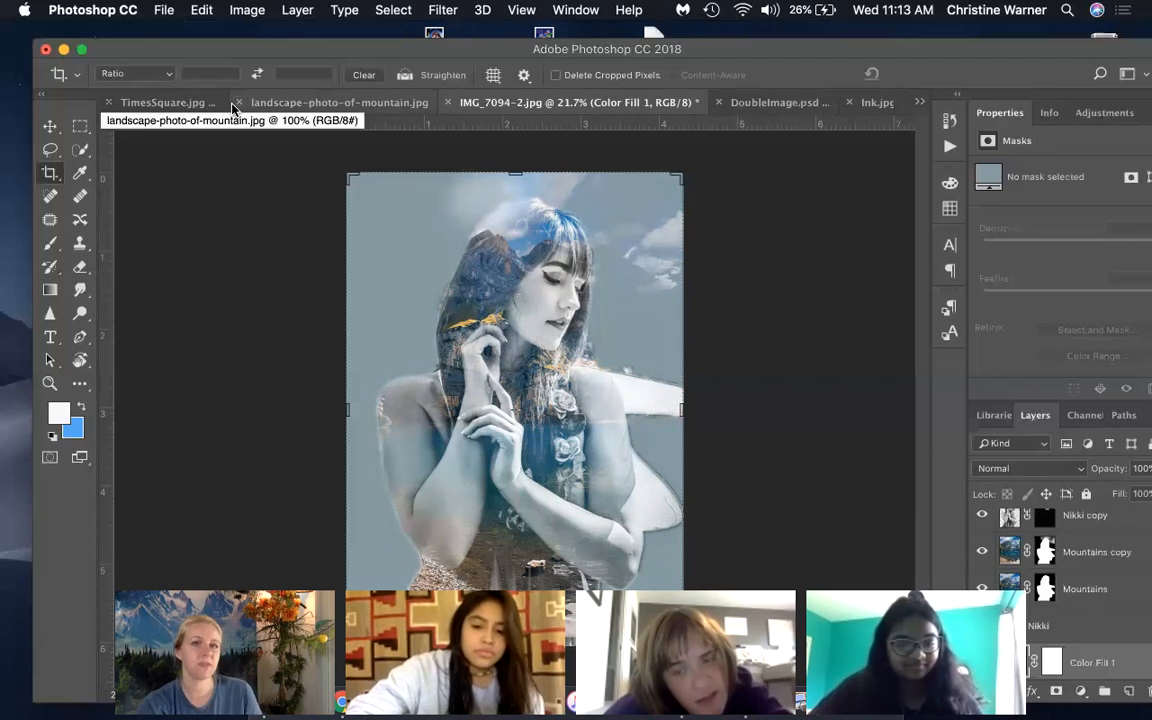
# Step: In TimesSquare.jpg, convert the locked background to a regular layer and duplicate it
pyautogui.click(197, 104)
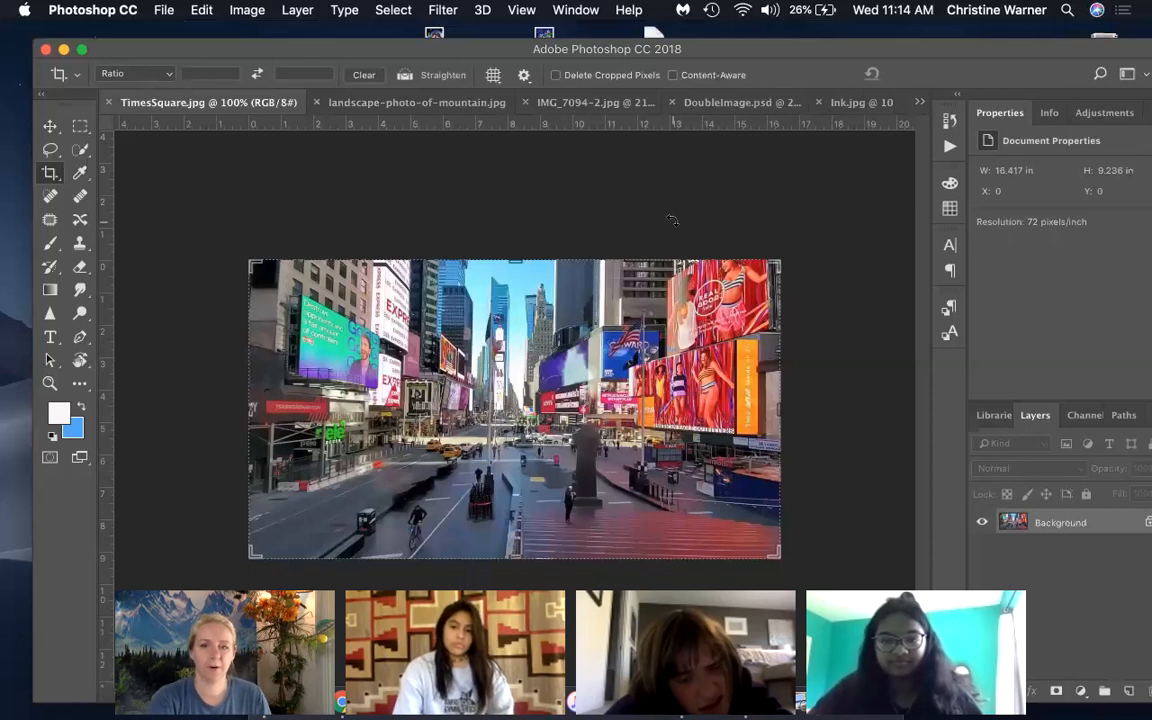
pyautogui.press('Return')
pyautogui.press('Return')
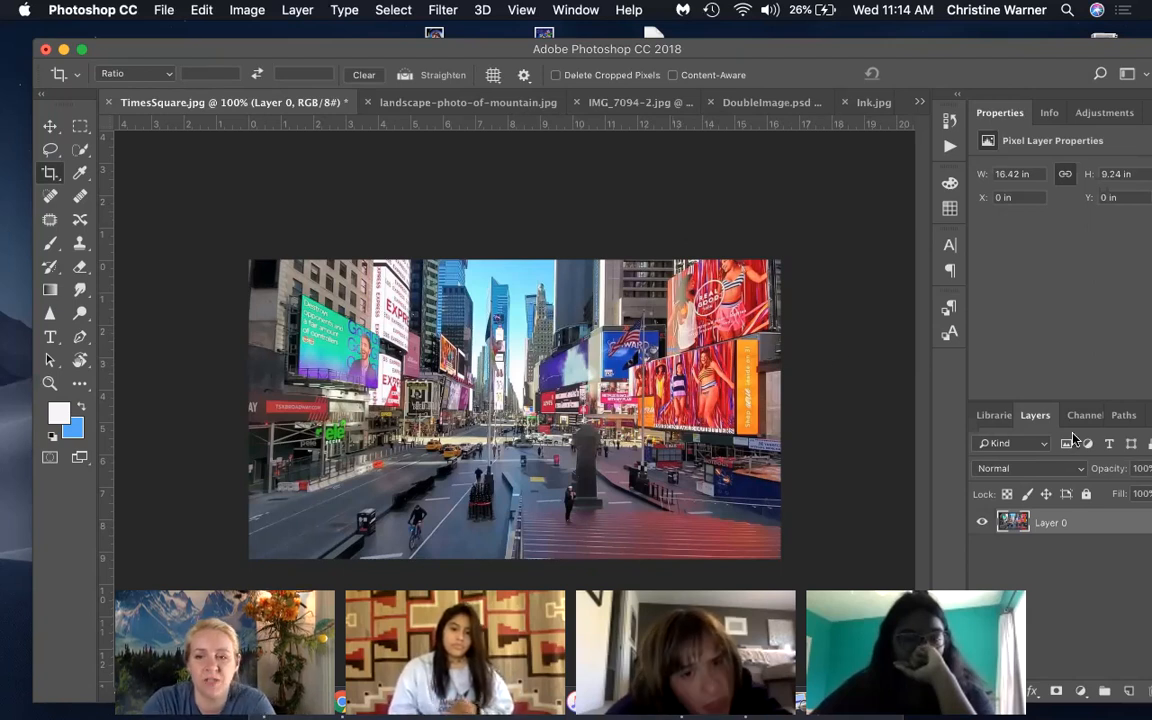
pyautogui.moveTo(1088, 522); pyautogui.dragTo(1131, 690)
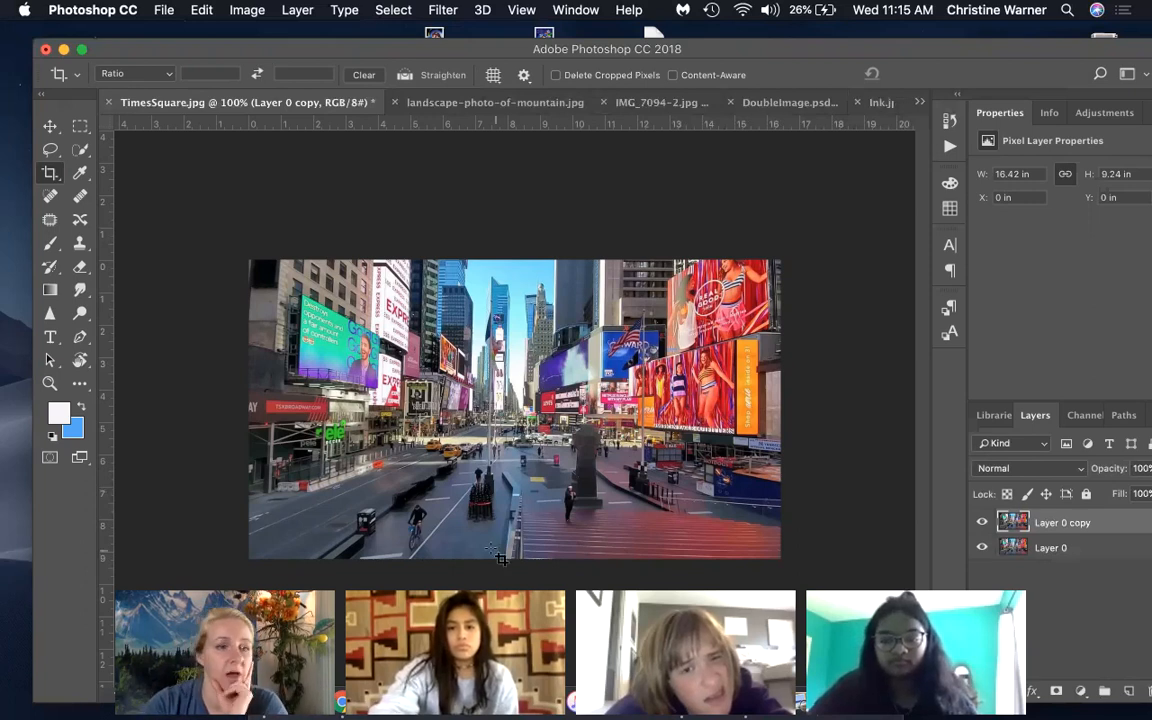
# Step: Make a soft-edged horizontal selection band across the middle of the street scene using a vertical reflected gradient in Quick Mask mode
pyautogui.click(49, 459)
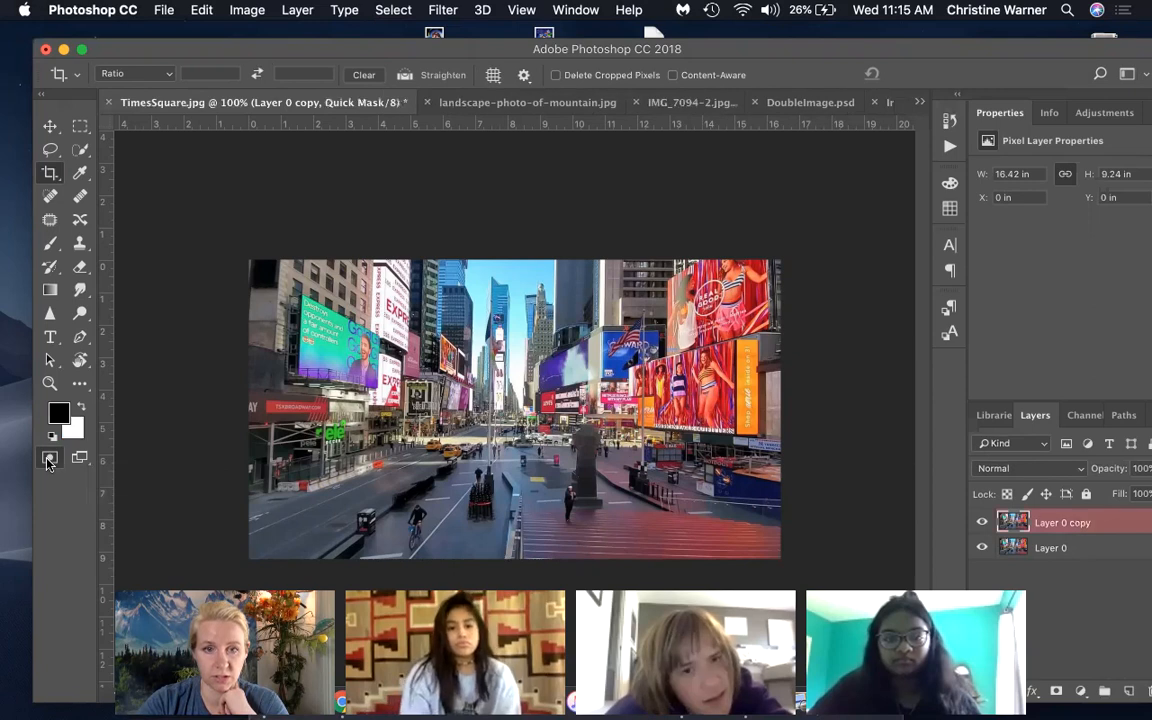
pyautogui.click(51, 291)
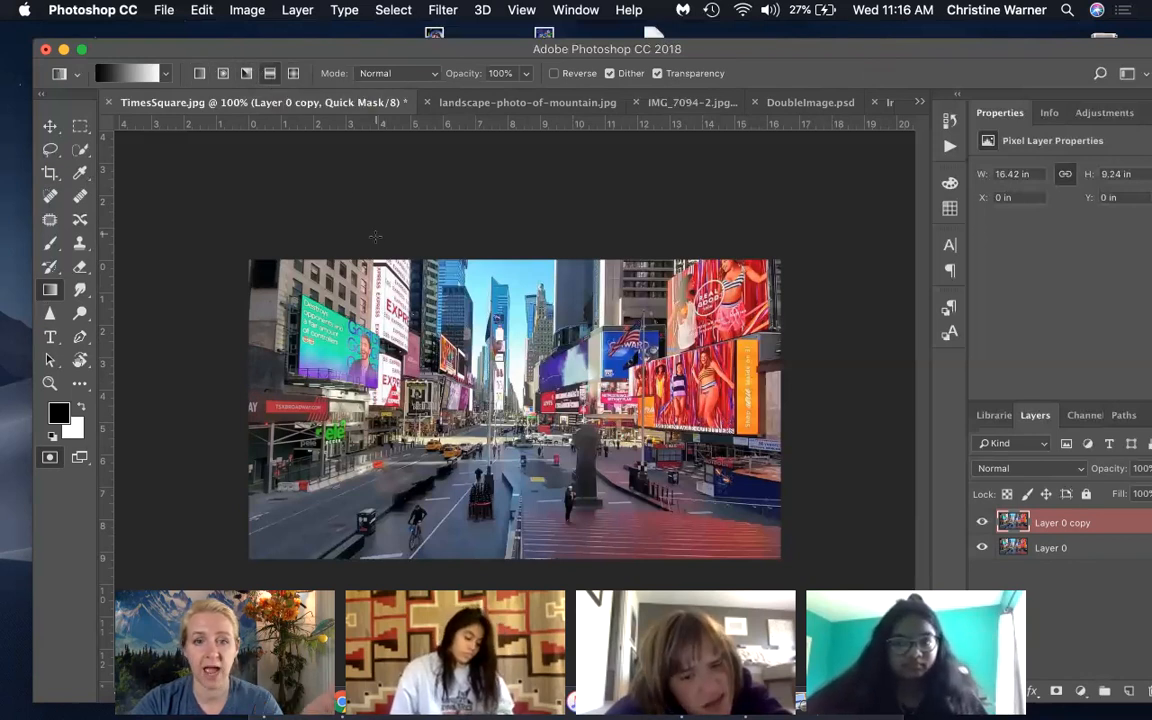
pyautogui.moveTo(505, 366); pyautogui.dragTo(503, 453)
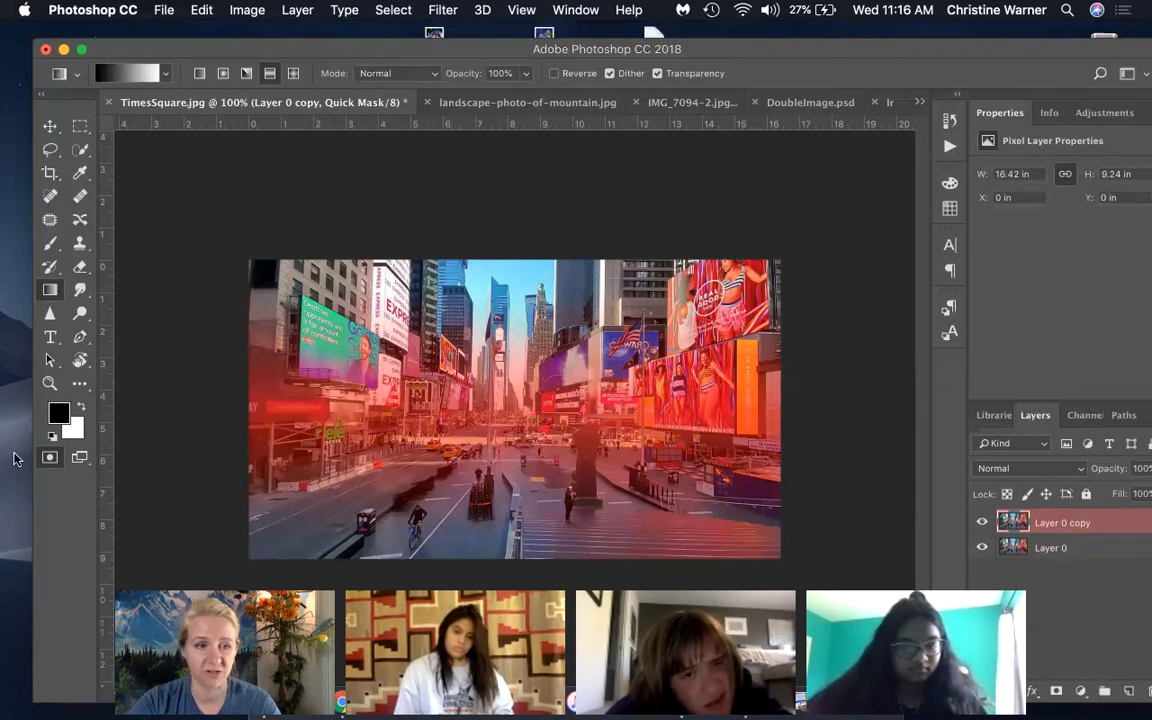
pyautogui.click(48, 459)
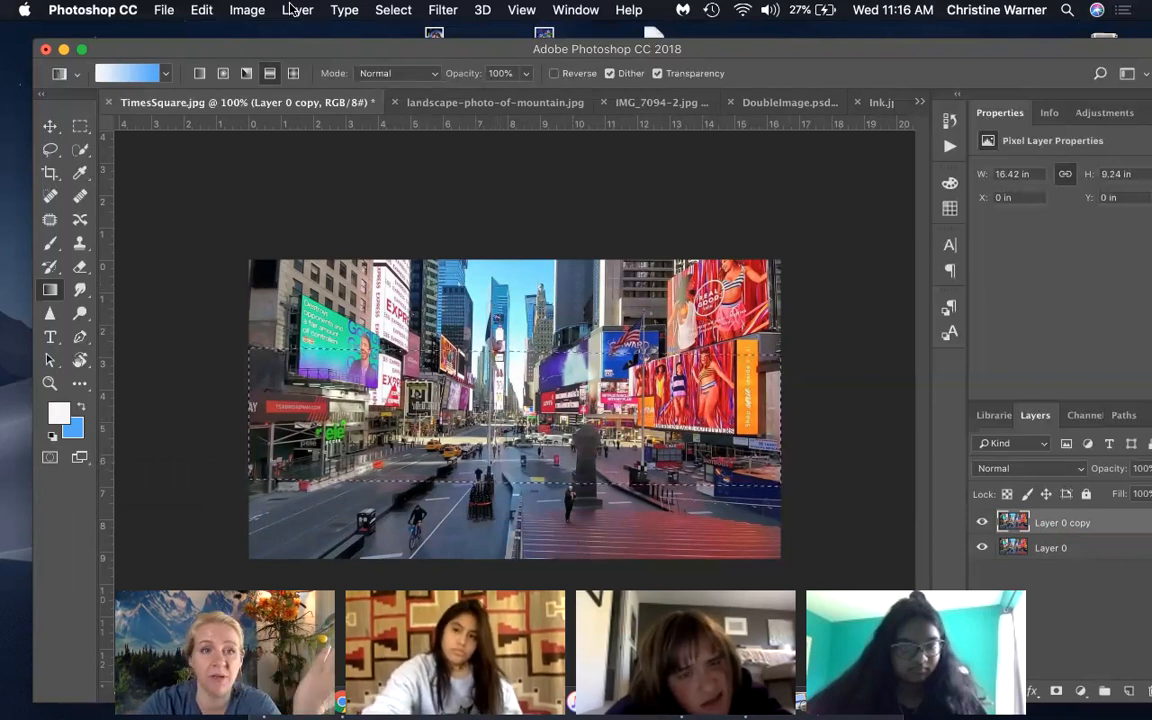
# Step: Copy the selected band from Layer 0 copy and paste it as a new layer
pyautogui.click(243, 10)
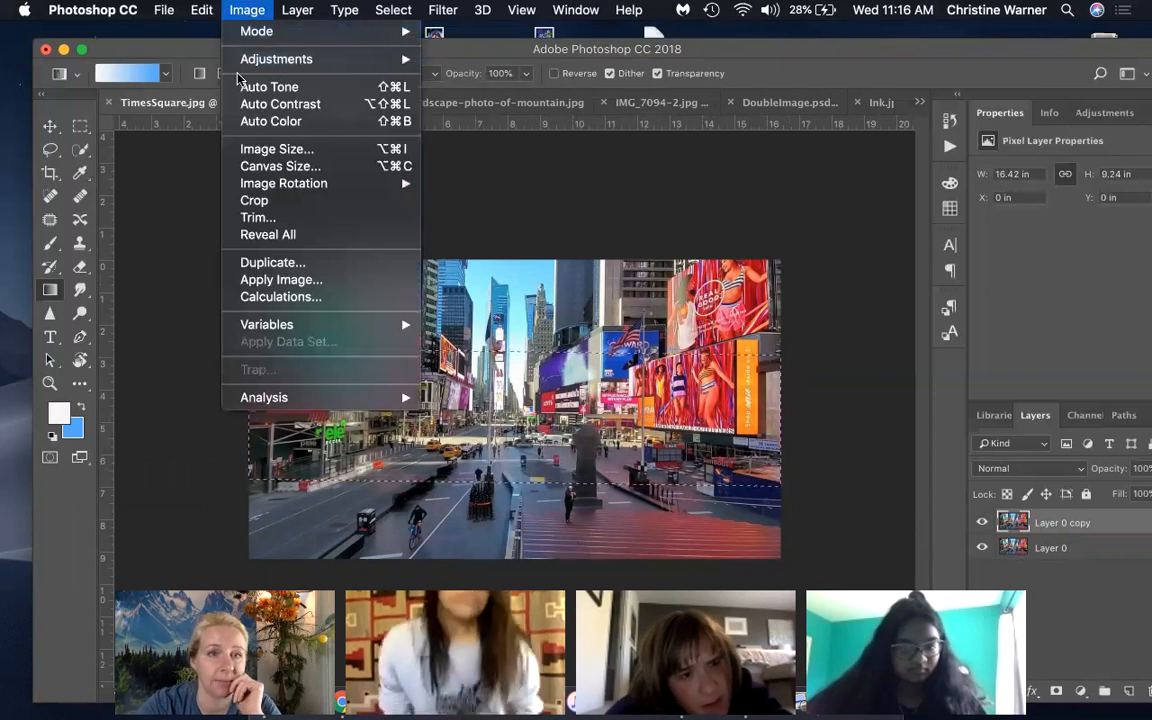
pyautogui.moveTo(201, 10)
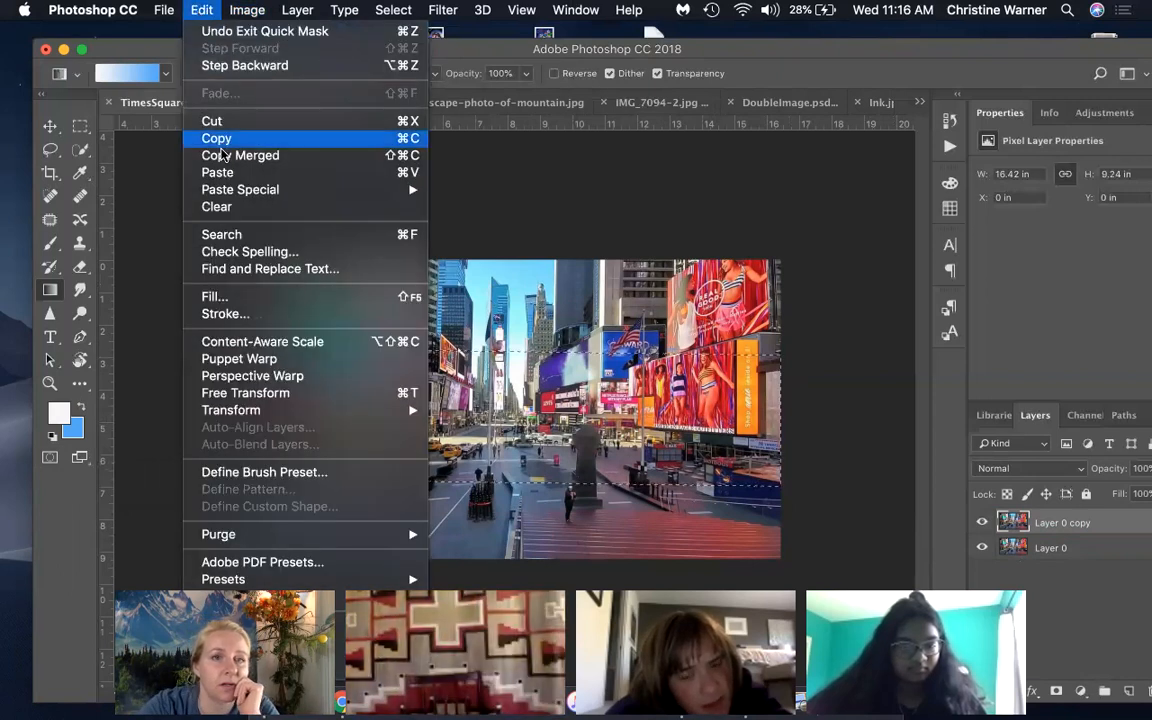
pyautogui.click(215, 142)
pyautogui.click(204, 11)
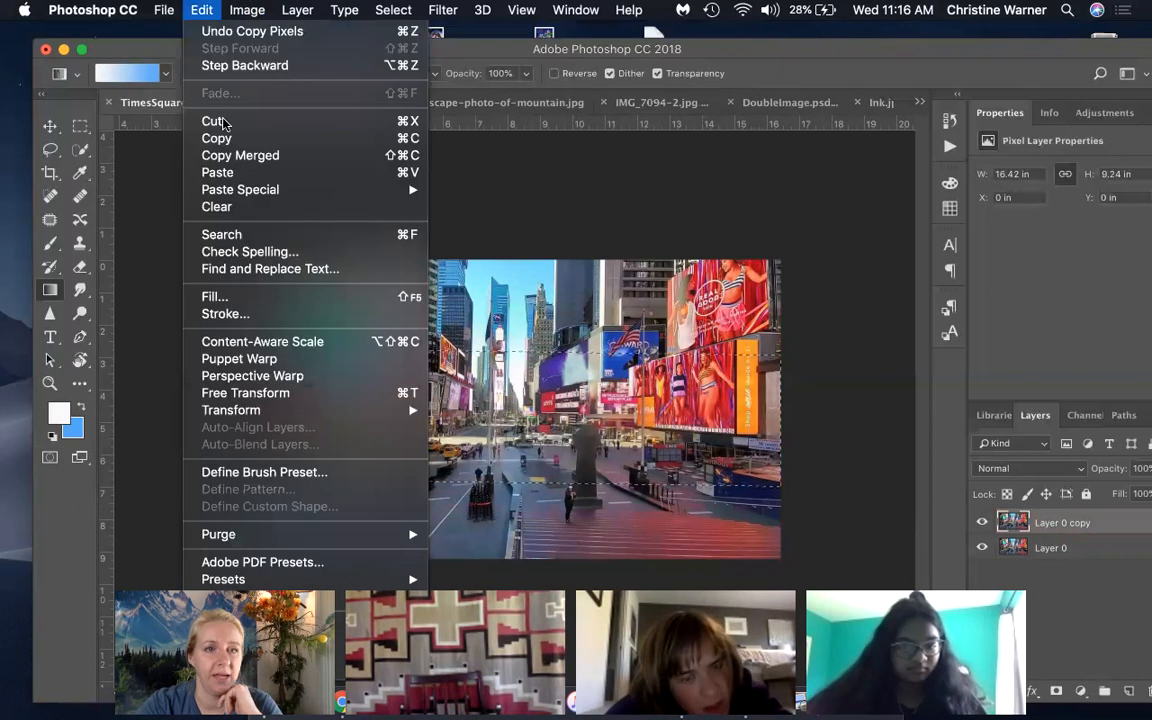
pyautogui.click(224, 172)
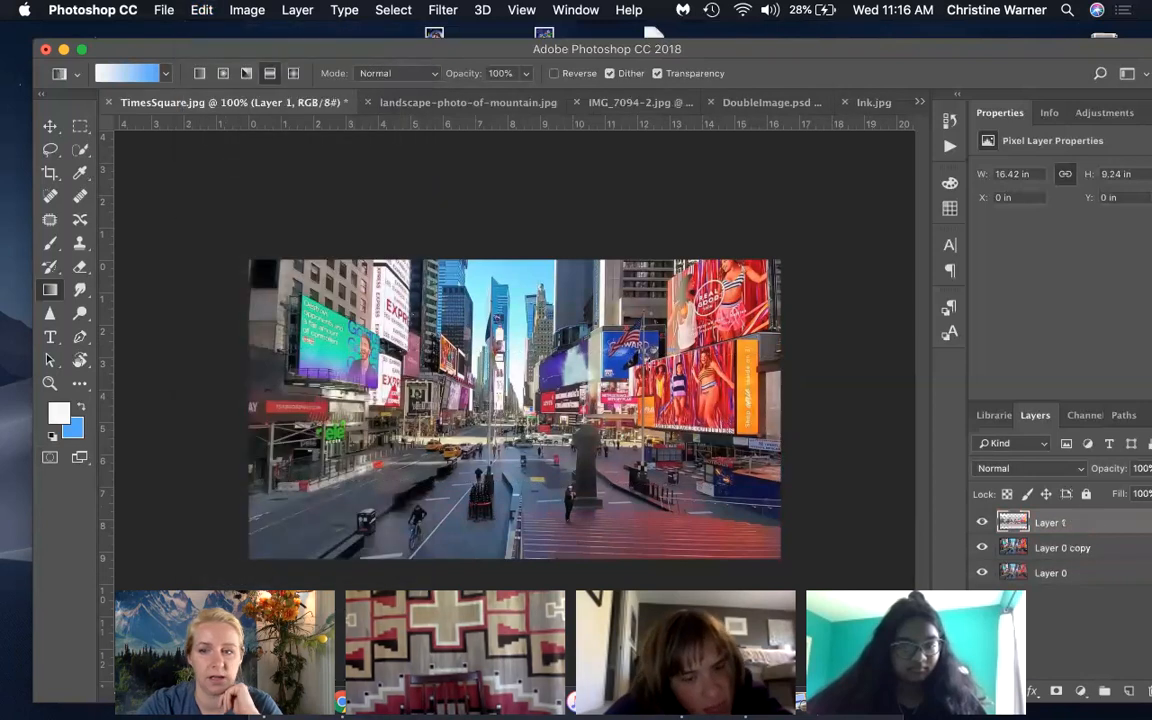
# Step: Hide the original Layer 0, view the pasted band on its own, and keep Layer 0 copy visible beneath it
pyautogui.click(983, 573)
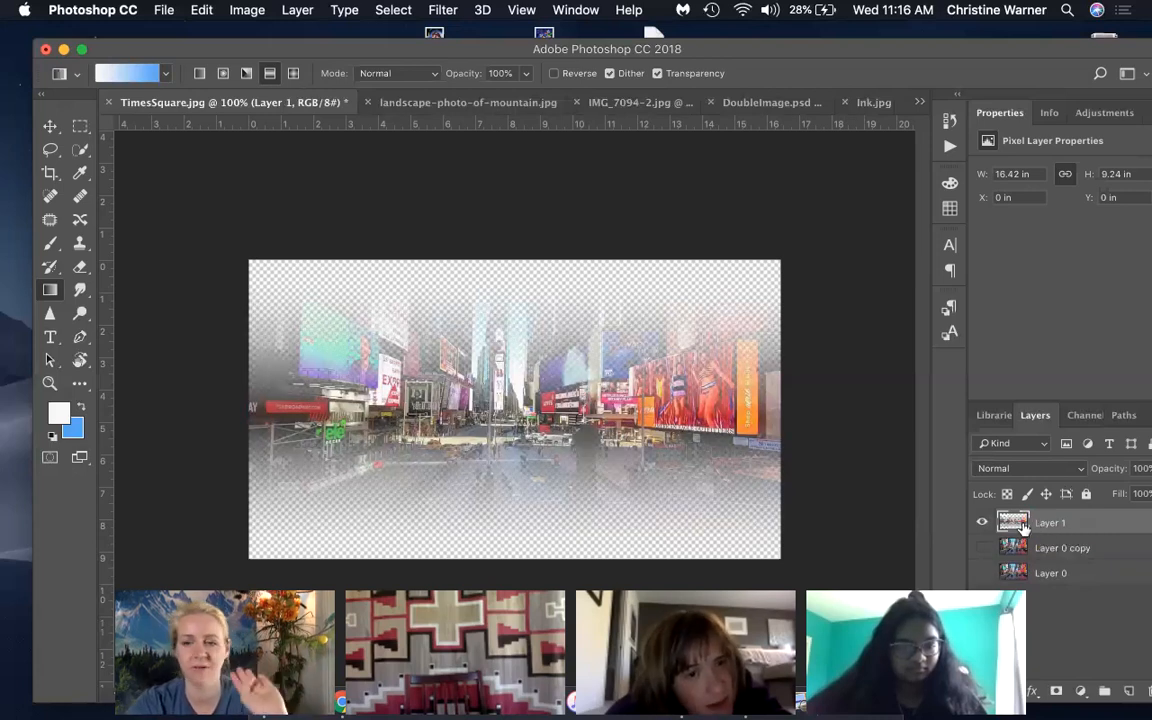
pyautogui.click(983, 548)
pyautogui.click(1031, 549)
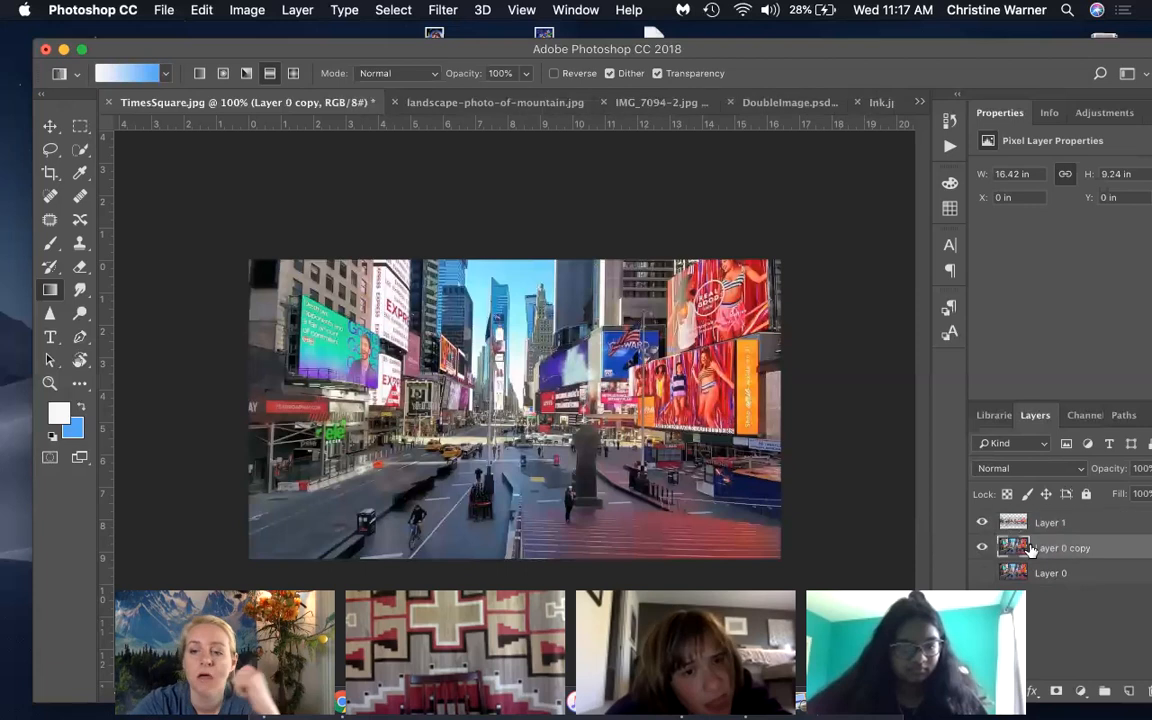
# Step: Rename Layer 1 as "Focus" and Layer 0 copy as "OUt of Focus"
pyautogui.doubleClick(1045, 522)
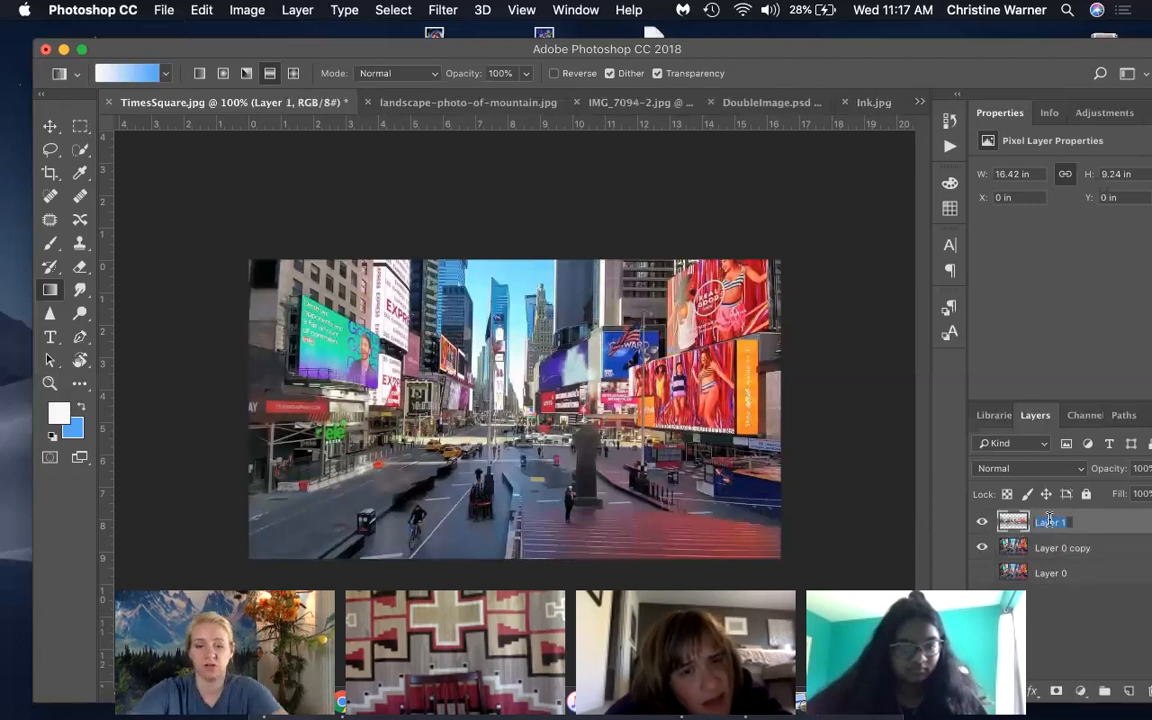
pyautogui.write('f')
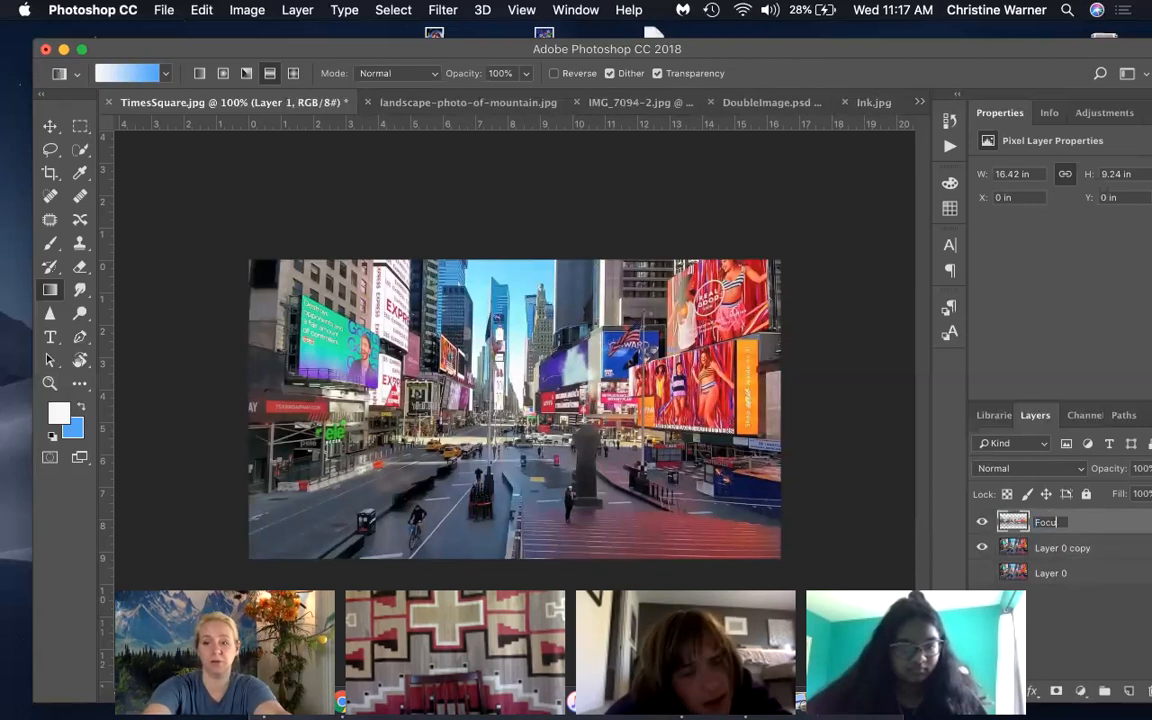
pyautogui.press('Return')
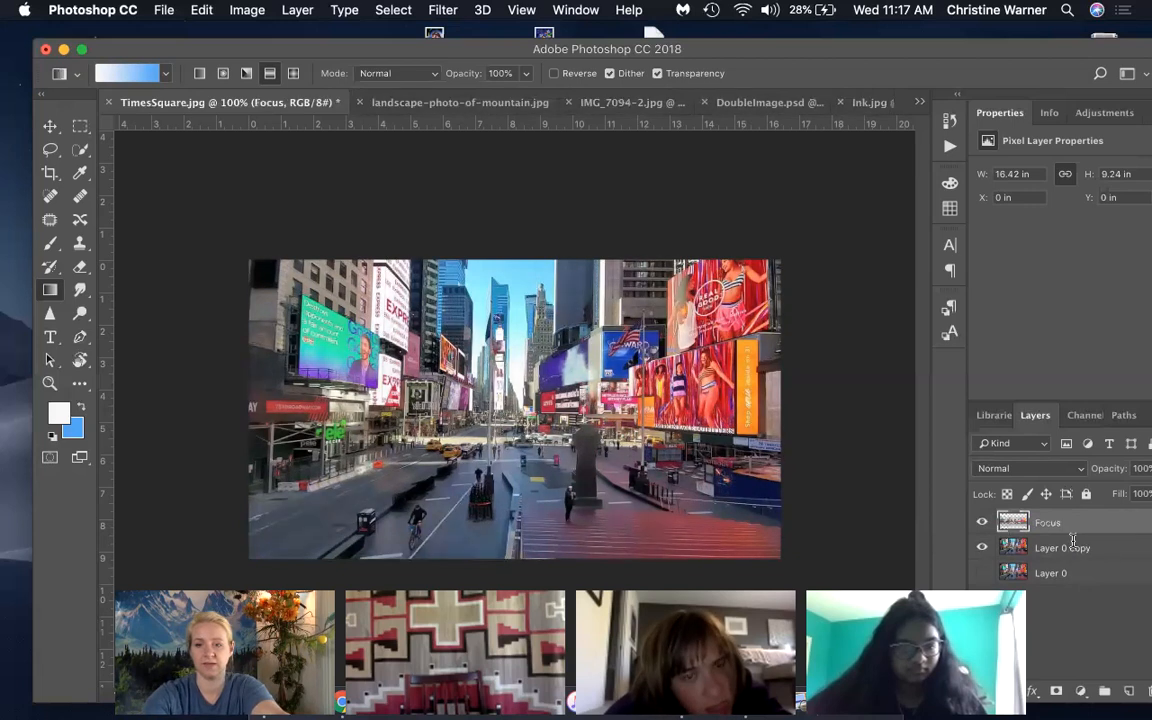
pyautogui.doubleClick(1073, 545)
pyautogui.write('Out')
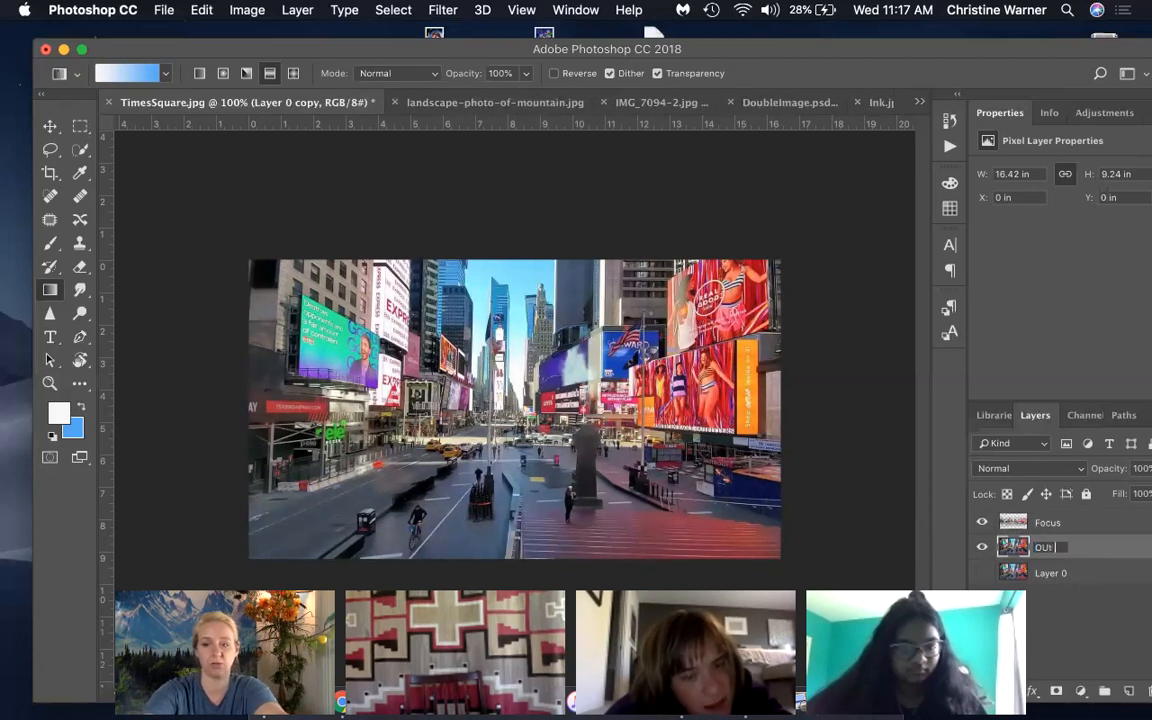
pyautogui.write(' of Focu')
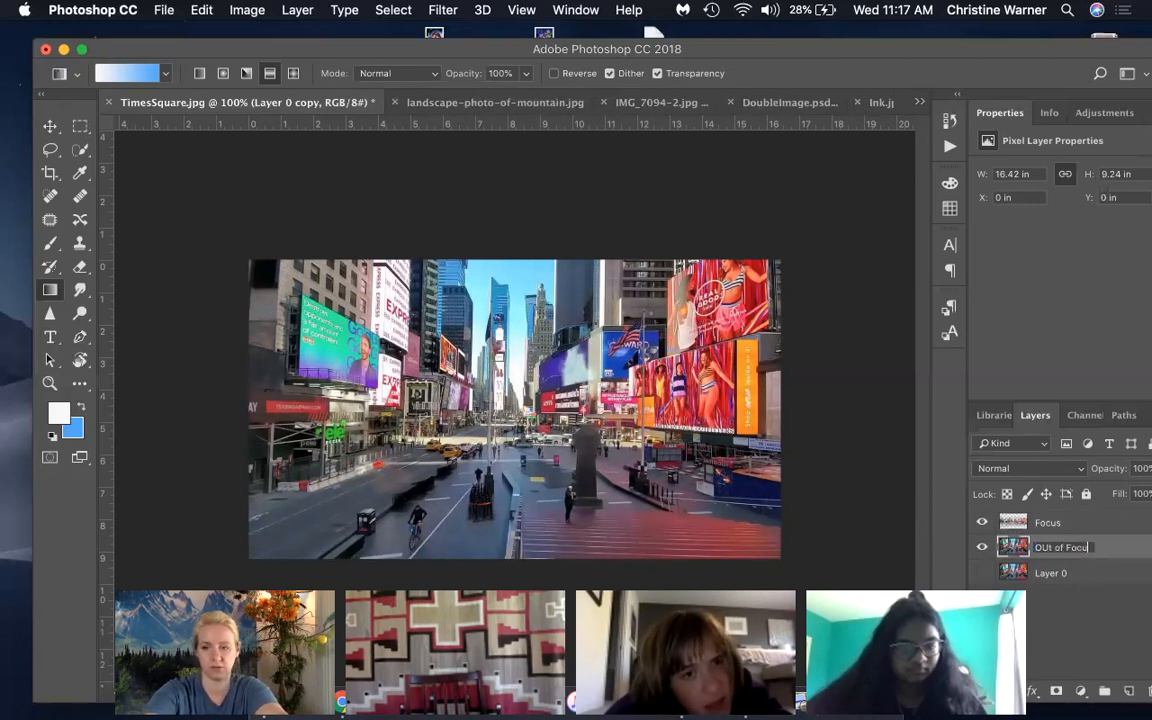
pyautogui.write('s')
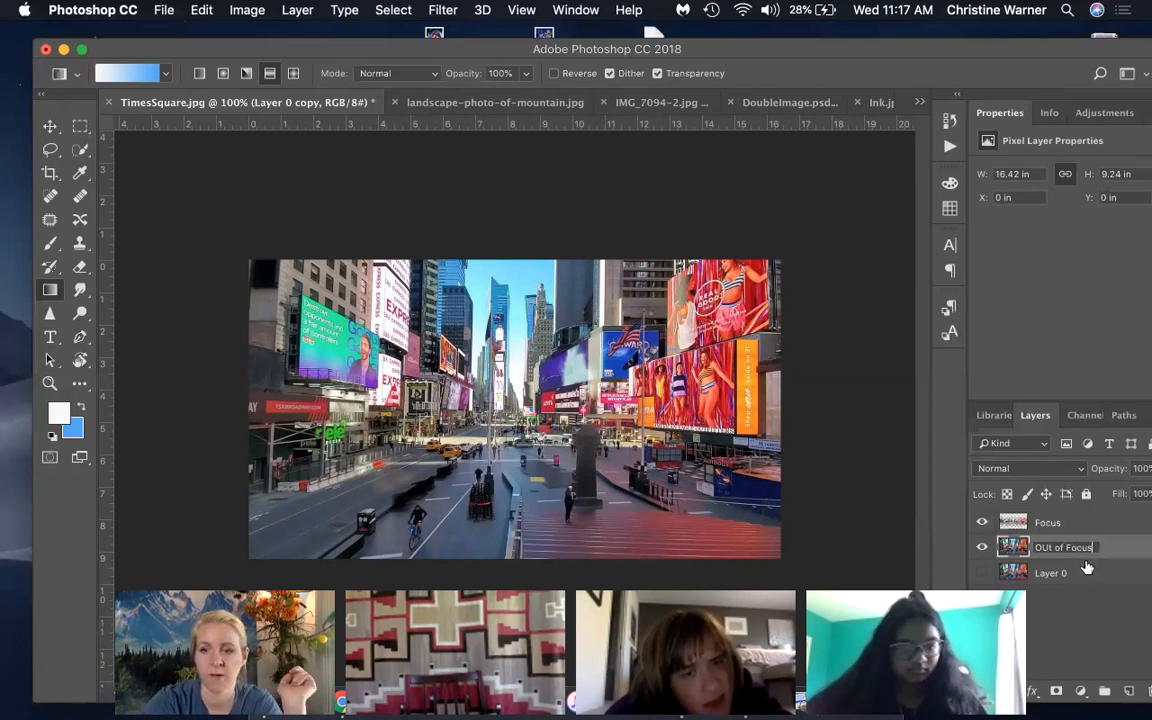
pyautogui.press('Return')
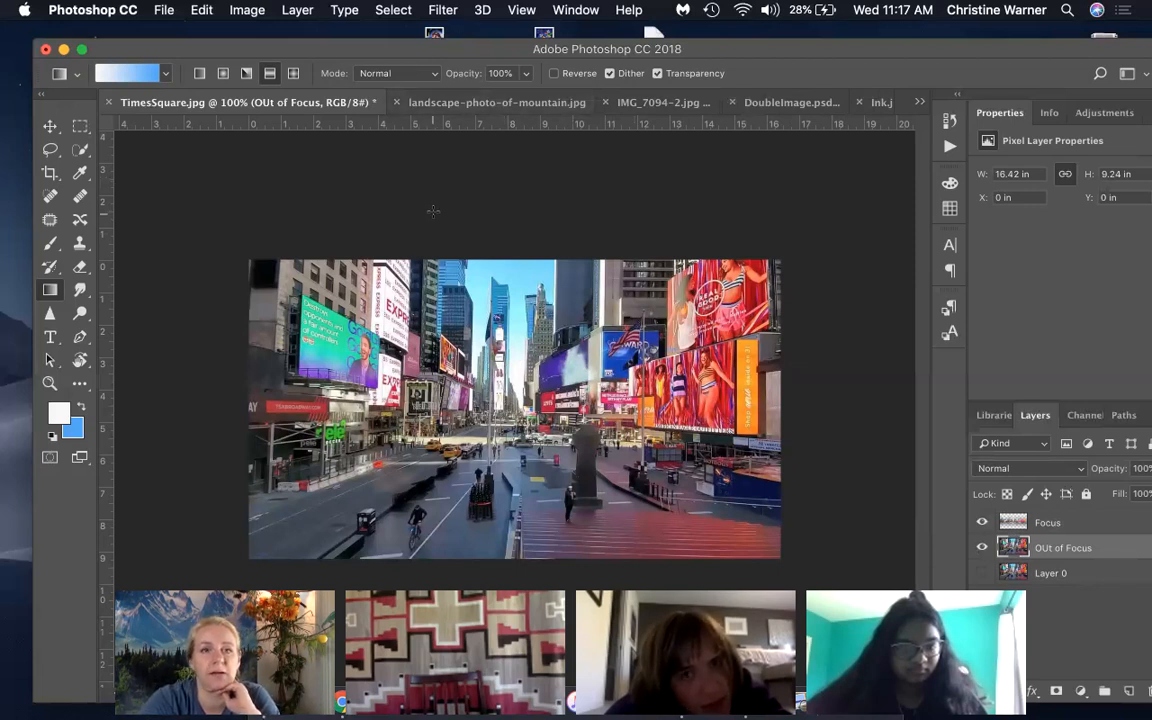
# Step: Apply a Lens Blur with a radius of 18 to the OUt of Focus layer
pyautogui.click(449, 10)
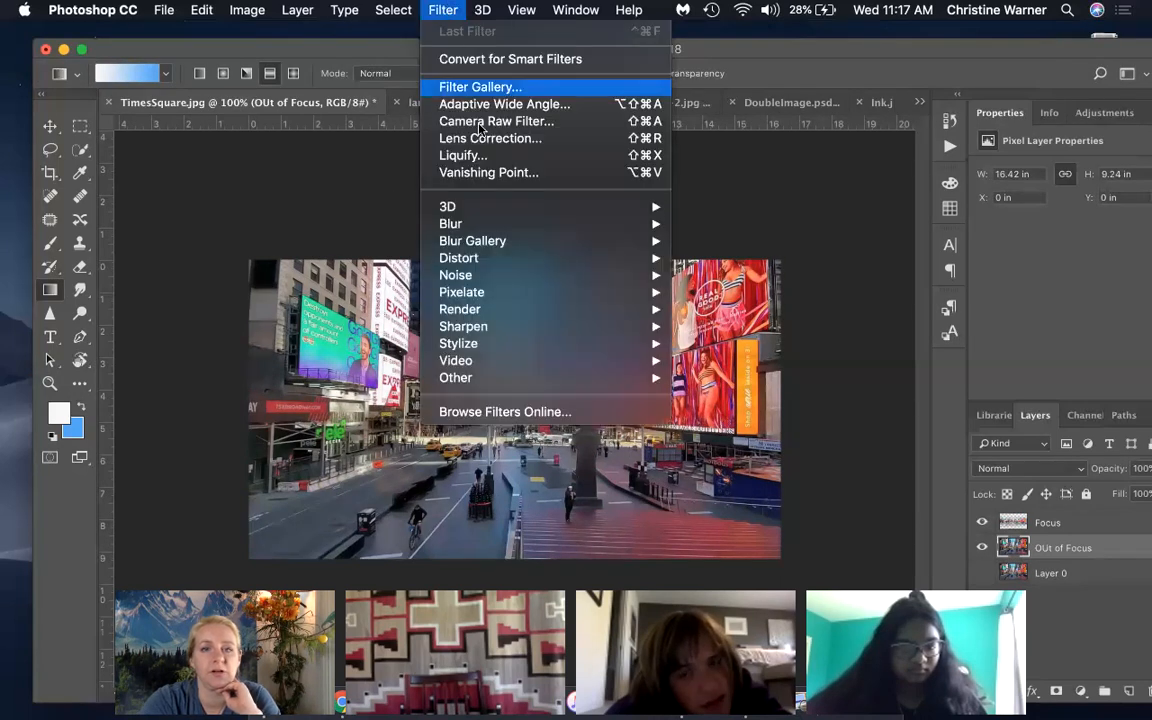
pyautogui.moveTo(490, 228)
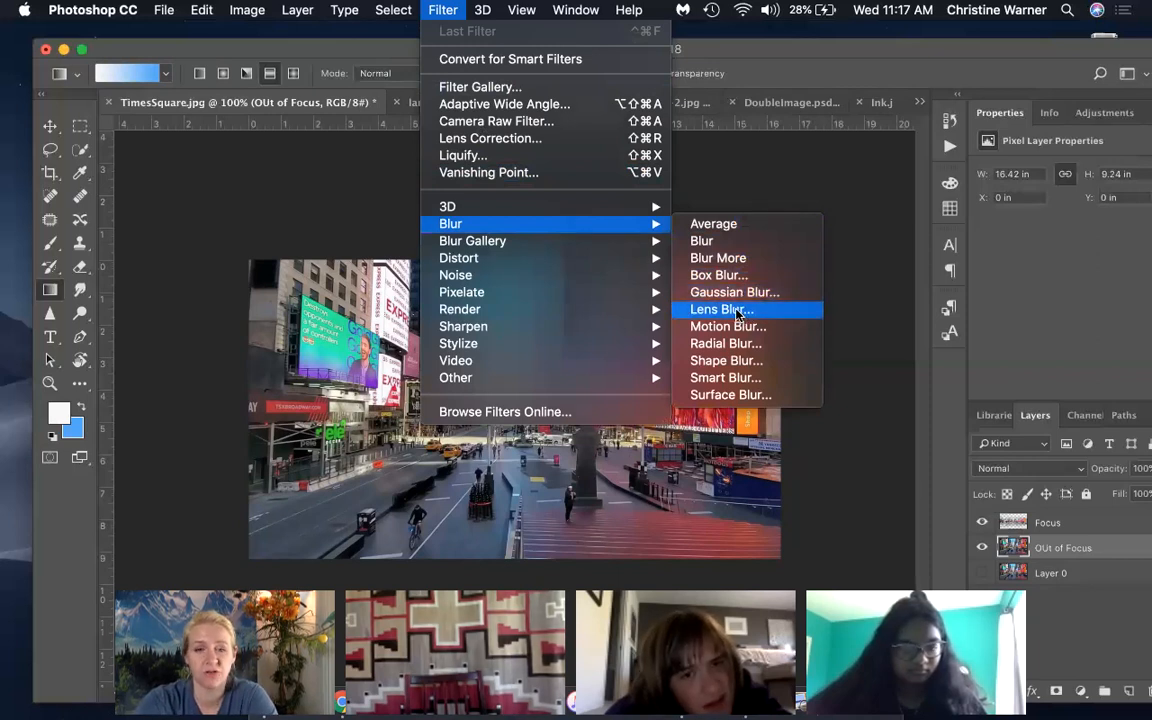
pyautogui.click(722, 309)
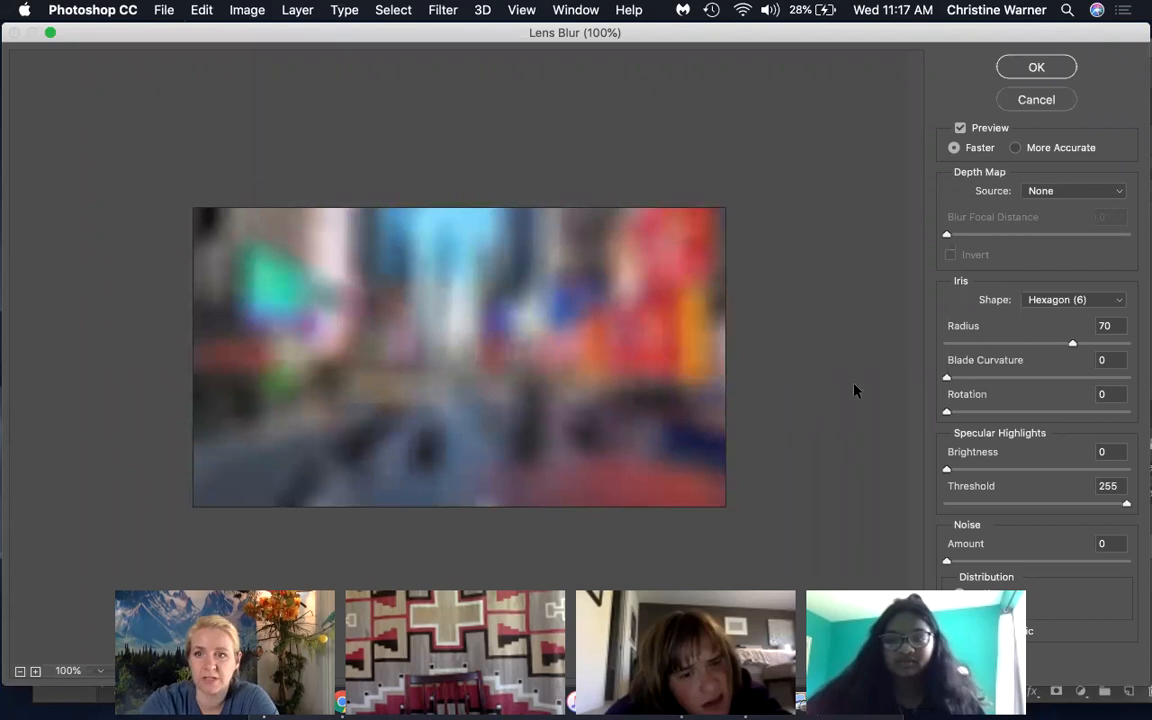
pyautogui.click(1071, 344)
pyautogui.moveTo(1067, 345); pyautogui.dragTo(980, 345)
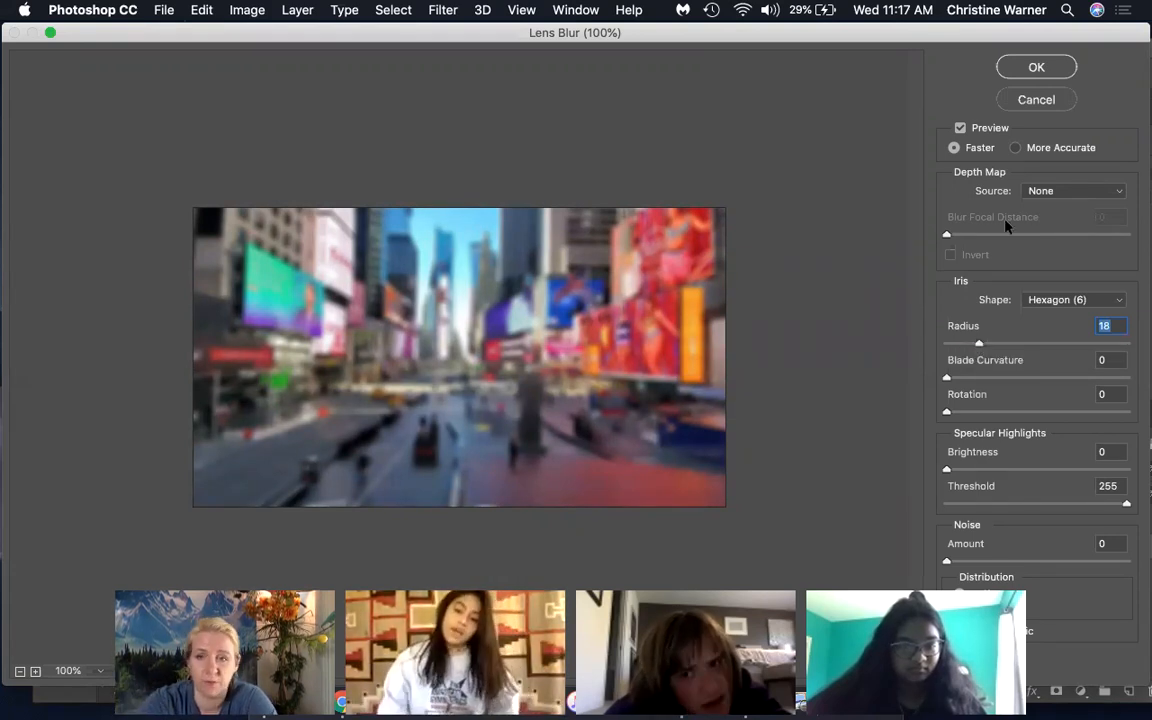
pyautogui.click(1030, 68)
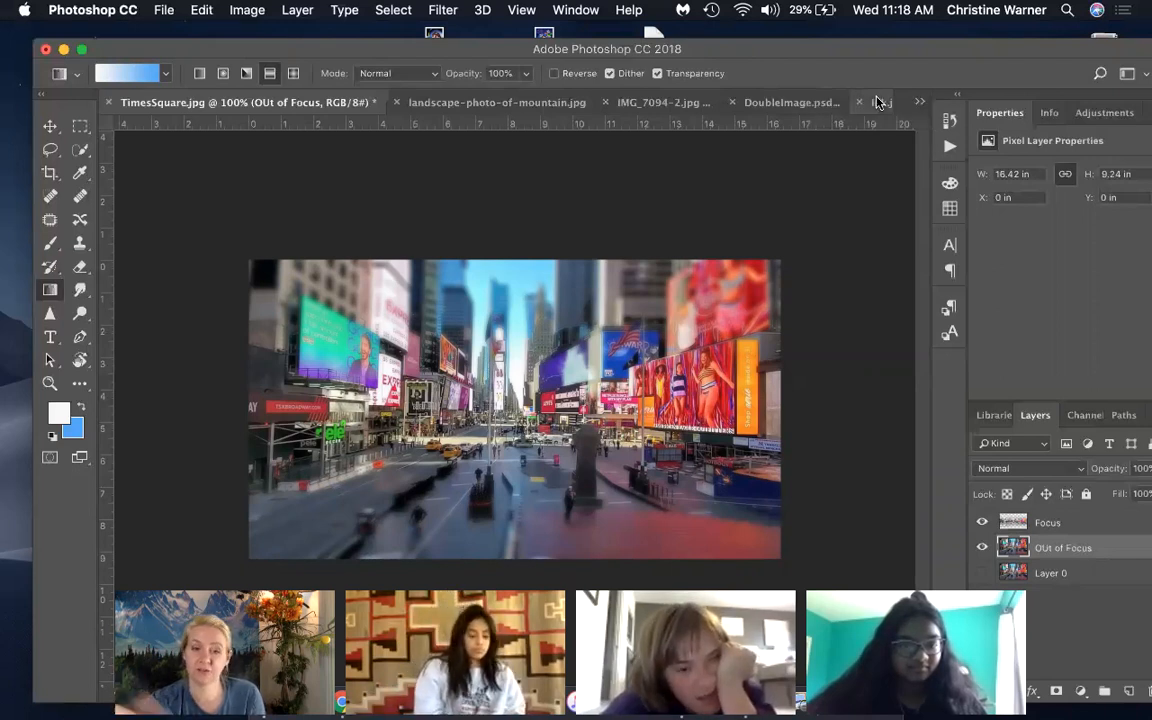
# Step: Look through the open portrait, mountain and ink documents, and open IMG_6865-3.jpg from the Downloads folder
pyautogui.click(683, 108)
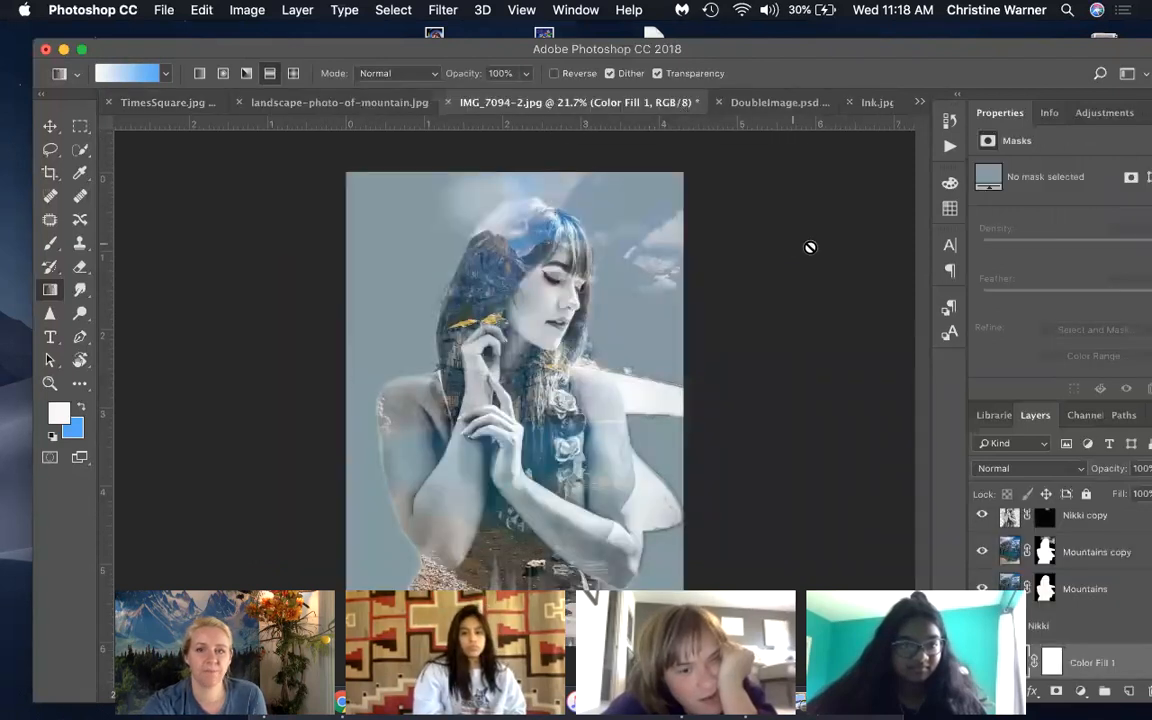
pyautogui.click(383, 103)
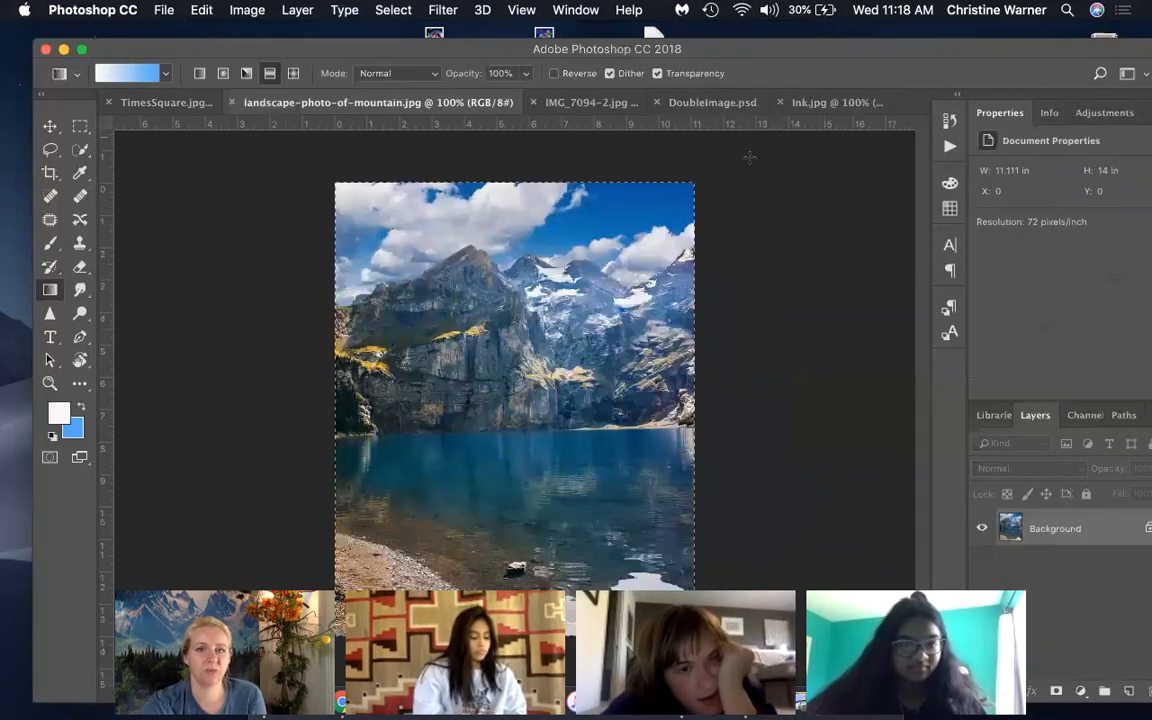
pyautogui.click(795, 103)
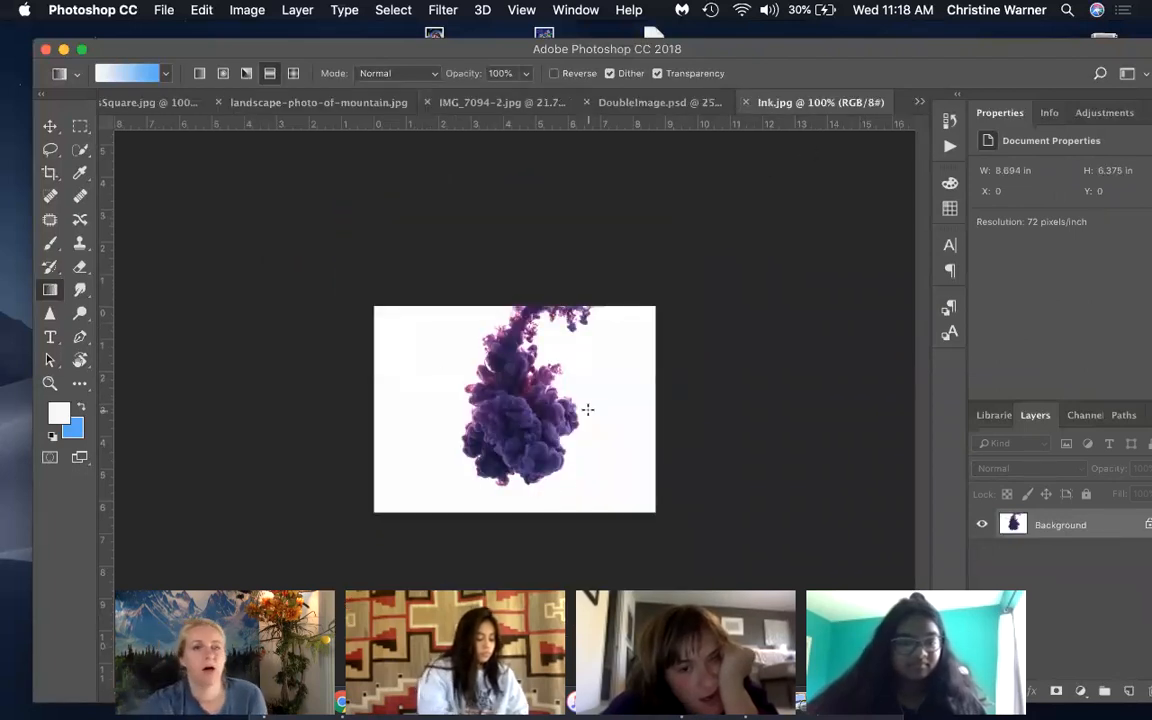
pyautogui.click(162, 10)
pyautogui.click(184, 48)
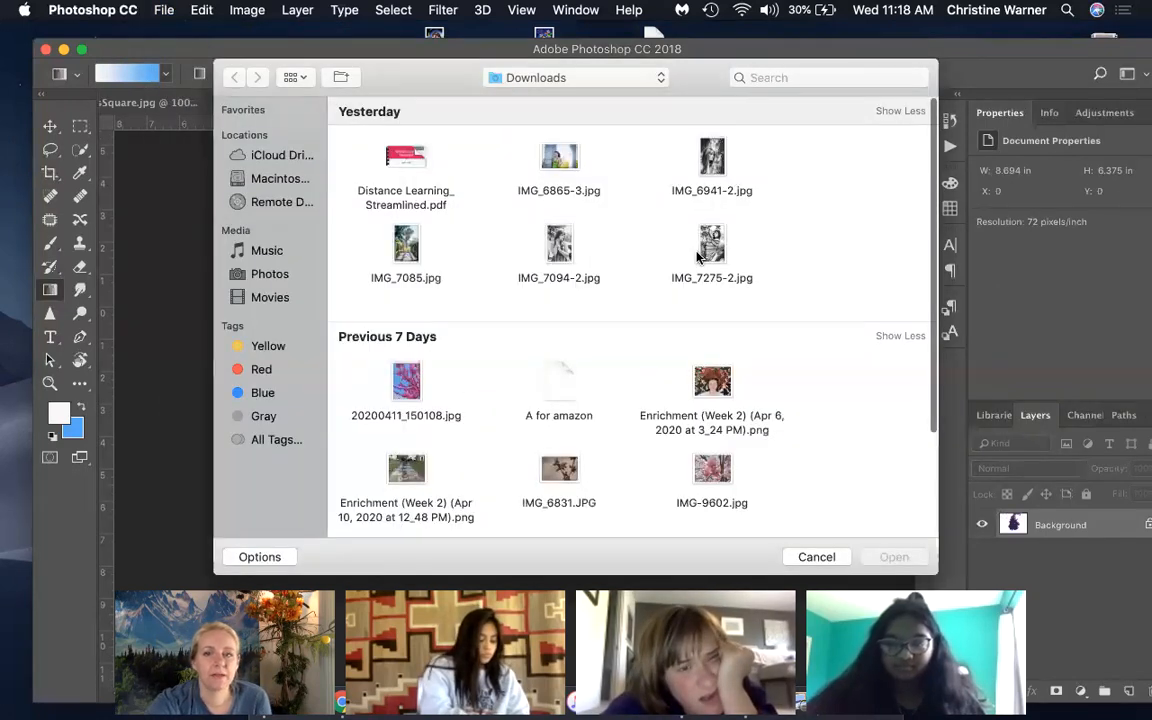
pyautogui.click(714, 180)
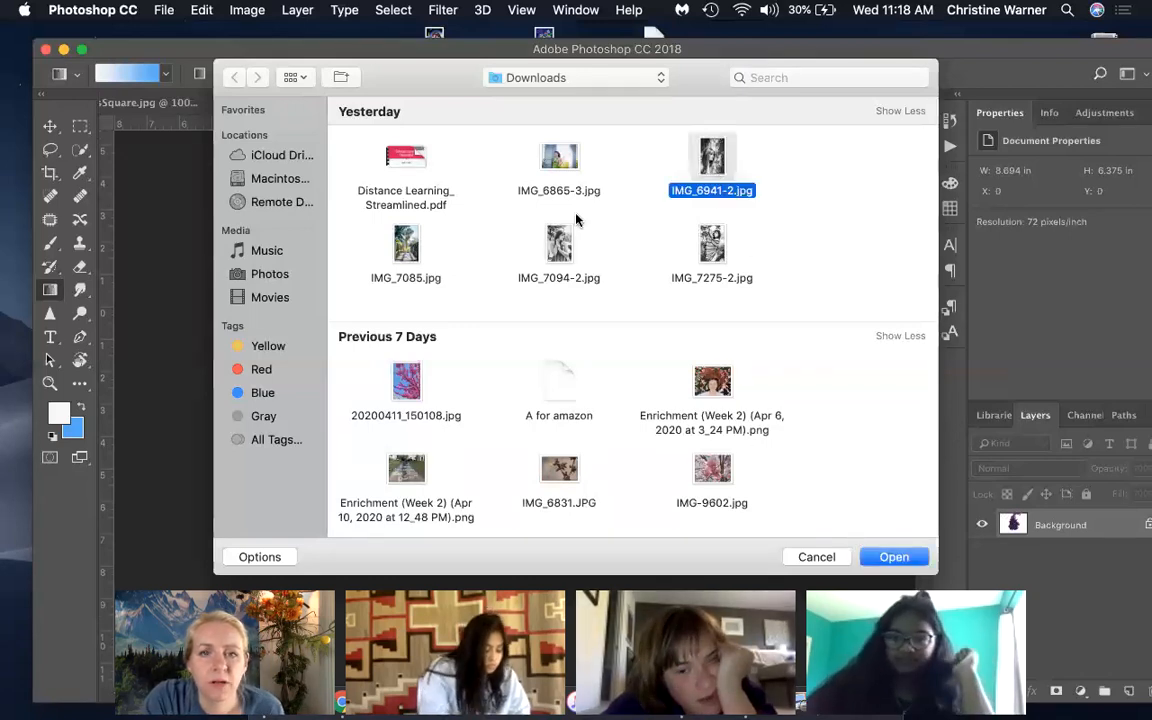
pyautogui.click(563, 176)
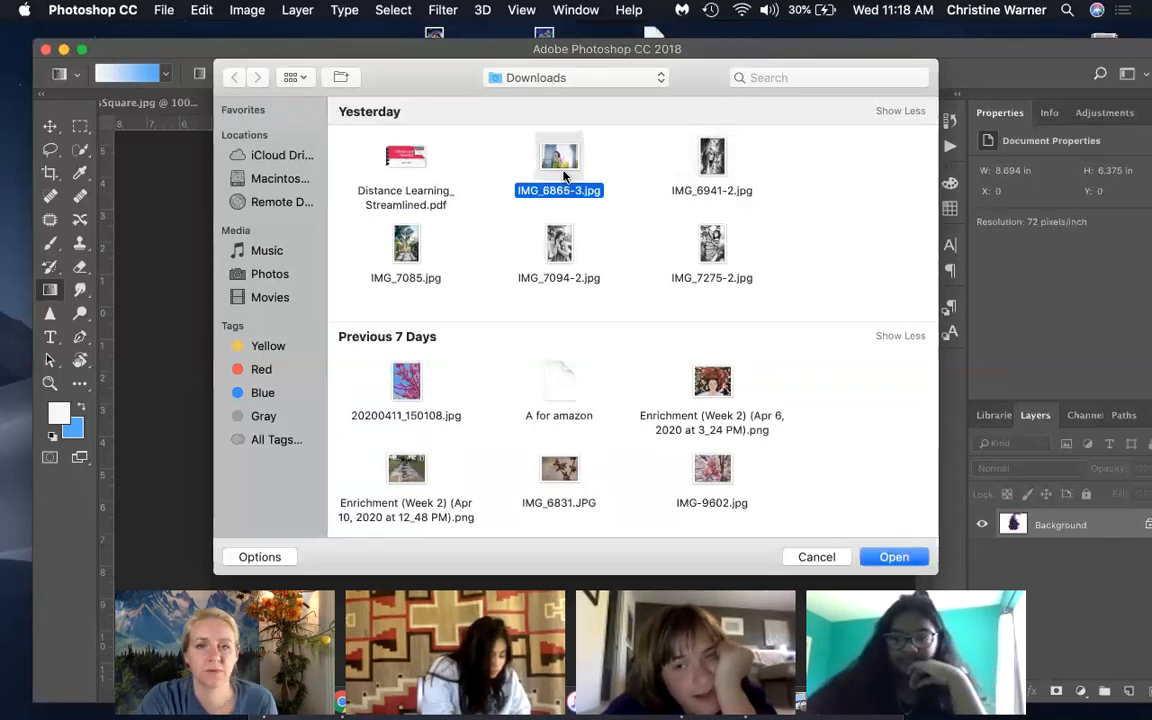
pyautogui.click(880, 563)
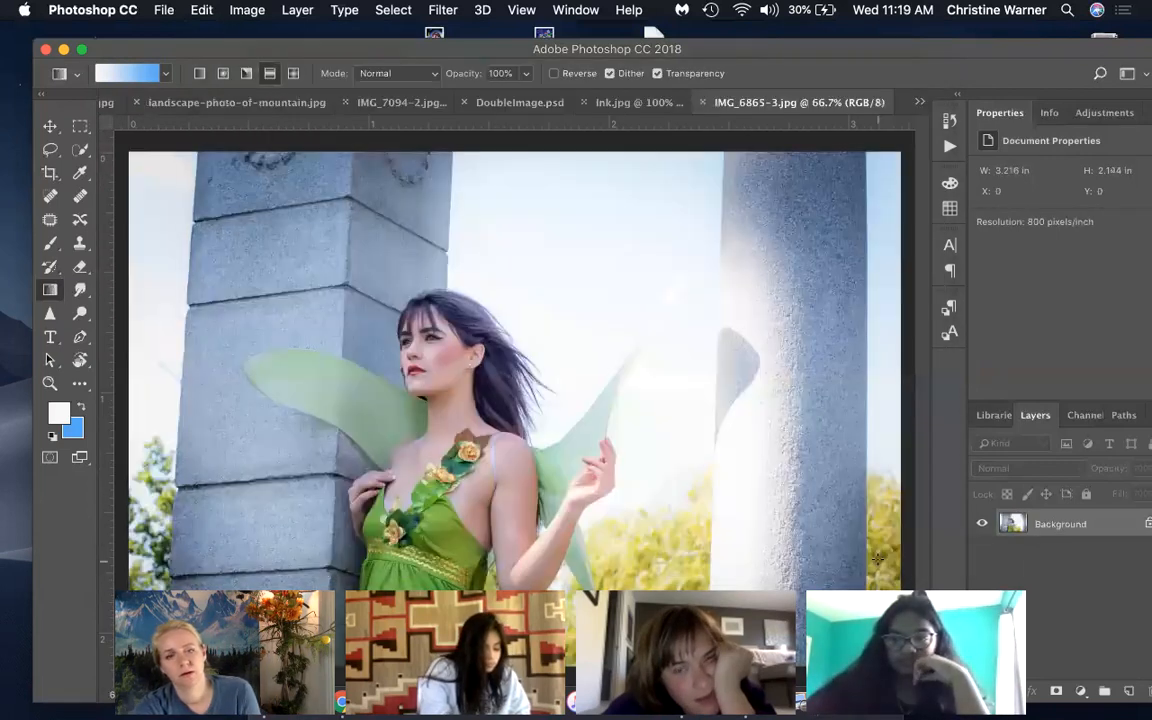
# Step: Duplicate the Background layer in both IMG_6865-3.jpg and Ink.jpg
pyautogui.moveTo(1105, 526); pyautogui.dragTo(1127, 690)
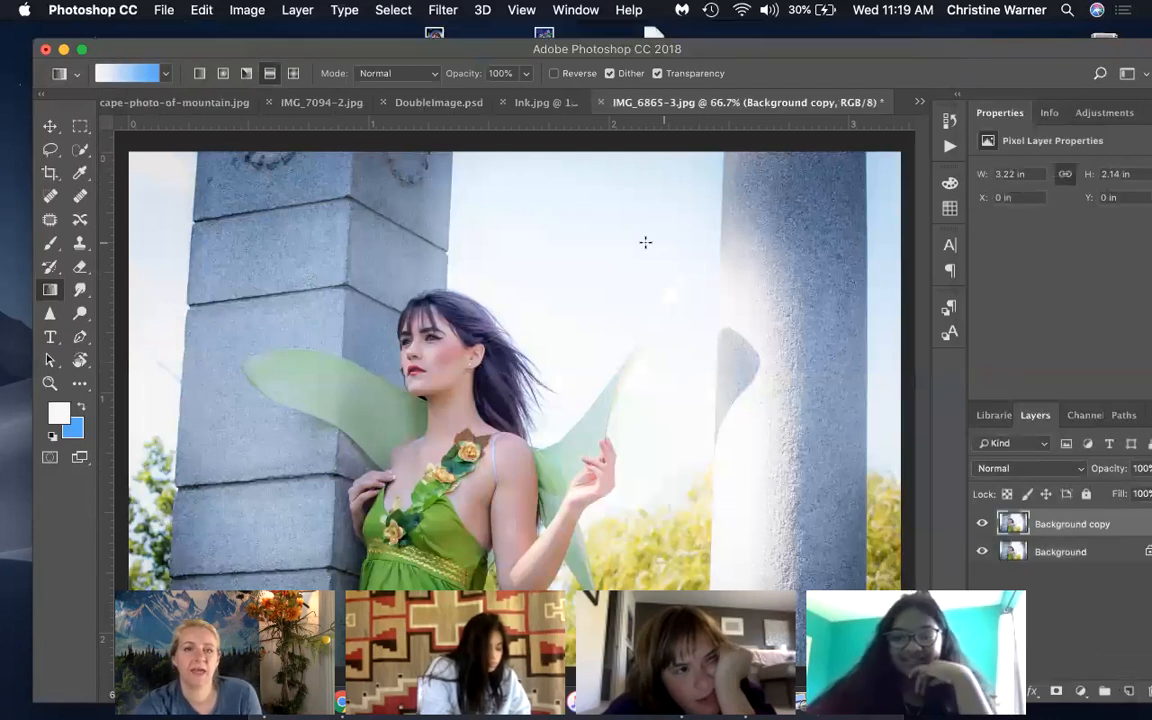
pyautogui.click(545, 103)
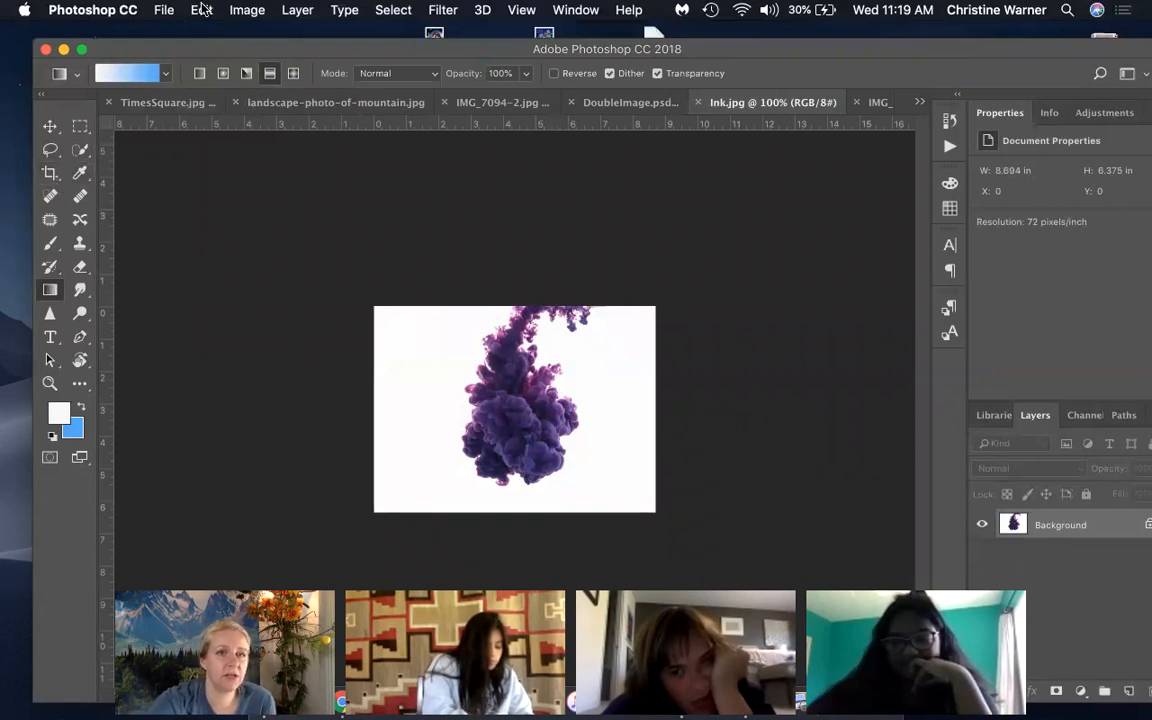
pyautogui.moveTo(1117, 530); pyautogui.dragTo(1129, 691)
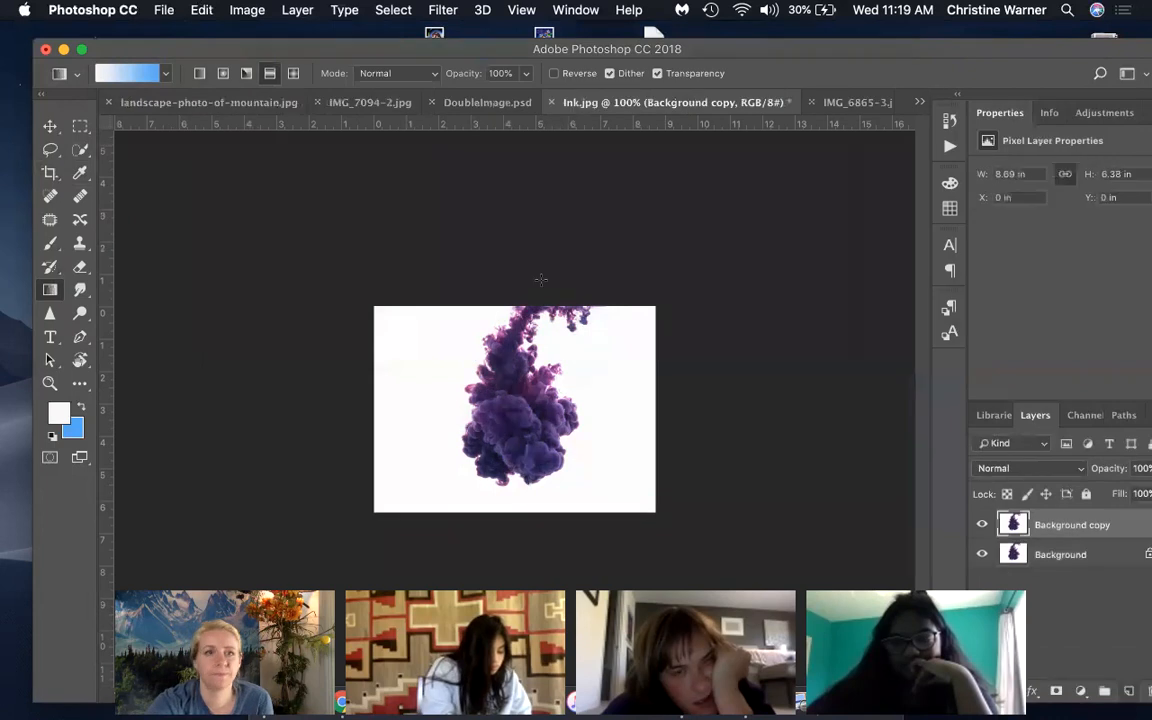
pyautogui.click(245, 10)
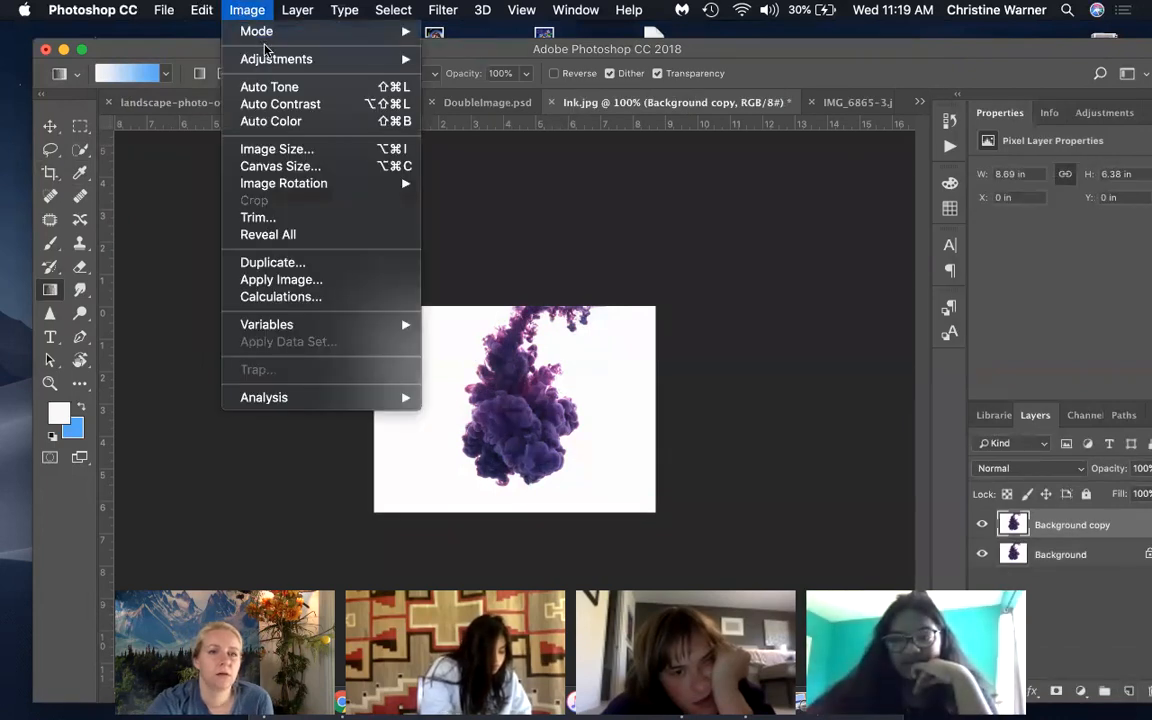
pyautogui.moveTo(275, 63)
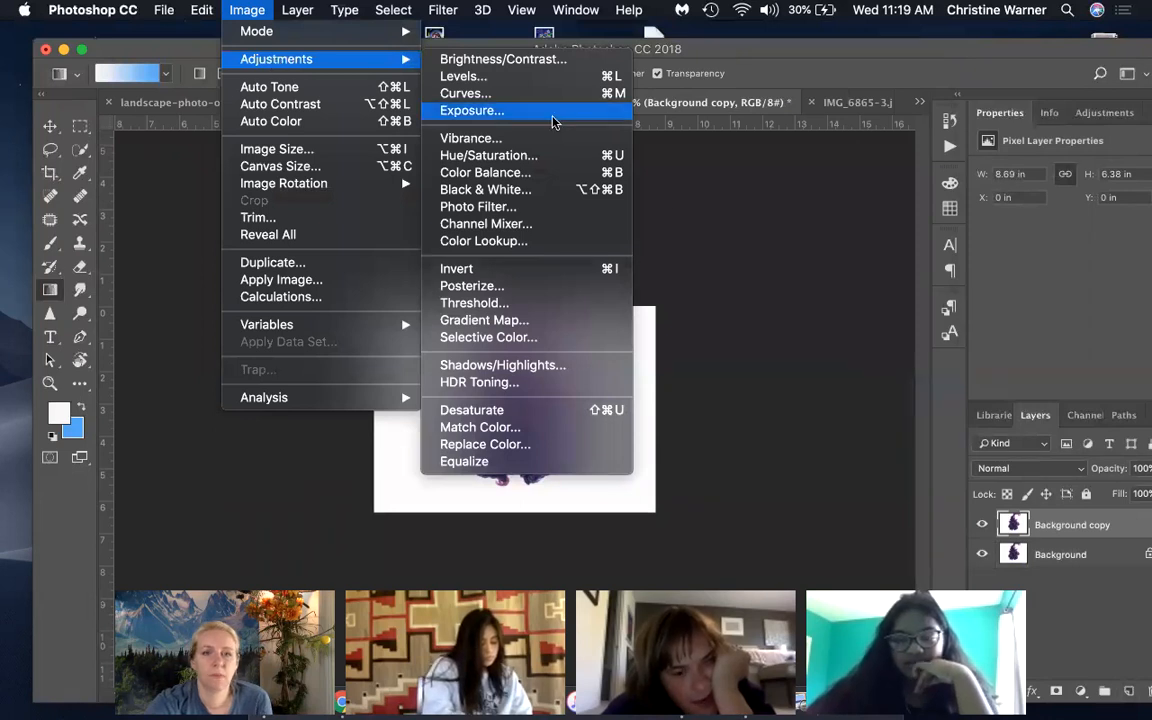
pyautogui.click(171, 46)
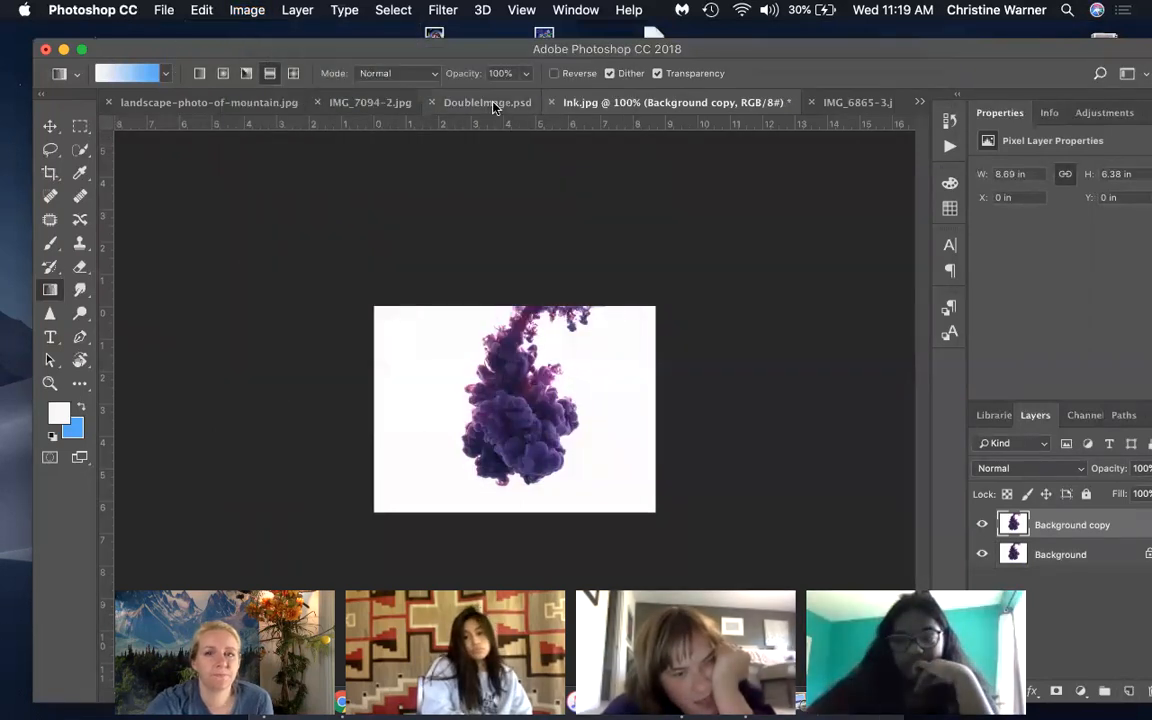
pyautogui.click(853, 103)
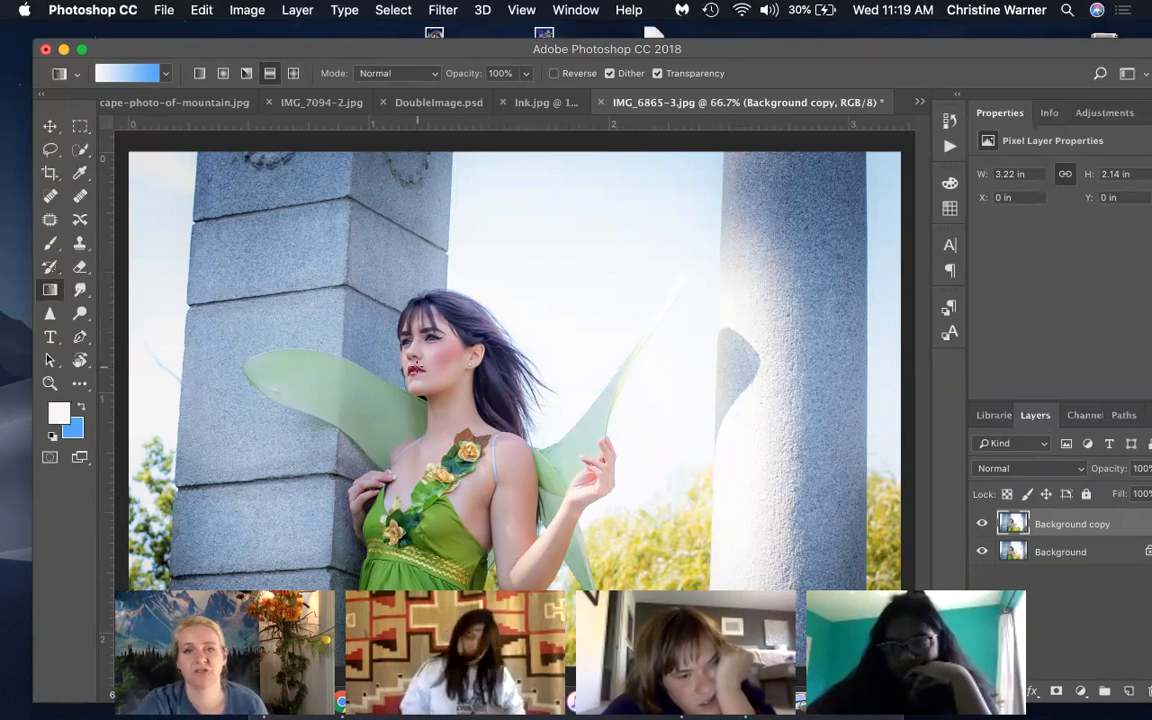
pyautogui.click(542, 102)
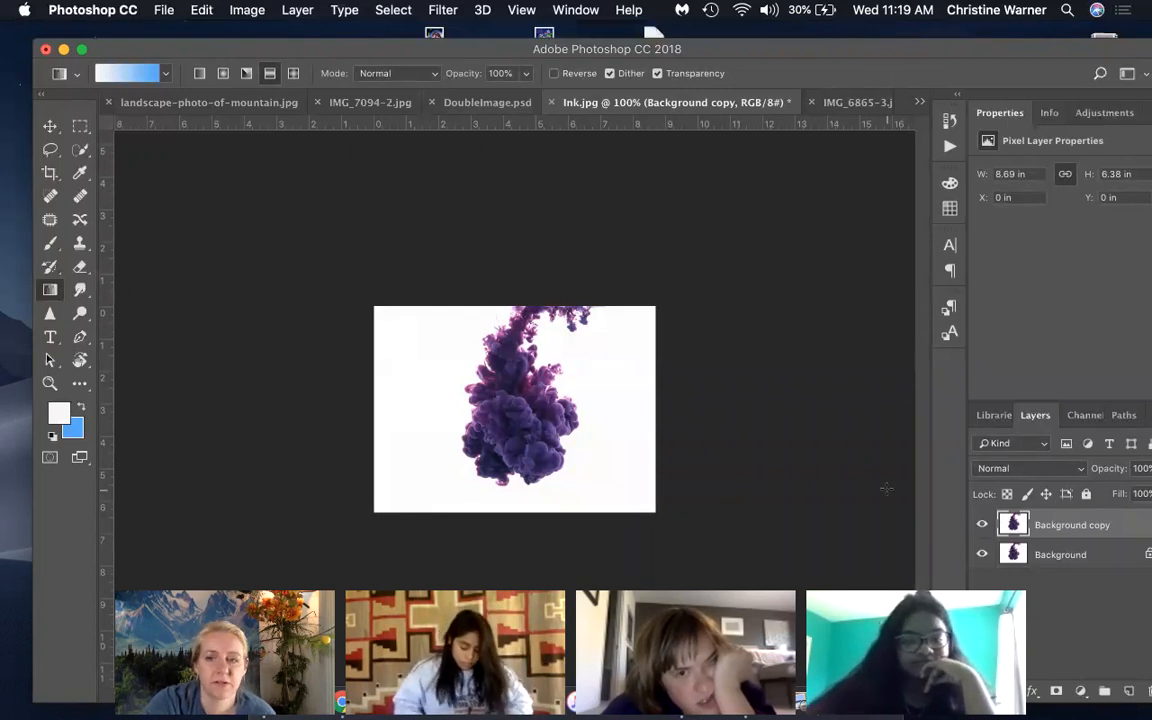
pyautogui.click(203, 12)
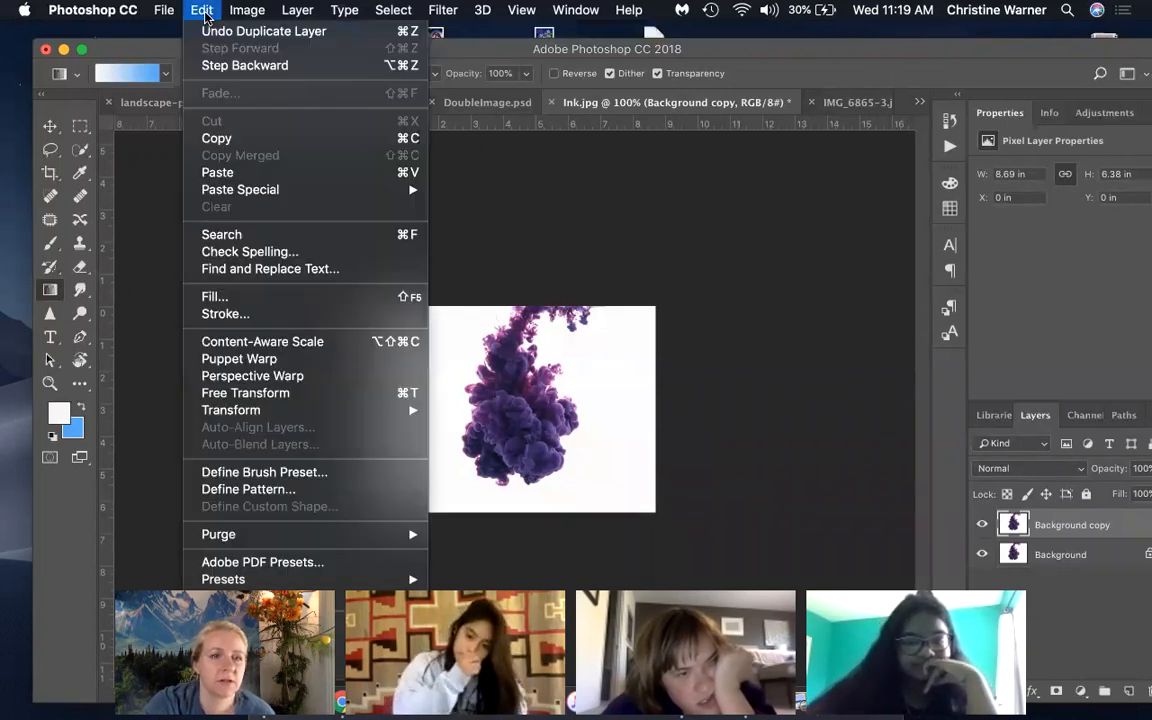
pyautogui.moveTo(247, 12)
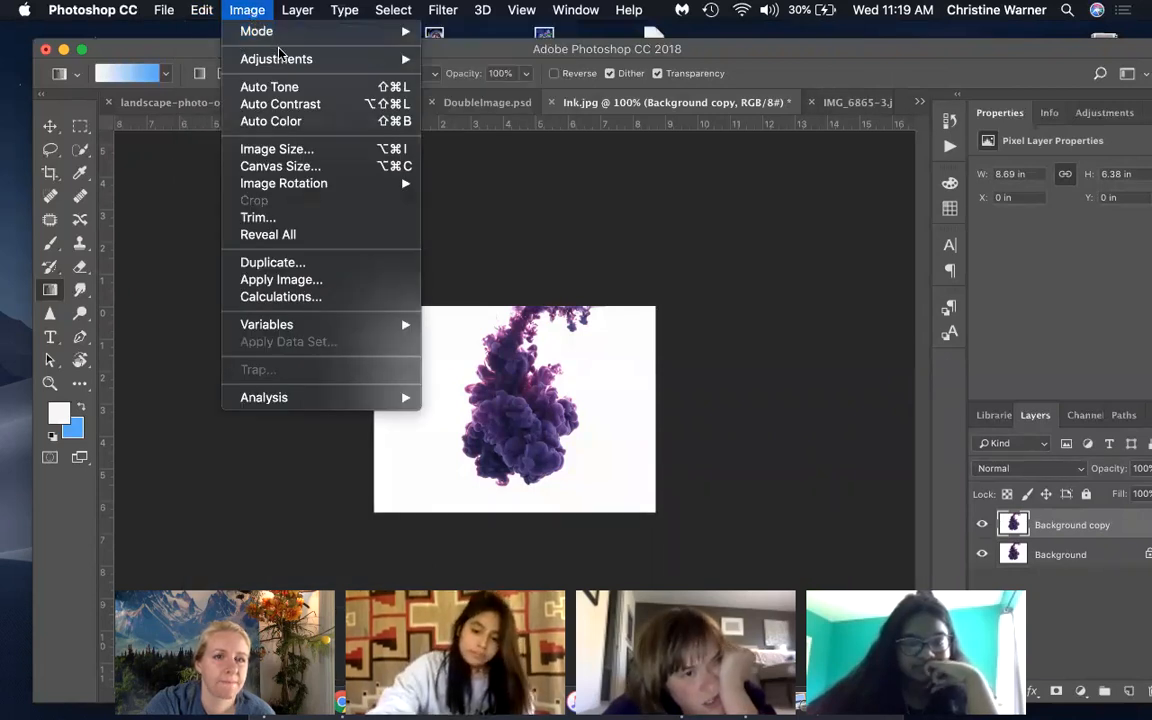
pyautogui.moveTo(287, 63)
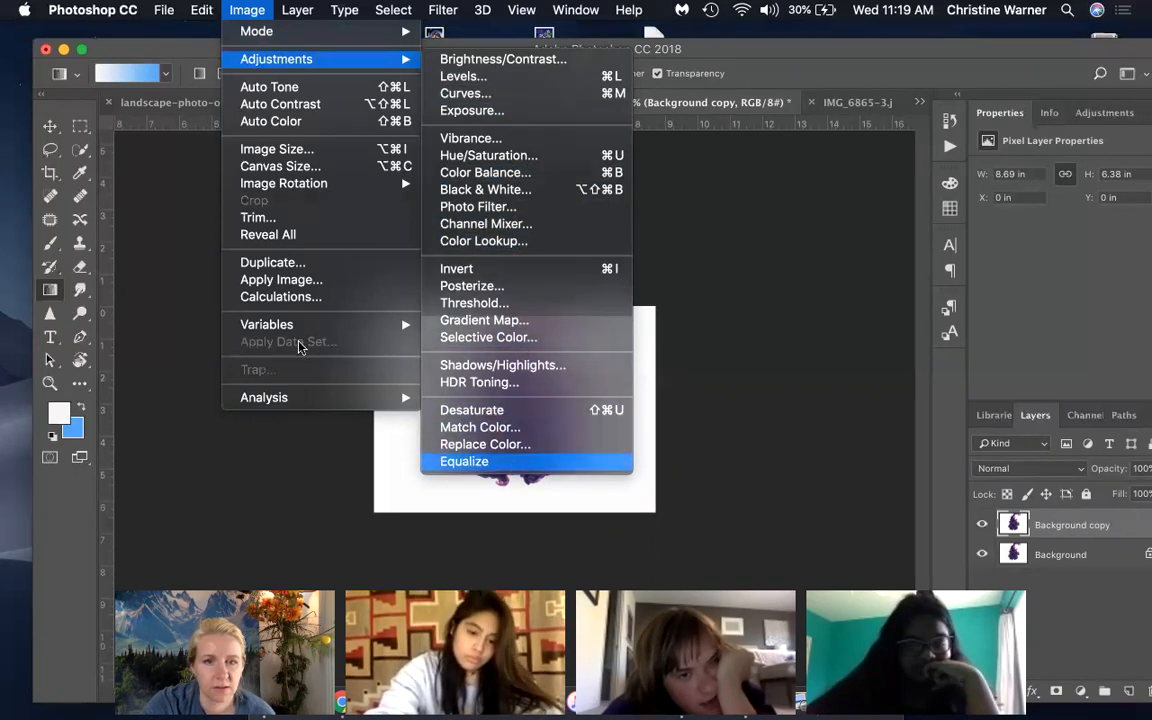
pyautogui.click(55, 148)
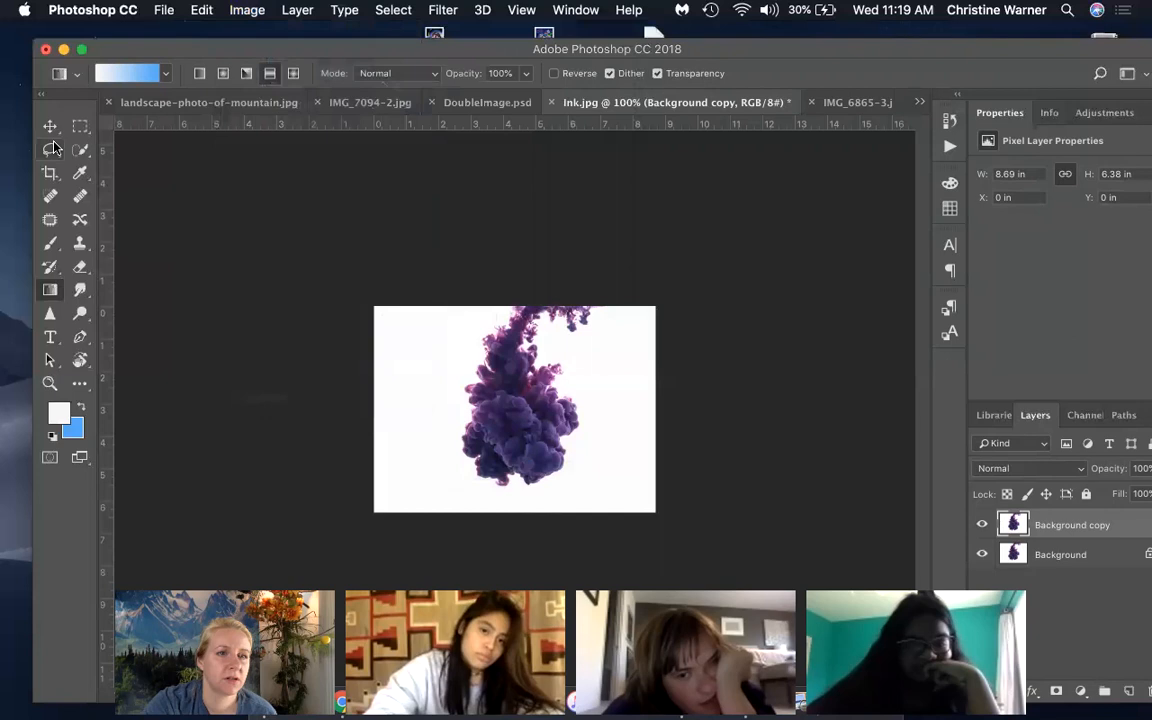
# Step: In Ink.jpg, select the white backdrop with the Magic Wand, invert the selection to the purple ink cloud, and activate the Move tool
pyautogui.click(80, 148)
pyautogui.click(150, 166)
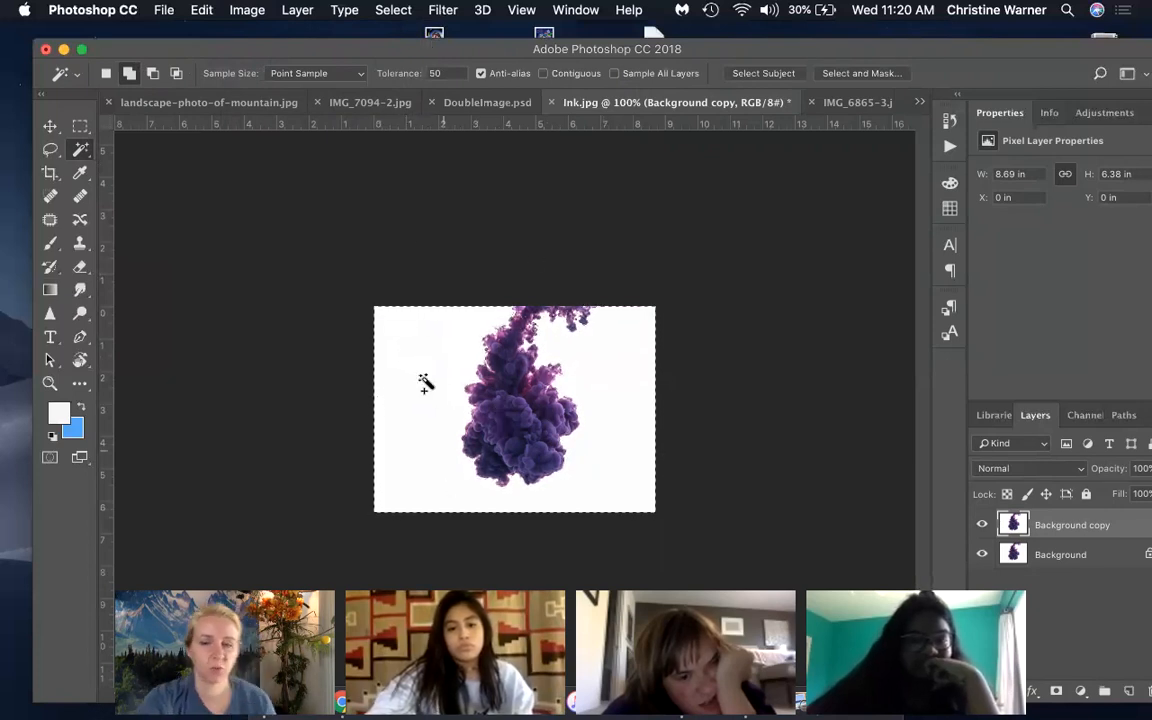
pyautogui.click(410, 10)
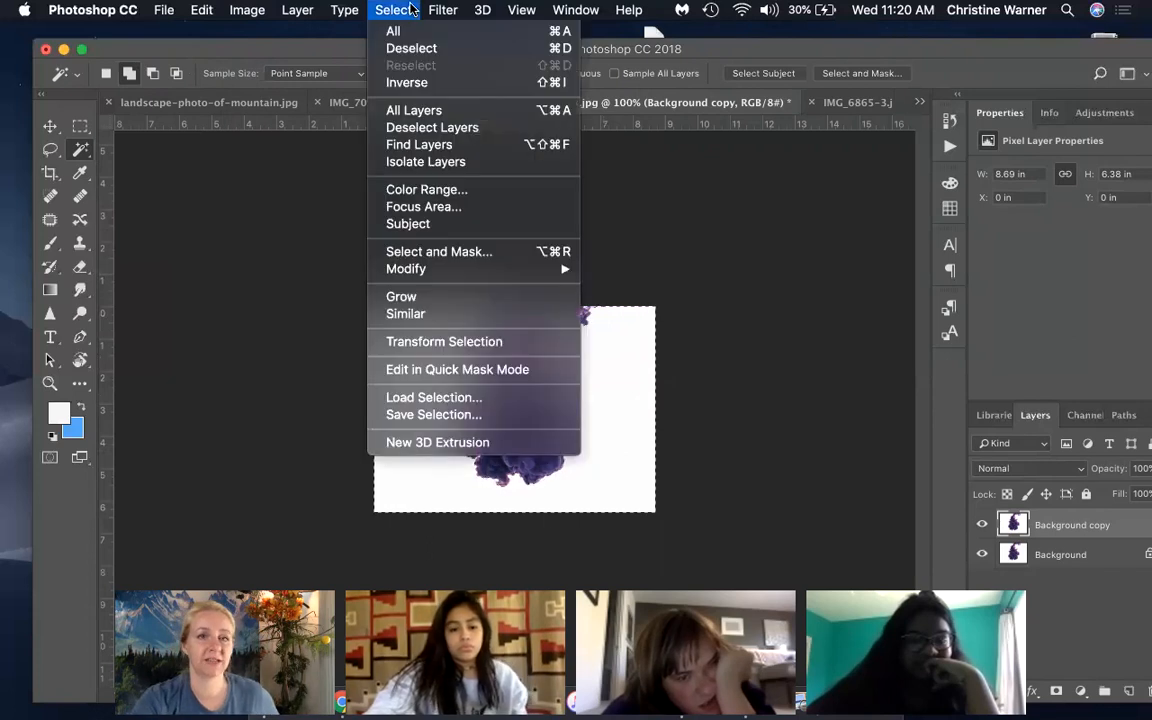
pyautogui.click(406, 82)
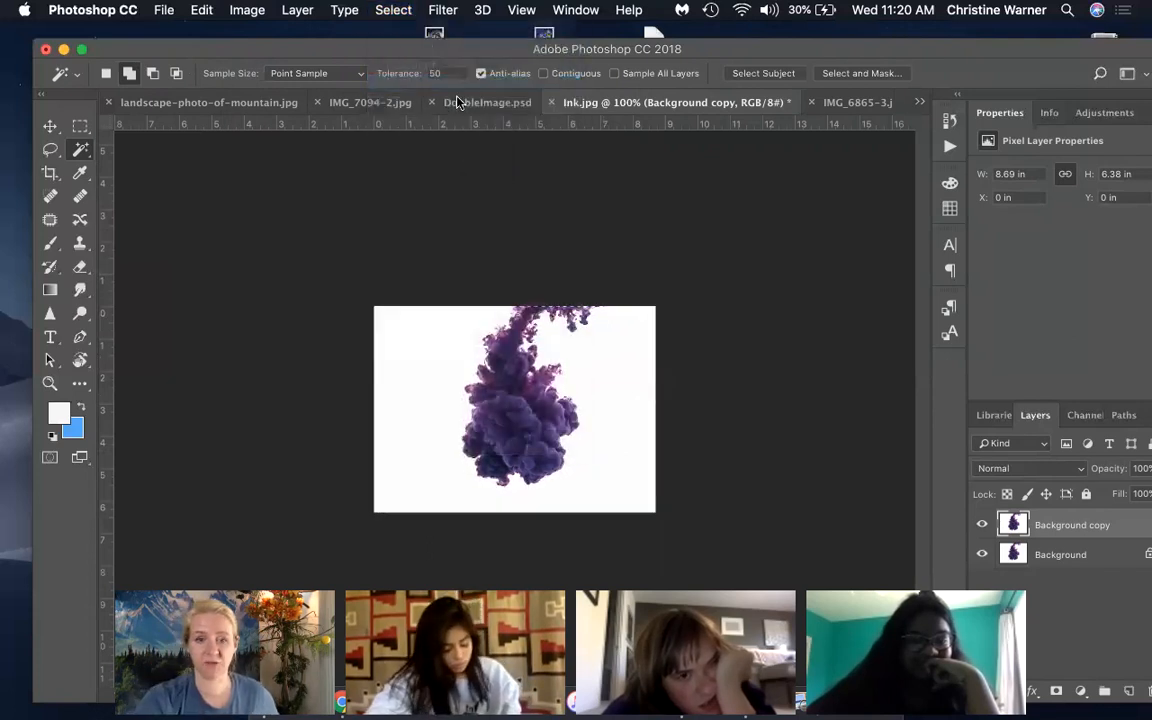
pyautogui.click(49, 126)
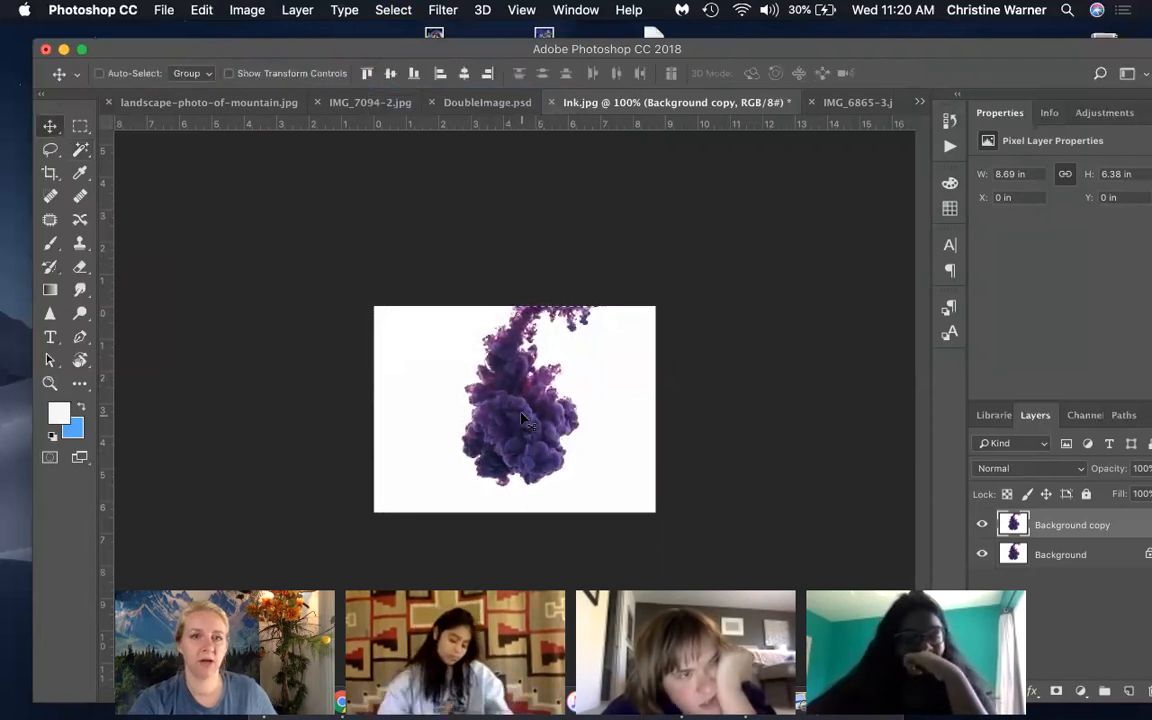
# Step: Place the selected ink cloud in IMG_6865-3.jpg and enlarge it to about 0.77 by 0.97 in
pyautogui.click(857, 101)
pyautogui.click(550, 102)
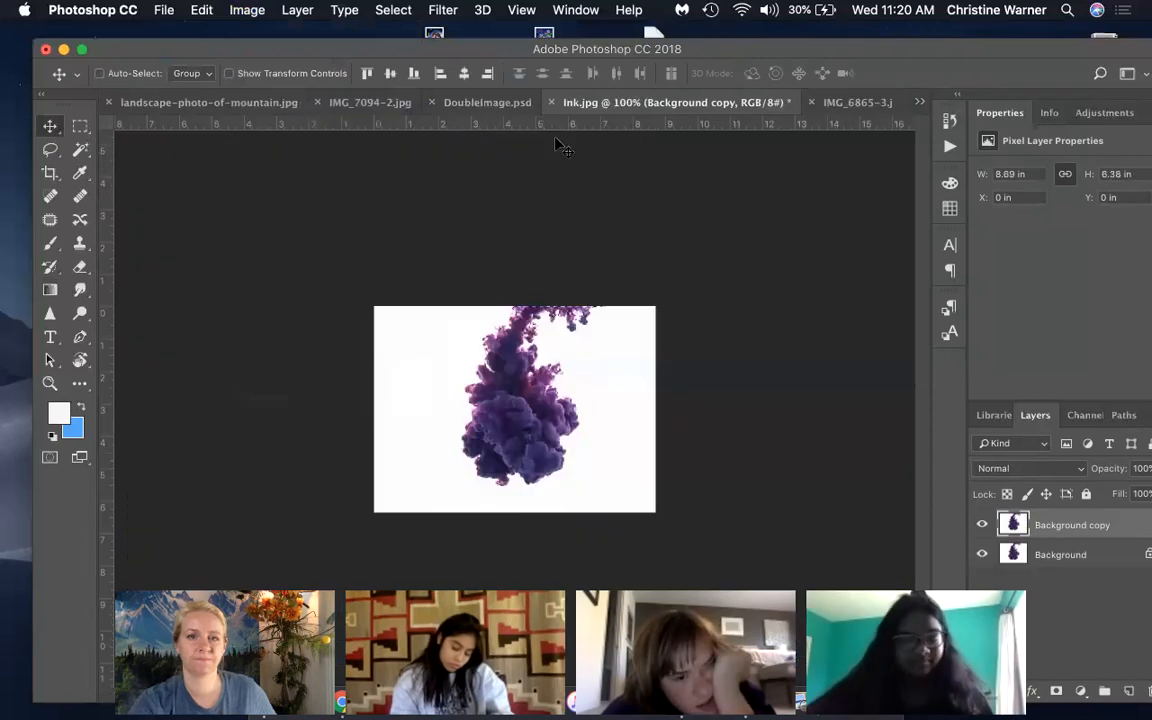
pyautogui.moveTo(553, 347)
pyautogui.mouseDown()
pyautogui.moveTo(505, 290)
pyautogui.moveTo(845, 89)
pyautogui.moveTo(847, 101)
pyautogui.moveTo(560, 342)
pyautogui.mouseUp()
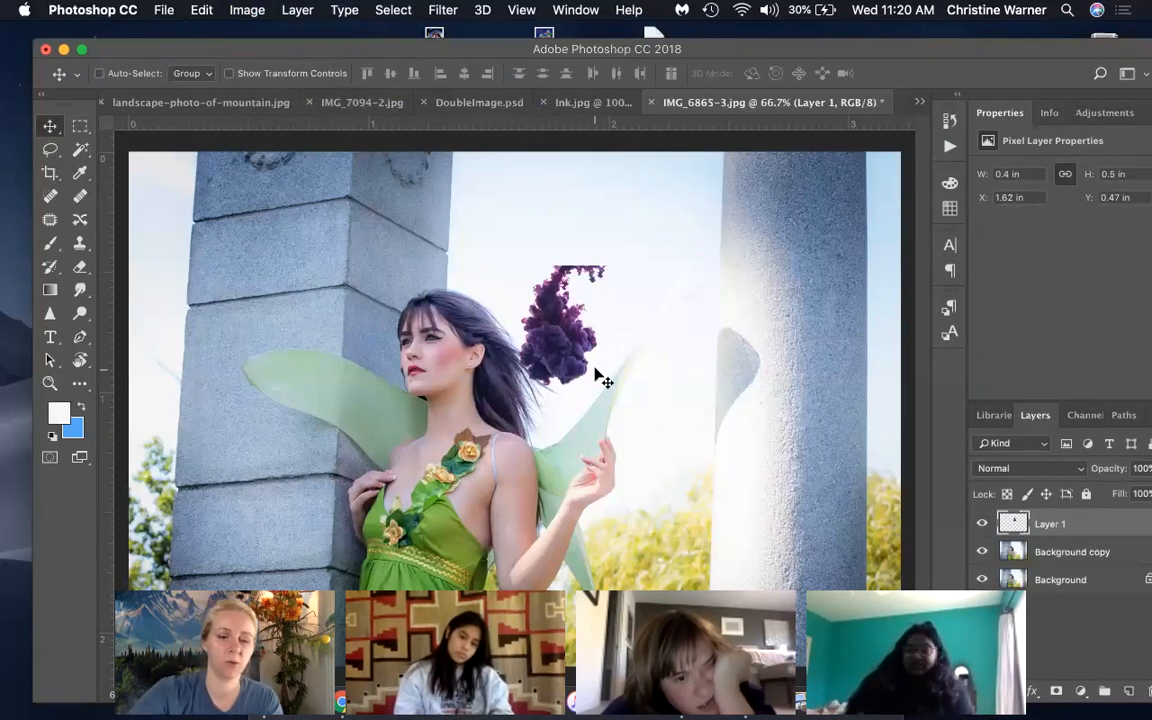
pyautogui.press('super+t')
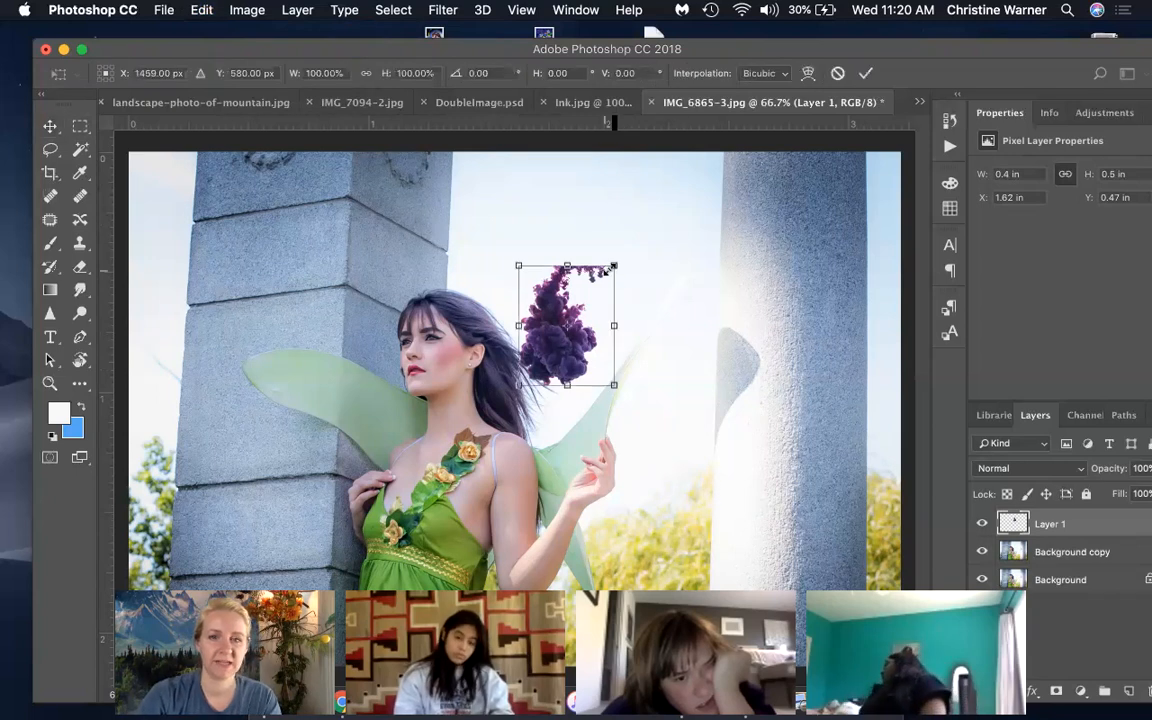
pyautogui.moveTo(633, 266)
pyautogui.mouseDown()
pyautogui.moveTo(738, 200)
pyautogui.moveTo(733, 159)
pyautogui.moveTo(750, 200)
pyautogui.mouseUp()
pyautogui.press('Return')
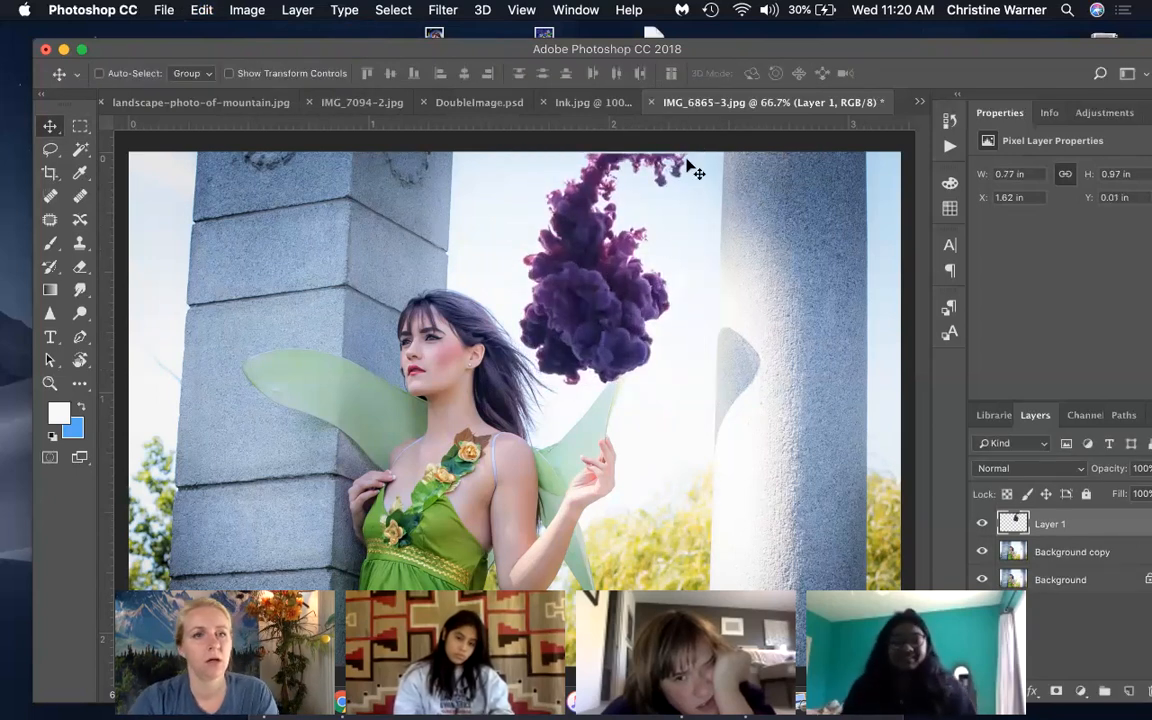
# Step: Flip the ink cloud on Layer 1 horizontally
pyautogui.click(201, 10)
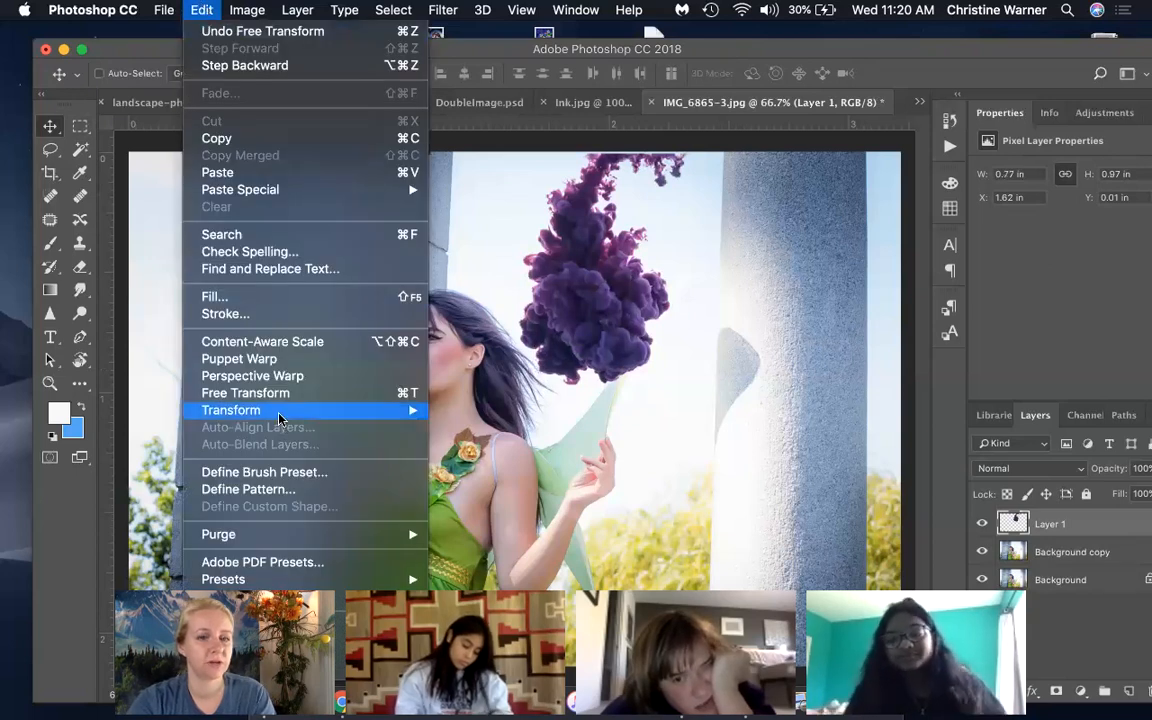
pyautogui.moveTo(316, 410)
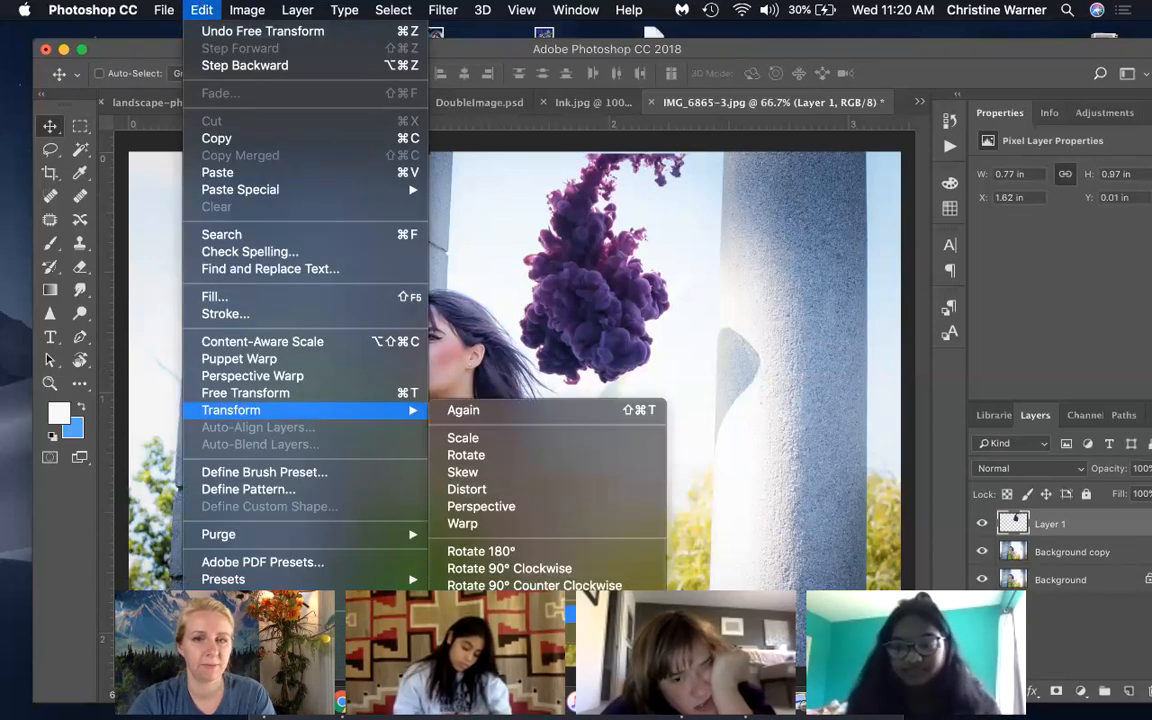
pyautogui.click(490, 614)
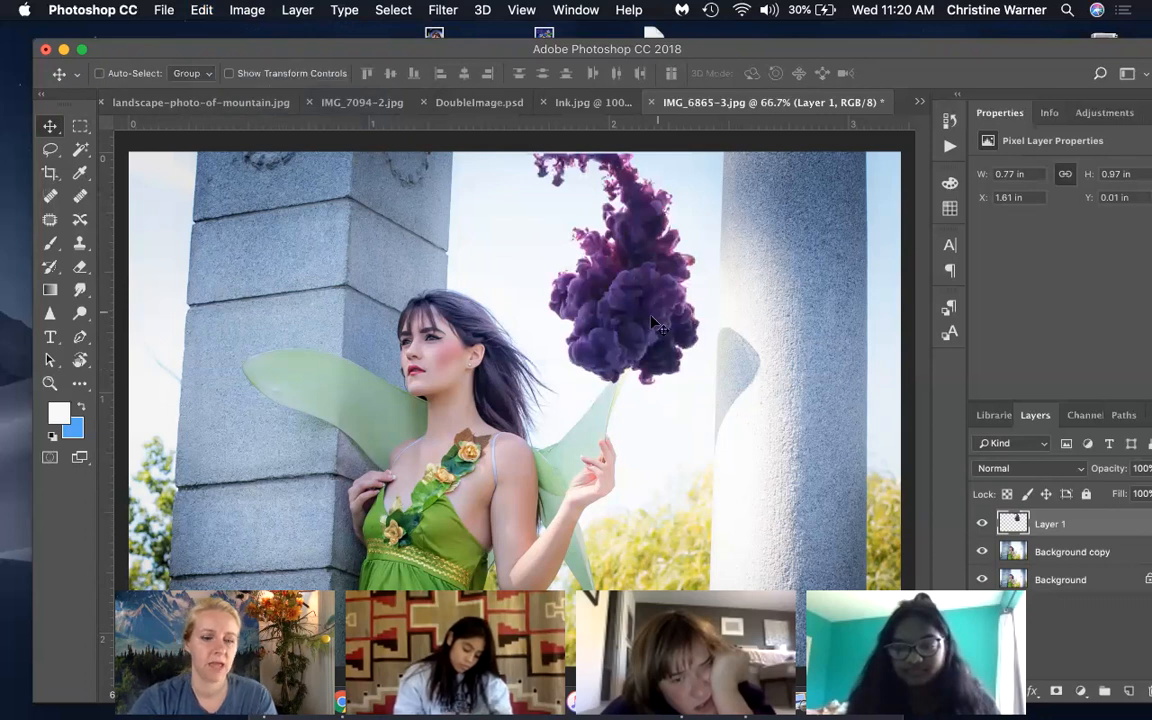
# Step: Rotate the ink cloud about 67°, scale it to about 166%, and position it over the fairy's head
pyautogui.hotkey('ctrl', 't')
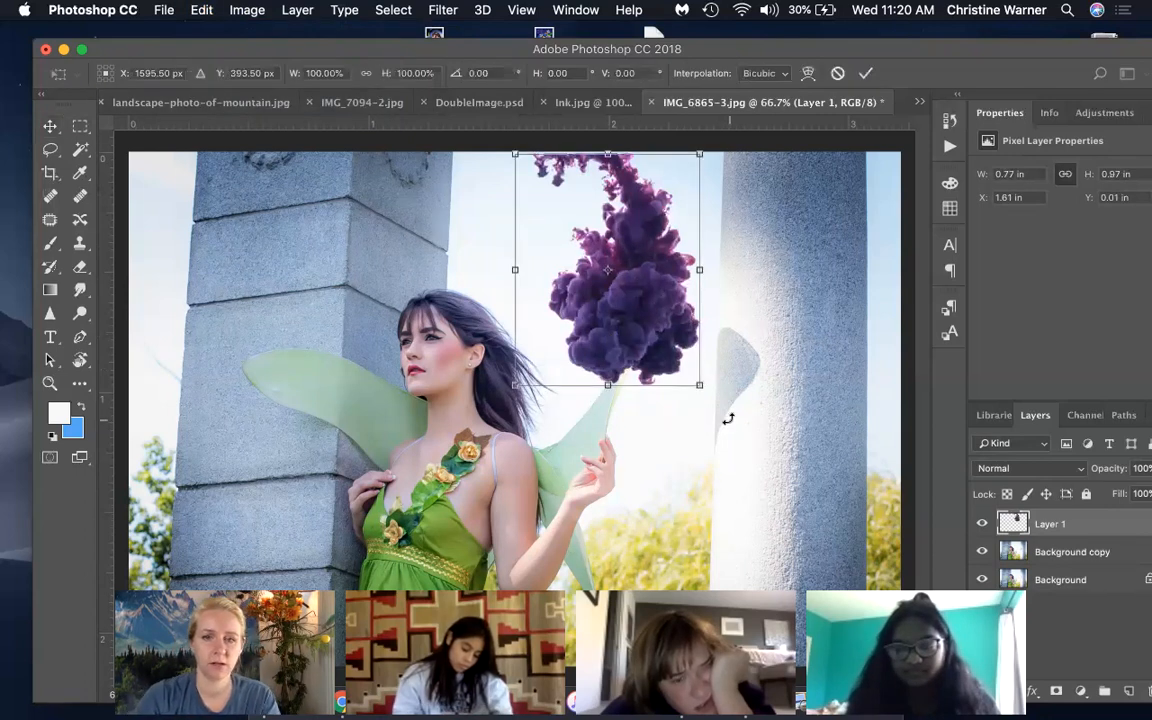
pyautogui.moveTo(641, 435)
pyautogui.mouseDown()
pyautogui.moveTo(655, 398)
pyautogui.moveTo(540, 402)
pyautogui.moveTo(572, 360)
pyautogui.moveTo(522, 345)
pyautogui.moveTo(481, 389)
pyautogui.mouseUp()
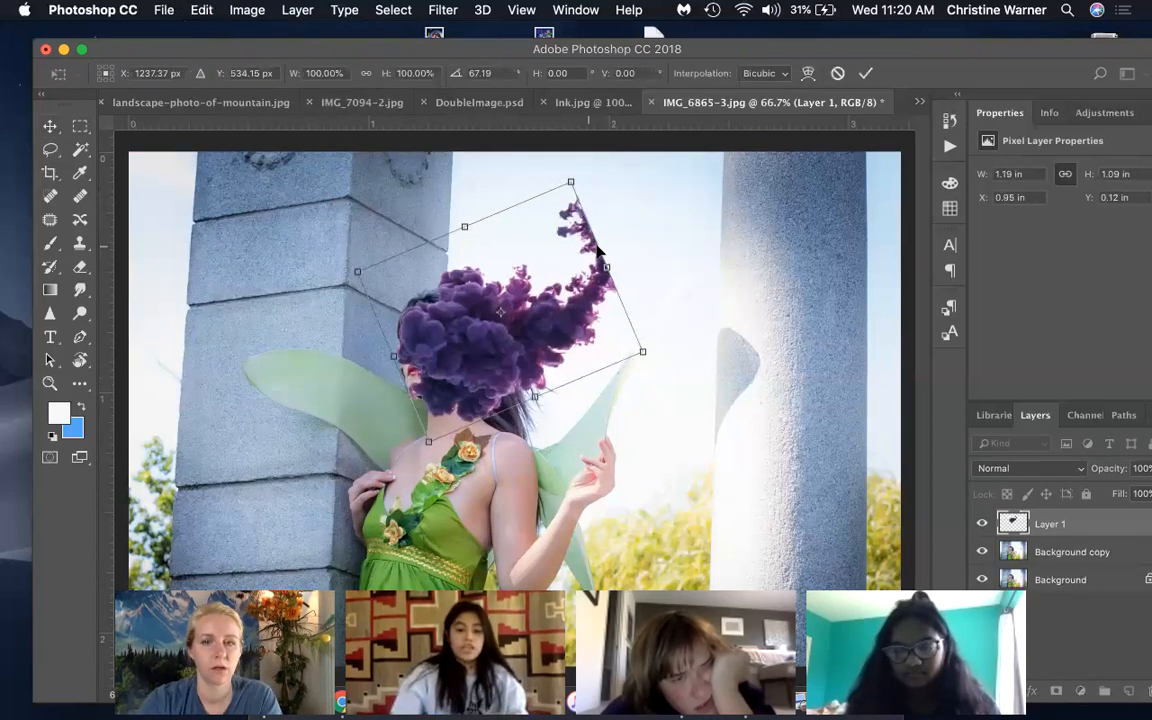
pyautogui.moveTo(641, 353)
pyautogui.mouseDown()
pyautogui.moveTo(697, 339)
pyautogui.moveTo(842, 362)
pyautogui.mouseUp()
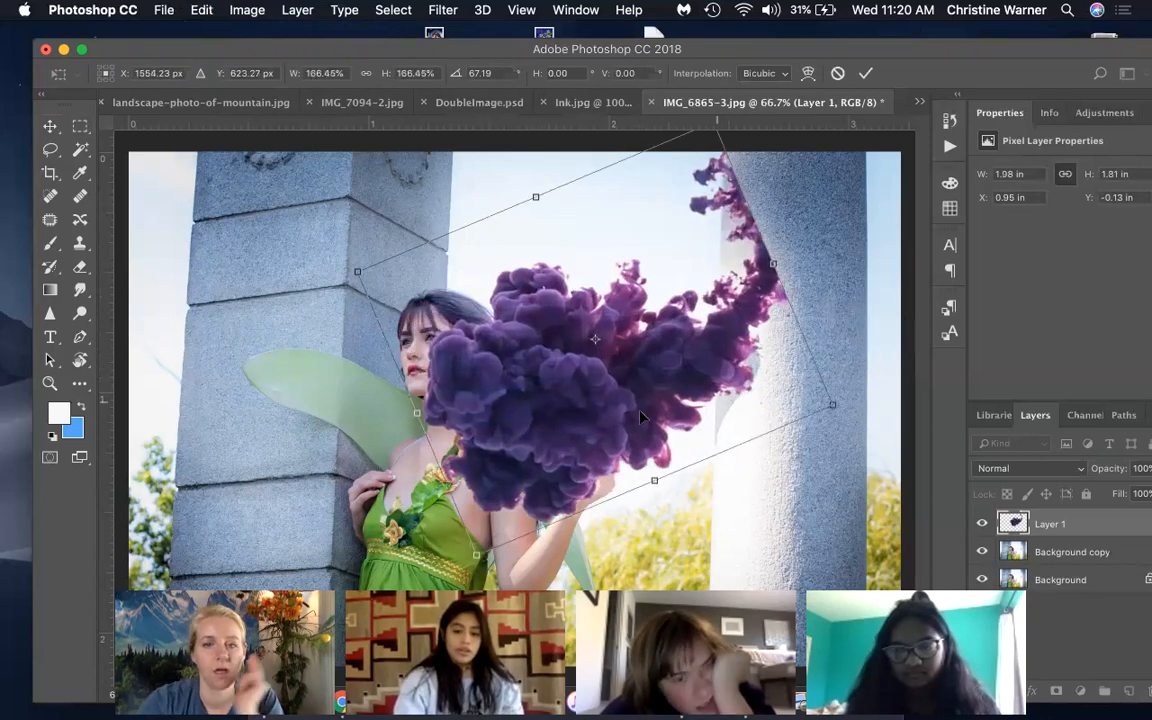
pyautogui.moveTo(632, 408); pyautogui.dragTo(571, 366)
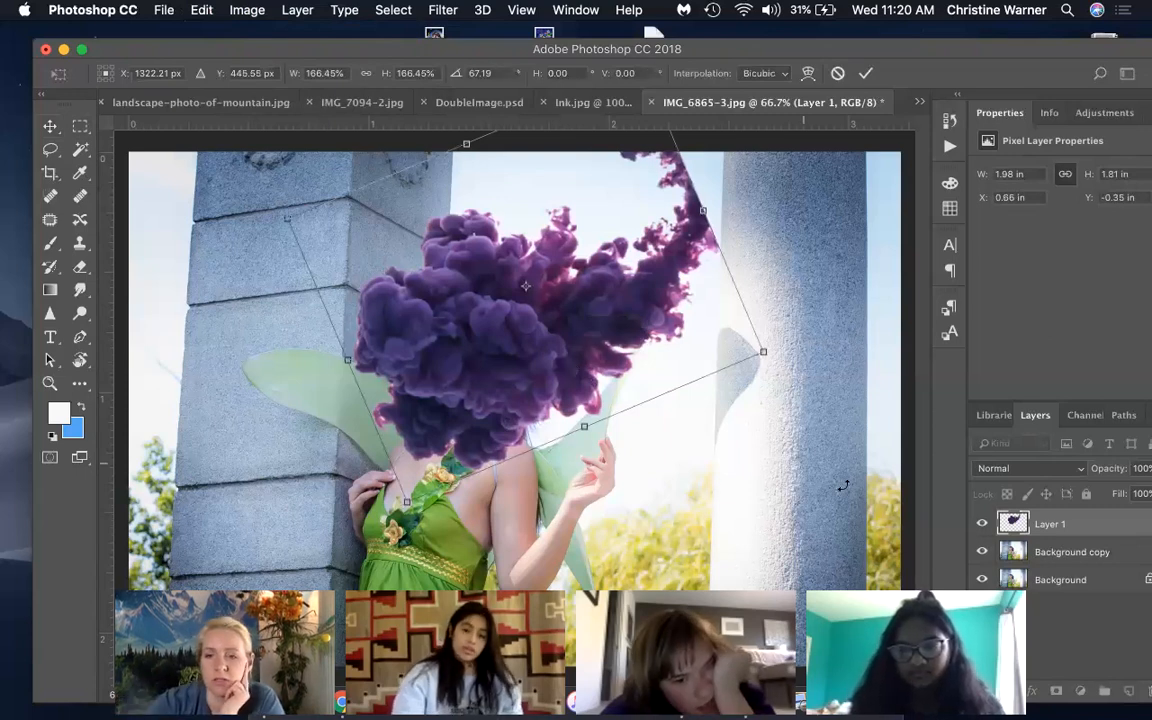
pyautogui.press('Return')
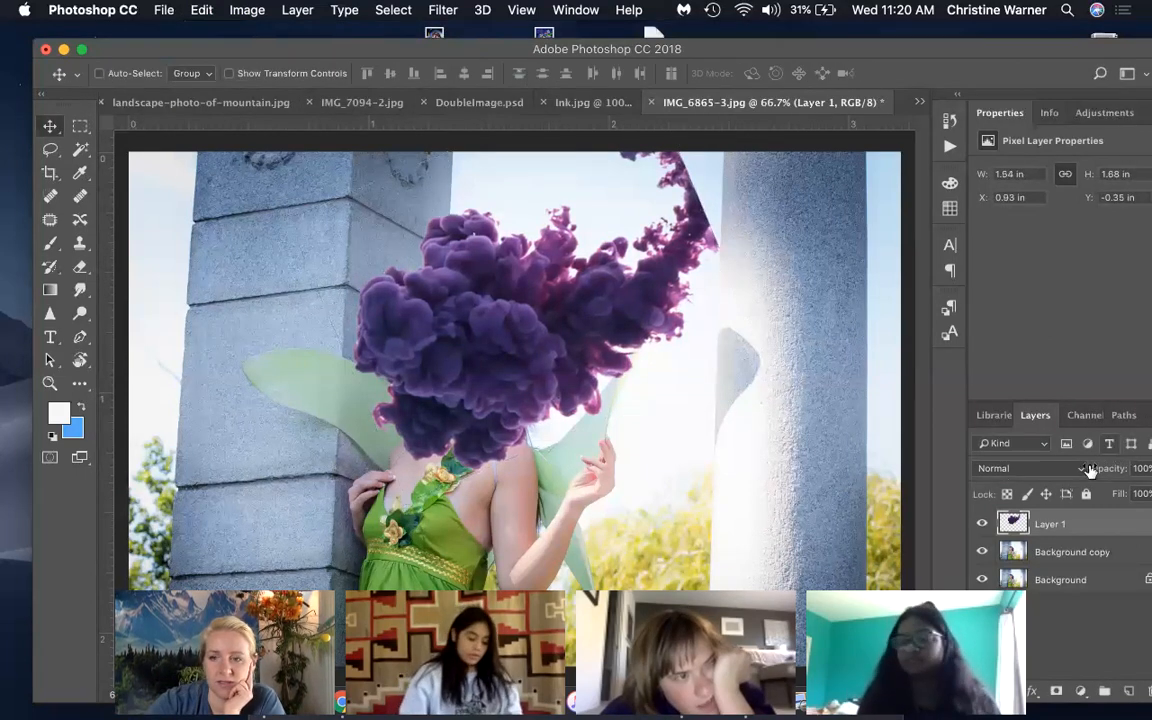
# Step: Lower Layer 1's opacity to 72% and nudge the ink cloud into alignment over the fairy's head and hair
pyautogui.click(1142, 468)
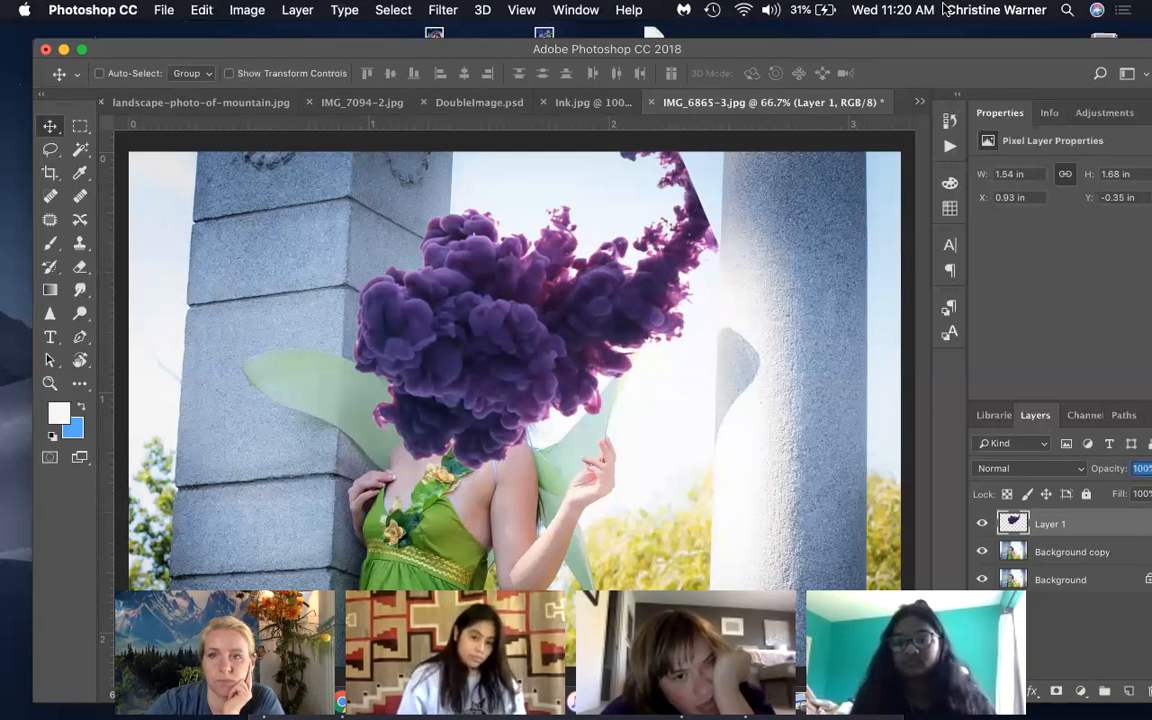
pyautogui.moveTo(959, 42); pyautogui.dragTo(912, 25)
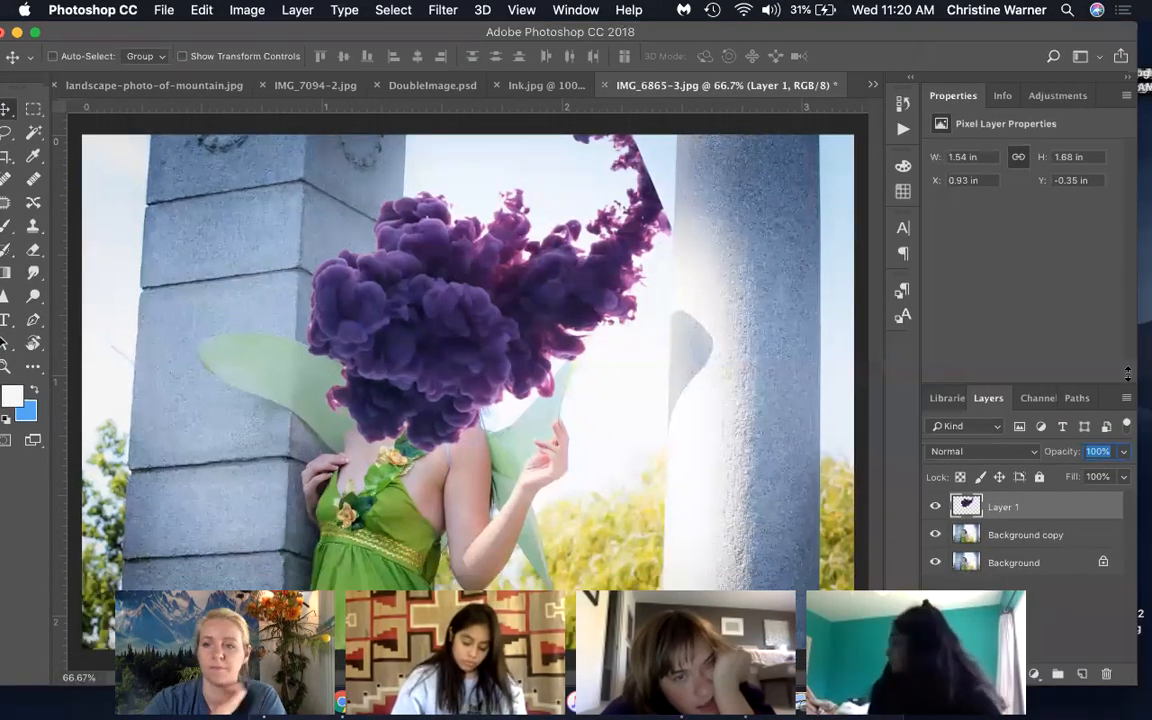
pyautogui.click(1123, 451)
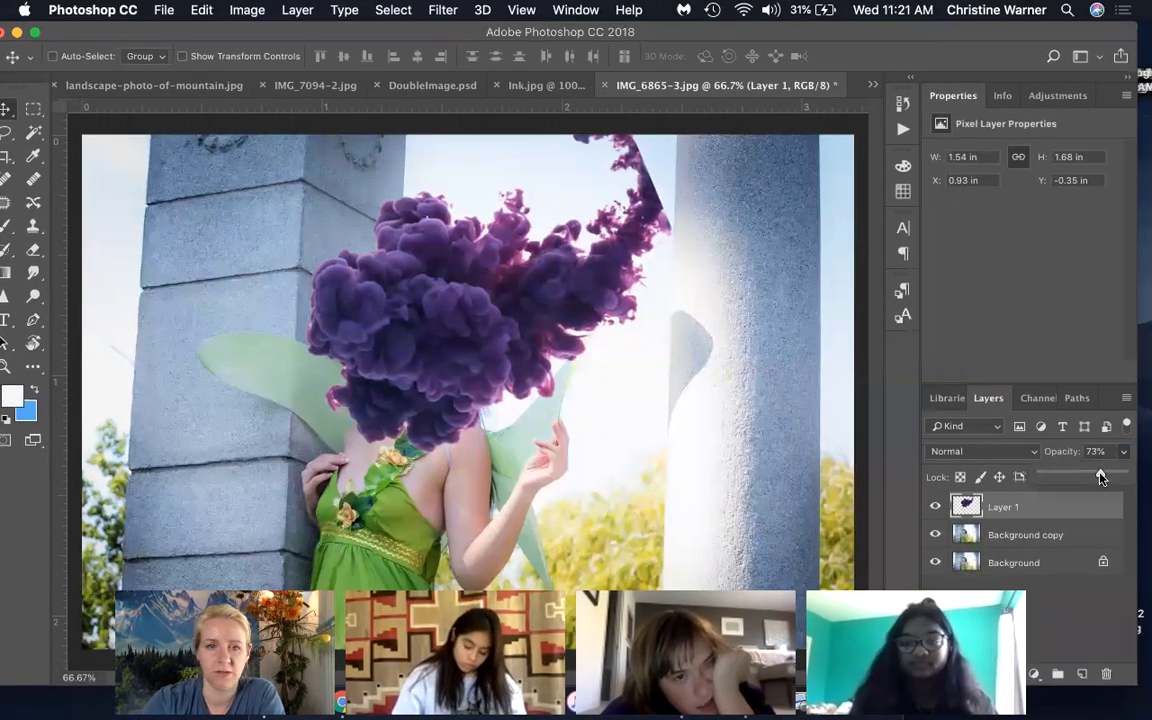
pyautogui.moveTo(1100, 478); pyautogui.dragTo(1099, 478)
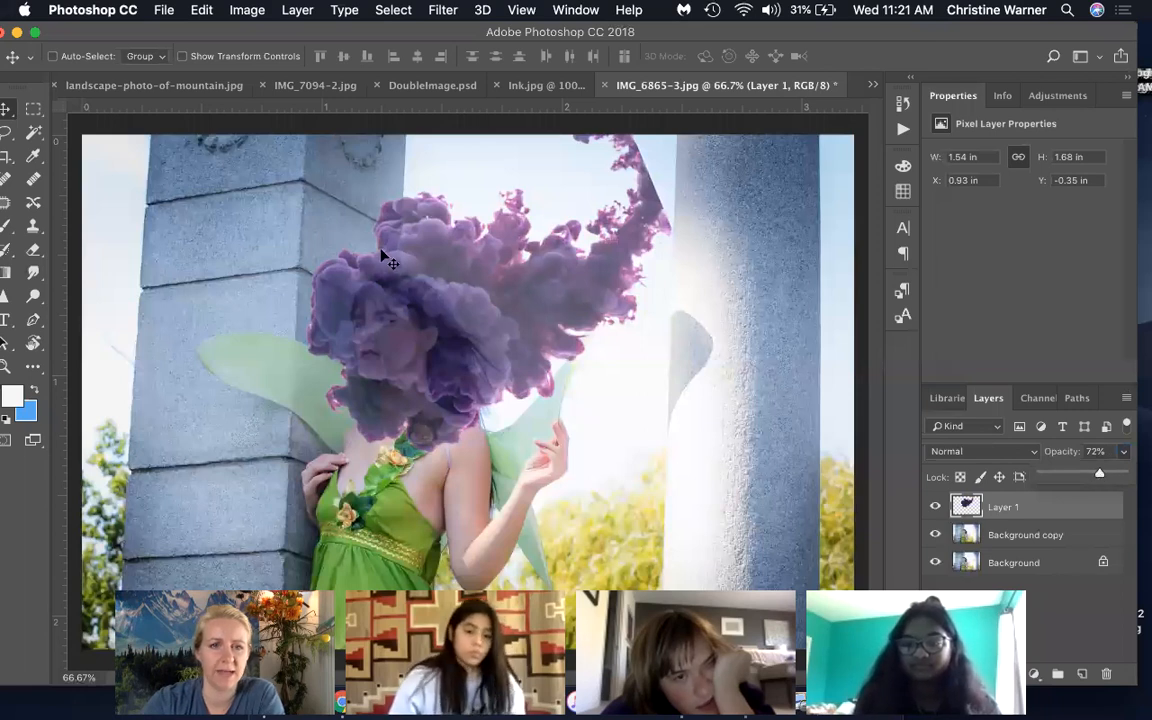
pyautogui.moveTo(457, 353); pyautogui.dragTo(470, 362)
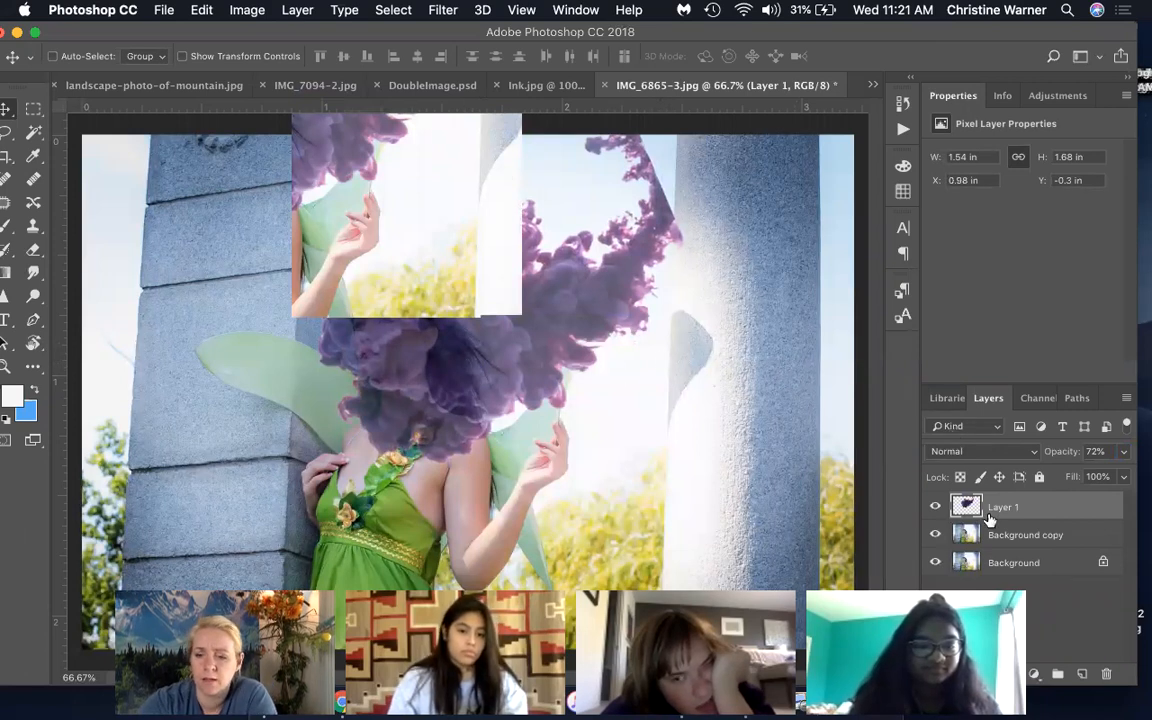
# Step: Restore Layer 1 to 100% opacity and hide it, making Background copy the active layer
pyautogui.click(1121, 452)
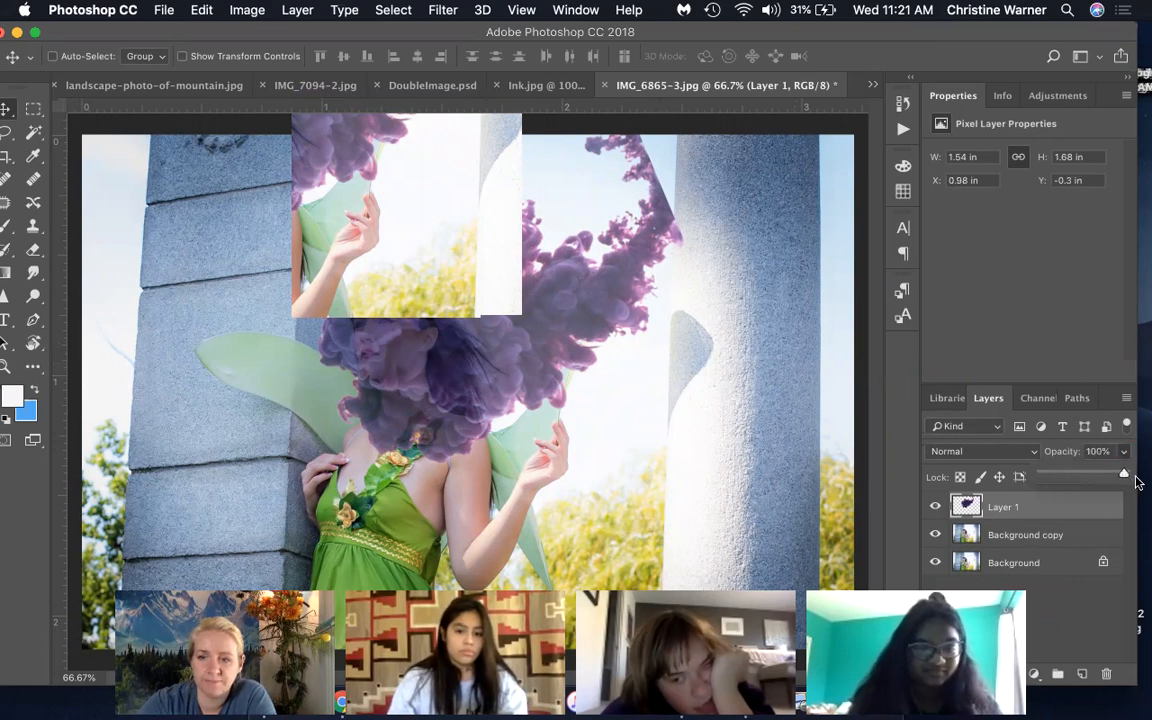
pyautogui.click(935, 508)
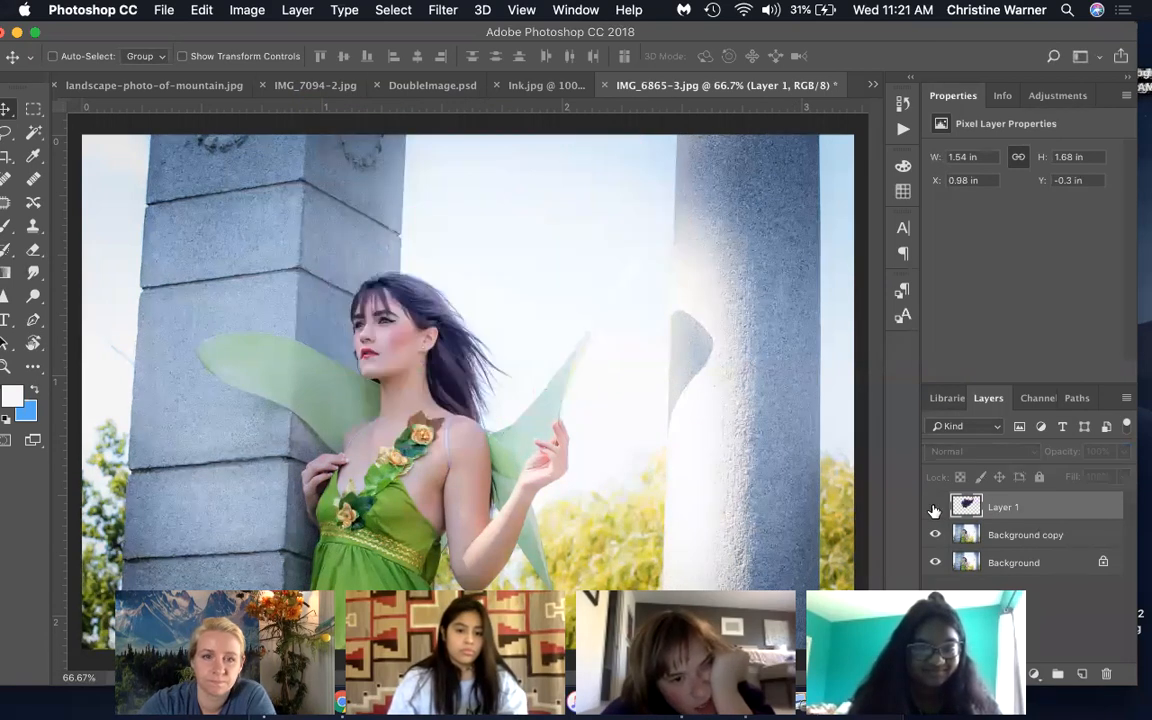
pyautogui.click(991, 535)
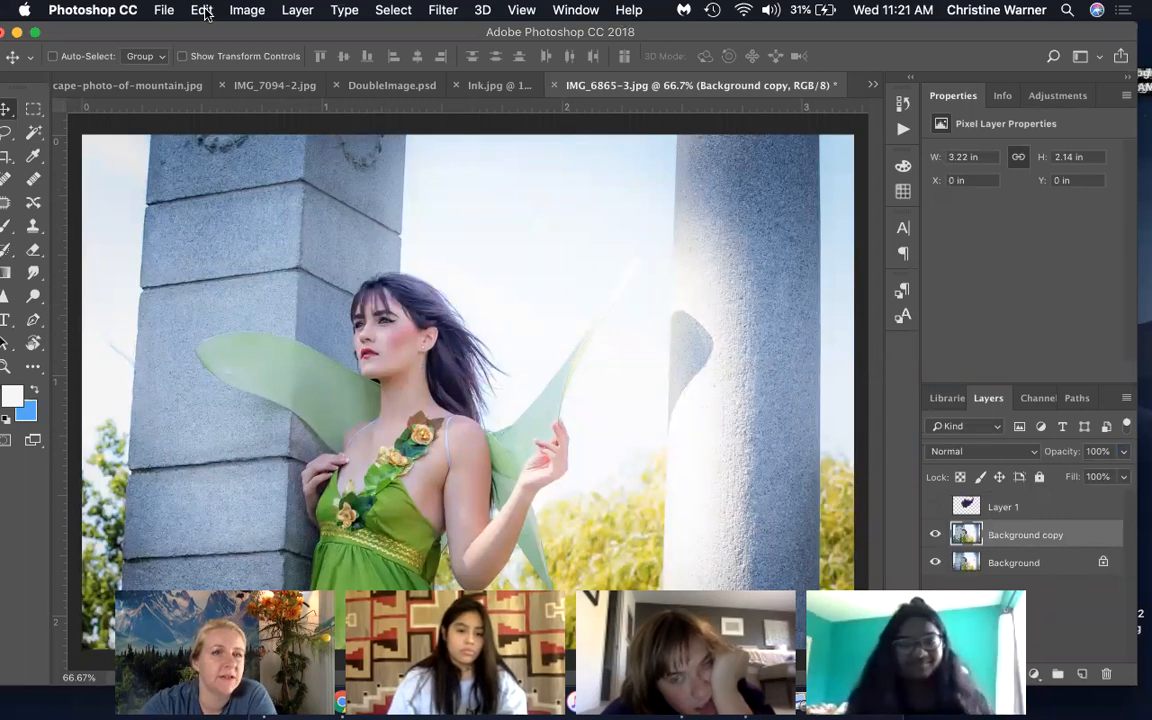
# Step: Load the Background copy Transparency channel as a new selection
pyautogui.click(395, 11)
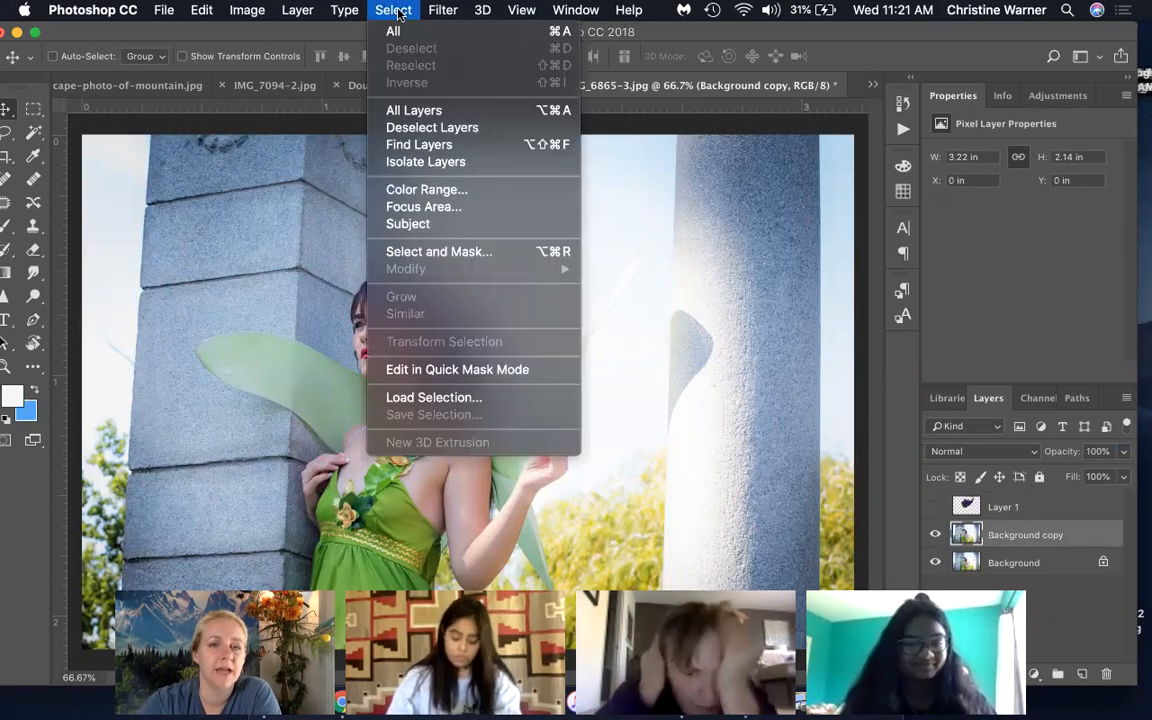
pyautogui.click(437, 397)
pyautogui.click(538, 242)
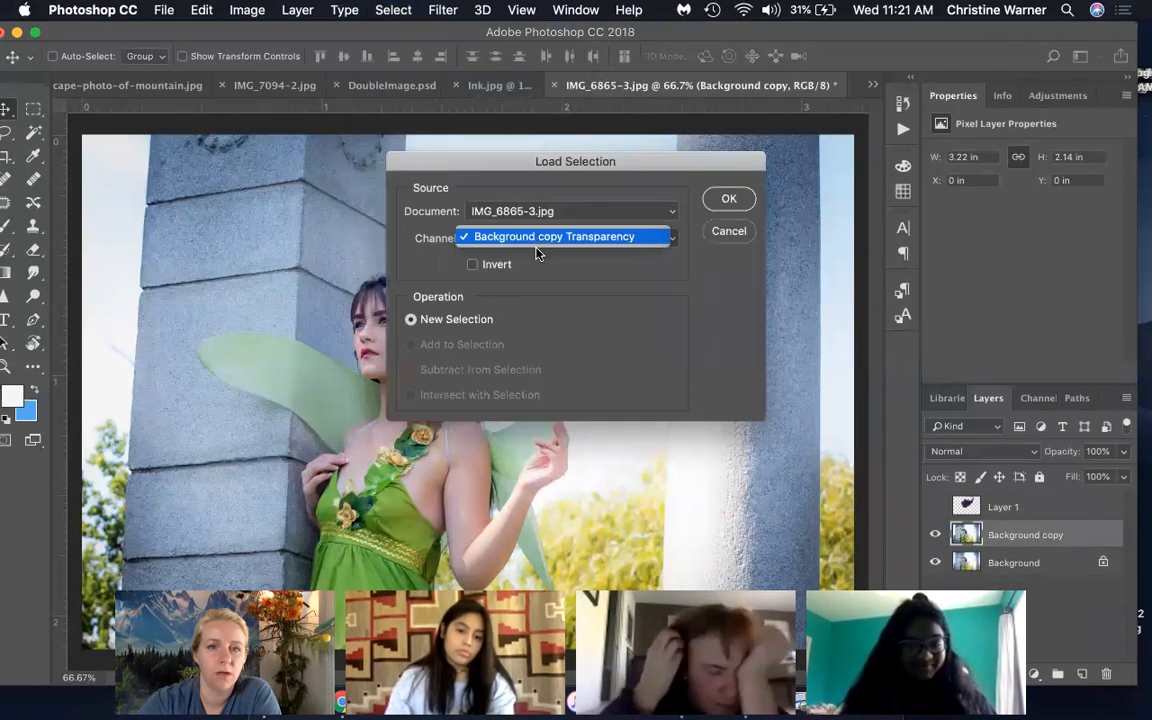
pyautogui.click(650, 291)
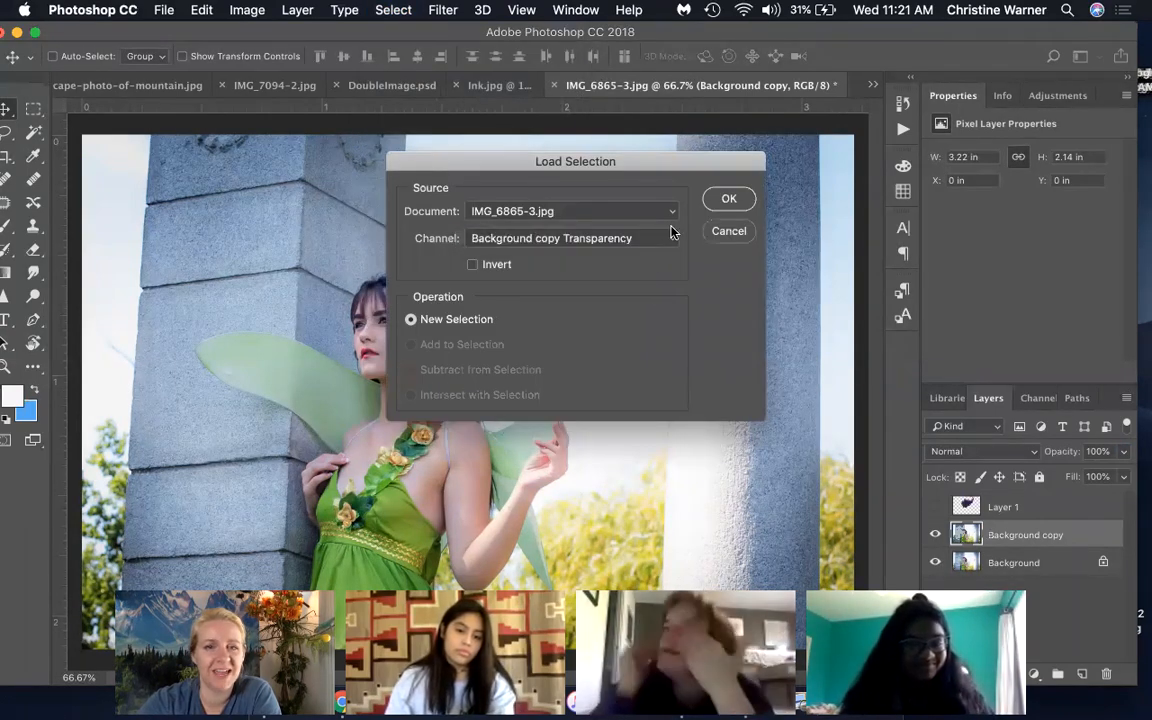
pyautogui.click(726, 206)
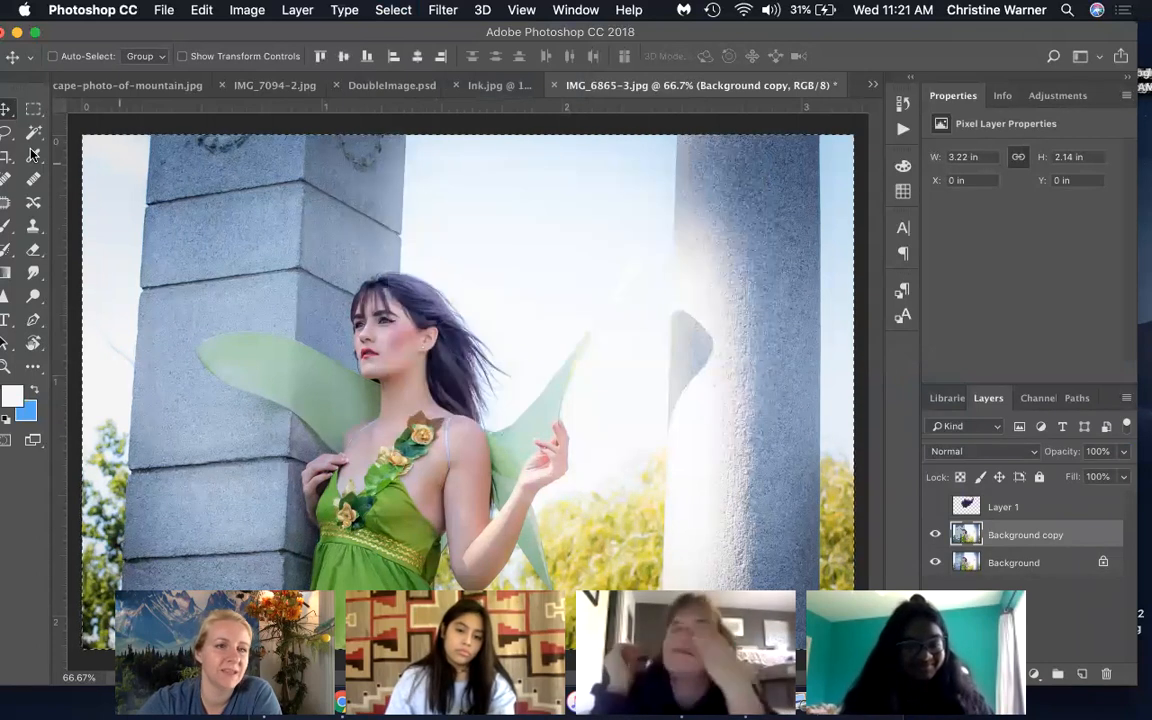
# Step: Select the fairy with the Quick Selection tool and save the selection as a new channel named Fairy
pyautogui.moveTo(30, 138); pyautogui.dragTo(100, 129)
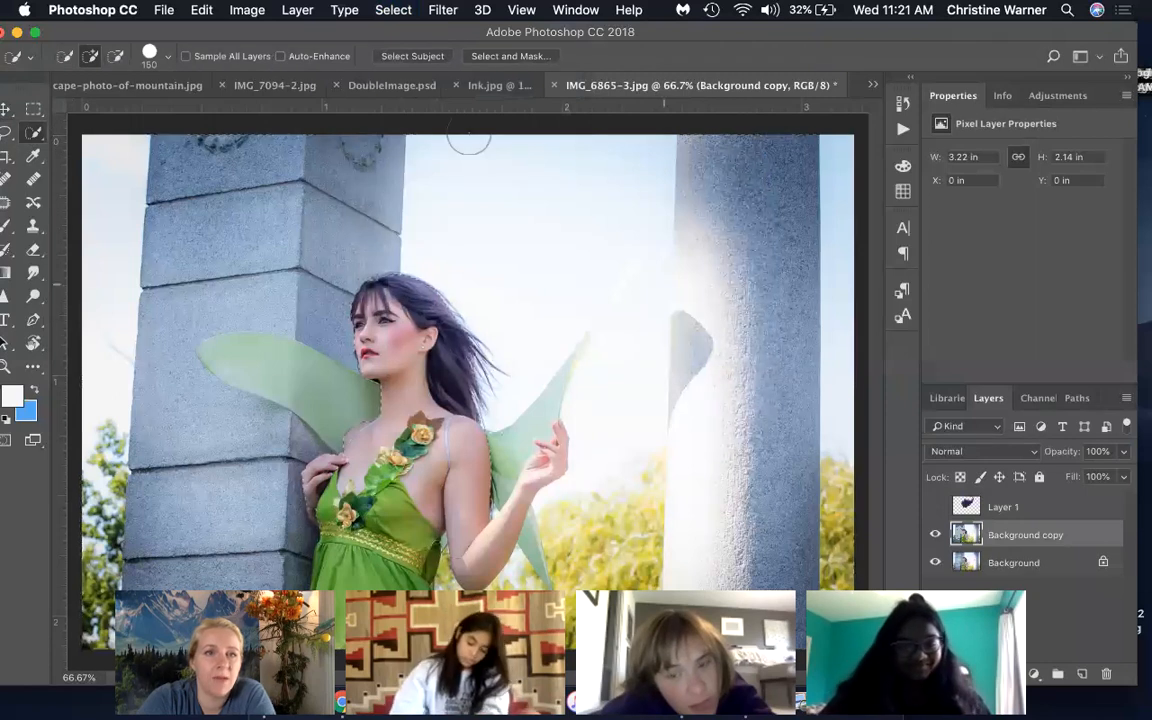
pyautogui.click(391, 10)
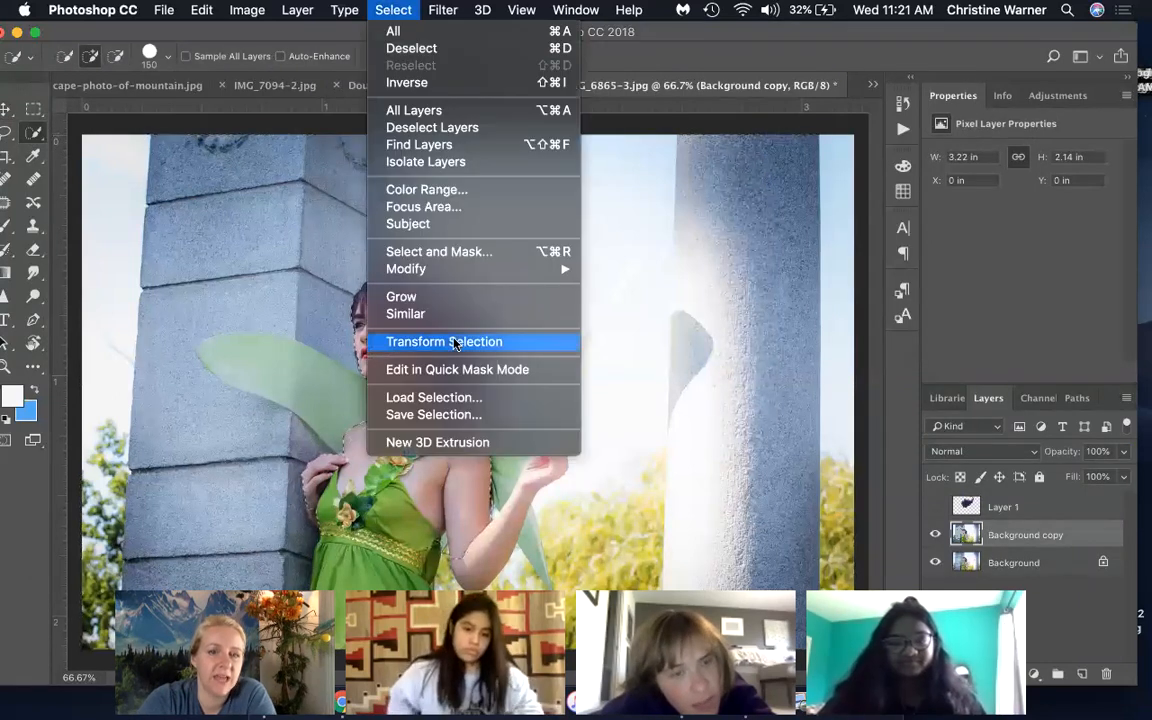
pyautogui.click(459, 416)
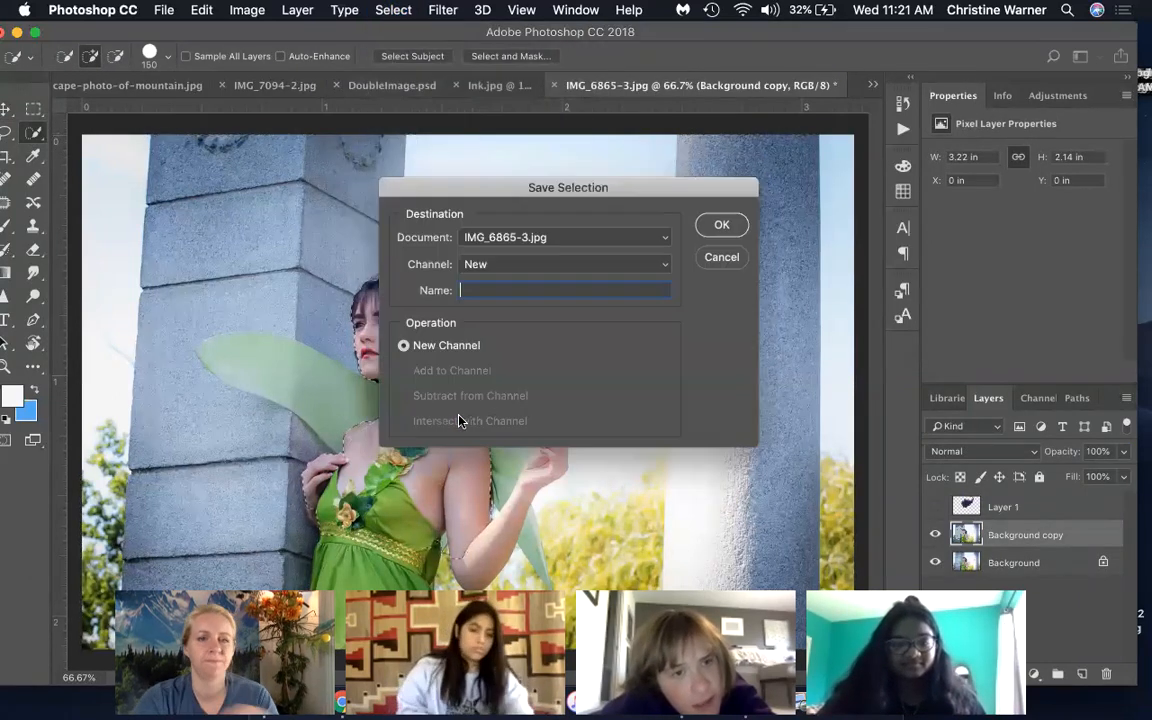
pyautogui.write('Fairy')
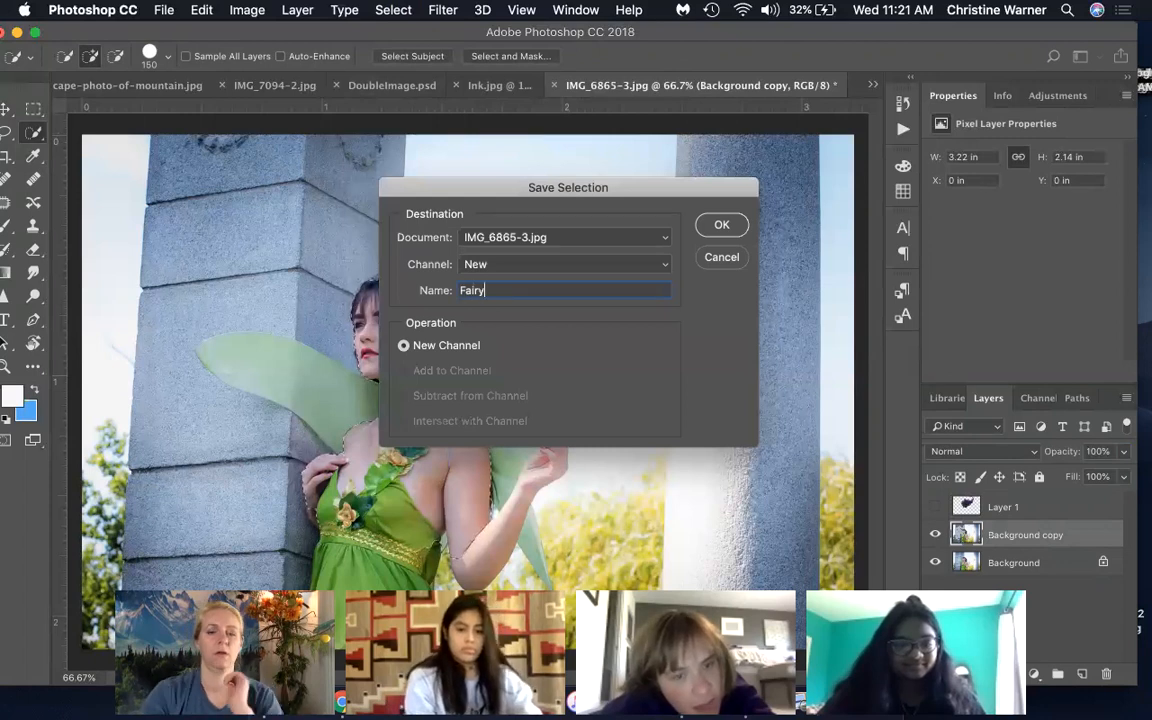
pyautogui.click(726, 225)
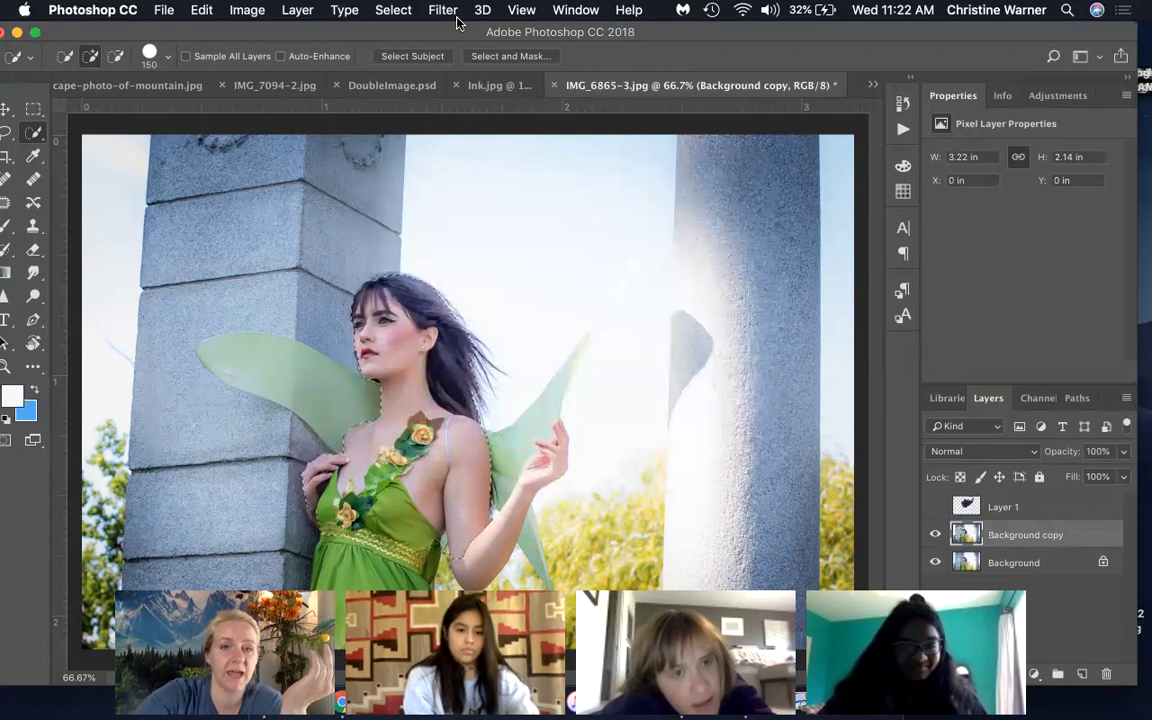
# Step: Load the saved Fairy channel as a new selection in IMG_6865-3.jpg
pyautogui.click(378, 14)
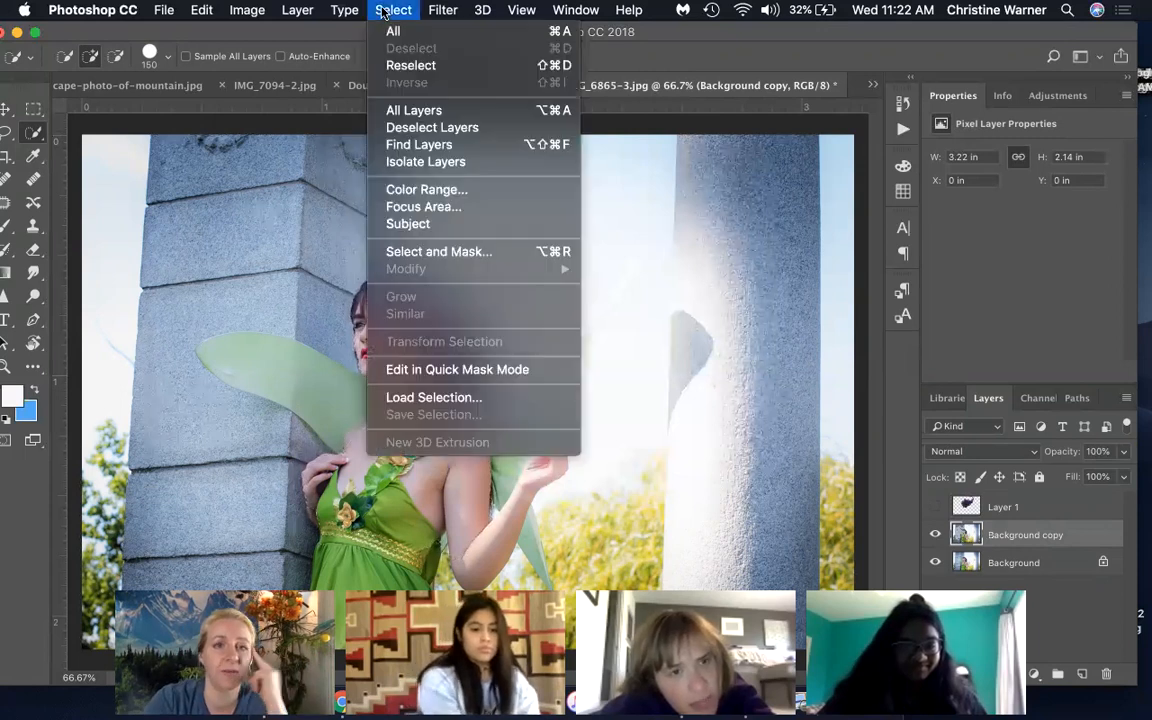
pyautogui.click(439, 401)
pyautogui.click(605, 237)
pyautogui.click(608, 264)
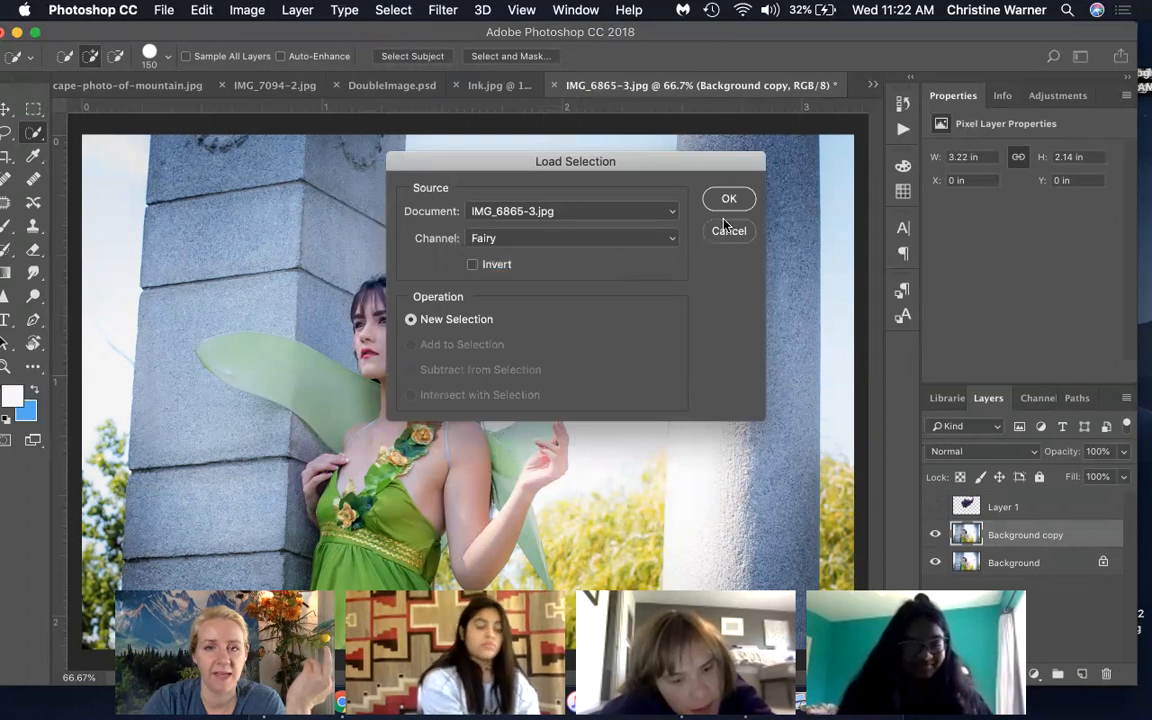
pyautogui.click(728, 197)
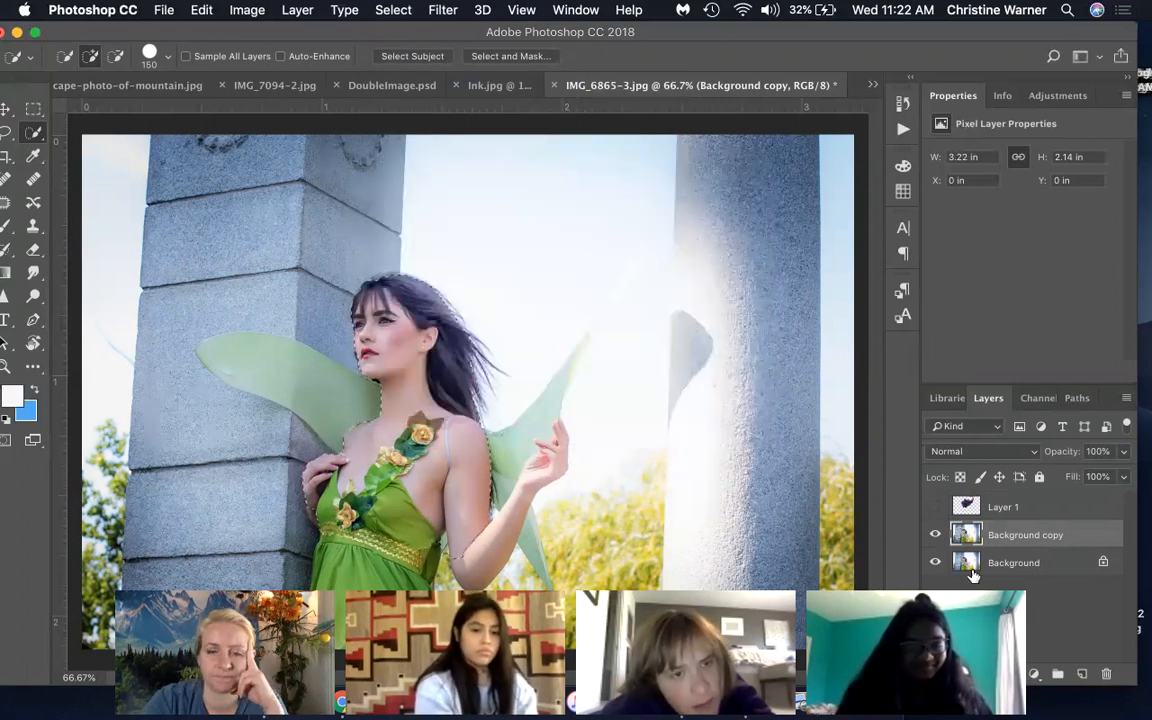
# Step: Show Layer 1 with the ink cloud and rename it iNk
pyautogui.click(1003, 507)
pyautogui.click(935, 507)
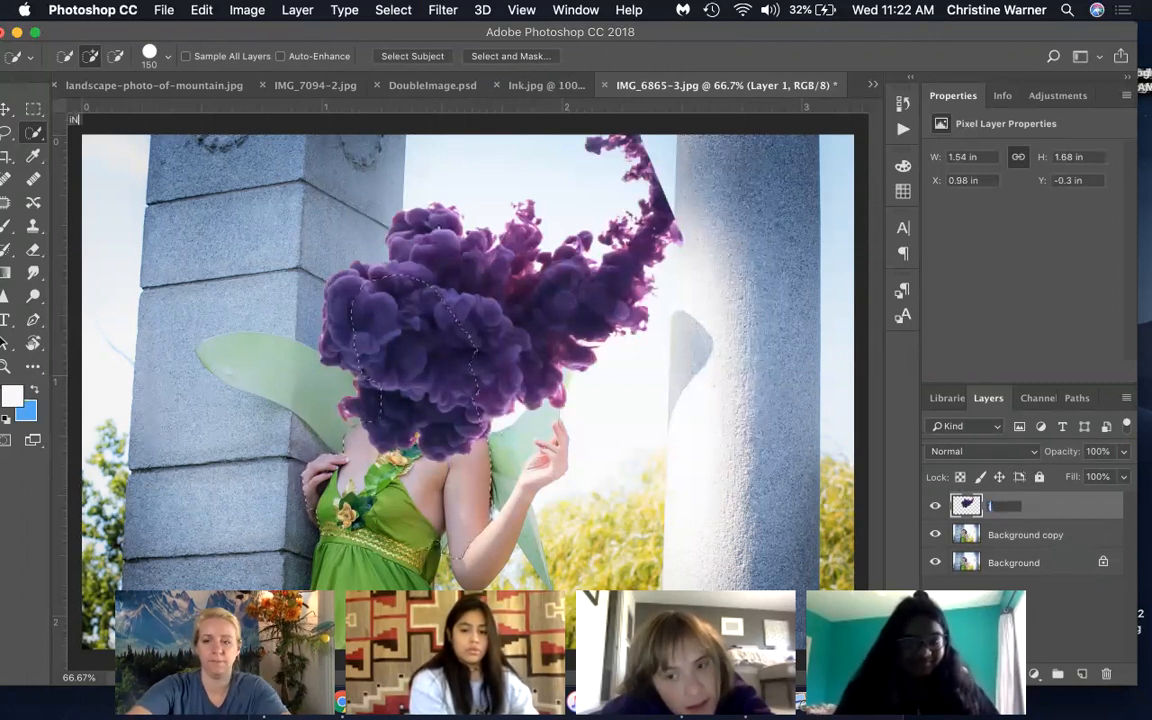
pyautogui.press('Return')
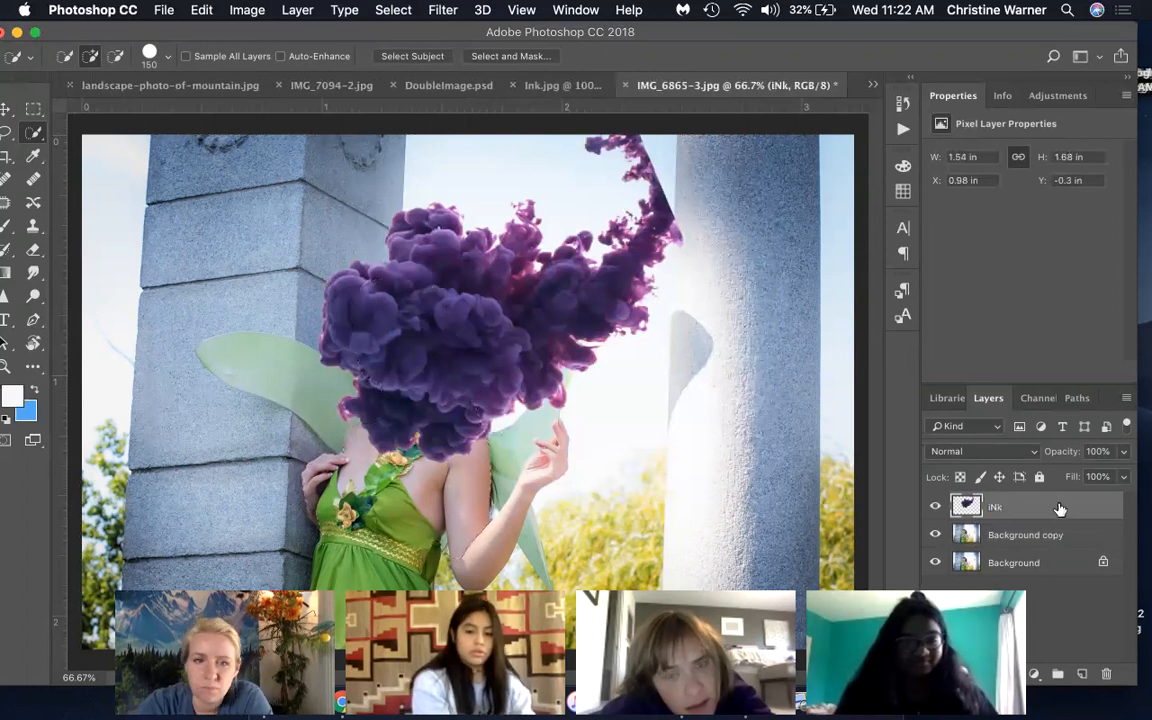
# Step: Try masking the iNk layer with the inverse of the fairy selection, and undo it
pyautogui.click(396, 12)
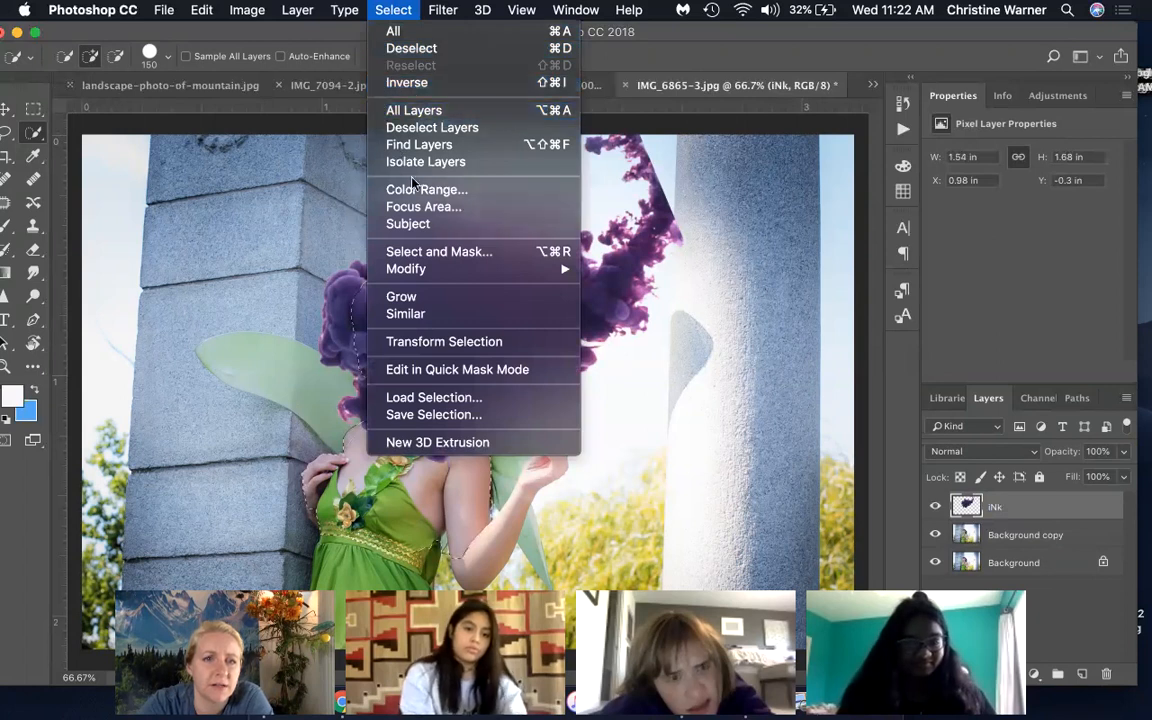
pyautogui.click(410, 82)
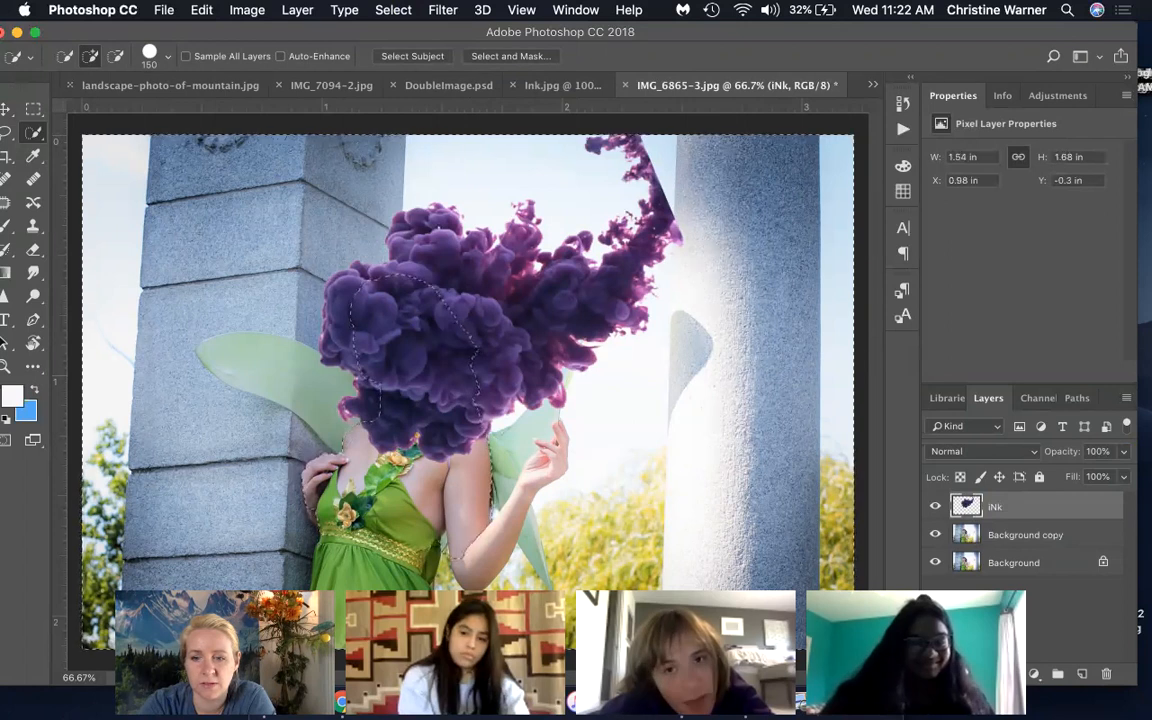
pyautogui.click(1010, 674)
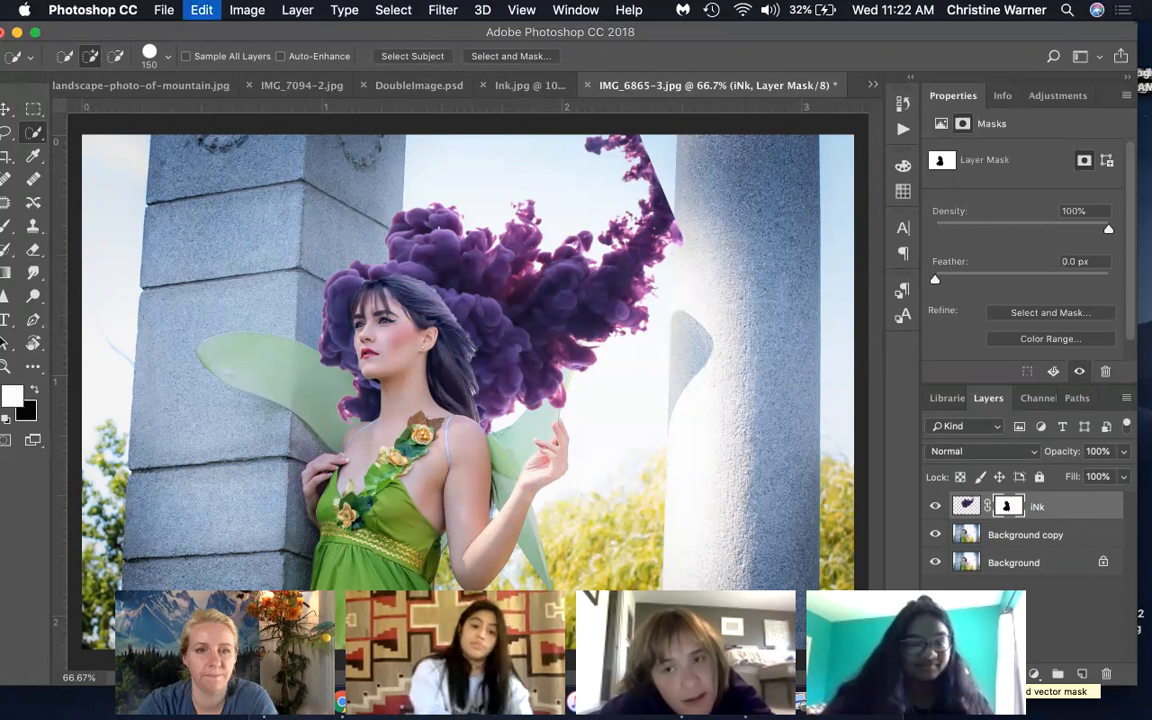
pyautogui.press('super+z')
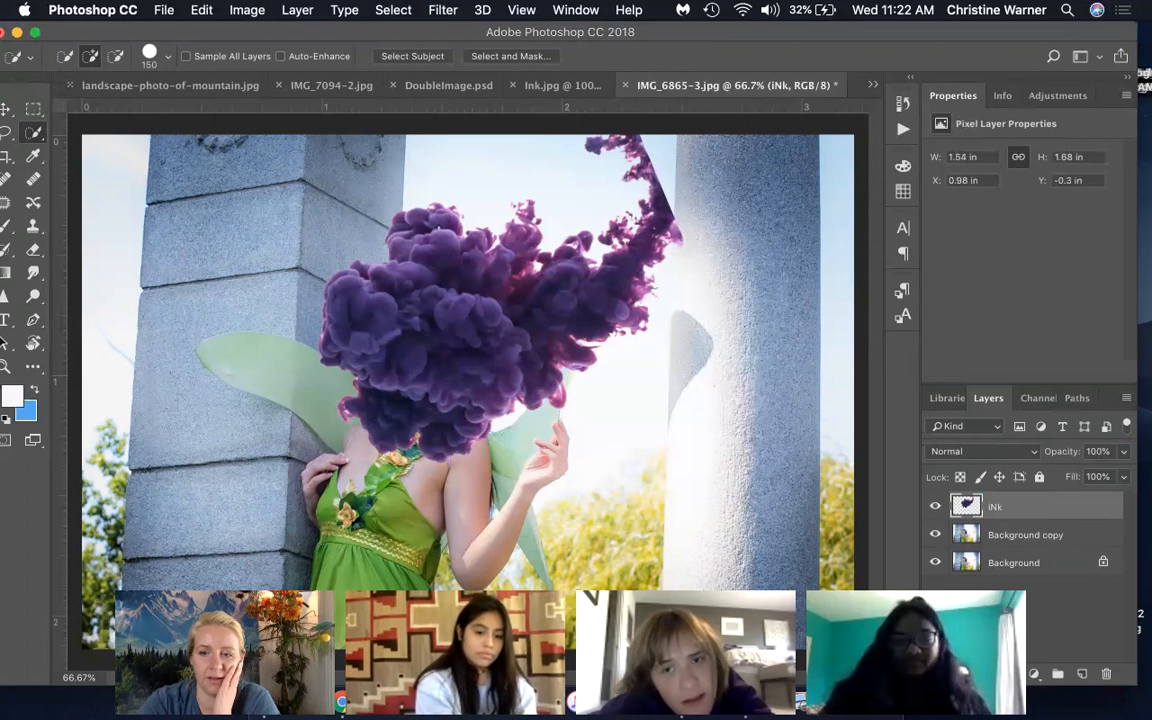
# Step: Add a blank layer mask to the iNk layer, load the saved Fairy channel as a new selection, and invert it
pyautogui.click(1010, 674)
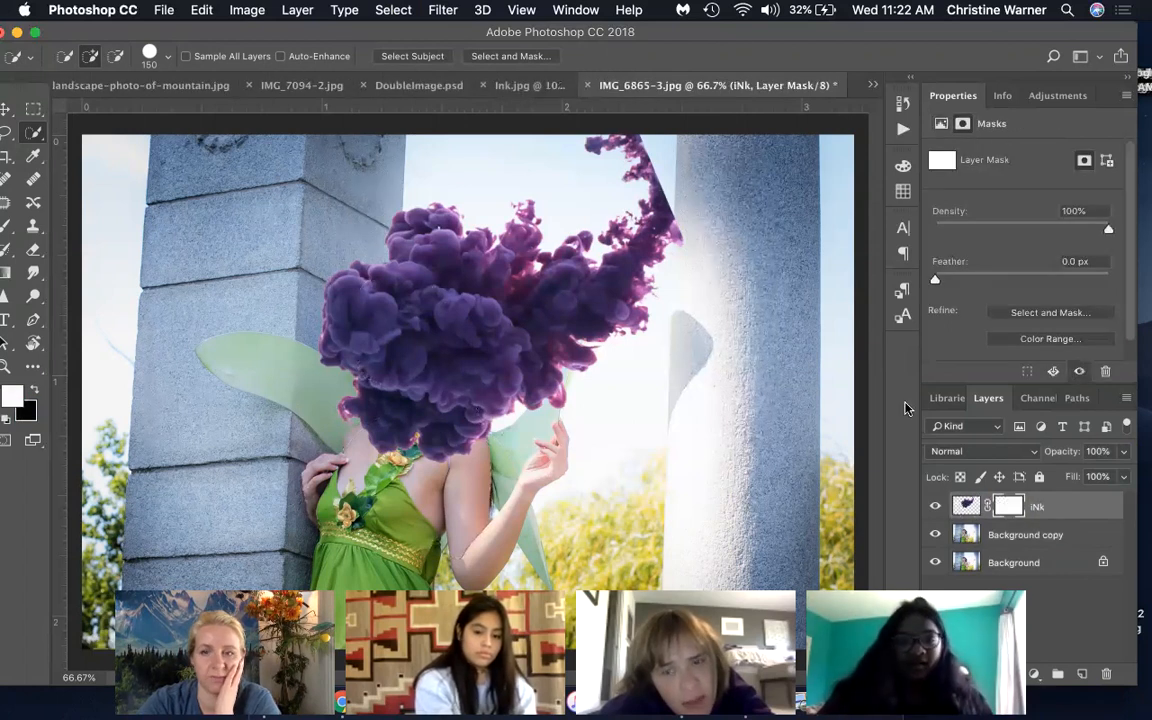
pyautogui.click(970, 537)
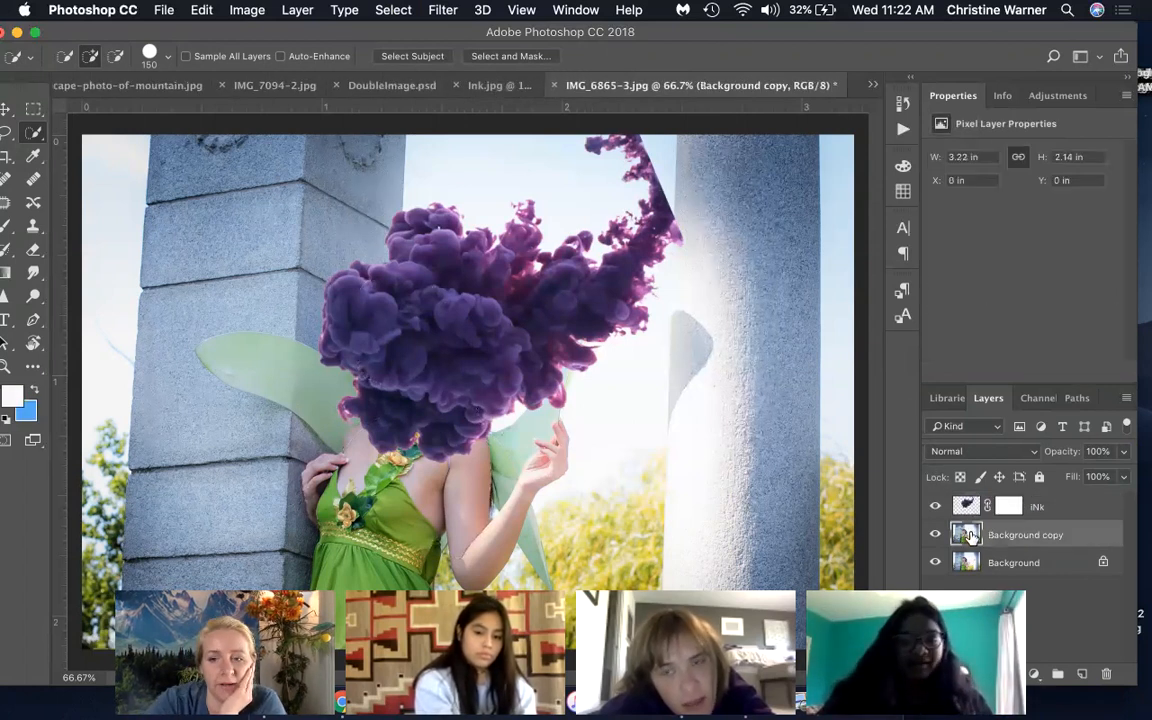
pyautogui.click(443, 12)
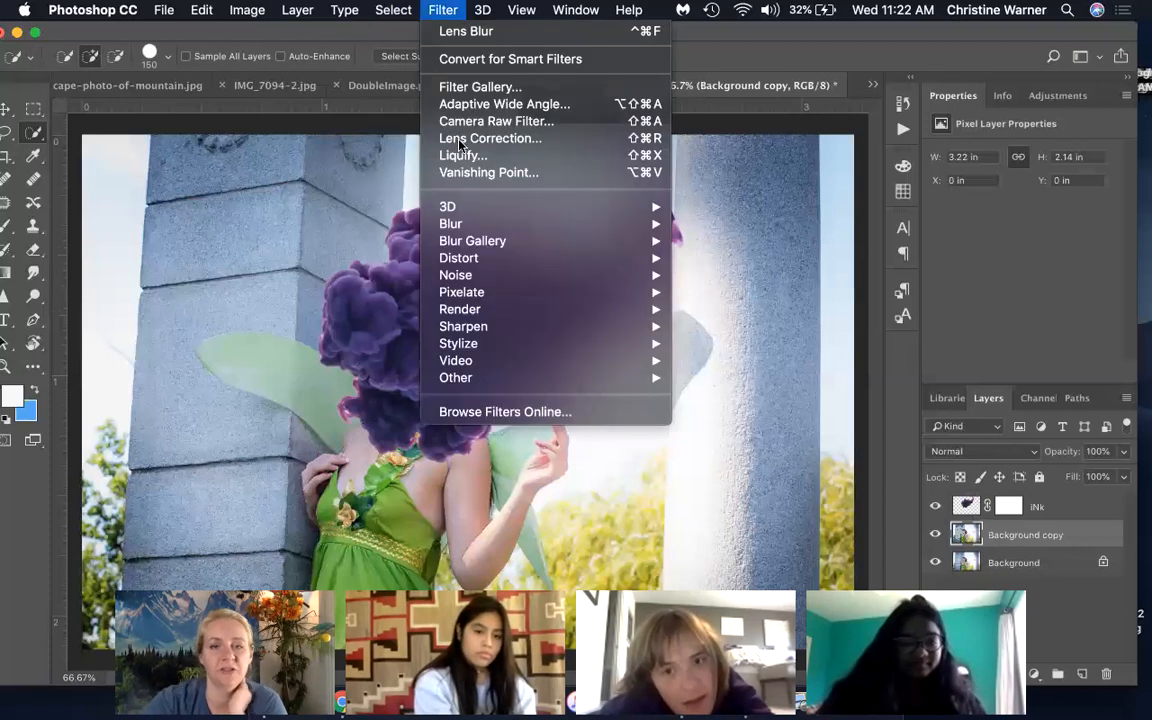
pyautogui.moveTo(393, 10)
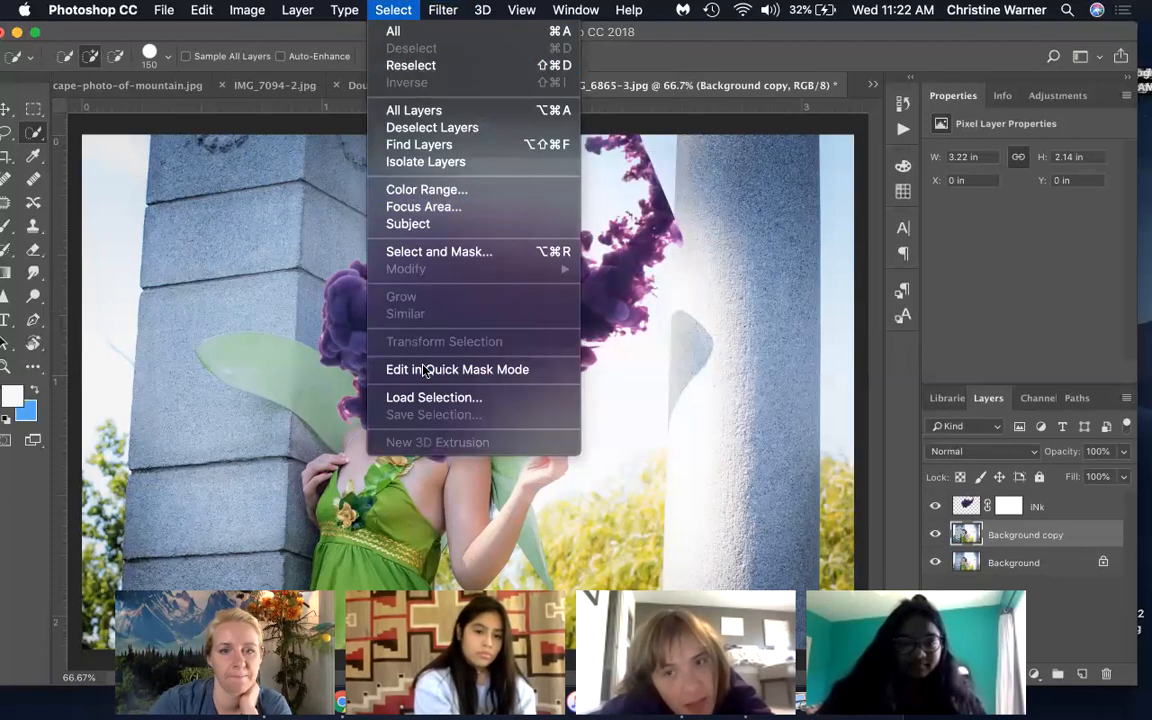
pyautogui.click(424, 397)
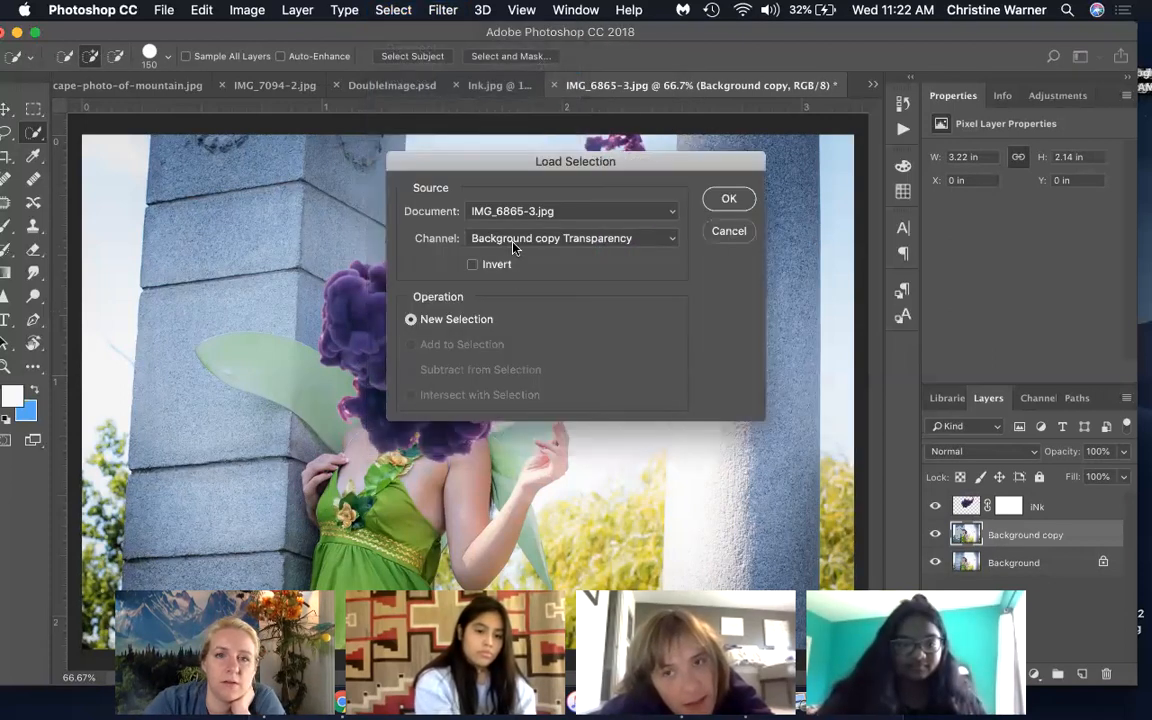
pyautogui.click(603, 244)
pyautogui.click(555, 260)
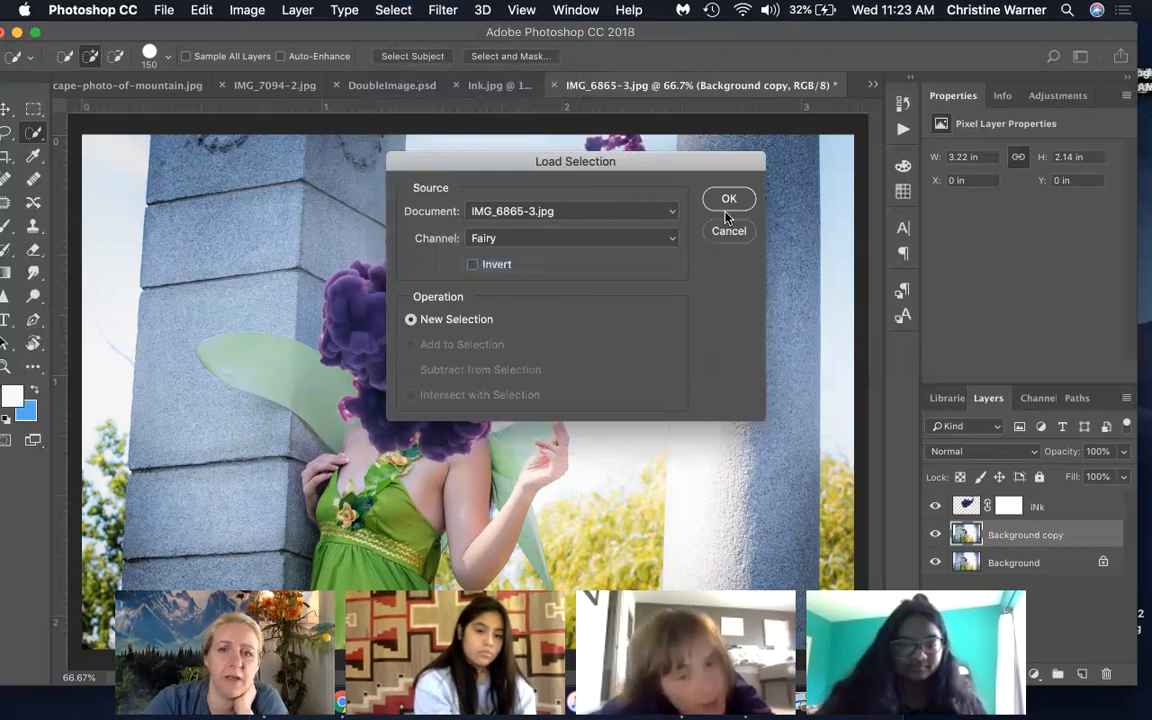
pyautogui.click(729, 199)
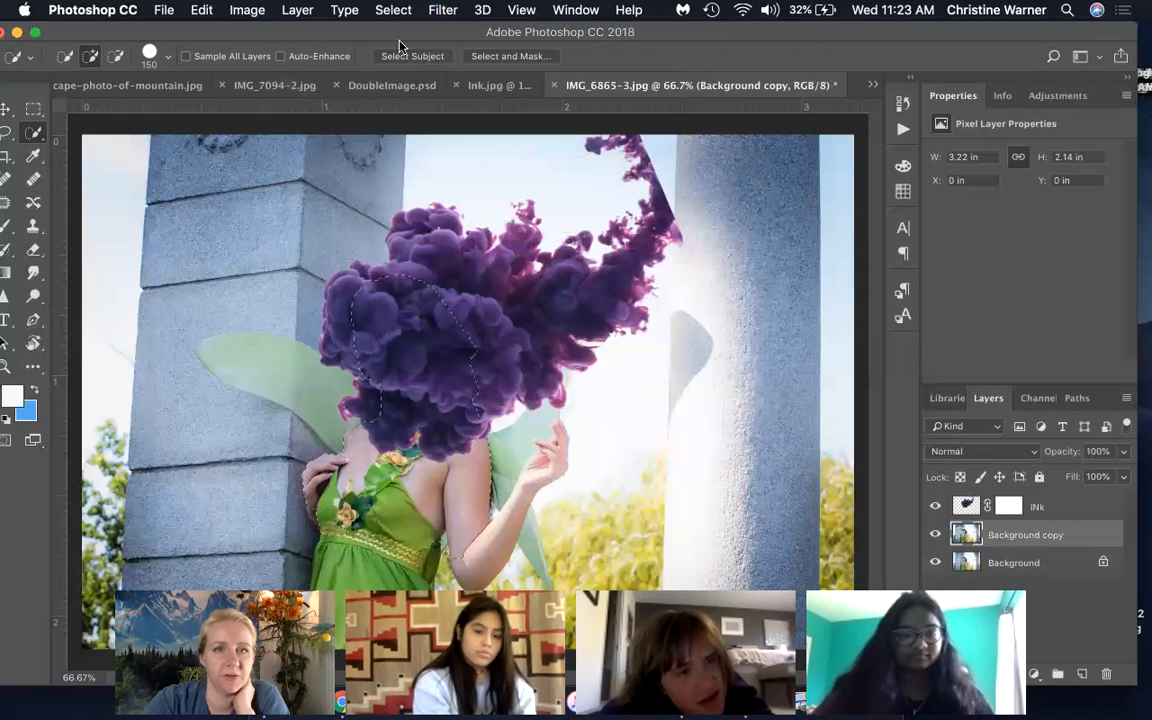
pyautogui.click(393, 10)
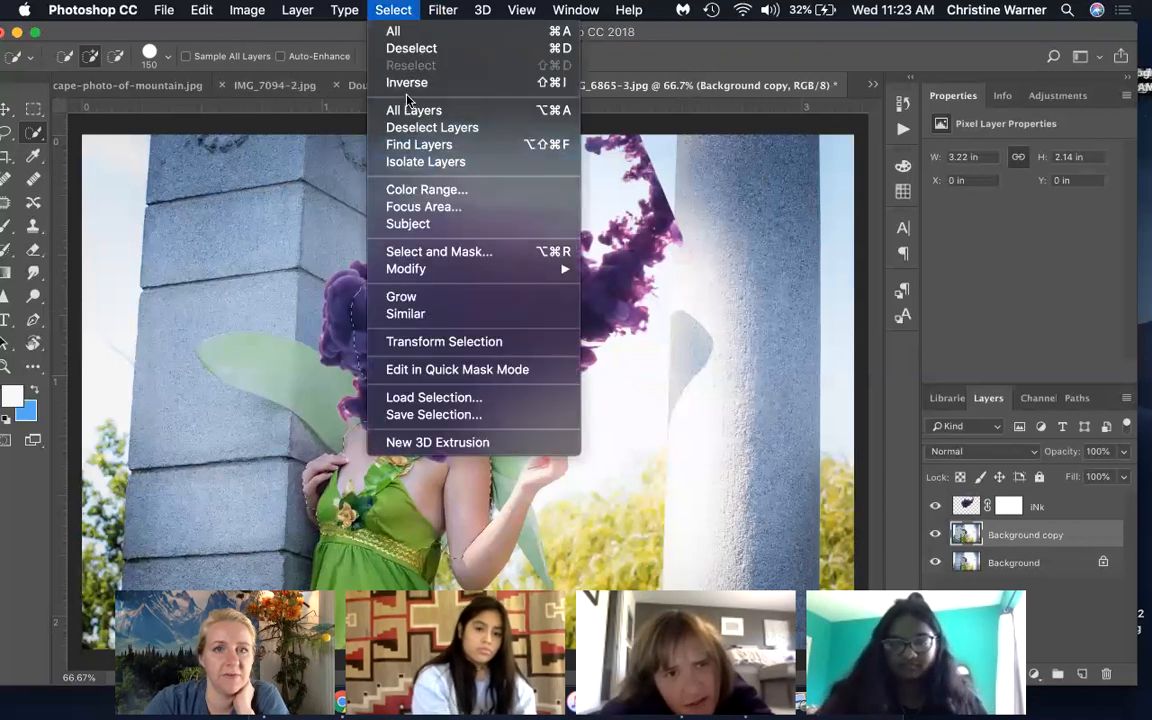
pyautogui.click(407, 85)
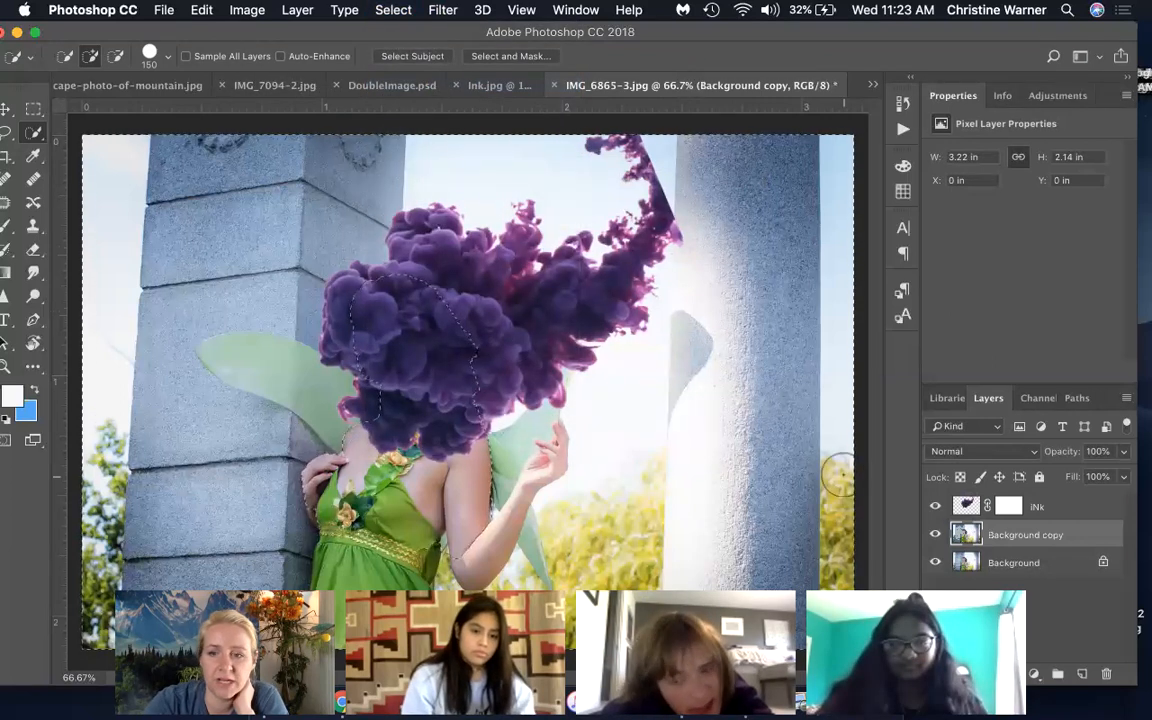
# Step: Paint black on the iNk layer mask with the Brush at 40% opacity over the ink in front of the fairy's face
pyautogui.click(1005, 507)
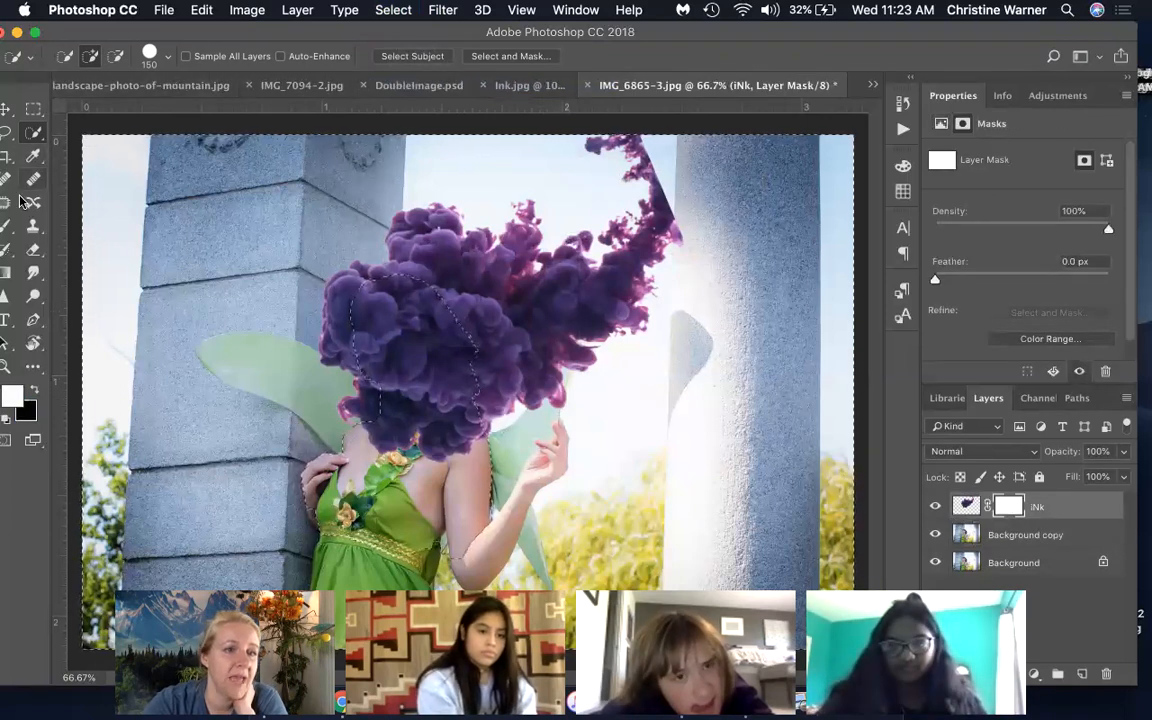
pyautogui.click(7, 227)
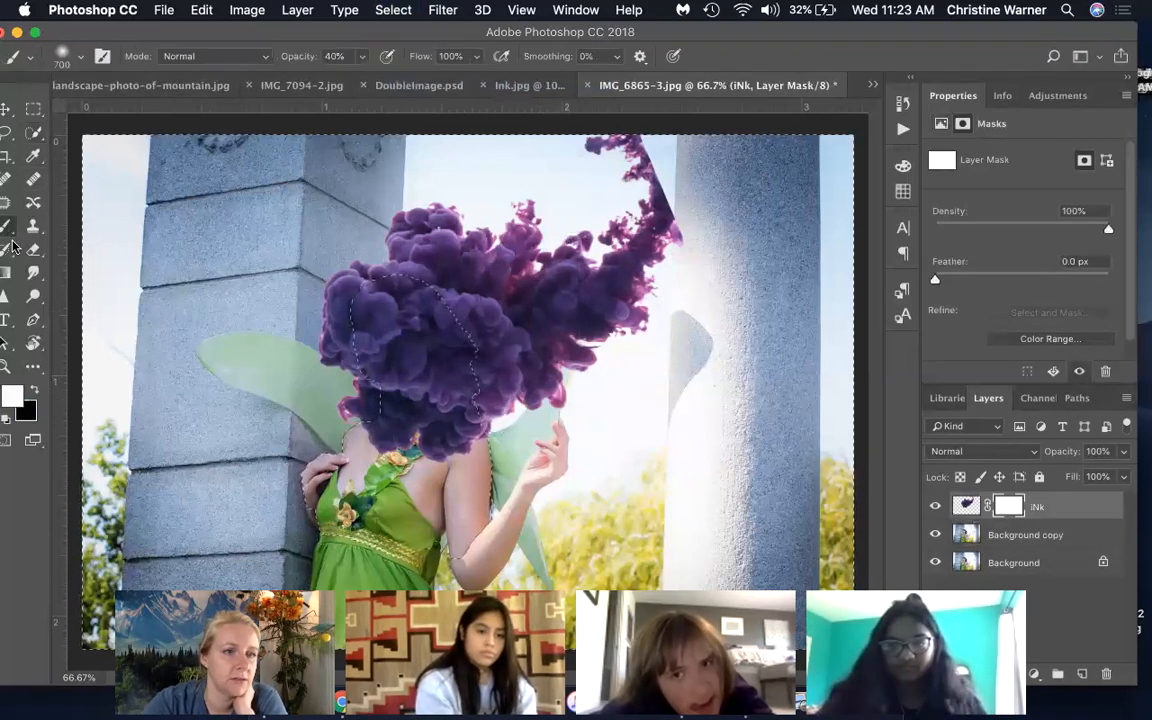
pyautogui.click(34, 390)
pyautogui.click(279, 358)
pyautogui.click(279, 357)
pyautogui.click(279, 357)
# Step: Mask out the ink in front of the face with a size 250 black brush at 92% opacity, and deselect
pyautogui.click(362, 56)
pyautogui.moveTo(361, 76); pyautogui.dragTo(405, 77)
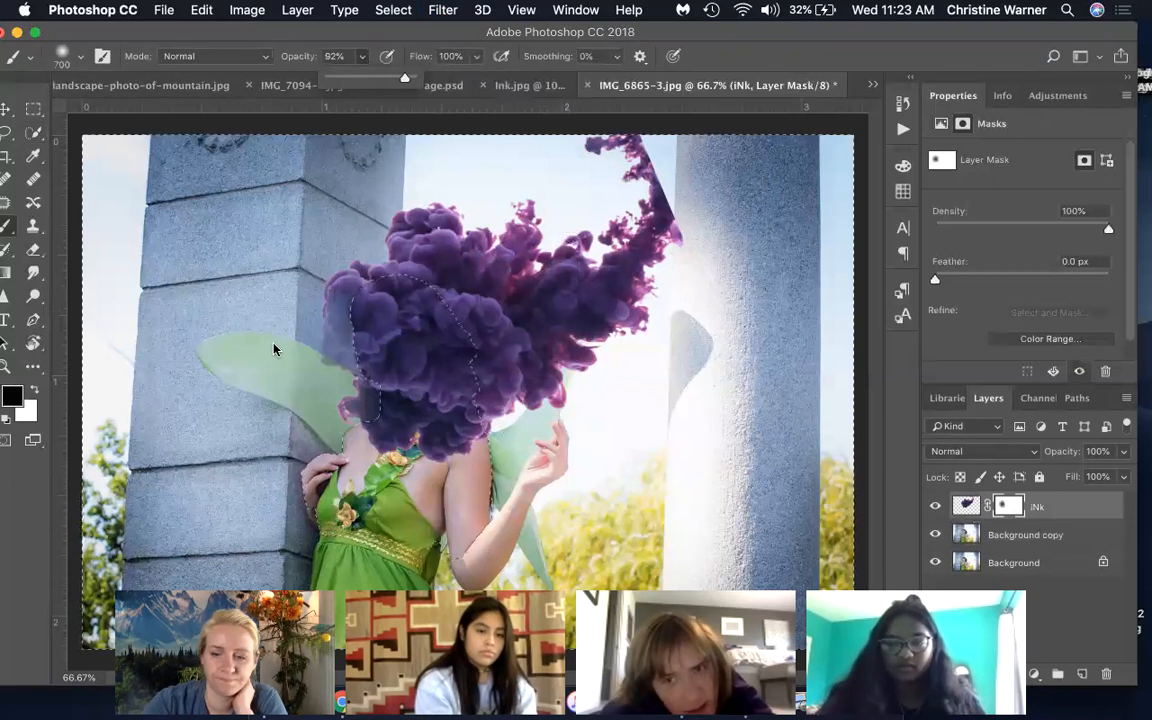
pyautogui.press('[')
pyautogui.press('[')
pyautogui.press('[')
pyautogui.press('[')
pyautogui.press('[')
pyautogui.moveTo(331, 338)
pyautogui.mouseDown()
pyautogui.moveTo(325, 372)
pyautogui.moveTo(358, 403)
pyautogui.moveTo(300, 305)
pyautogui.moveTo(322, 308)
pyautogui.moveTo(333, 263)
pyautogui.mouseUp()
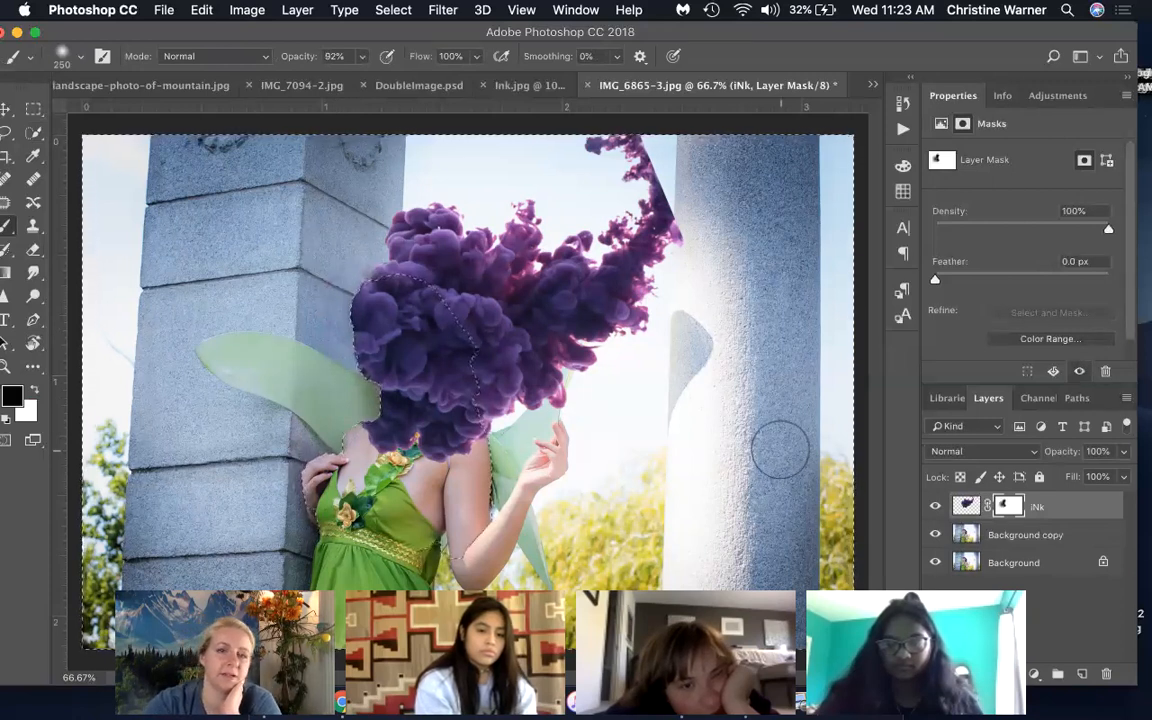
pyautogui.press('super+d')
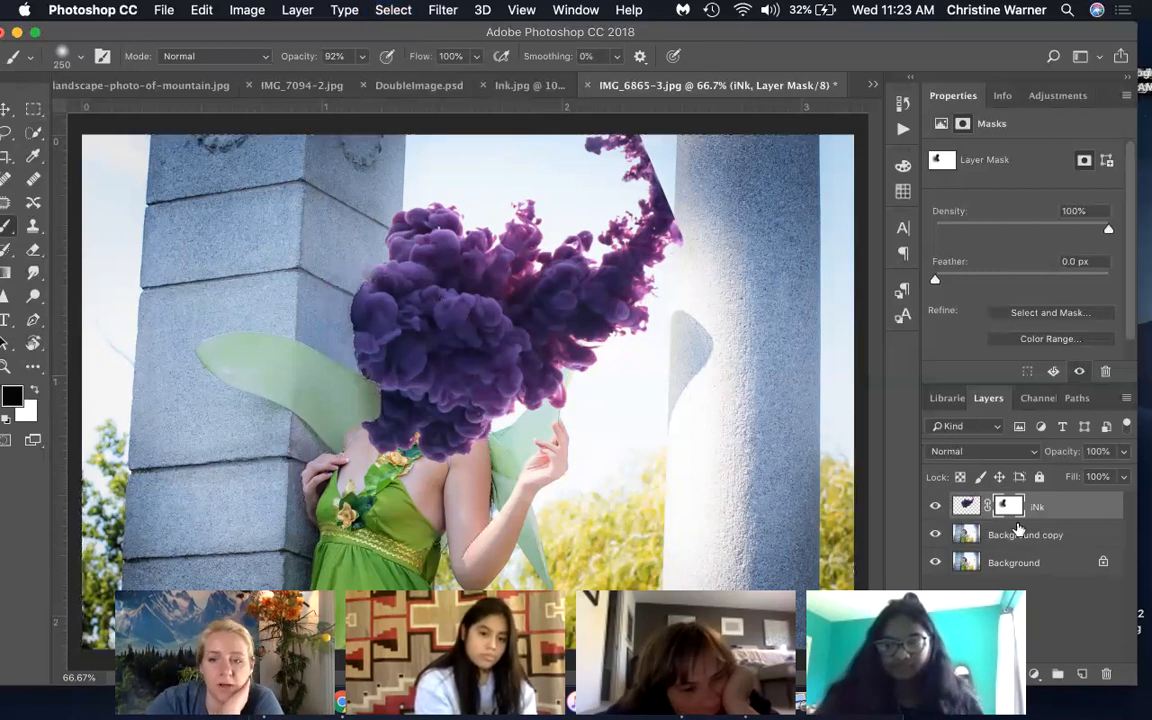
# Step: Duplicate the Background copy layer, place the duplicate above the iNk layer, and give it a blank layer mask
pyautogui.click(966, 507)
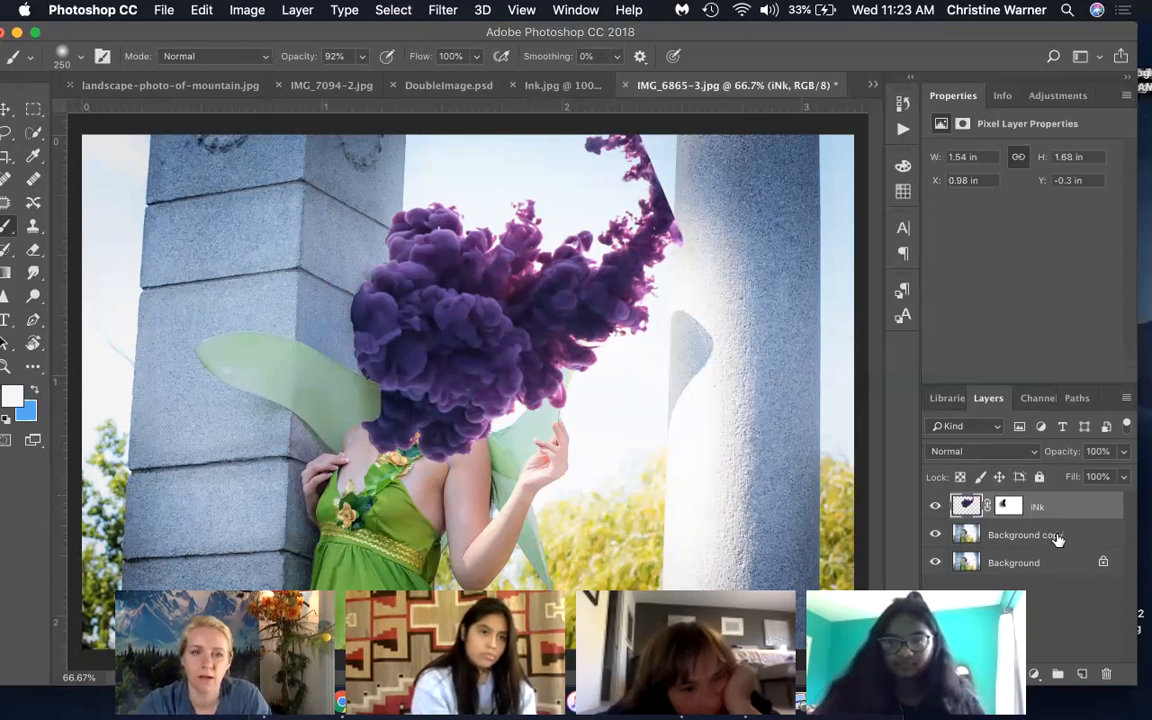
pyautogui.moveTo(1081, 679); pyautogui.dragTo(1082, 679)
pyautogui.moveTo(1029, 538); pyautogui.dragTo(1031, 509)
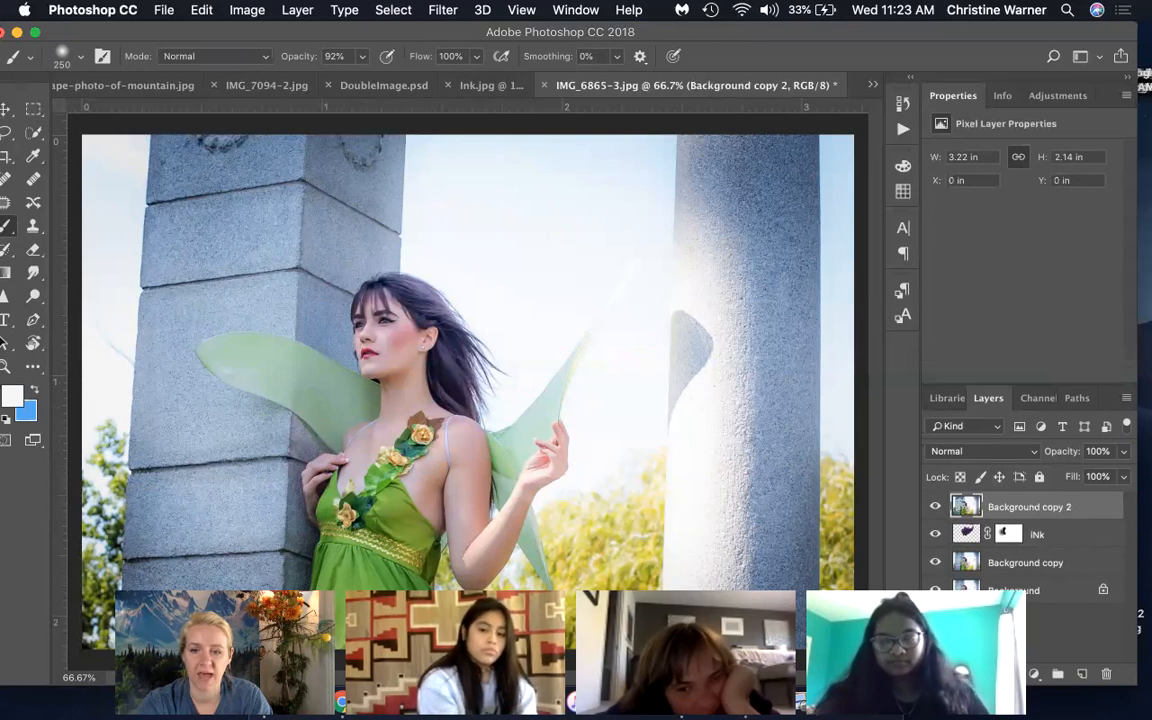
pyautogui.click(1010, 674)
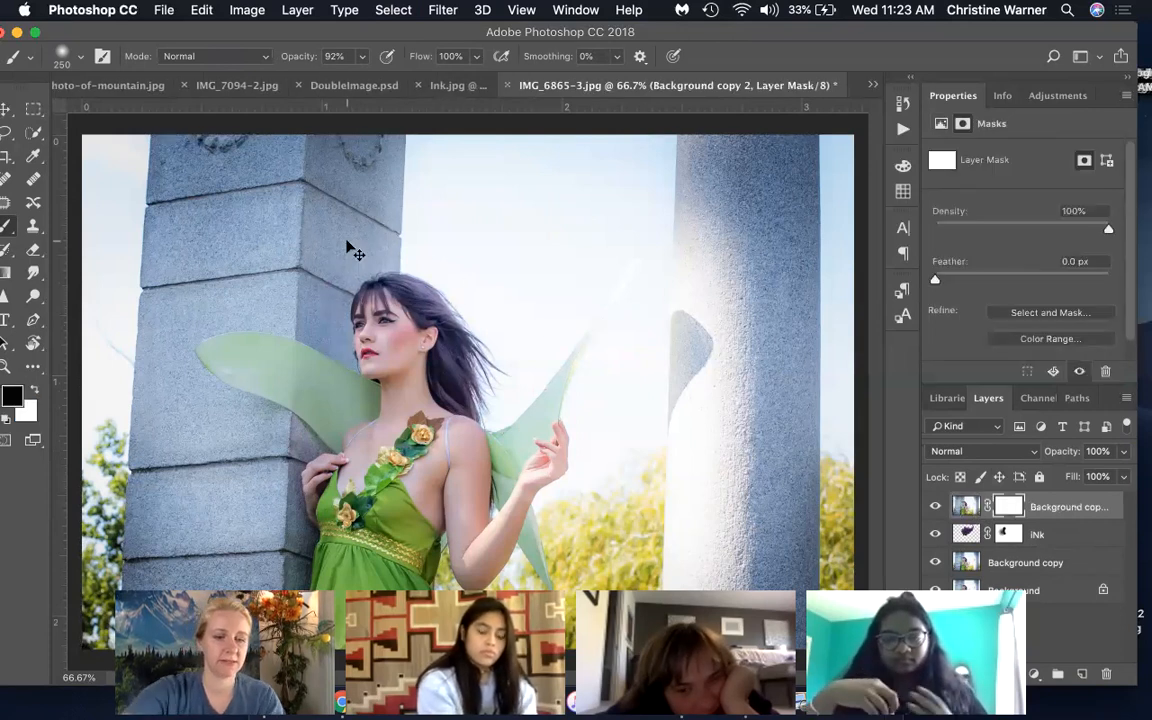
# Step: Fill the entire Background copy 2 layer mask with the black foreground color at 100% opacity
pyautogui.press('super+a')
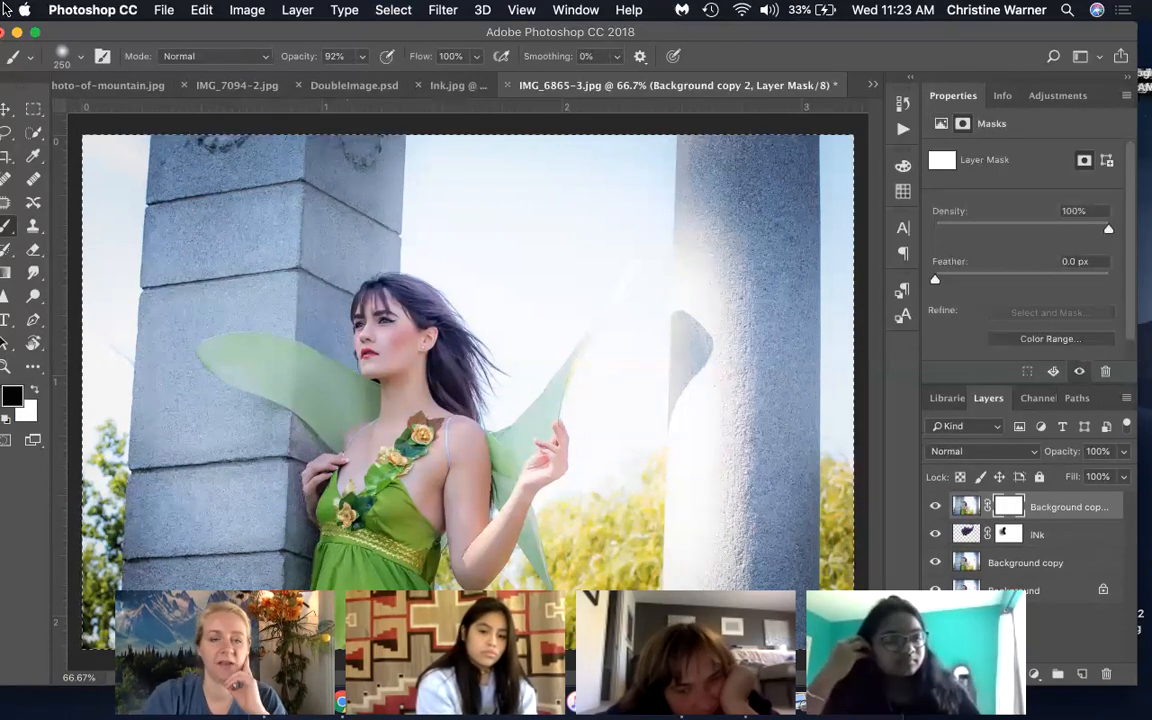
pyautogui.click(203, 10)
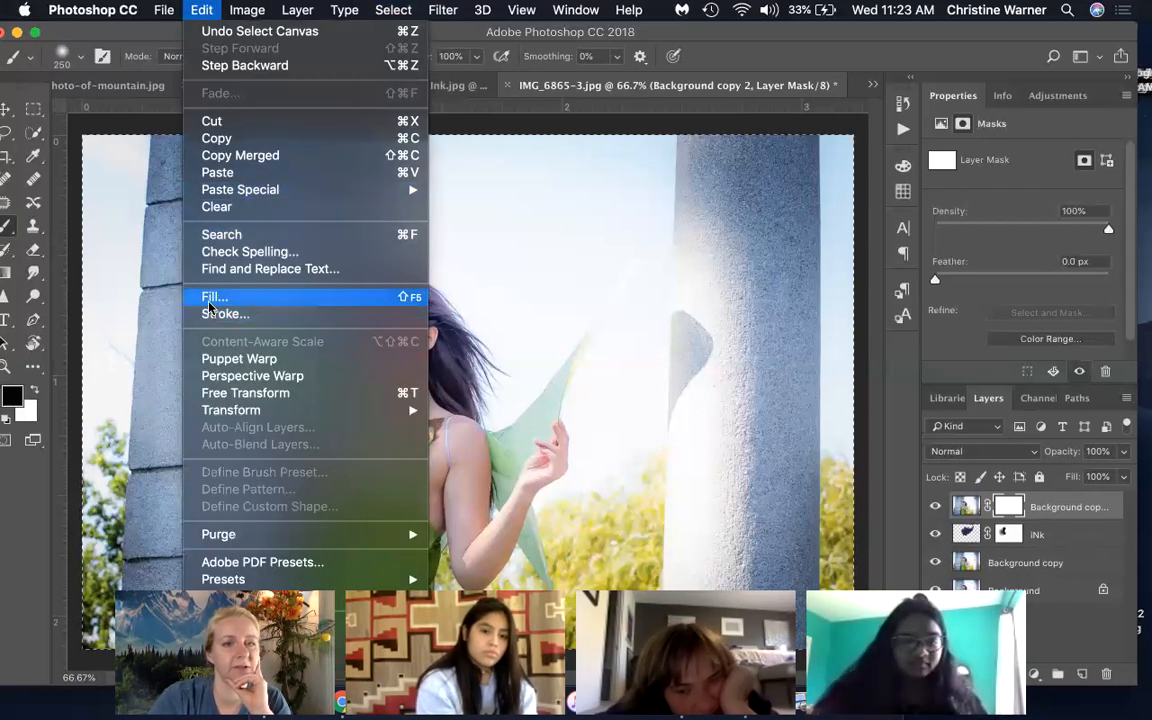
pyautogui.click(330, 297)
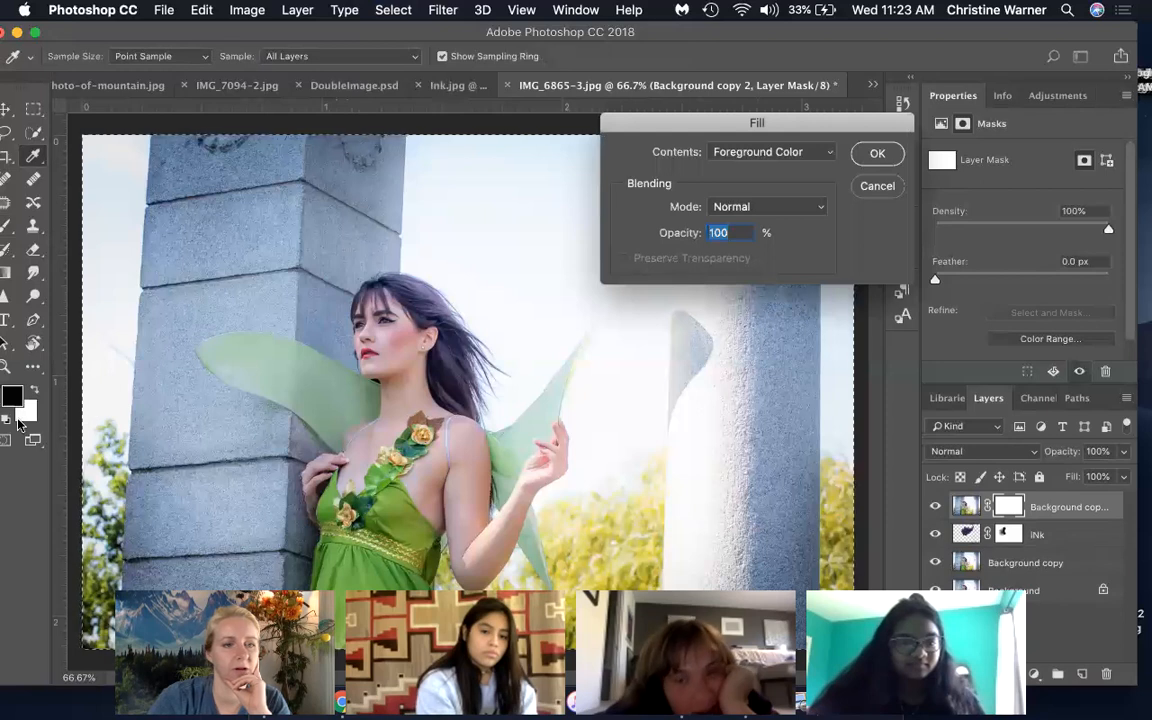
pyautogui.click(877, 155)
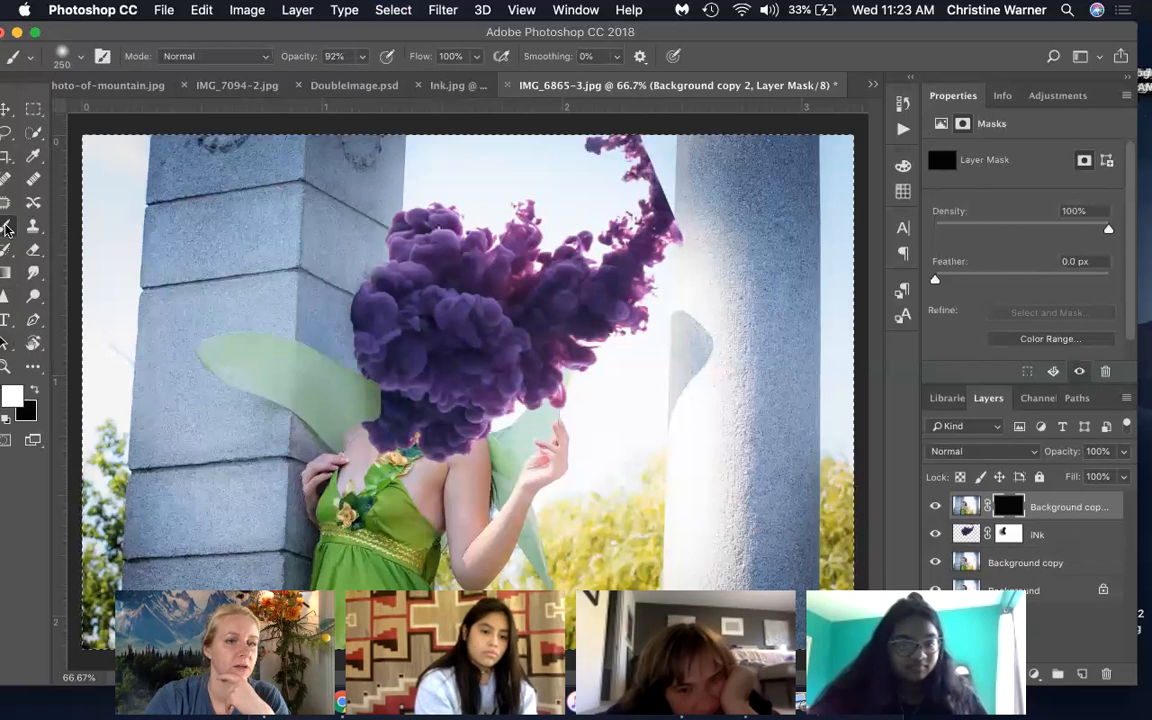
# Step: Paint white on the Background copy 2 mask with a size 100 brush to reveal the fairy's face and ear
pyautogui.press('[')
pyautogui.press('[')
pyautogui.press('[')
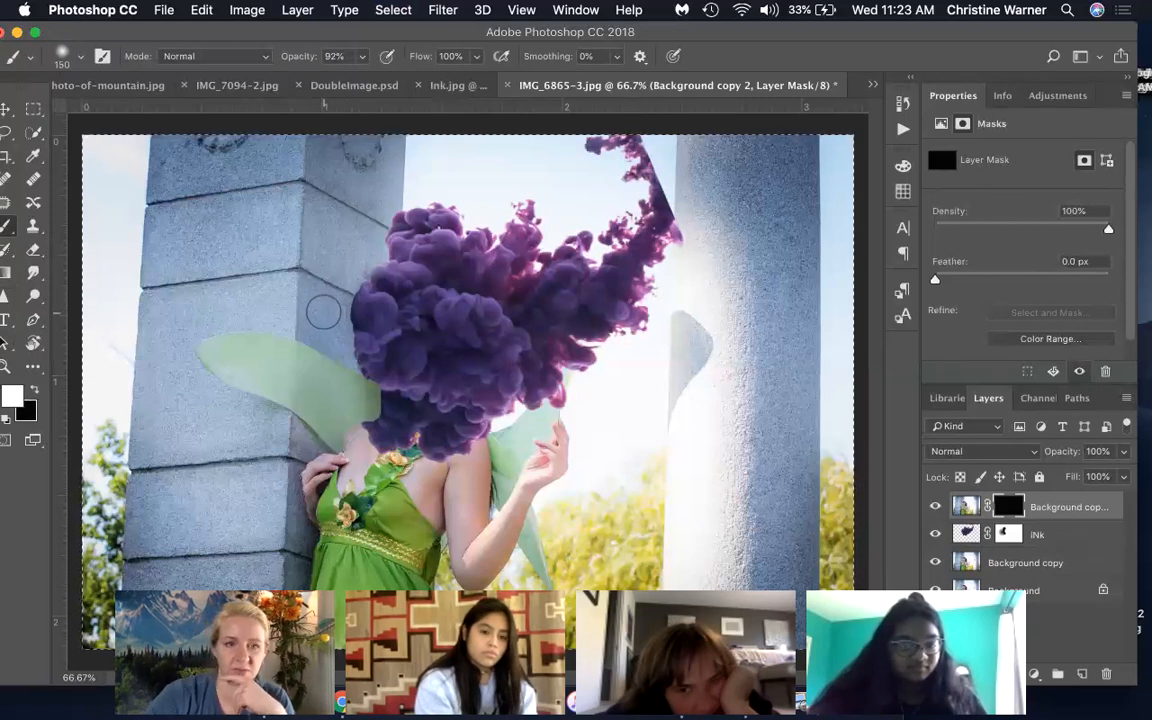
pyautogui.press('[')
pyautogui.press('[')
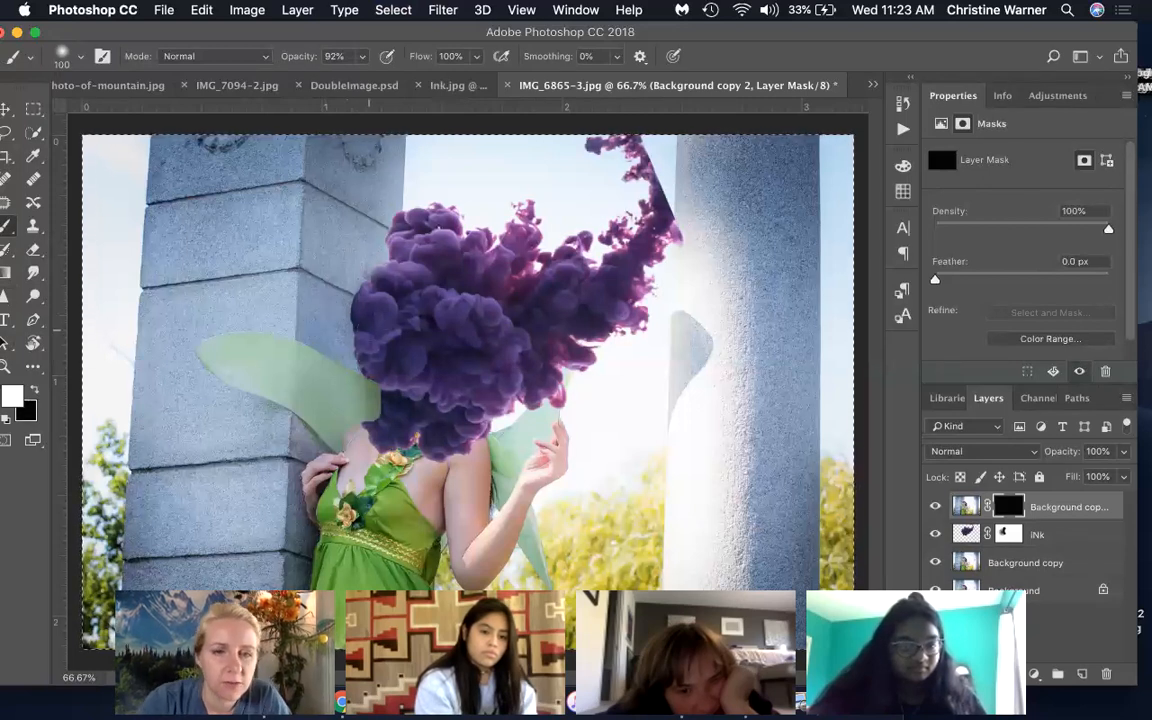
pyautogui.scroll(5, 450, 420)
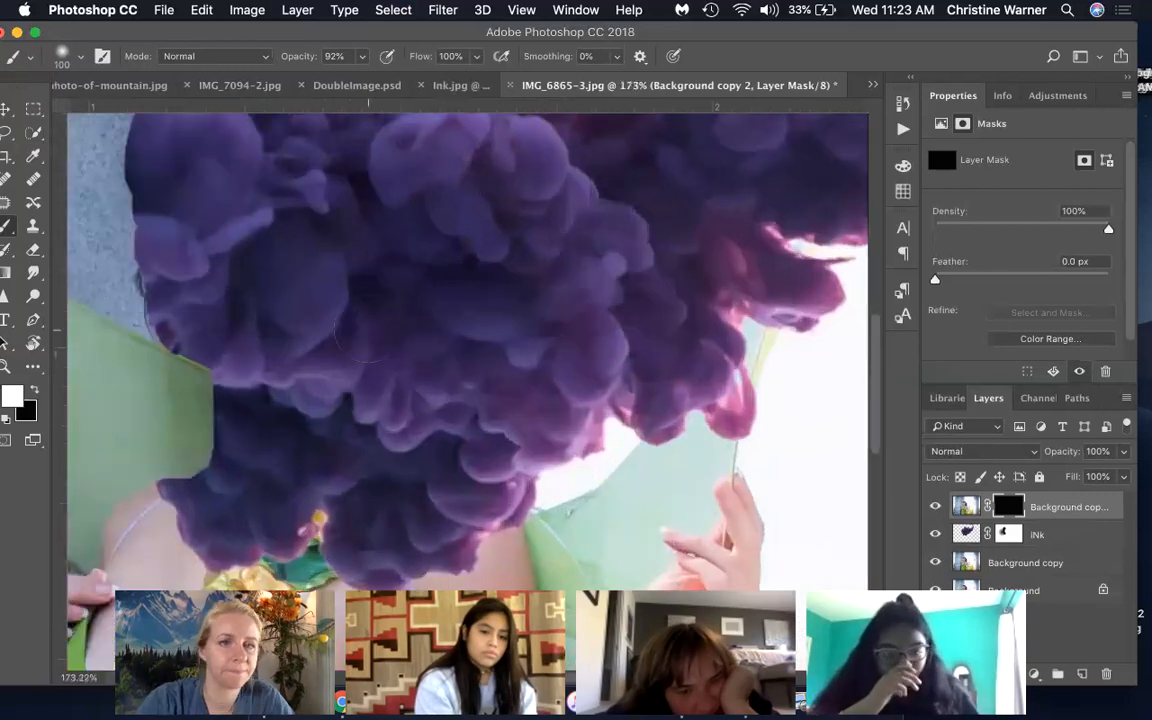
pyautogui.scroll(5, 367, 330)
pyautogui.scroll(-3, 367, 330)
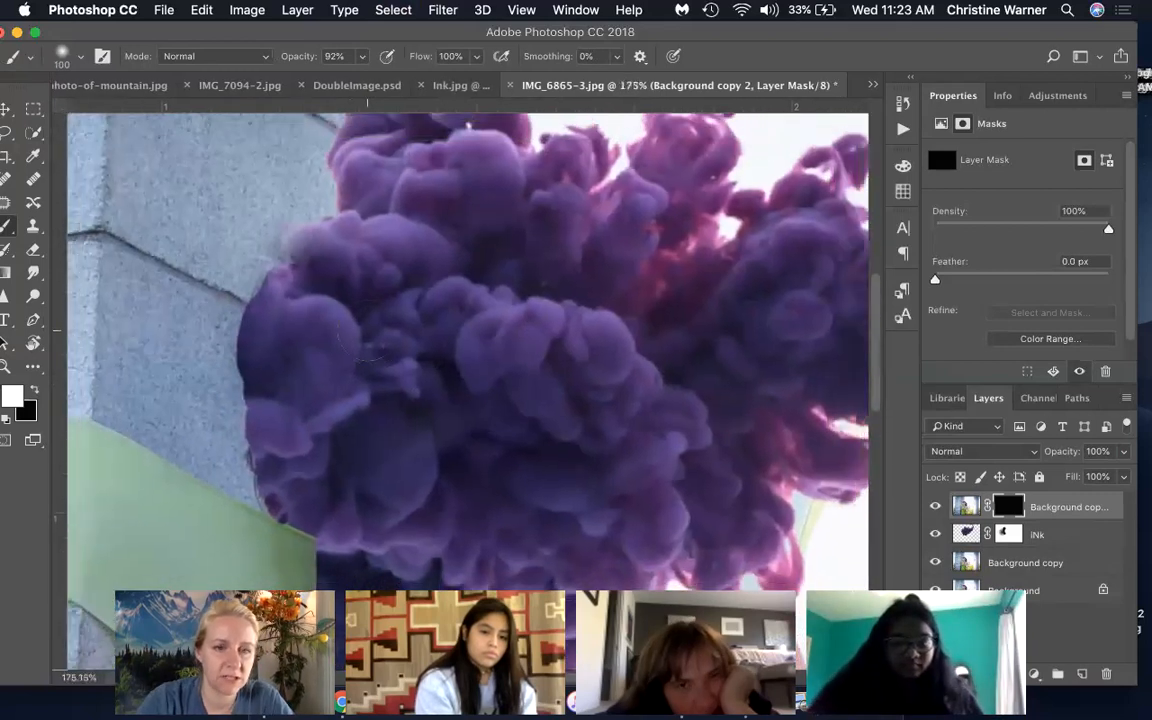
pyautogui.scroll(-1, 367, 340)
pyautogui.moveTo(293, 430)
pyautogui.mouseDown()
pyautogui.moveTo(292, 453)
pyautogui.moveTo(304, 362)
pyautogui.moveTo(325, 345)
pyautogui.moveTo(364, 396)
pyautogui.moveTo(322, 368)
pyautogui.moveTo(290, 430)
pyautogui.moveTo(305, 462)
pyautogui.moveTo(280, 420)
pyautogui.moveTo(300, 445)
pyautogui.moveTo(285, 412)
pyautogui.moveTo(313, 480)
pyautogui.moveTo(283, 436)
pyautogui.moveTo(328, 480)
pyautogui.moveTo(368, 438)
pyautogui.moveTo(365, 372)
pyautogui.moveTo(433, 416)
pyautogui.moveTo(442, 388)
pyautogui.mouseUp()
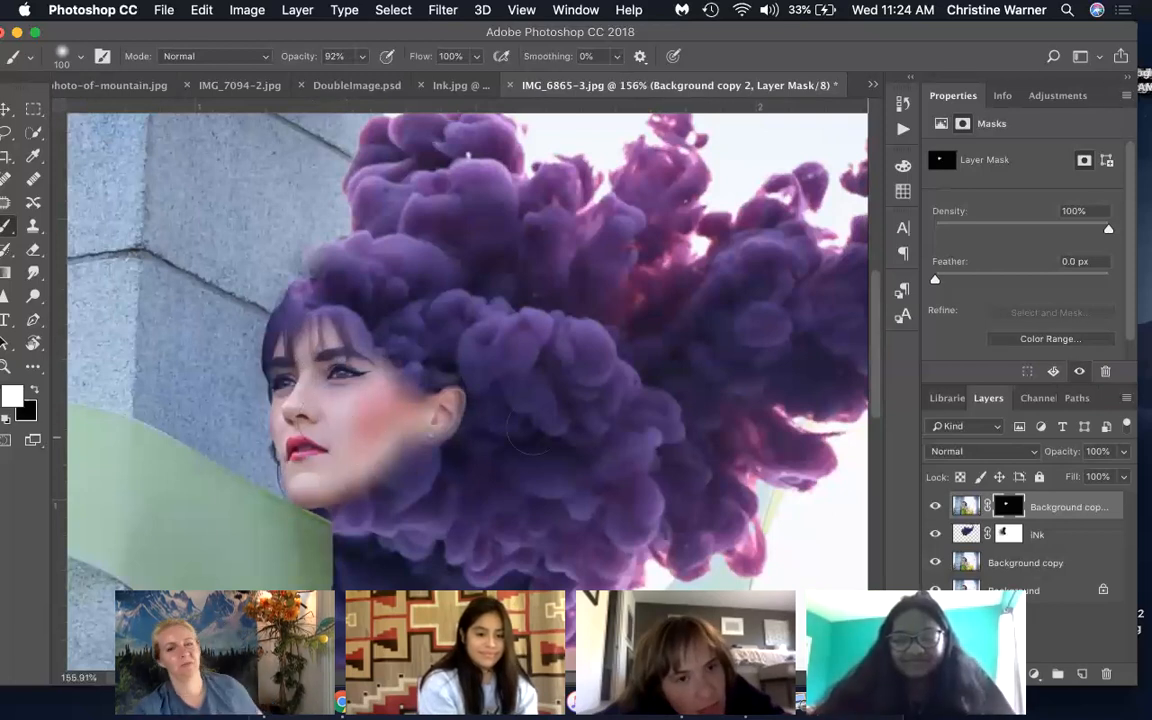
# Step: Hide the Background copy and Background layers to isolate the masked face and ink cloud
pyautogui.scroll(-5, 563, 432)
pyautogui.hscroll(2, 563, 432)
pyautogui.scroll(3, 563, 432)
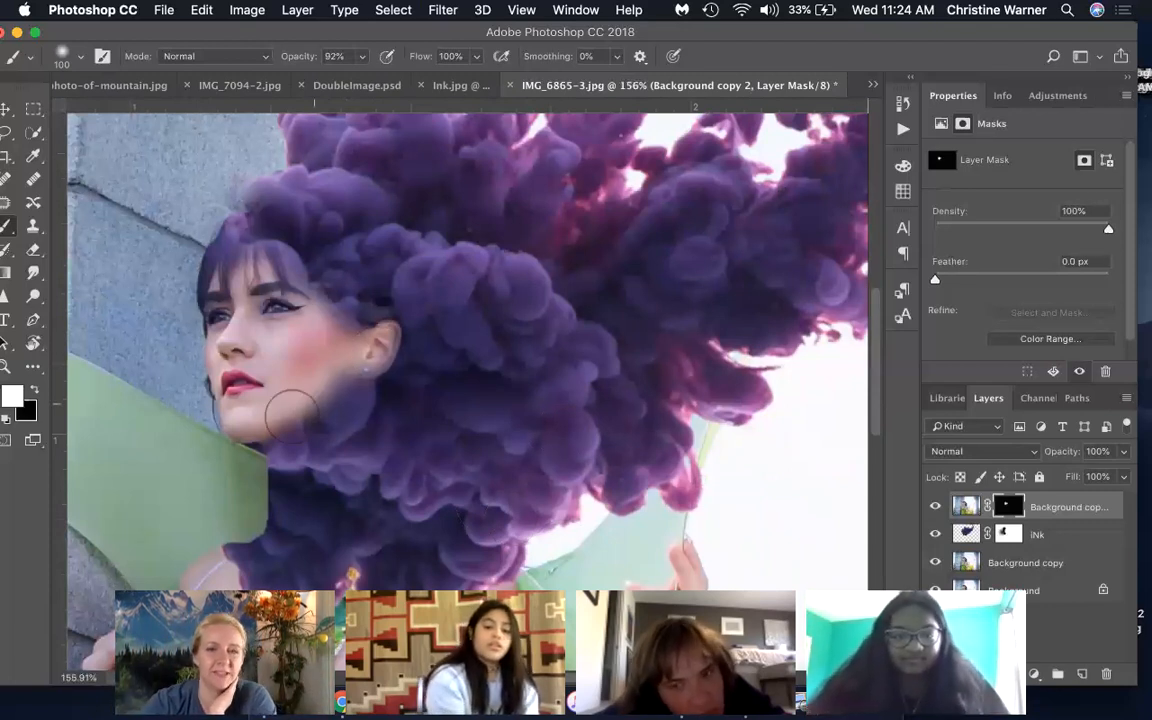
pyautogui.scroll(-5, 420, 425)
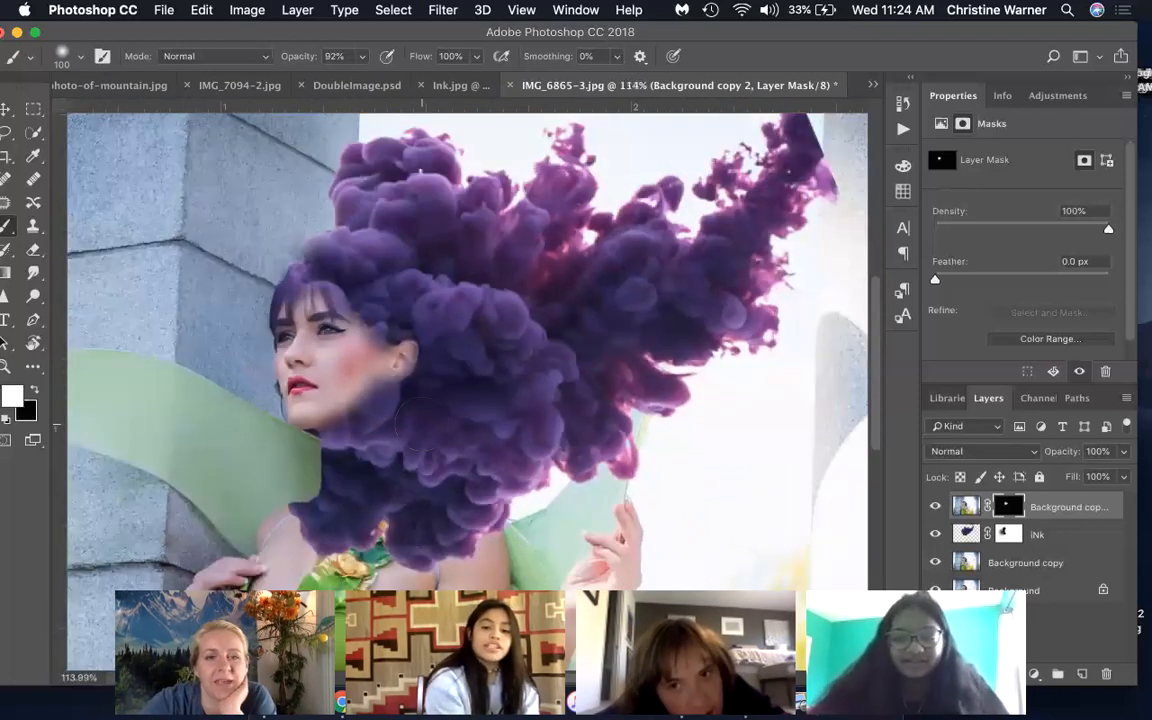
pyautogui.scroll(2, 417, 427)
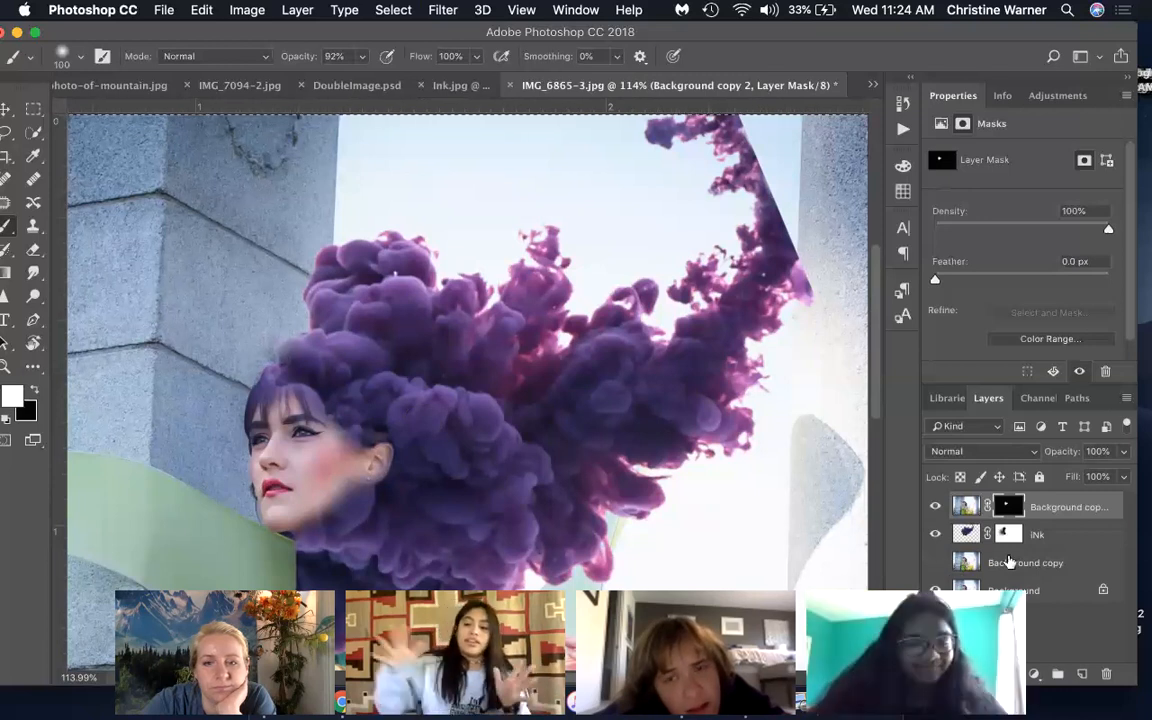
pyautogui.click(935, 590)
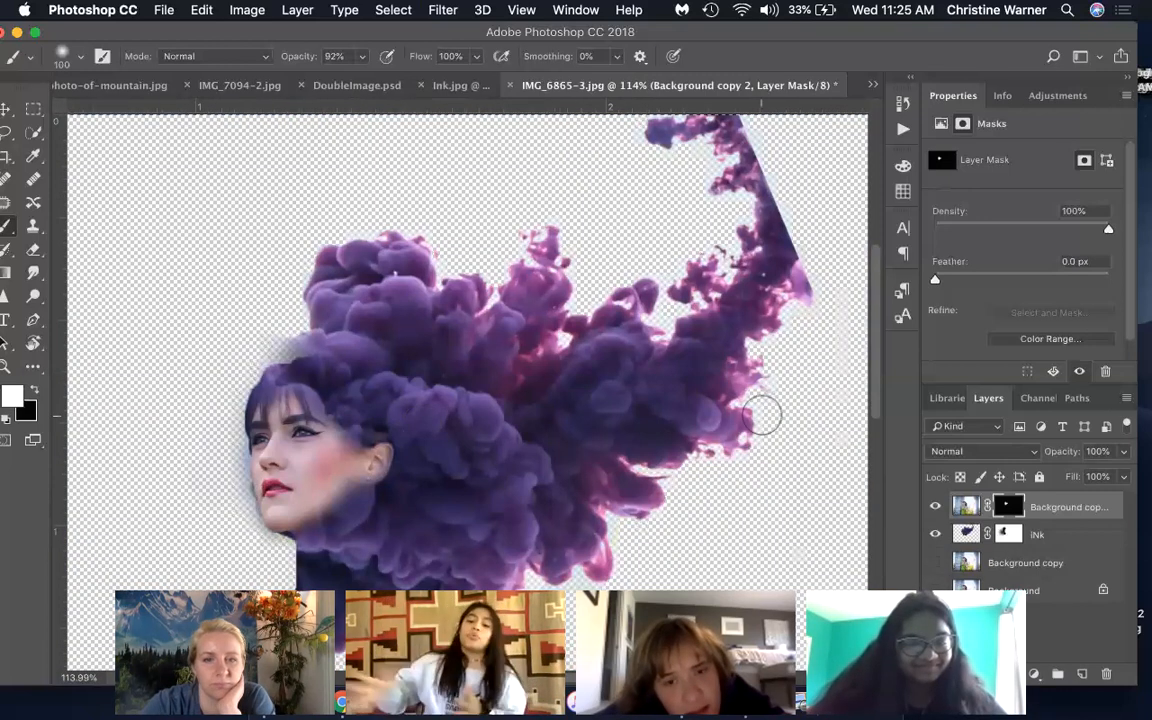
pyautogui.scroll(-2, 755, 415)
pyautogui.scroll(-1, 751, 418)
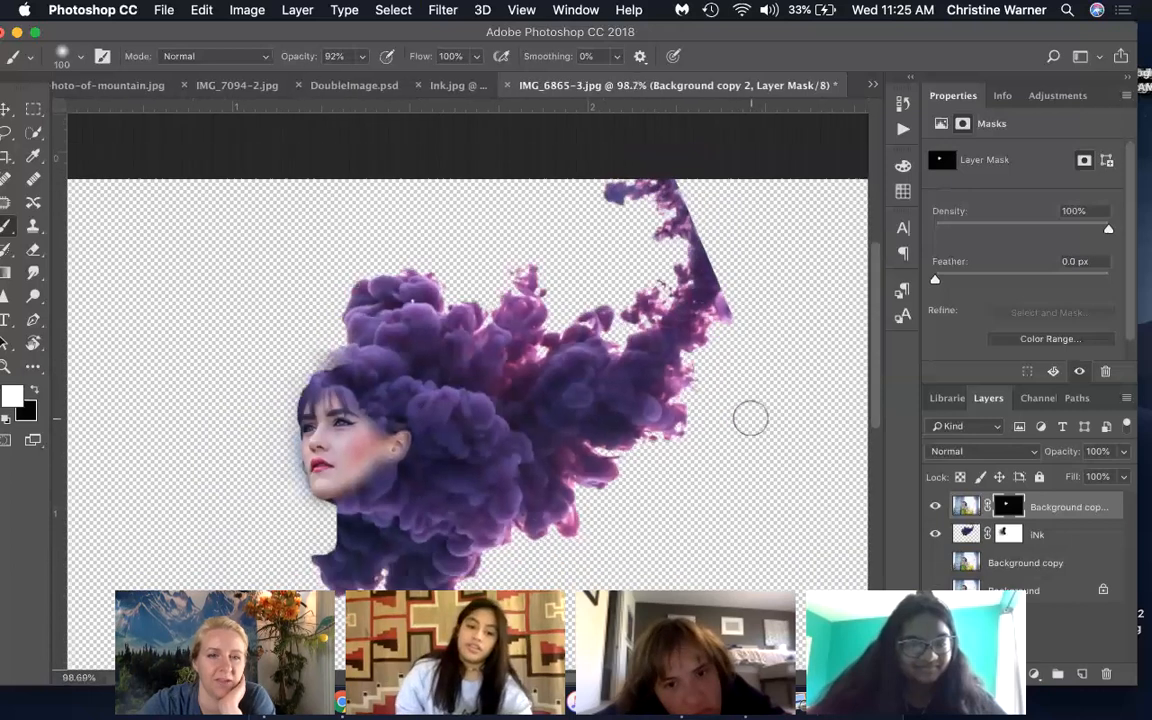
# Step: Crop the canvas on all four sides to a tight frame around the face and the main ink cloud
pyautogui.scroll(-3, 751, 418)
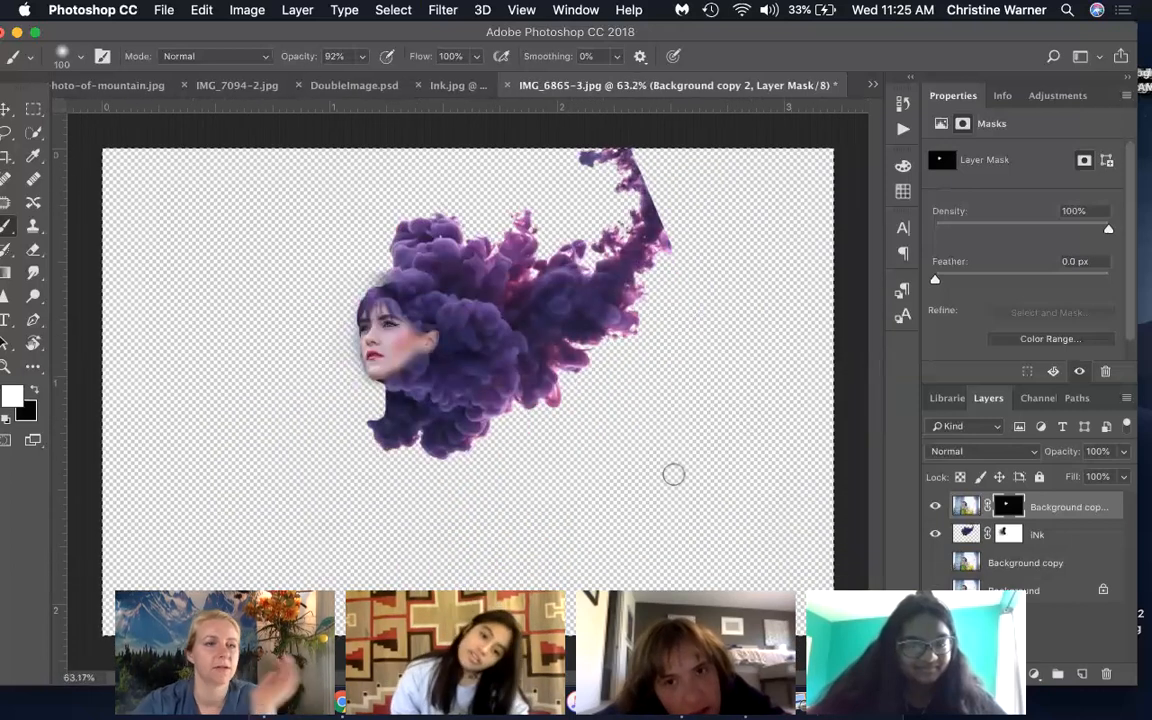
pyautogui.click(5, 155)
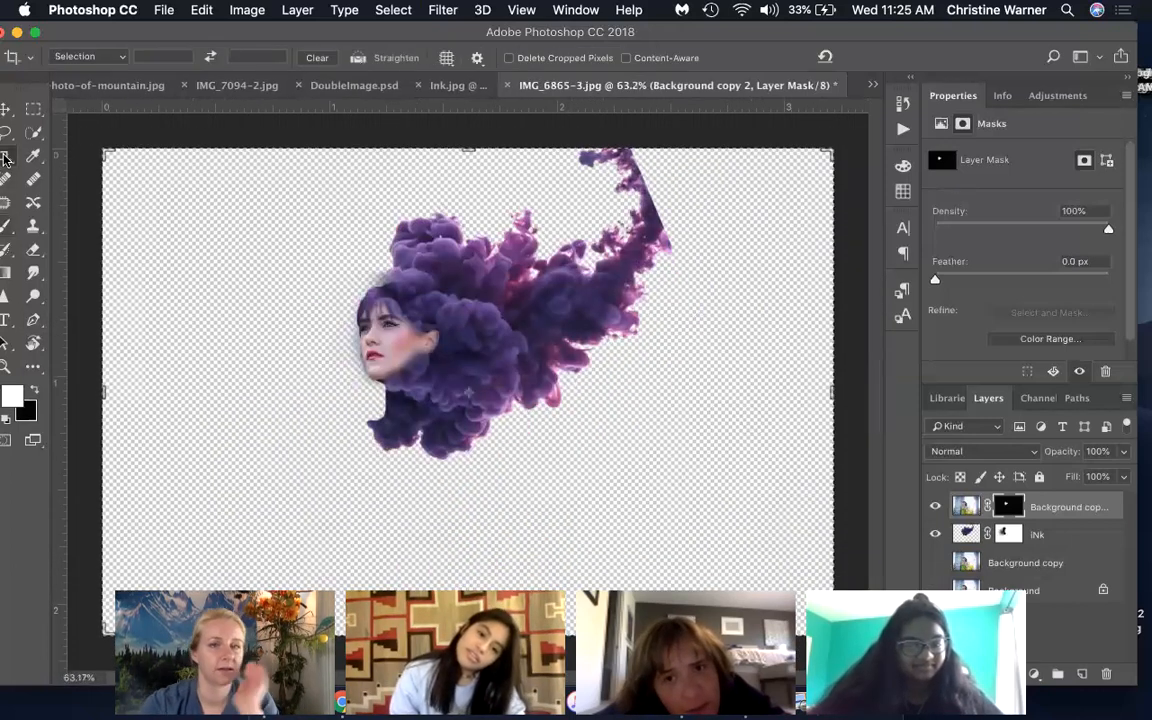
pyautogui.moveTo(104, 153); pyautogui.dragTo(201, 148)
pyautogui.scroll(-5, 365, 299)
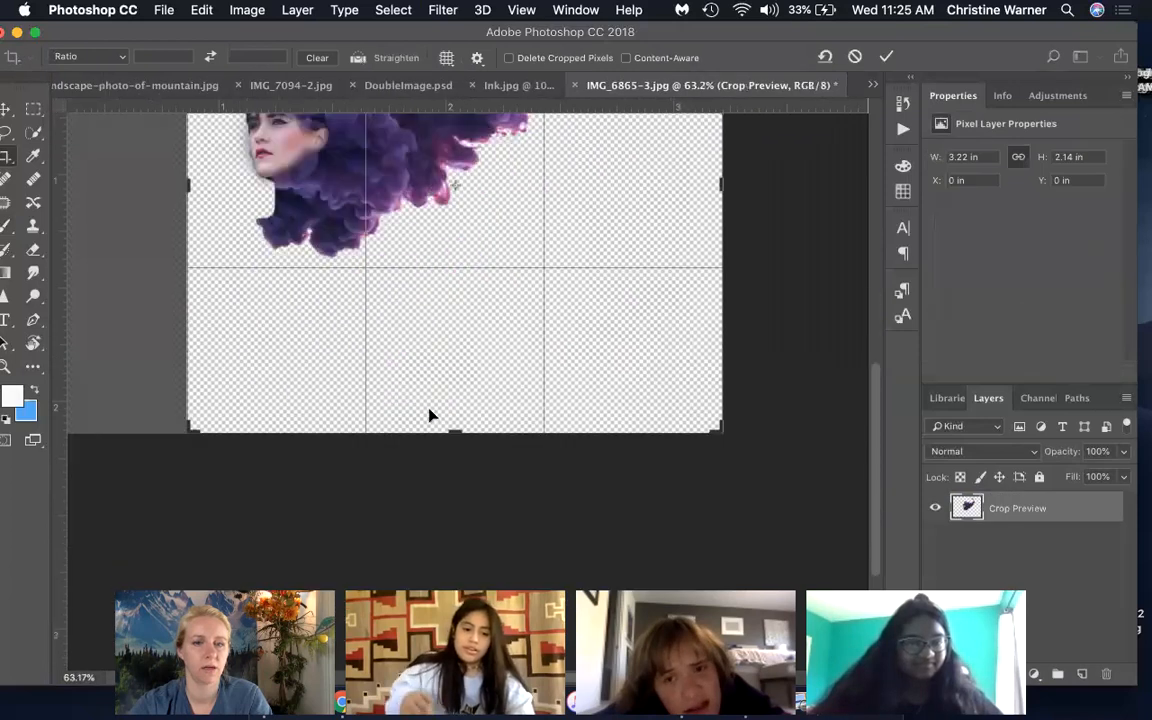
pyautogui.moveTo(455, 428); pyautogui.dragTo(458, 318)
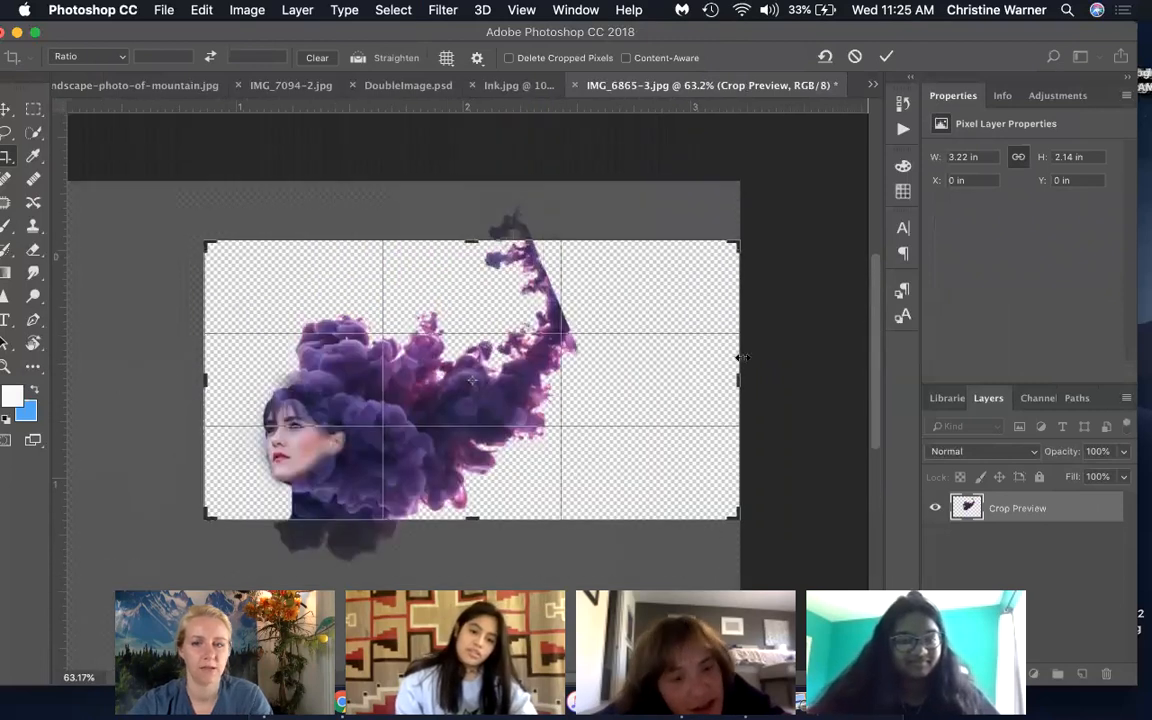
pyautogui.moveTo(737, 380); pyautogui.dragTo(640, 380)
pyautogui.moveTo(468, 239); pyautogui.dragTo(472, 267)
pyautogui.press('Return')
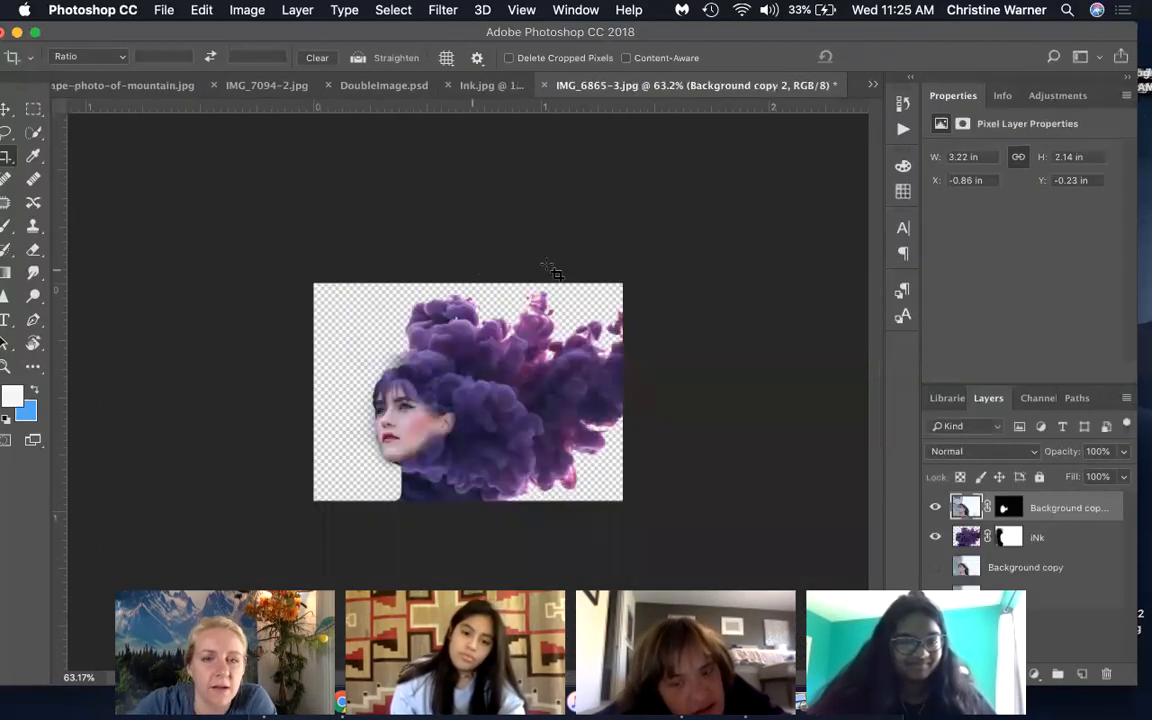
# Step: Add a blank layer between the Background copy and iNk layers, and get the Brush tool ready
pyautogui.click(1030, 567)
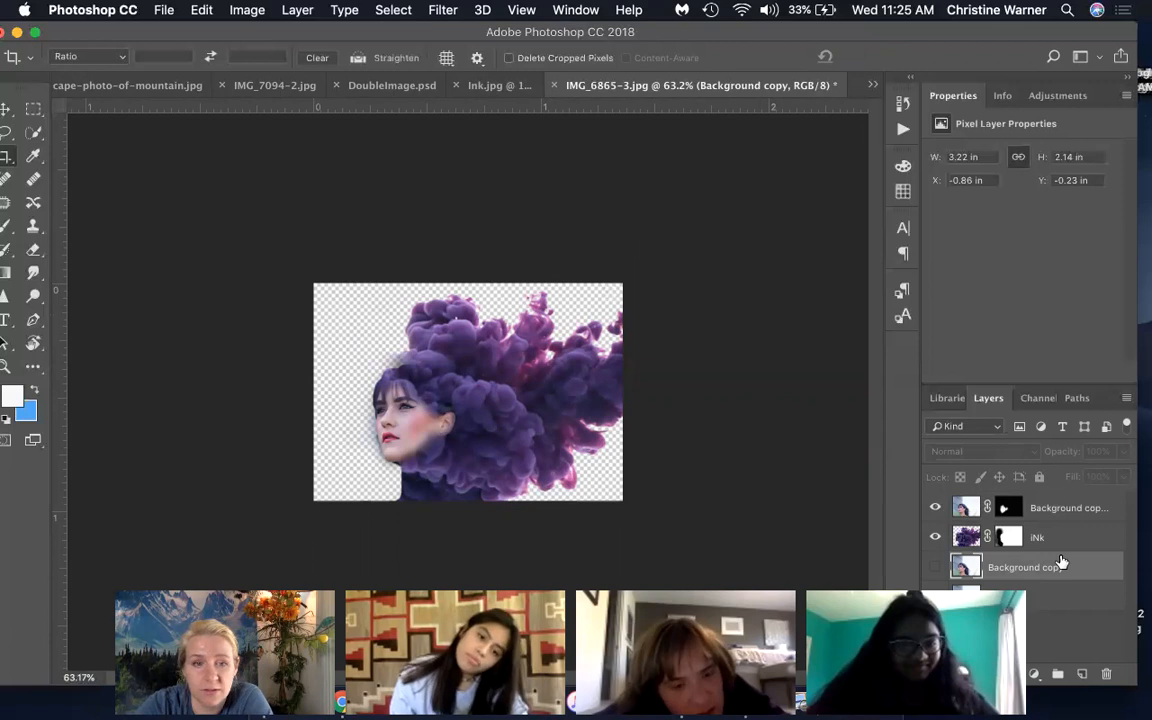
pyautogui.click(1083, 676)
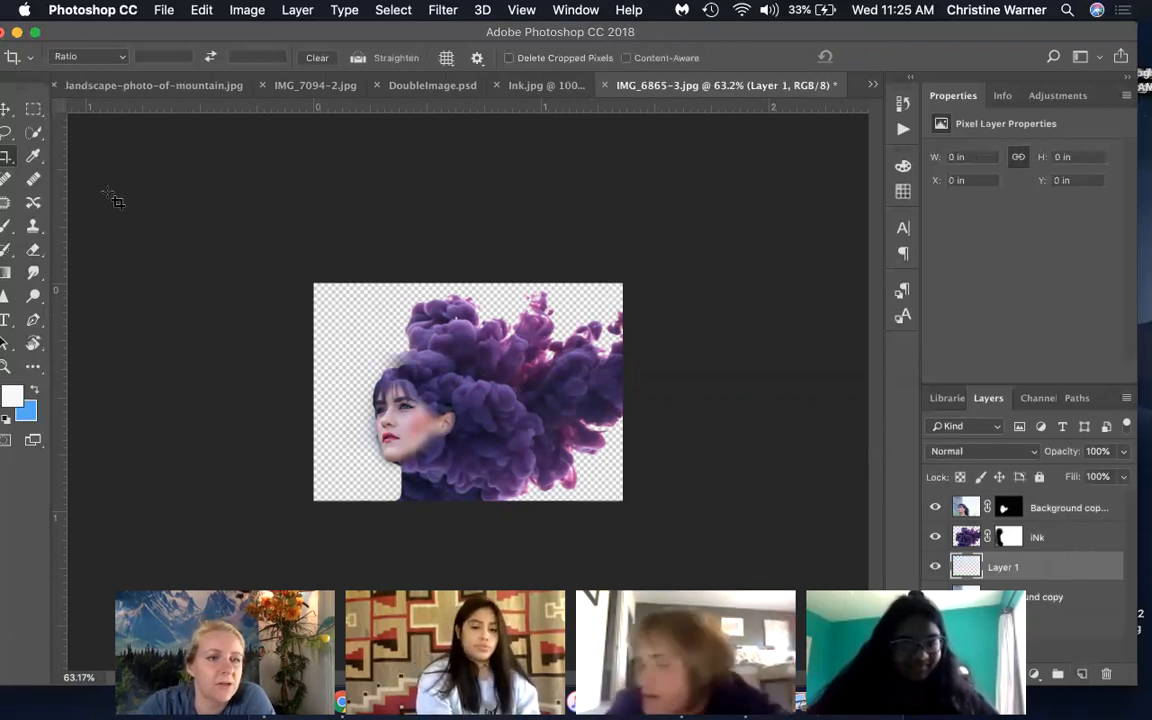
pyautogui.moveTo(83, 25); pyautogui.dragTo(97, 26)
pyautogui.click(19, 228)
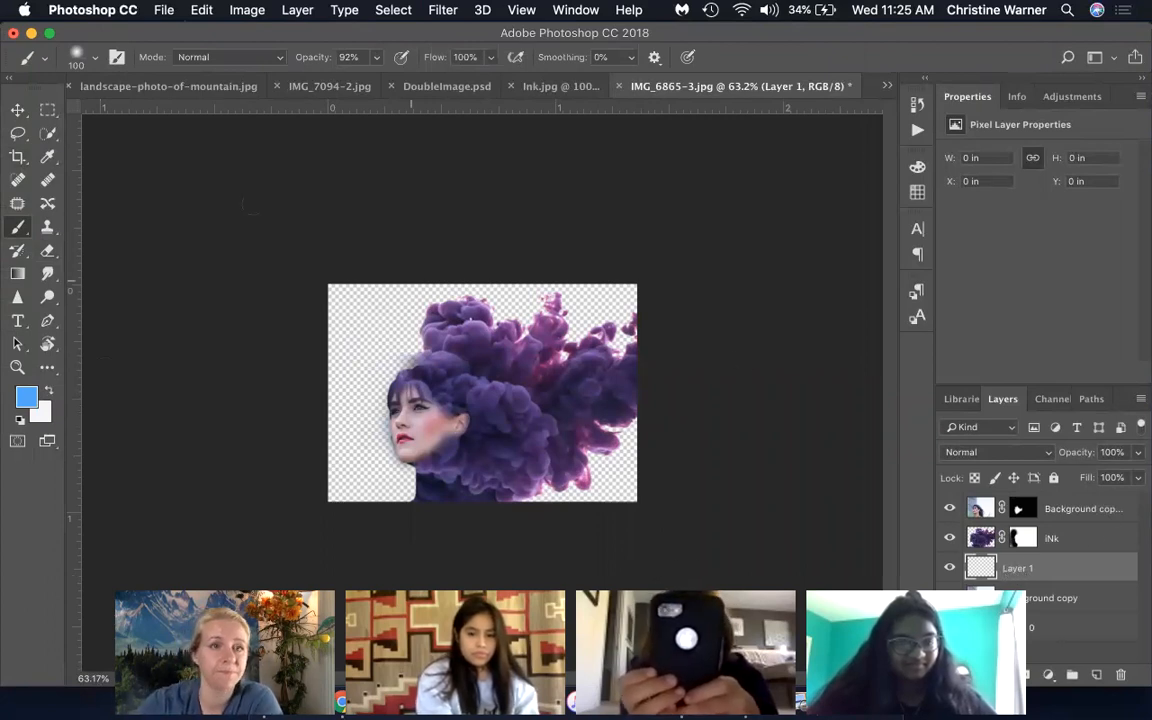
# Step: Choose the Scattered Maple Leaves brush preset and enlarge it to 364 px
pyautogui.click(96, 55)
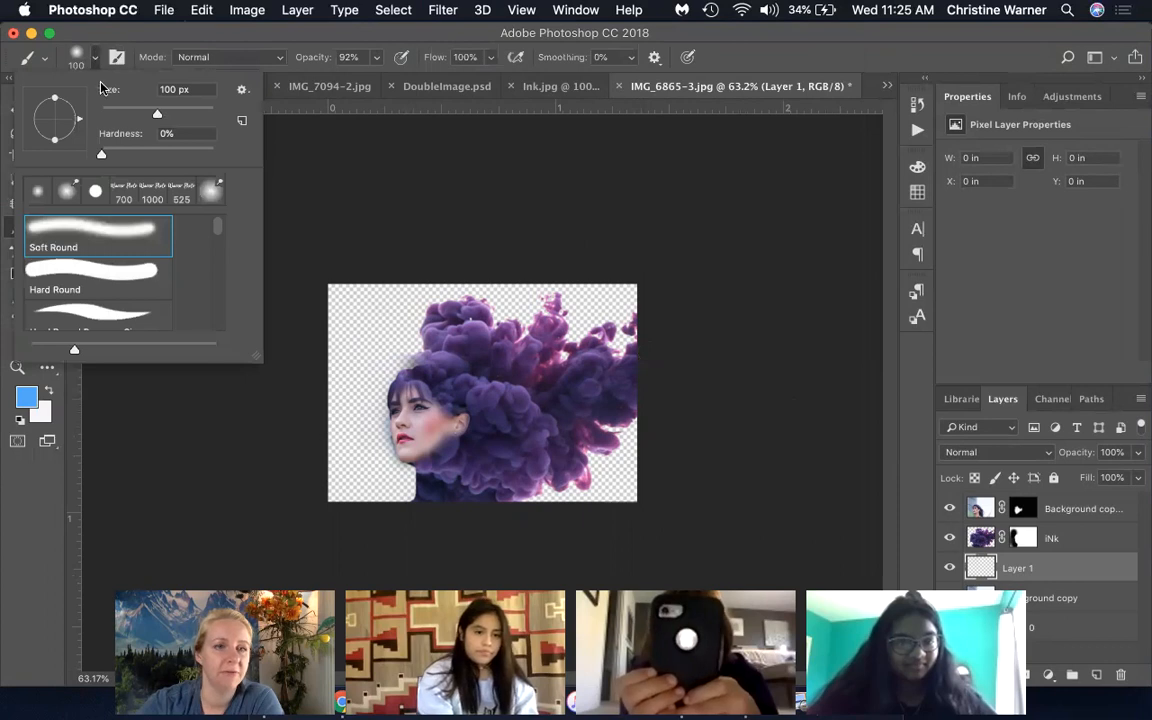
pyautogui.click(240, 89)
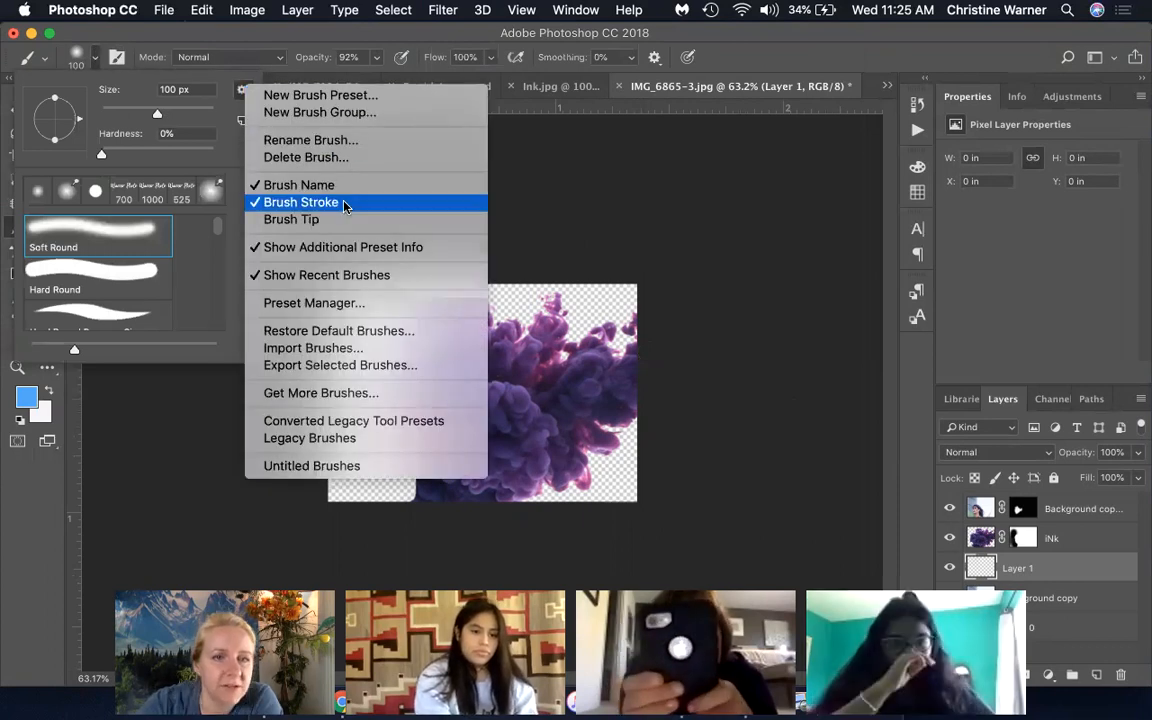
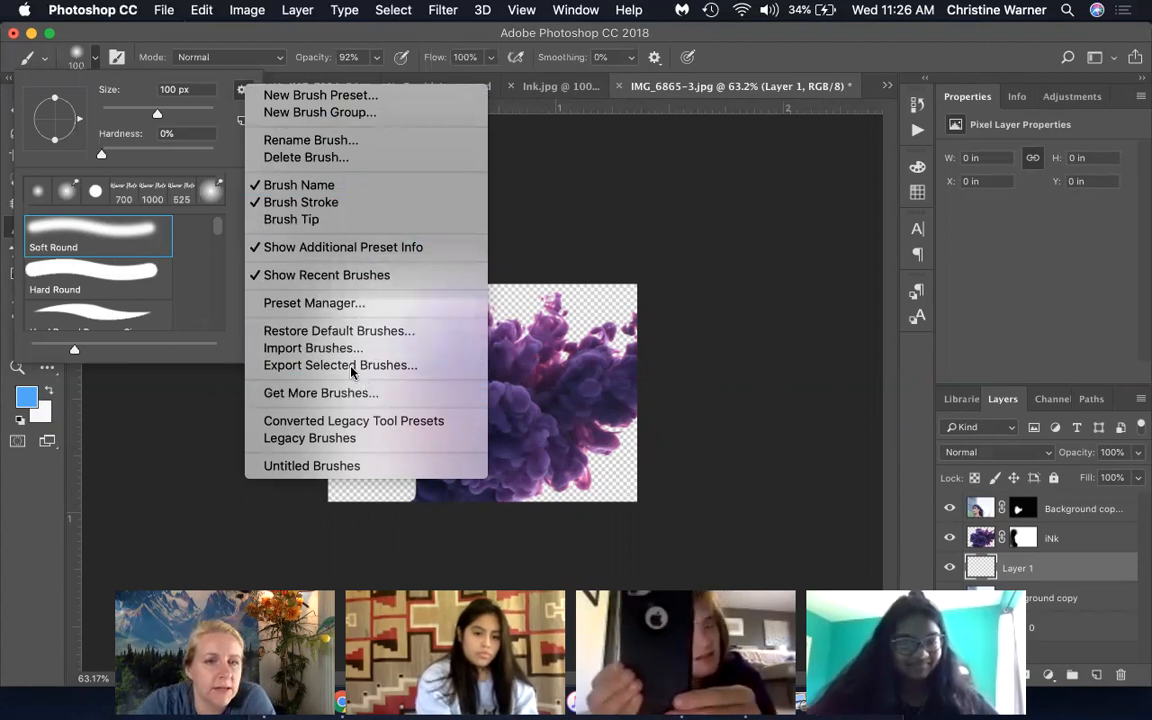
pyautogui.click(204, 232)
pyautogui.scroll(-15, 215, 238)
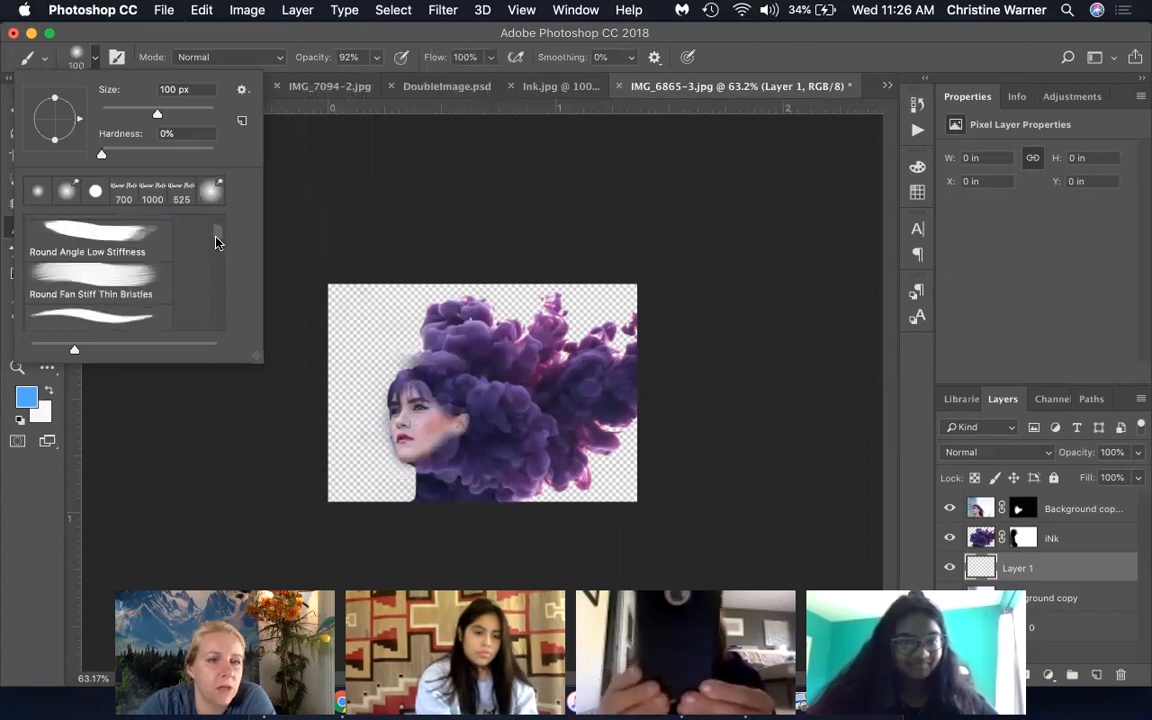
pyautogui.moveTo(225, 282)
pyautogui.mouseDown()
pyautogui.moveTo(226, 297)
pyautogui.moveTo(210, 274)
pyautogui.moveTo(219, 284)
pyautogui.mouseUp()
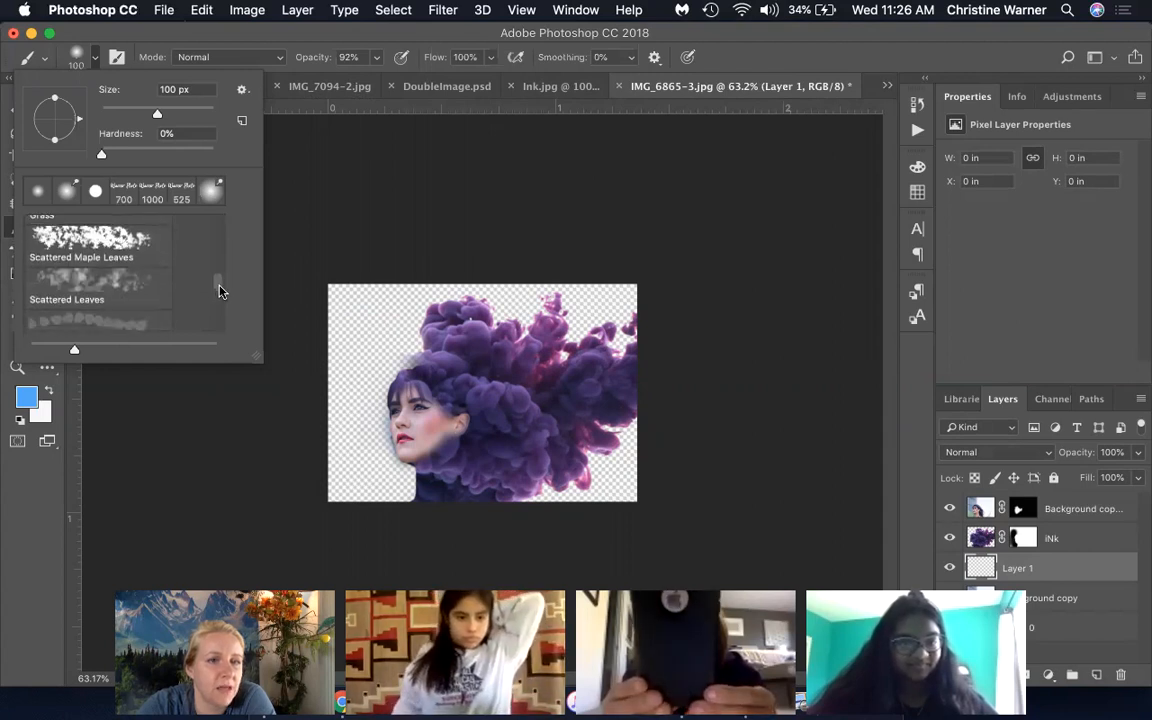
pyautogui.click(98, 254)
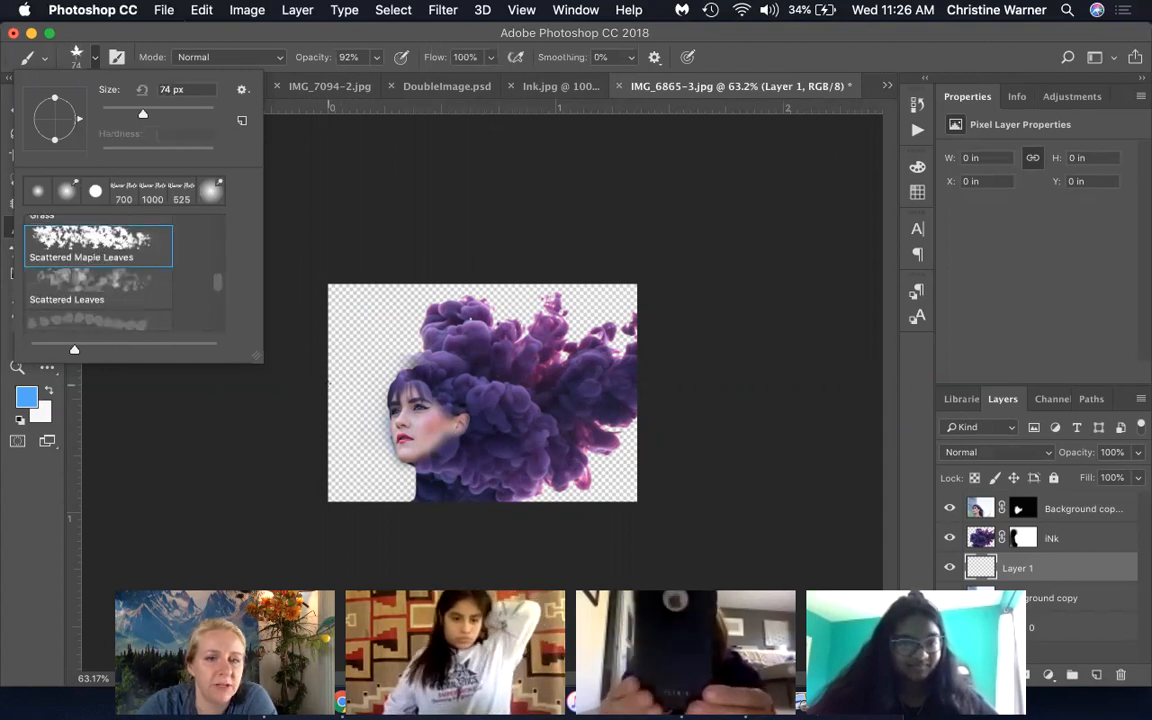
pyautogui.press(']')
pyautogui.press(']')
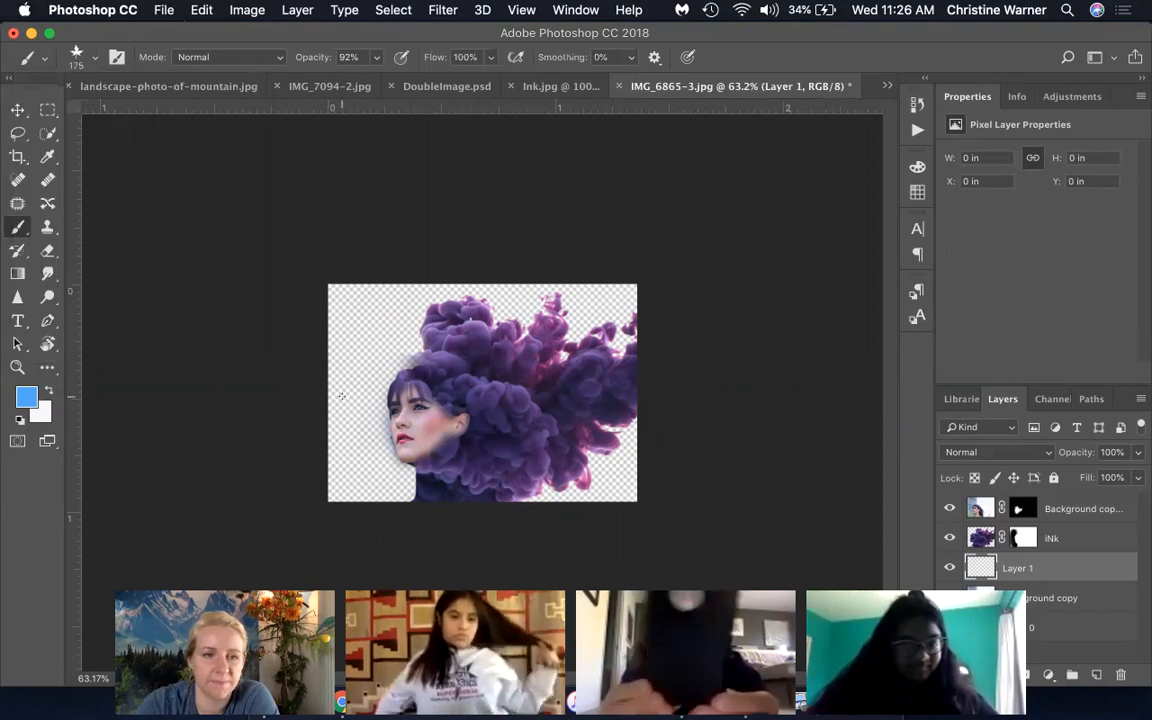
# Step: Switch to the Scattered Leaves brush preset and clear the stray characters from its size value
pyautogui.click(95, 57)
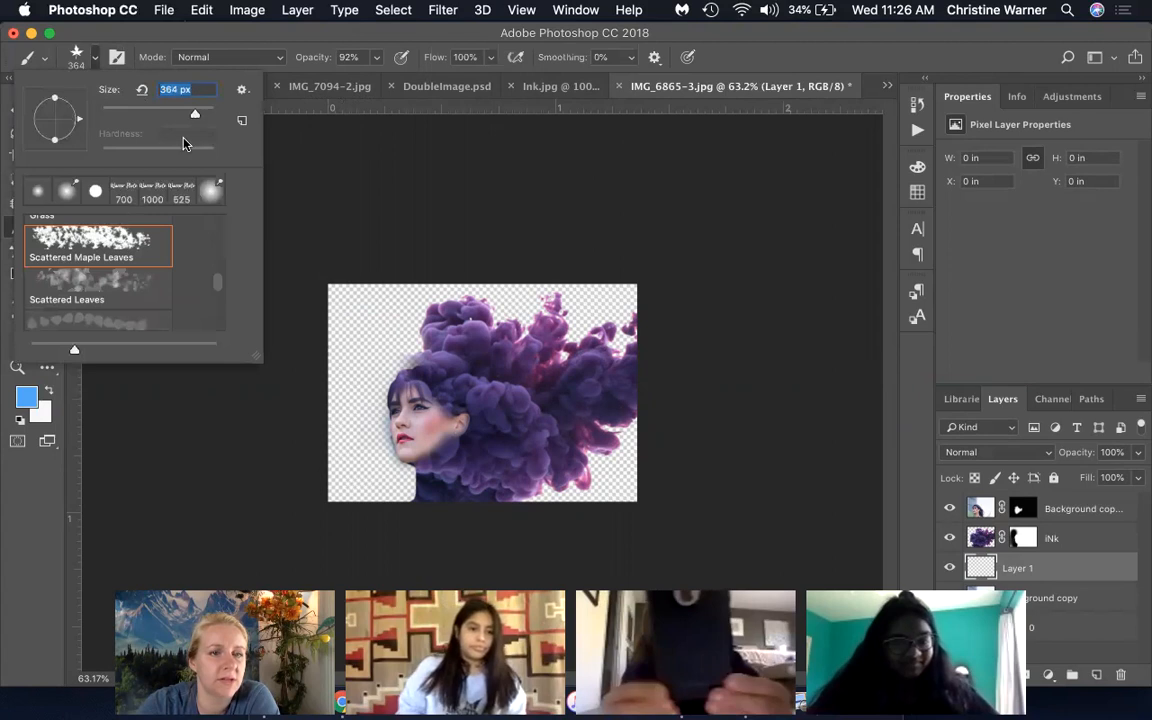
pyautogui.click(127, 276)
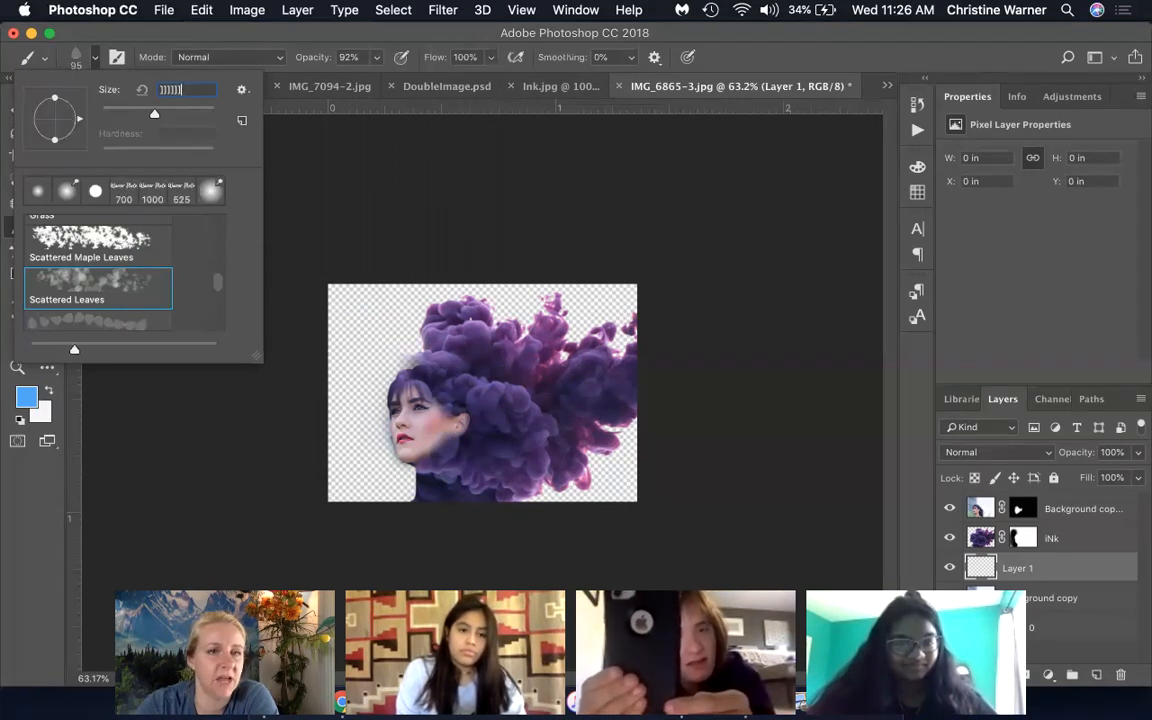
pyautogui.press('BackSpace')
pyautogui.press('BackSpace')
pyautogui.press('BackSpace')
pyautogui.press('BackSpace')
pyautogui.press('BackSpace')
pyautogui.press('Return')
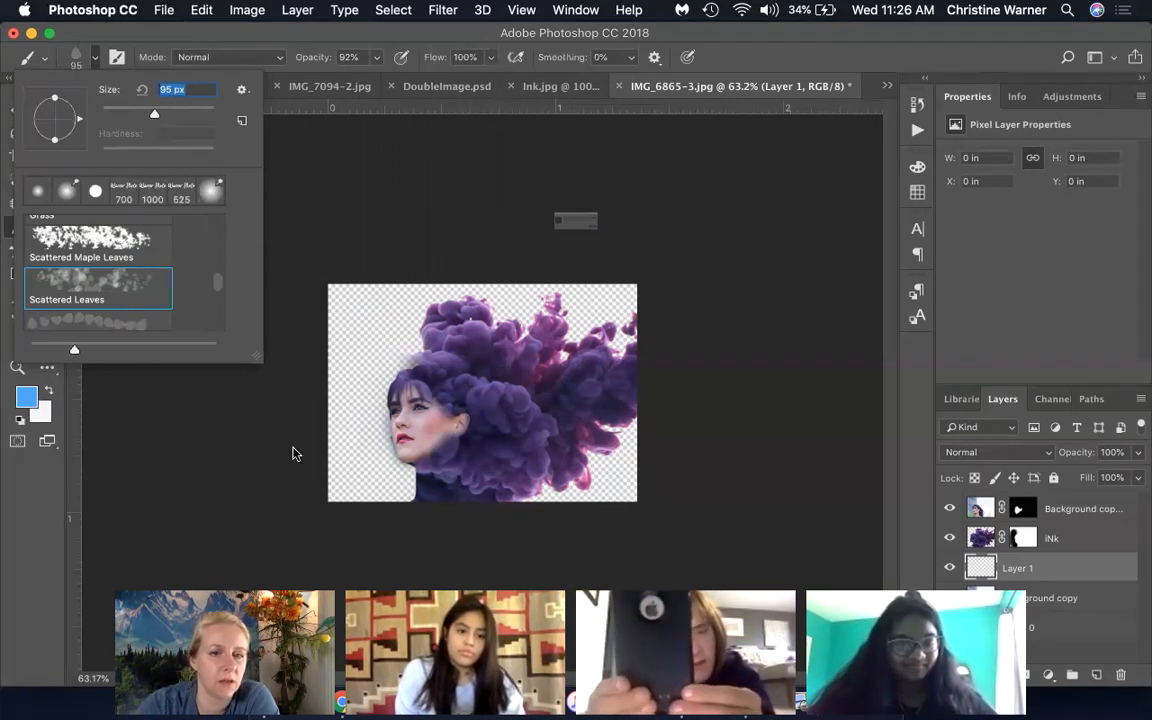
pyautogui.click(727, 266)
pyautogui.press('Return')
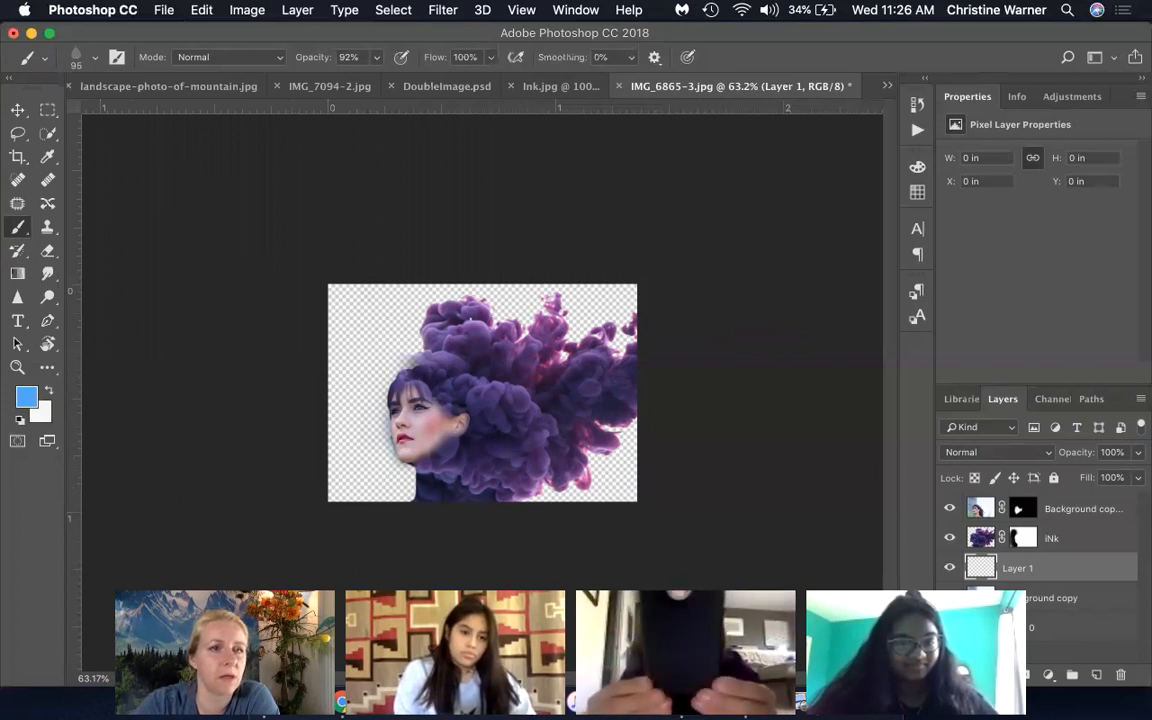
# Step: Paint blue leaf texture across the Layer 1 background with the Scattered Leaves brush at 460 px, raising the brush opacity to 100%
pyautogui.click(93, 58)
pyautogui.moveTo(154, 112); pyautogui.dragTo(200, 113)
pyautogui.moveTo(361, 342); pyautogui.dragTo(432, 290)
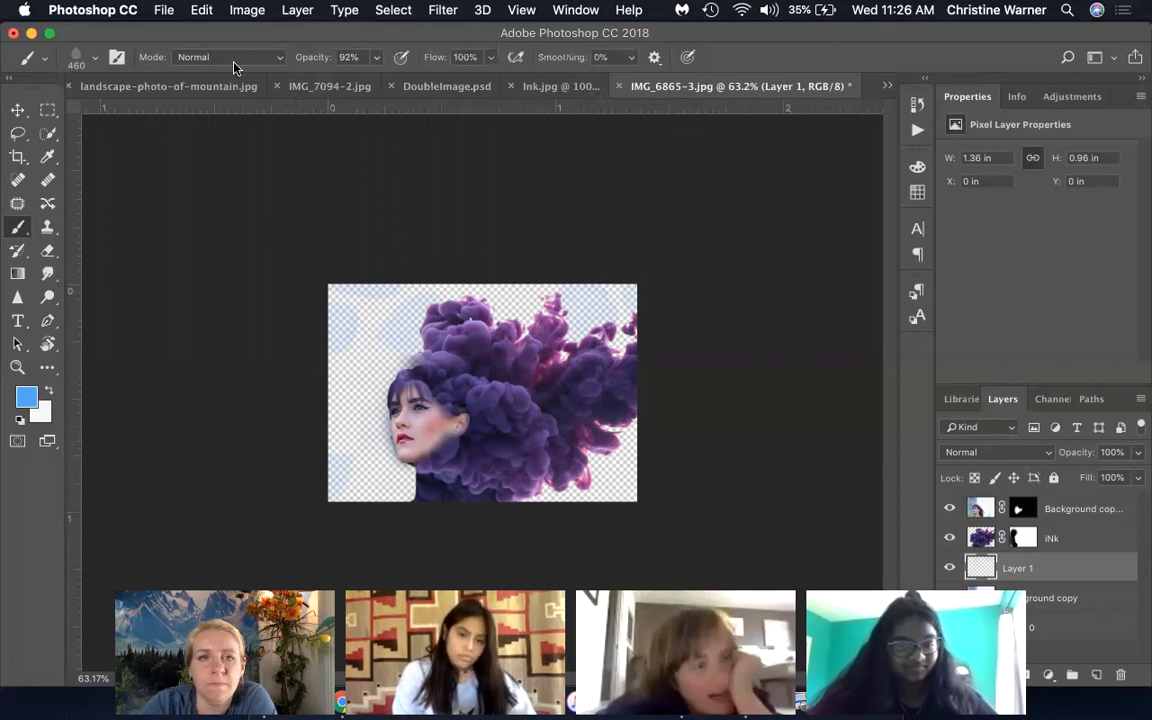
pyautogui.click(379, 57)
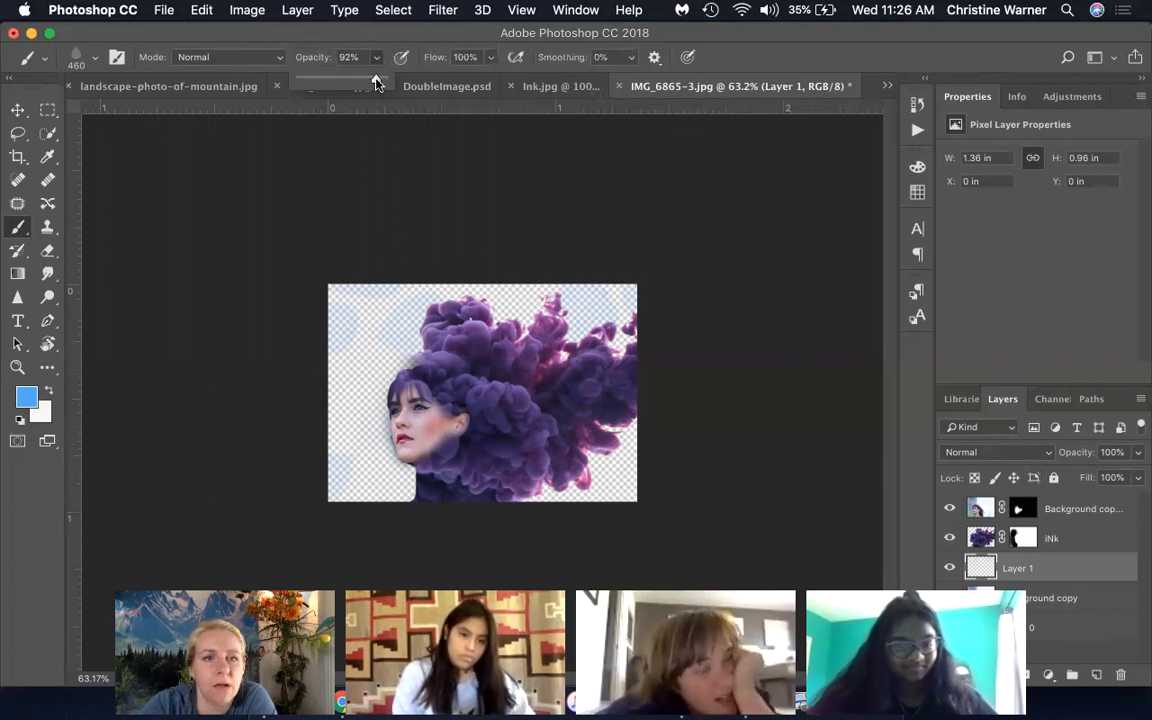
pyautogui.moveTo(377, 84); pyautogui.dragTo(407, 83)
pyautogui.moveTo(388, 289)
pyautogui.mouseDown()
pyautogui.moveTo(329, 443)
pyautogui.moveTo(397, 290)
pyautogui.moveTo(409, 290)
pyautogui.moveTo(535, 320)
pyautogui.moveTo(612, 480)
pyautogui.mouseUp()
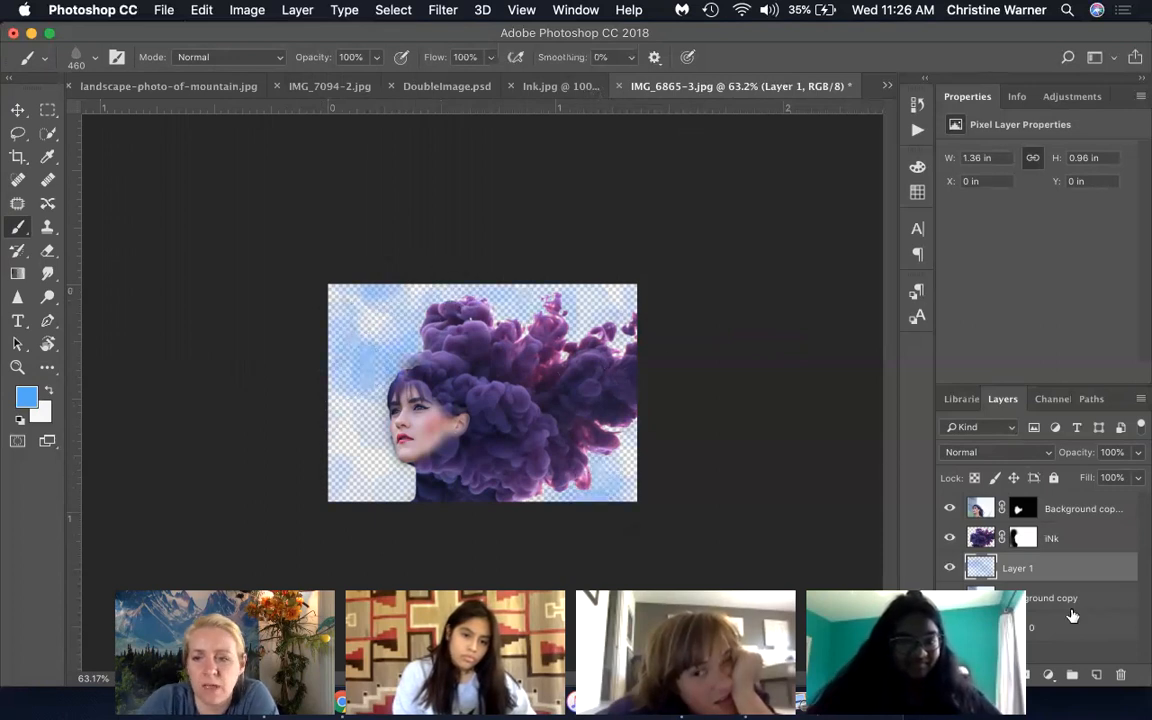
# Step: Add a blank layer above Layer 1 and choose the Per Stroke Brightness Variance brush
pyautogui.click(1096, 675)
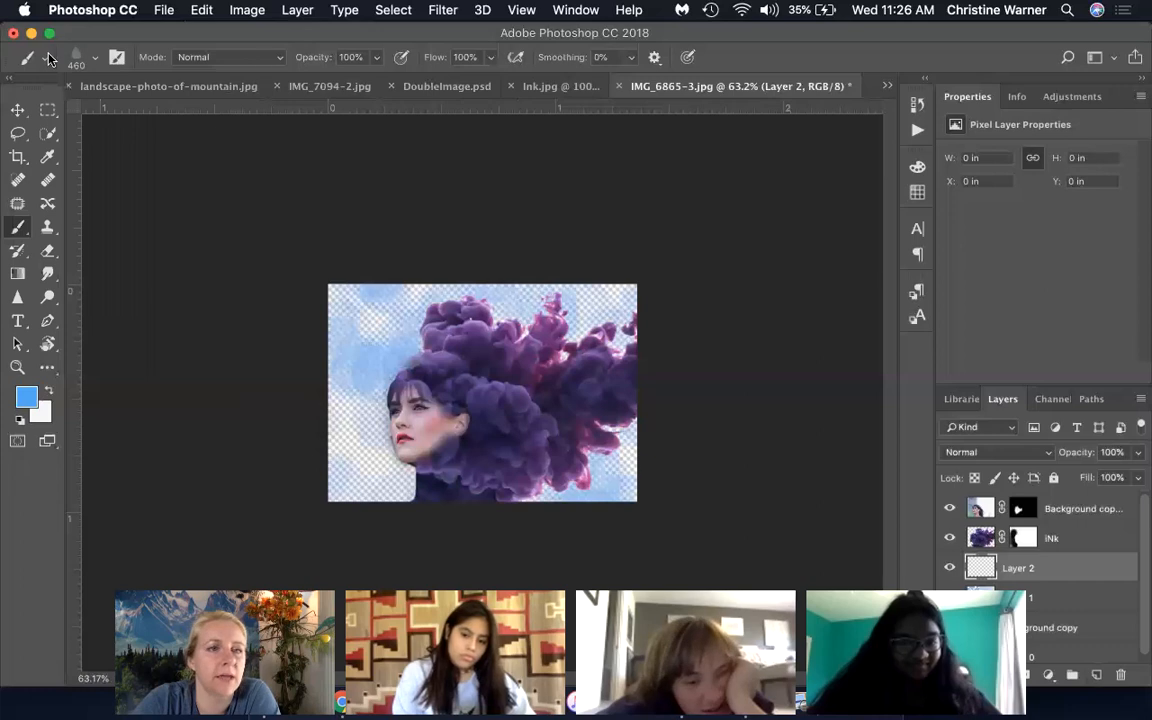
pyautogui.click(95, 58)
pyautogui.scroll(8, 137, 262)
pyautogui.scroll(1, 137, 262)
pyautogui.click(134, 258)
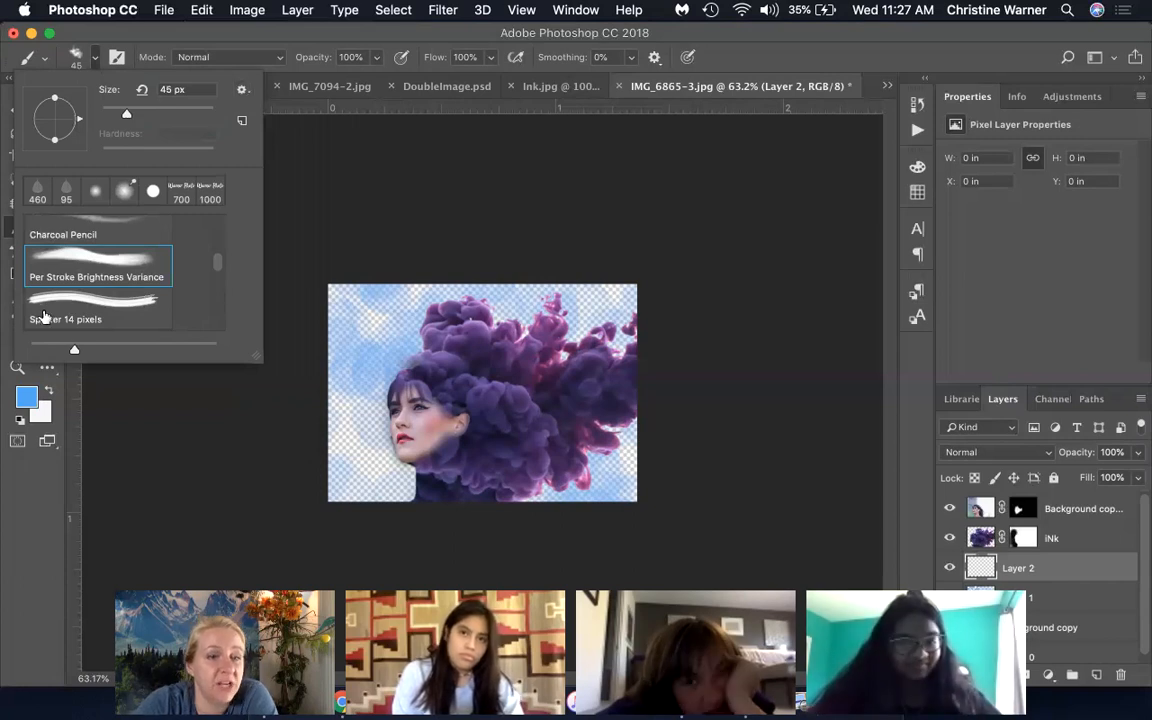
# Step: Set the foreground color to orange de983c
pyautogui.click(37, 393)
pyautogui.click(27, 398)
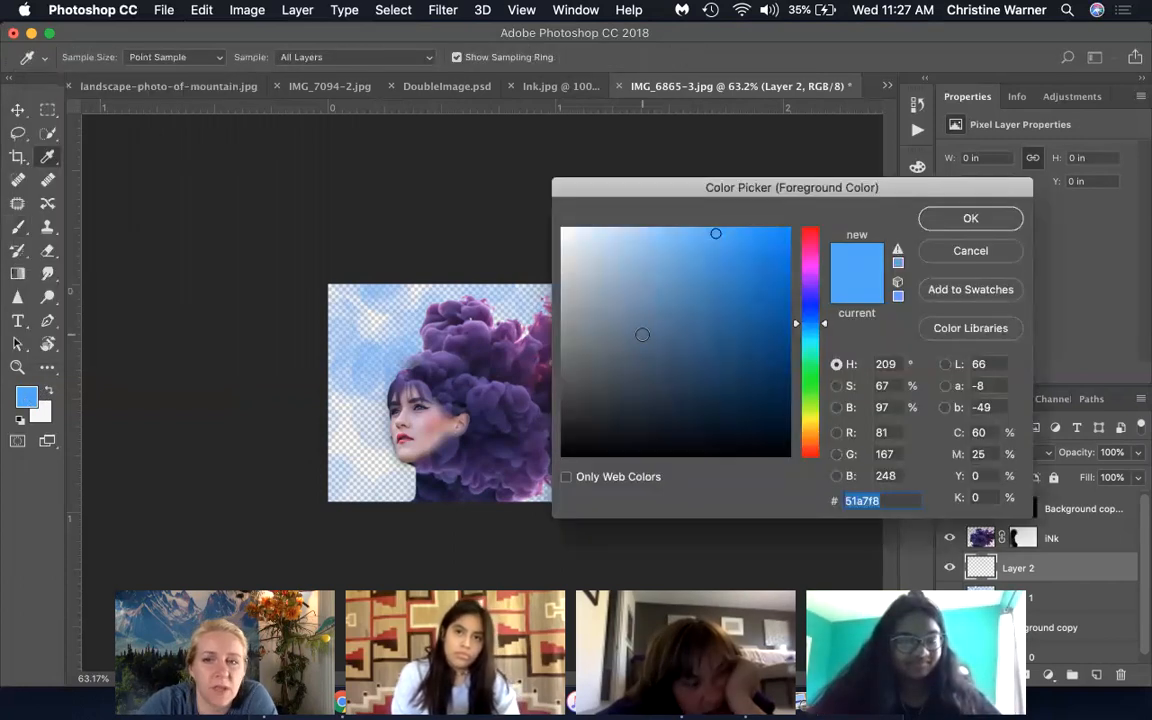
pyautogui.moveTo(812, 421); pyautogui.dragTo(811, 438)
pyautogui.click(744, 243)
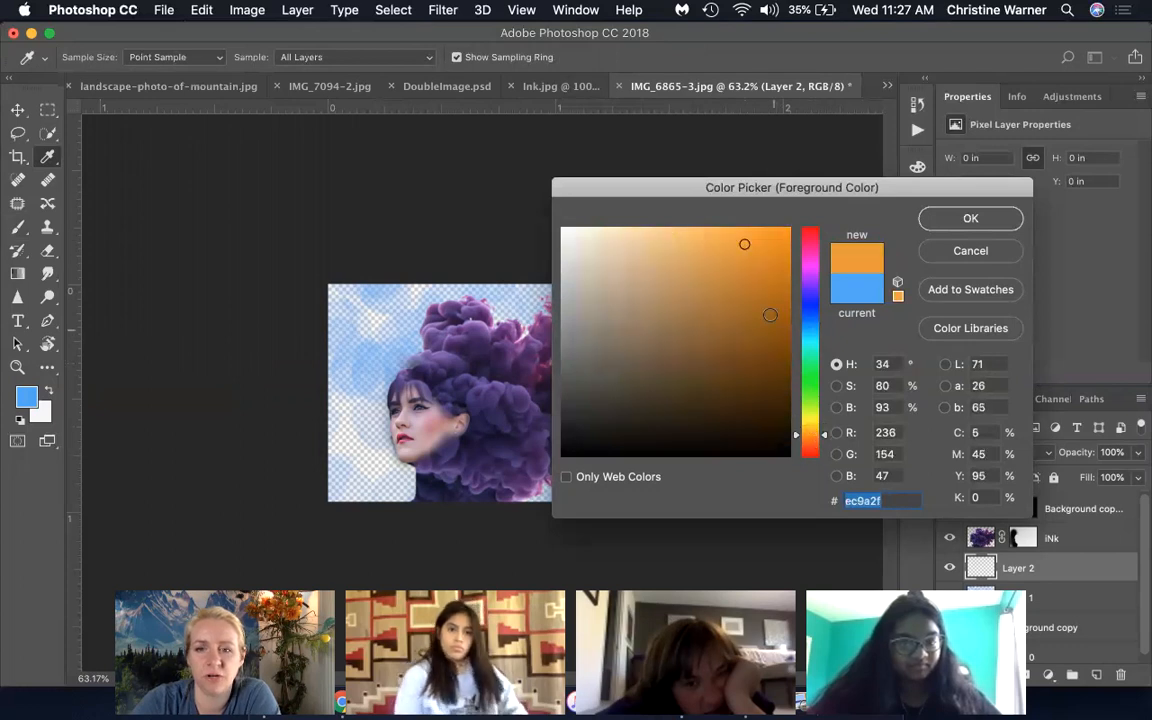
pyautogui.click(770, 315)
pyautogui.click(728, 257)
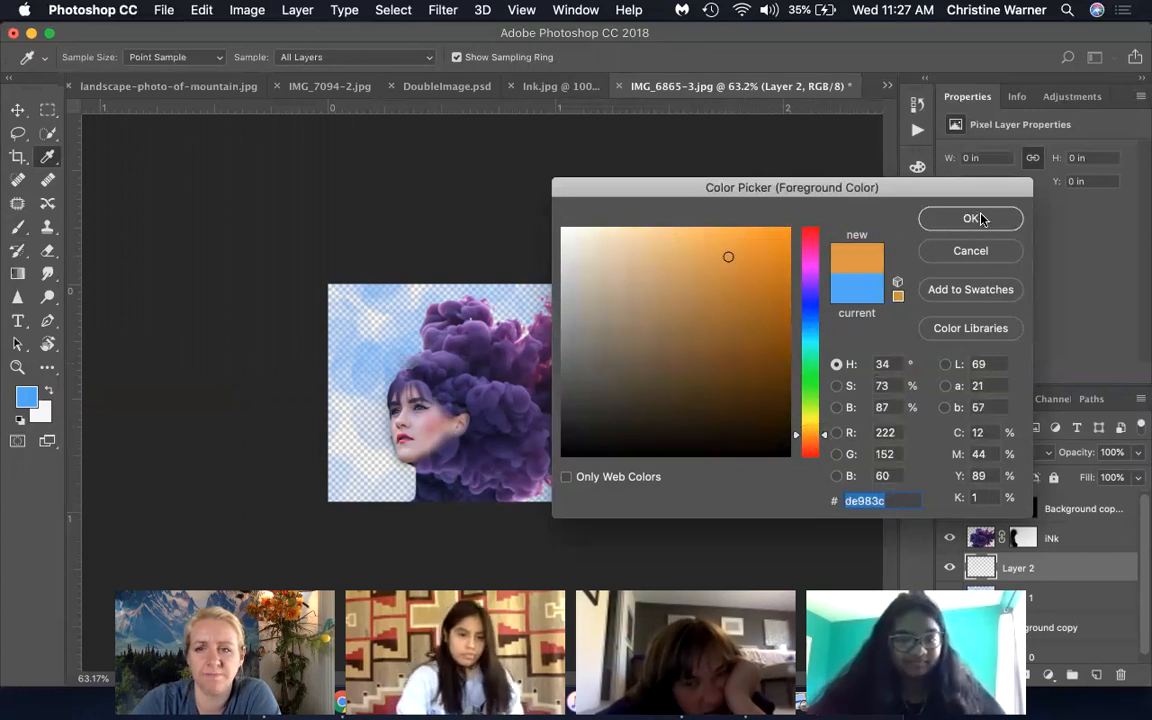
pyautogui.click(972, 219)
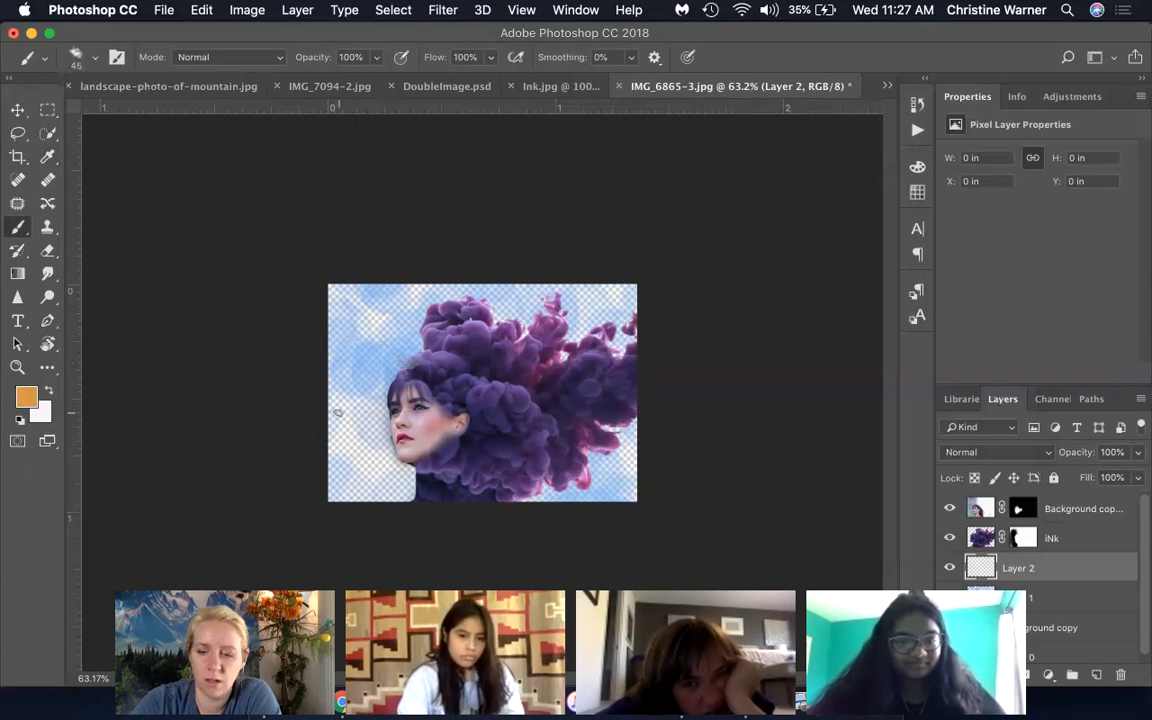
# Step: Enlarge the brush to 175 px and paint broad orange strokes across the background on Layer 2
pyautogui.press(']')
pyautogui.press(']')
pyautogui.press(']')
pyautogui.press(']')
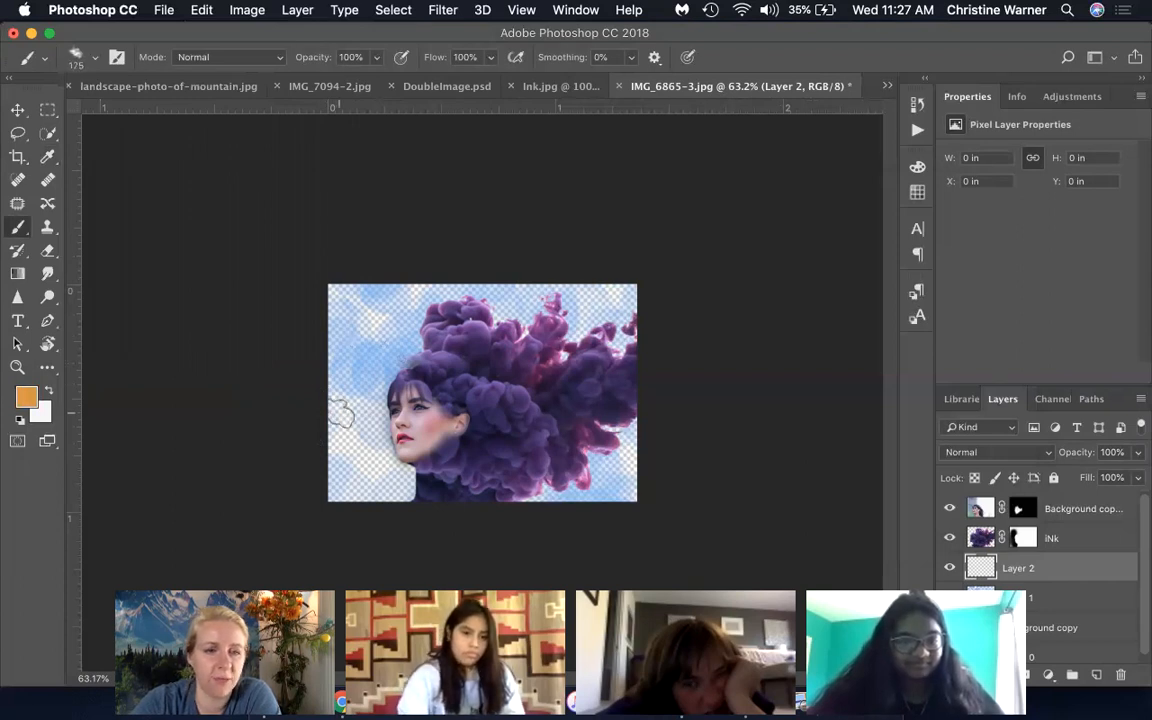
pyautogui.moveTo(336, 412)
pyautogui.mouseDown()
pyautogui.moveTo(336, 445)
pyautogui.moveTo(372, 462)
pyautogui.mouseUp()
pyautogui.moveTo(385, 408)
pyautogui.mouseDown()
pyautogui.moveTo(527, 312)
pyautogui.moveTo(630, 268)
pyautogui.mouseUp()
pyautogui.moveTo(651, 400)
pyautogui.mouseDown()
pyautogui.moveTo(598, 458)
pyautogui.moveTo(429, 330)
pyautogui.mouseUp()
pyautogui.moveTo(387, 271)
pyautogui.mouseDown()
pyautogui.moveTo(315, 290)
pyautogui.moveTo(444, 266)
pyautogui.mouseUp()
pyautogui.moveTo(397, 362); pyautogui.dragTo(364, 324)
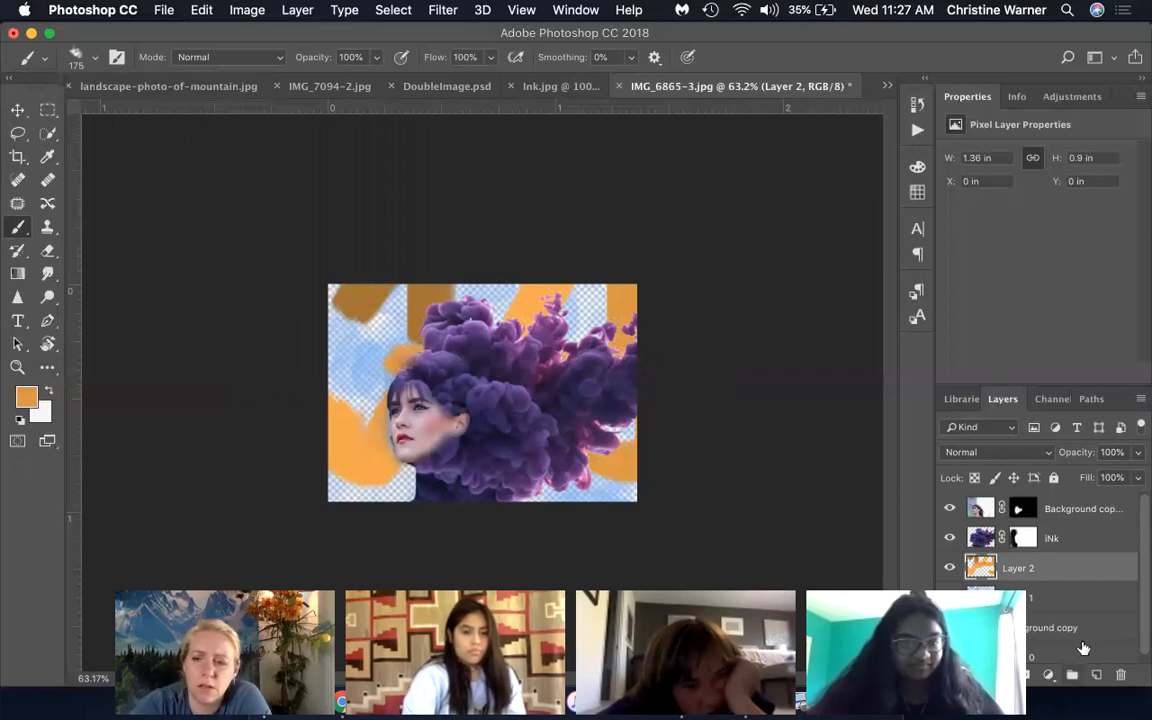
pyautogui.moveTo(651, 502); pyautogui.dragTo(322, 459)
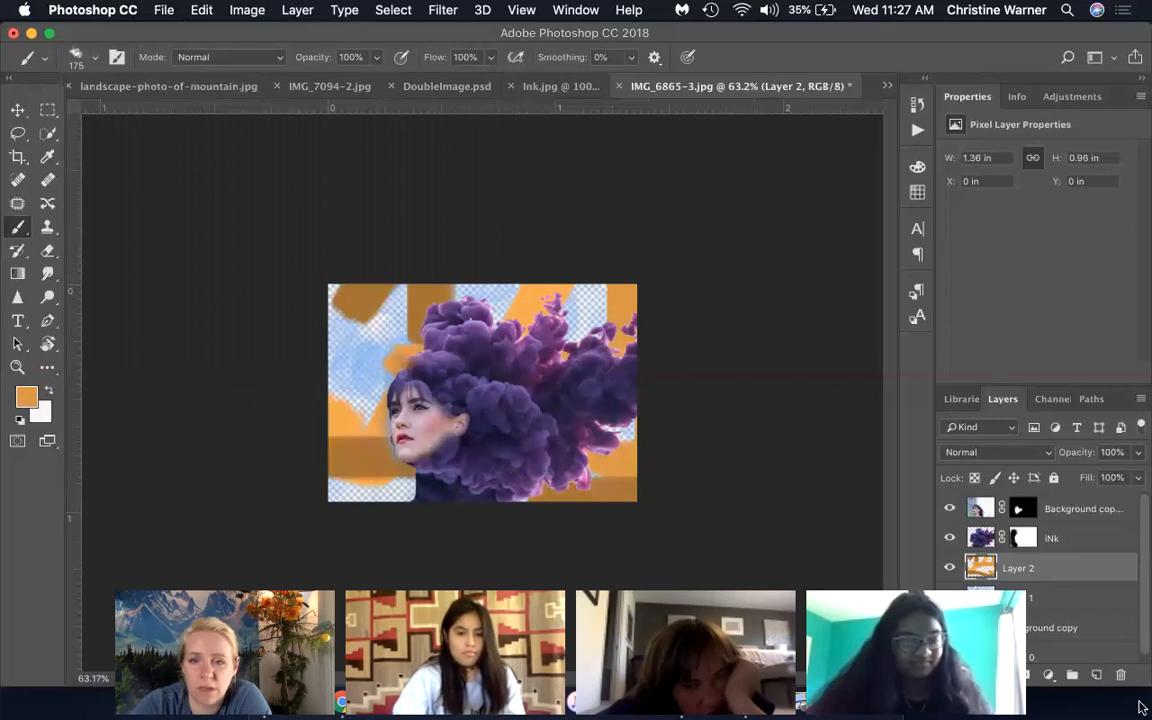
# Step: Enter the account password to unlock the computer and return to the image
pyautogui.moveTo(1140, 708)
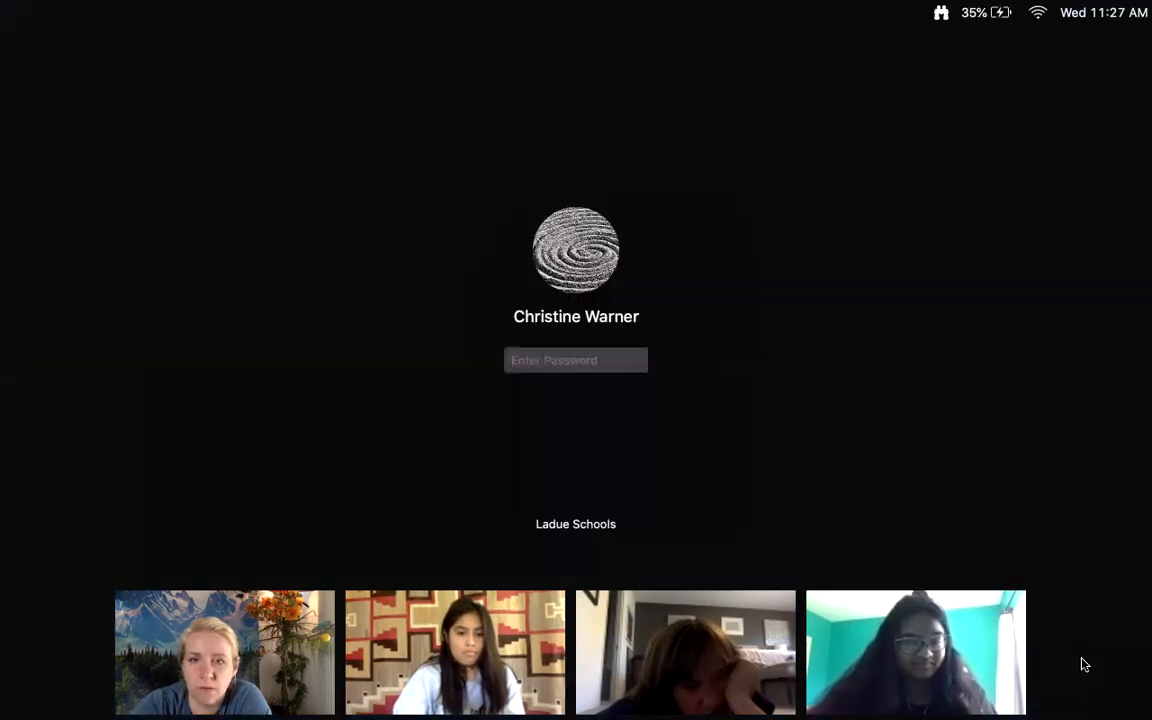
pyautogui.write('***')
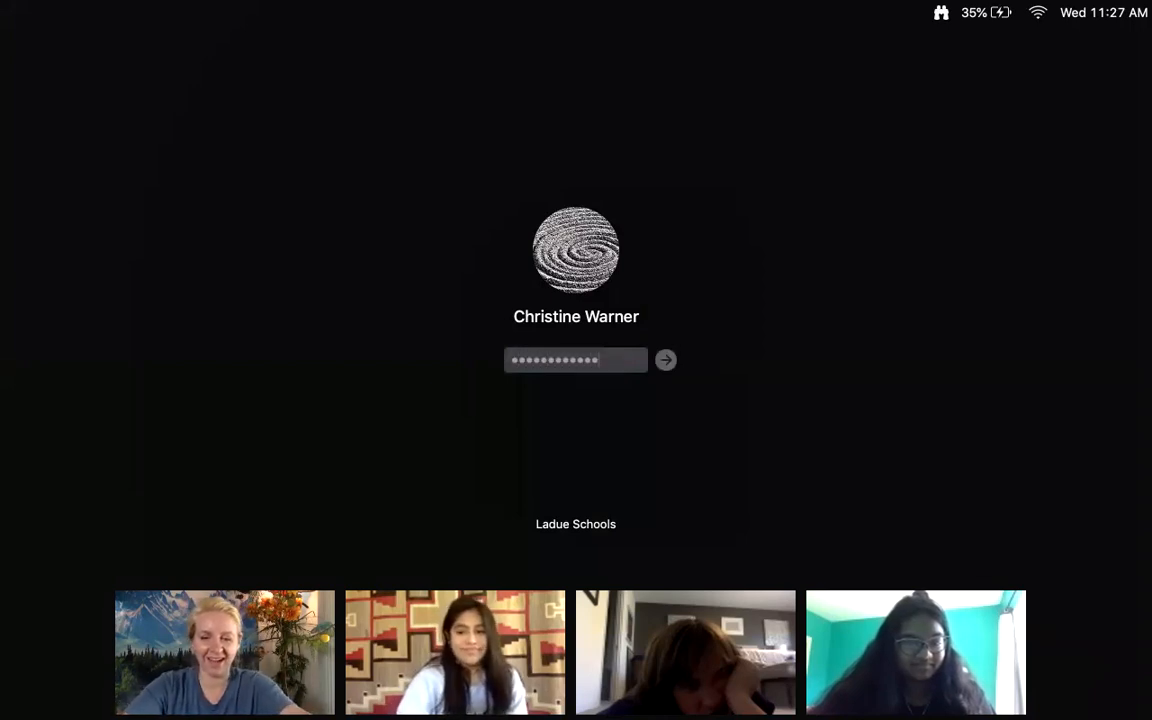
pyautogui.press('Return')
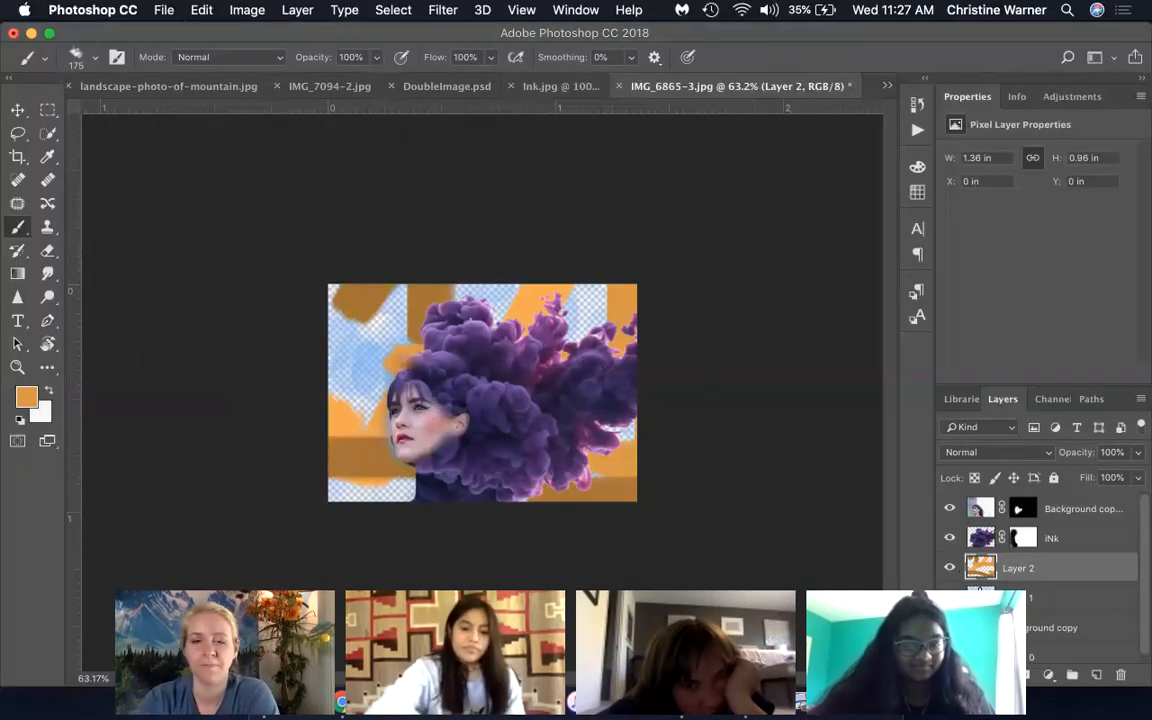
# Step: Add a blank layer above Layer 2 and choose the Hard Round brush
pyautogui.click(1097, 678)
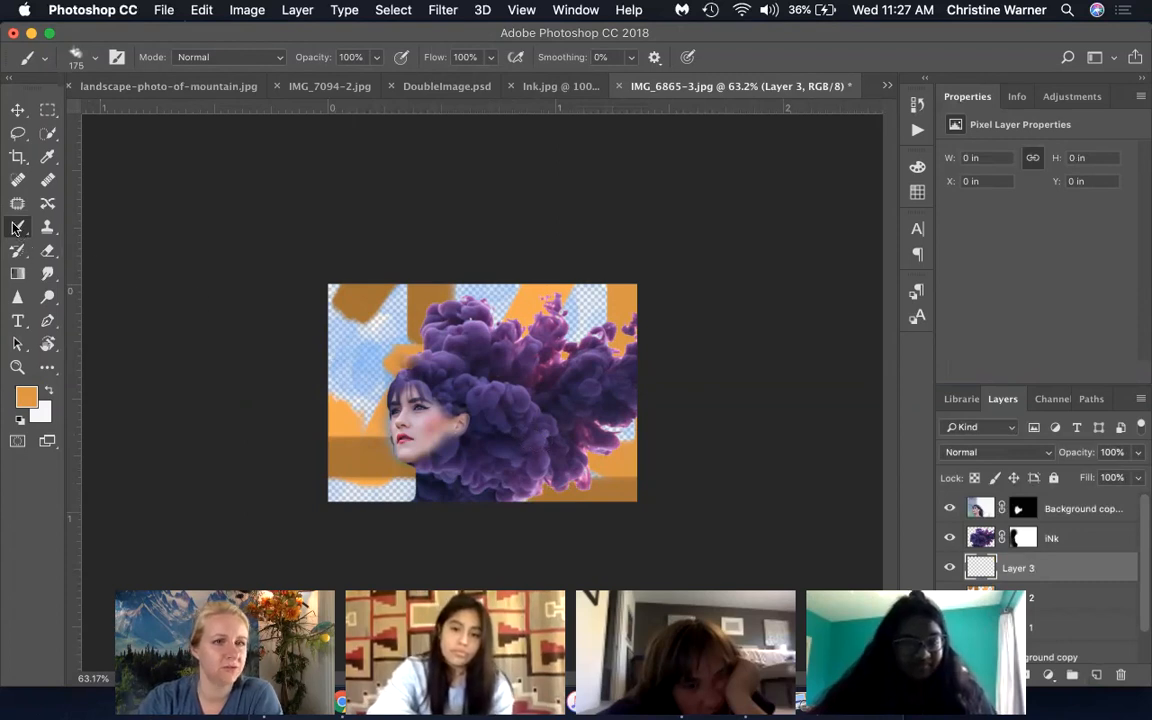
pyautogui.click(77, 58)
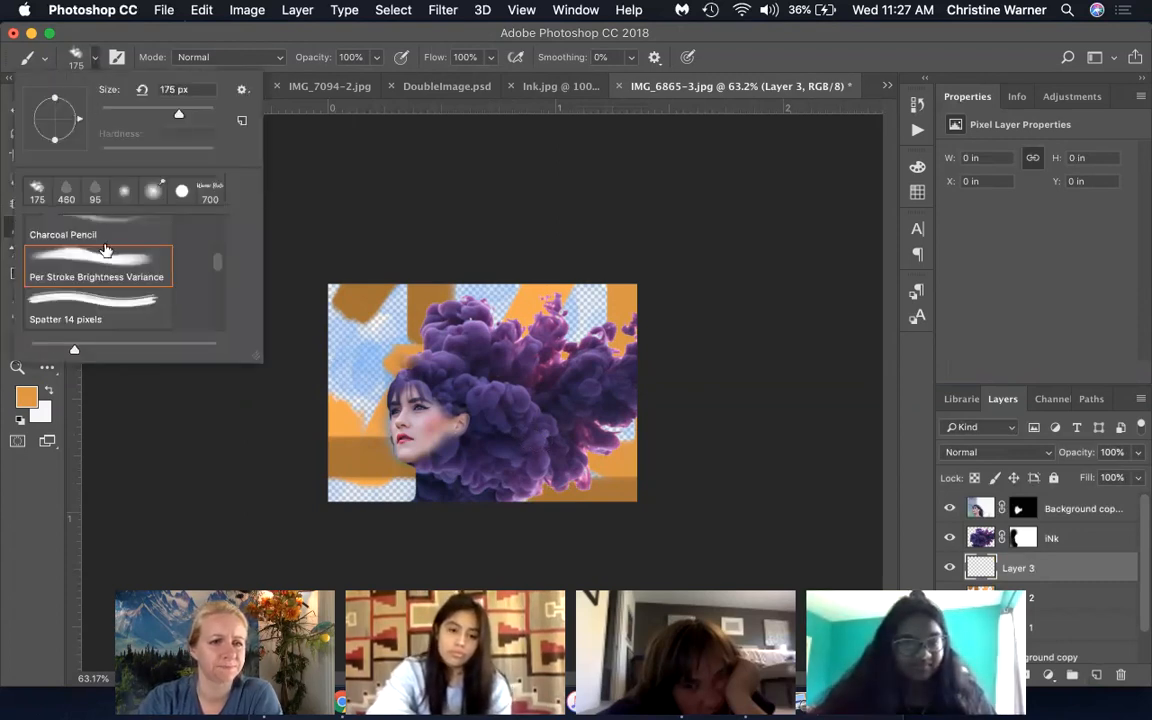
pyautogui.scroll(10, 105, 250)
pyautogui.click(108, 278)
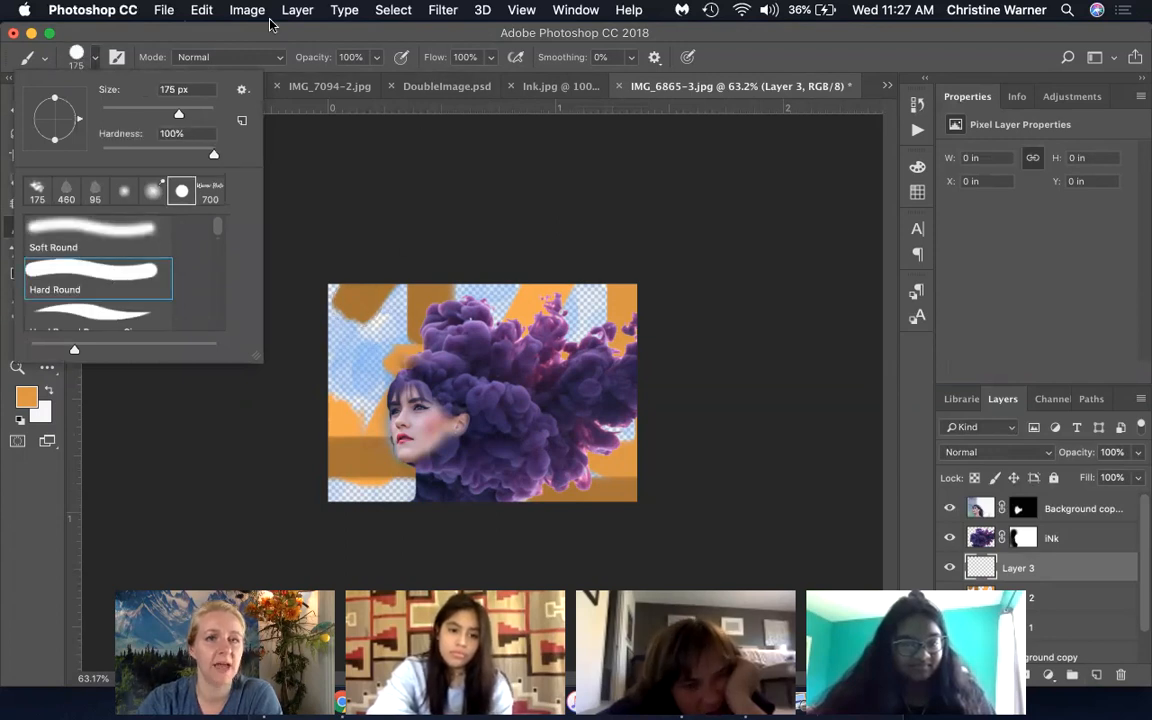
# Step: Set the brush mode to Multiply and paint an orange patch on Layer 3 above the woman's face
pyautogui.click(276, 56)
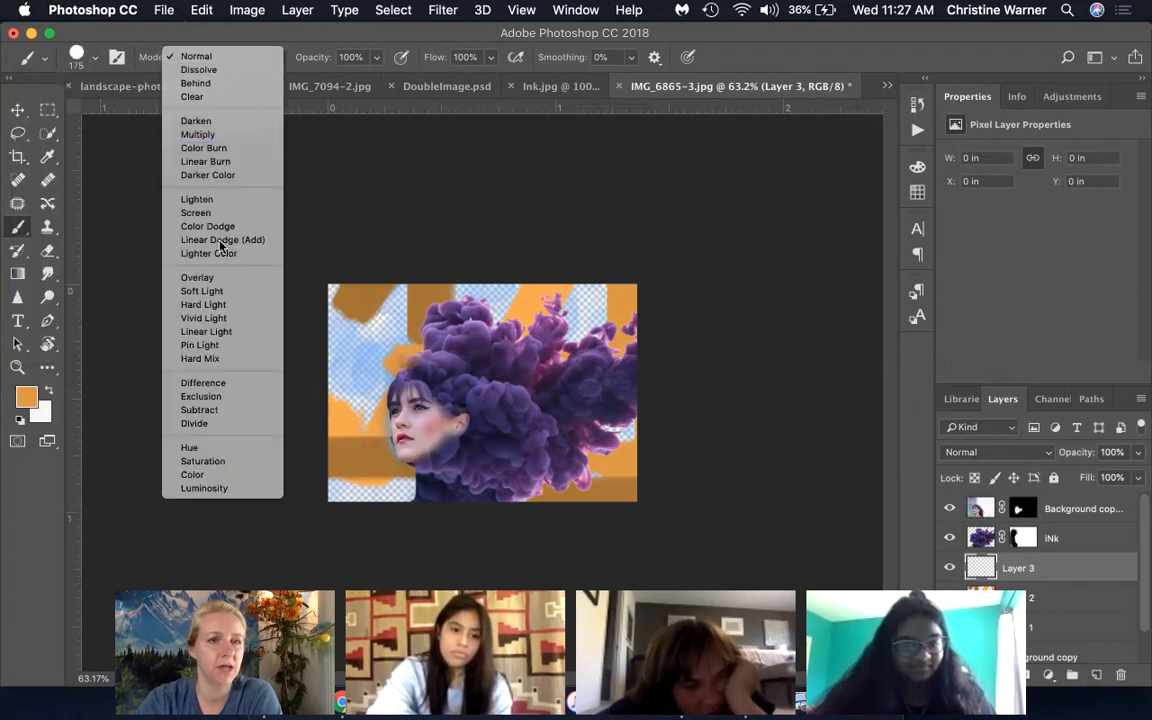
pyautogui.click(198, 134)
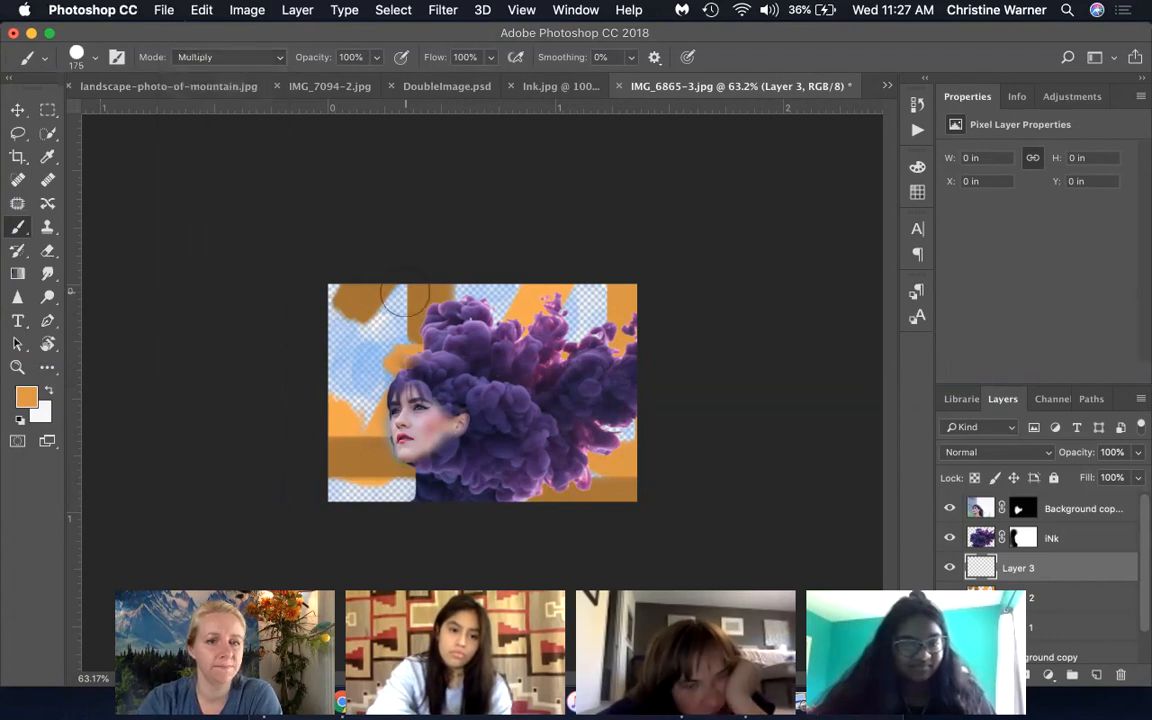
pyautogui.moveTo(397, 331)
pyautogui.mouseDown()
pyautogui.moveTo(350, 345)
pyautogui.moveTo(360, 335)
pyautogui.mouseUp()
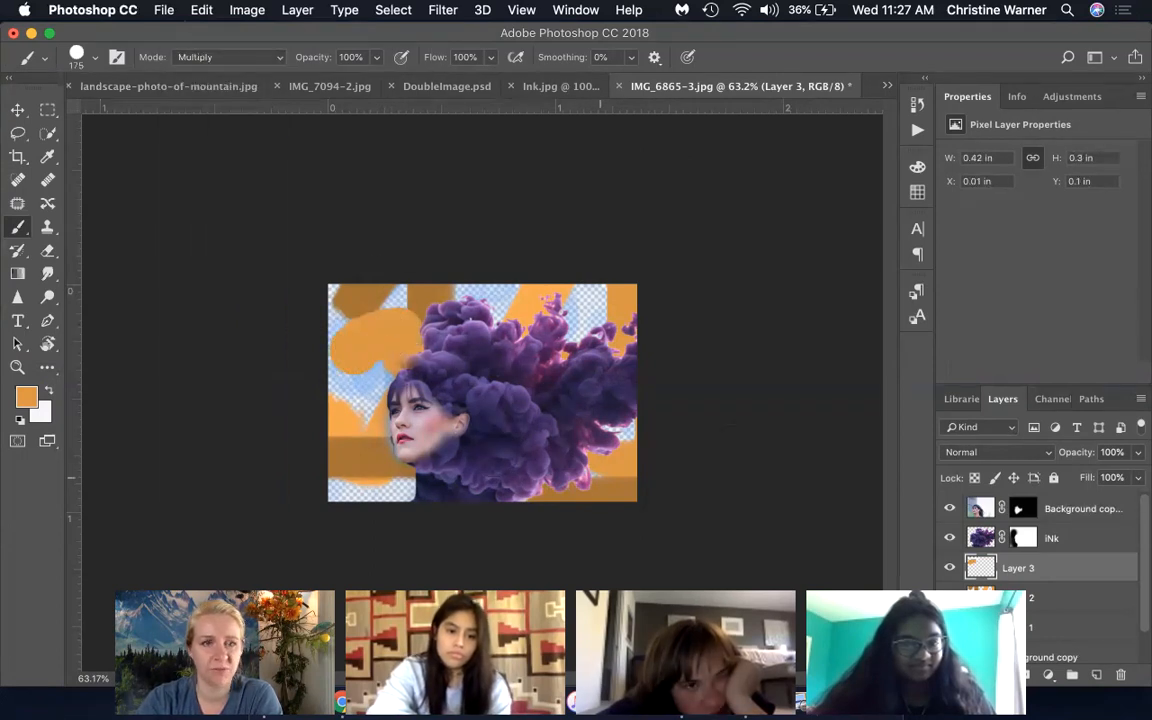
# Step: Set the foreground color to red de3c44
pyautogui.click(27, 397)
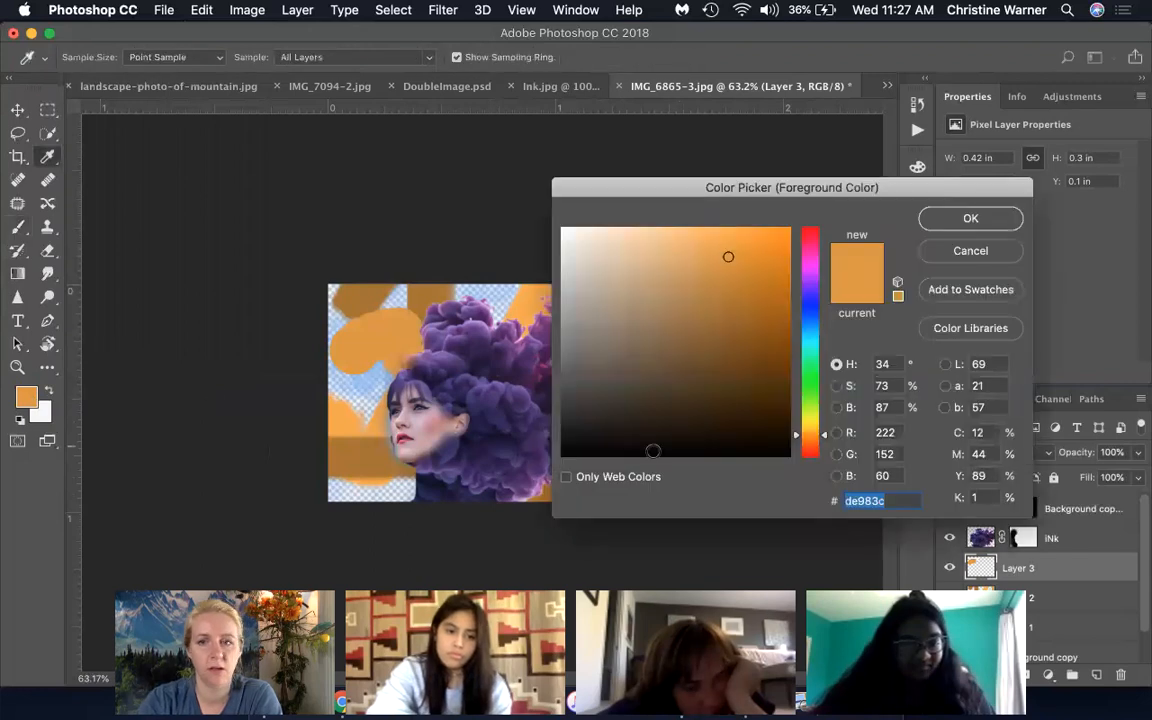
pyautogui.click(823, 231)
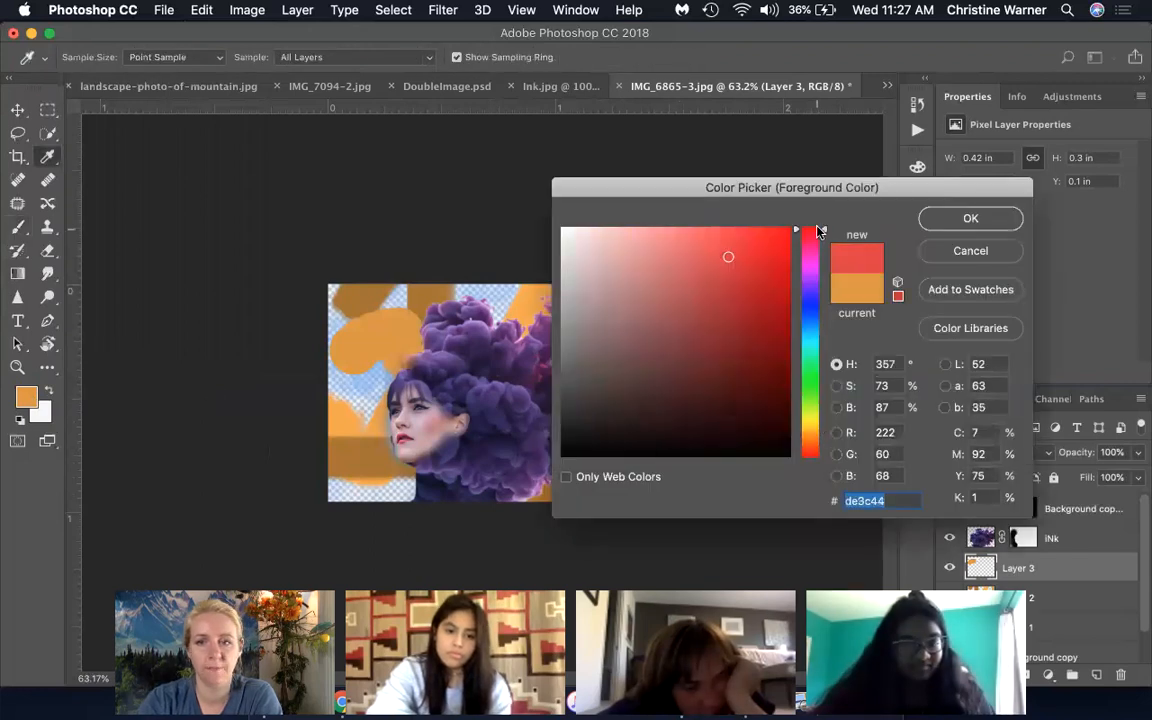
pyautogui.click(922, 223)
# Step: Reduce the brush to 90 px and paint curved red Multiply strokes on Layer 3 above and beside the purple hair
pyautogui.press('[')
pyautogui.press('[')
pyautogui.press('[')
pyautogui.moveTo(350, 312)
pyautogui.mouseDown()
pyautogui.moveTo(398, 322)
pyautogui.moveTo(415, 348)
pyautogui.mouseUp()
pyautogui.click(510, 310)
pyautogui.moveTo(512, 311)
pyautogui.mouseDown()
pyautogui.moveTo(445, 277)
pyautogui.moveTo(408, 289)
pyautogui.moveTo(447, 290)
pyautogui.mouseUp()
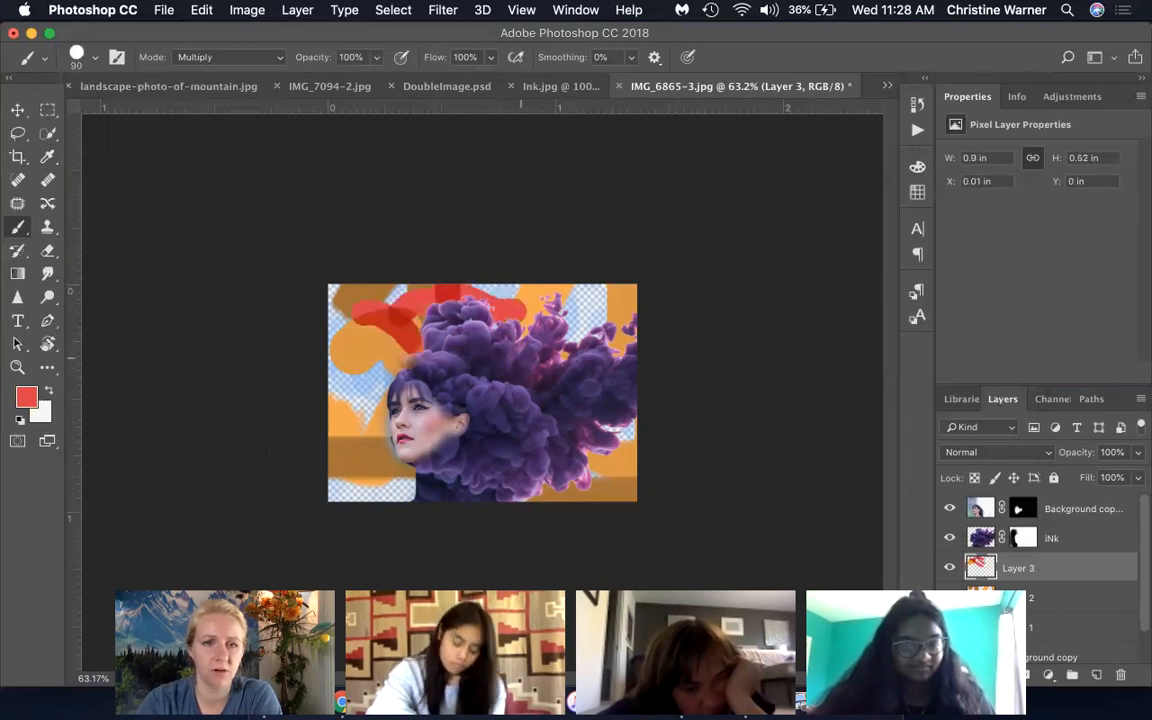
pyautogui.moveTo(578, 330); pyautogui.dragTo(644, 324)
pyautogui.click(572, 296)
pyautogui.moveTo(572, 296); pyautogui.dragTo(578, 322)
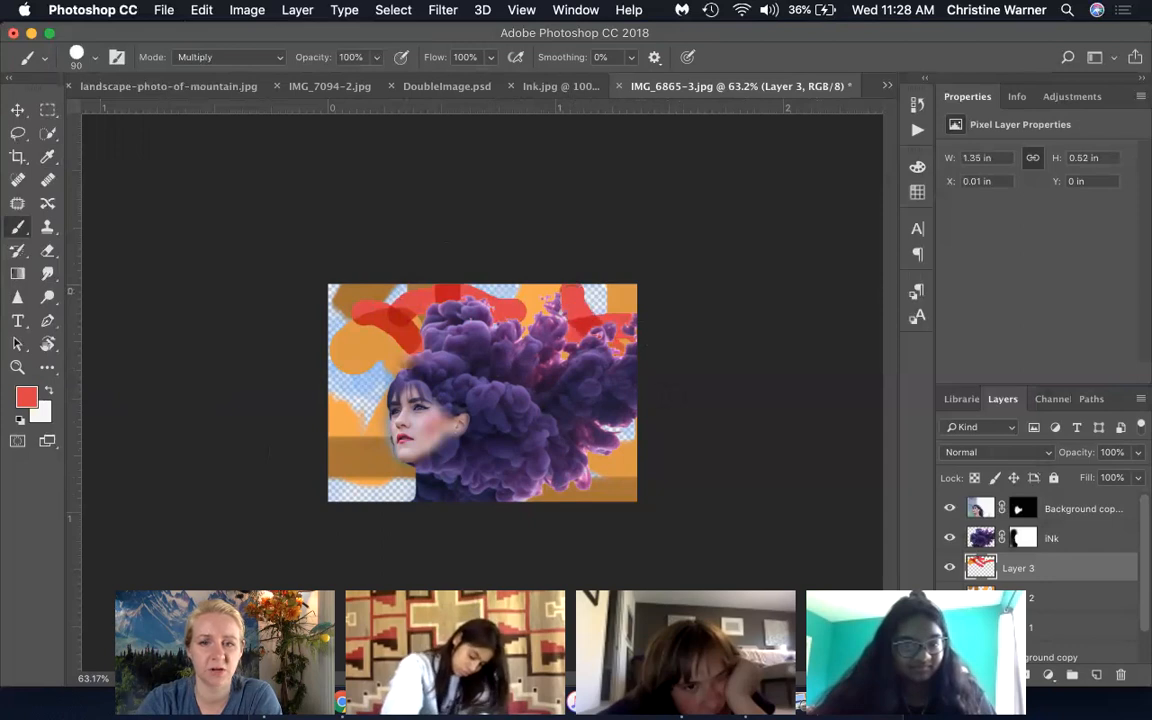
pyautogui.moveTo(645, 430)
pyautogui.mouseDown()
pyautogui.moveTo(545, 500)
pyautogui.moveTo(660, 474)
pyautogui.mouseUp()
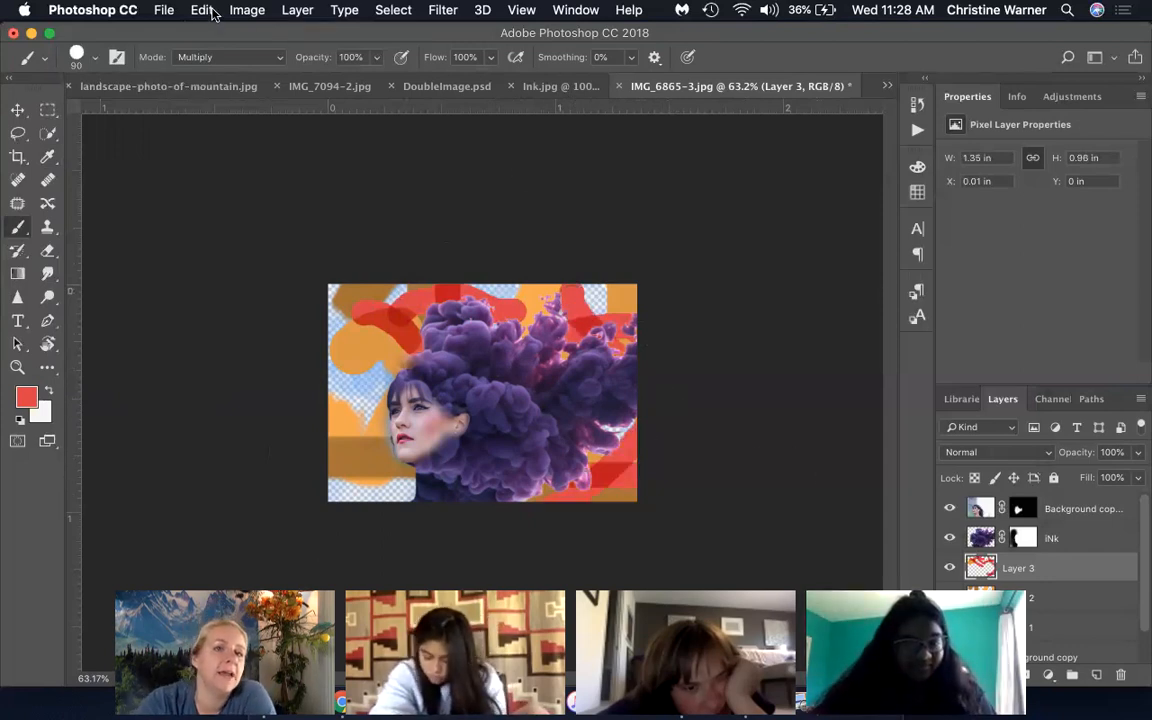
# Step: Switch the brush mode to Screen and paint overlapping red strokes across the background around the face and hair
pyautogui.click(256, 59)
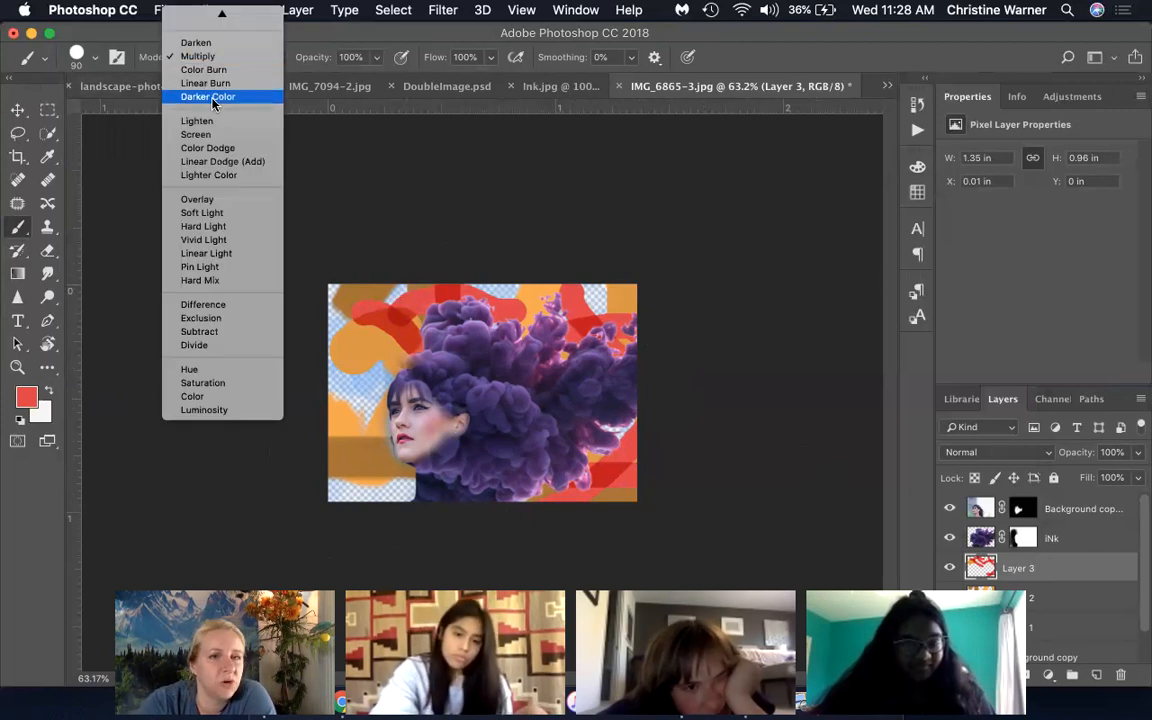
pyautogui.click(214, 135)
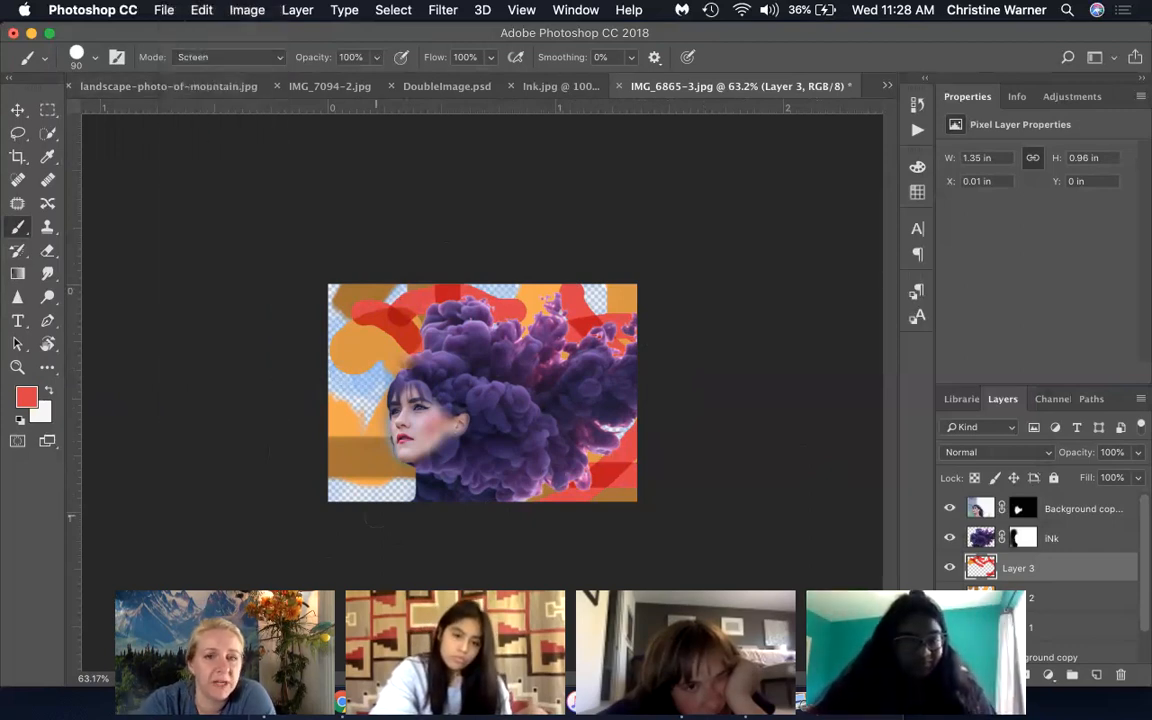
pyautogui.moveTo(340, 450)
pyautogui.mouseDown()
pyautogui.moveTo(424, 504)
pyautogui.moveTo(384, 506)
pyautogui.moveTo(360, 351)
pyautogui.mouseUp()
pyautogui.moveTo(354, 400)
pyautogui.mouseDown()
pyautogui.moveTo(522, 304)
pyautogui.moveTo(590, 331)
pyautogui.moveTo(344, 490)
pyautogui.moveTo(410, 488)
pyautogui.mouseUp()
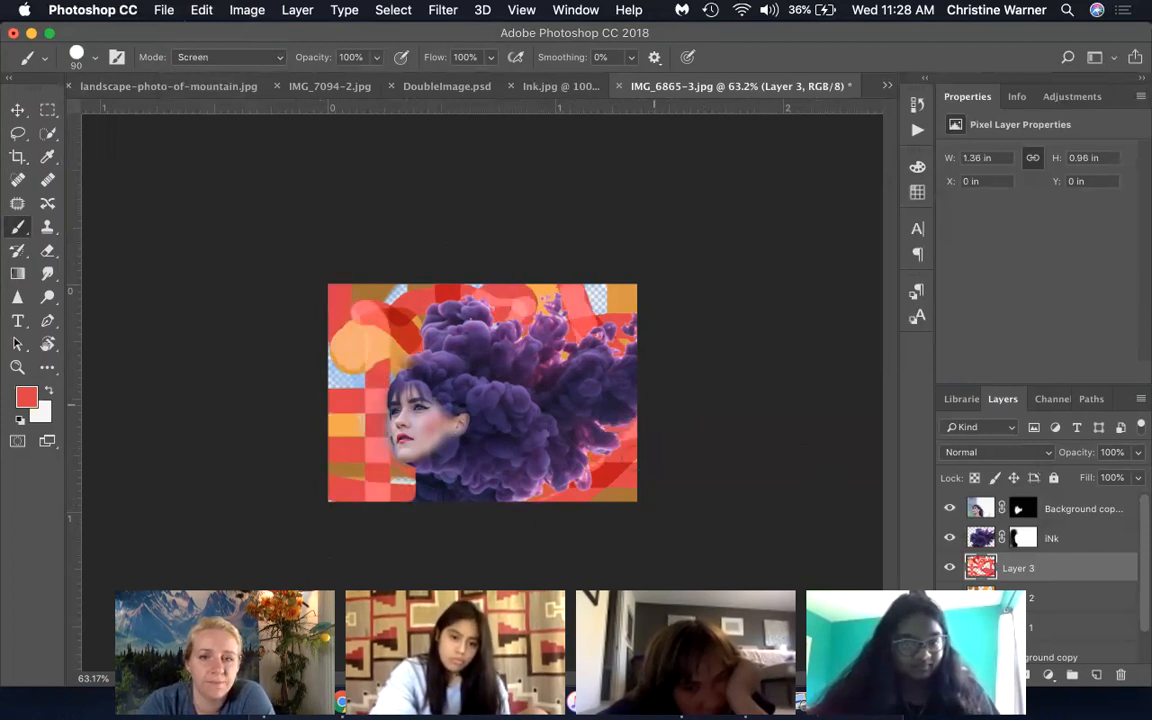
pyautogui.moveTo(654, 405); pyautogui.dragTo(682, 515)
pyautogui.moveTo(598, 477); pyautogui.dragTo(640, 455)
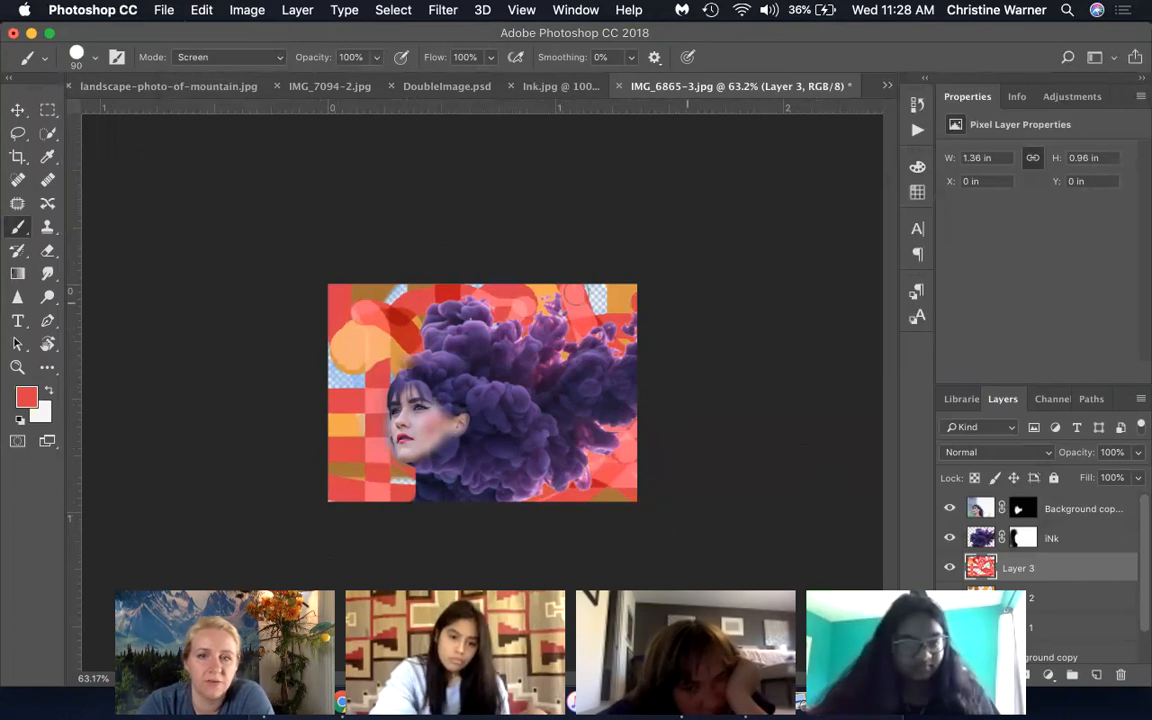
pyautogui.moveTo(574, 294); pyautogui.dragTo(531, 302)
pyautogui.moveTo(319, 421)
pyautogui.mouseDown()
pyautogui.moveTo(430, 532)
pyautogui.moveTo(364, 522)
pyautogui.moveTo(365, 465)
pyautogui.moveTo(311, 412)
pyautogui.mouseUp()
pyautogui.moveTo(330, 475); pyautogui.dragTo(408, 477)
pyautogui.moveTo(346, 446)
pyautogui.mouseDown()
pyautogui.moveTo(335, 442)
pyautogui.moveTo(599, 592)
pyautogui.mouseUp()
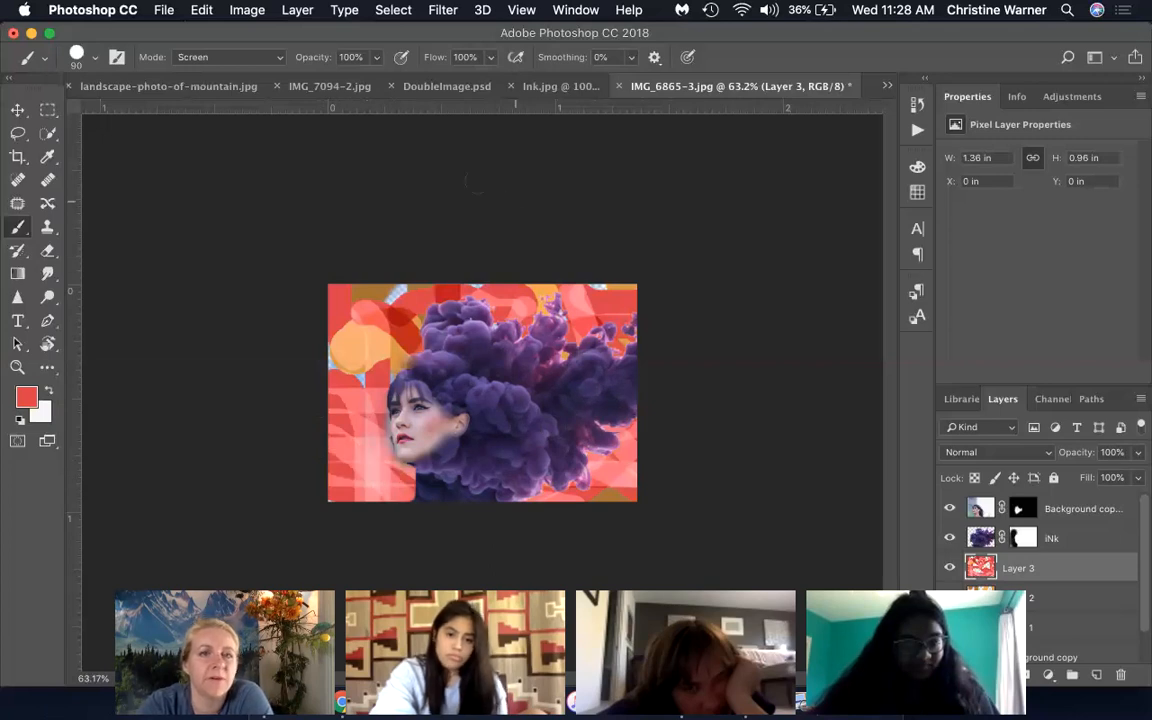
# Step: Set the brush mode to Clear, enlarge the brush to 125 px and choose the Hard Round Pressure Size preset
pyautogui.click(250, 57)
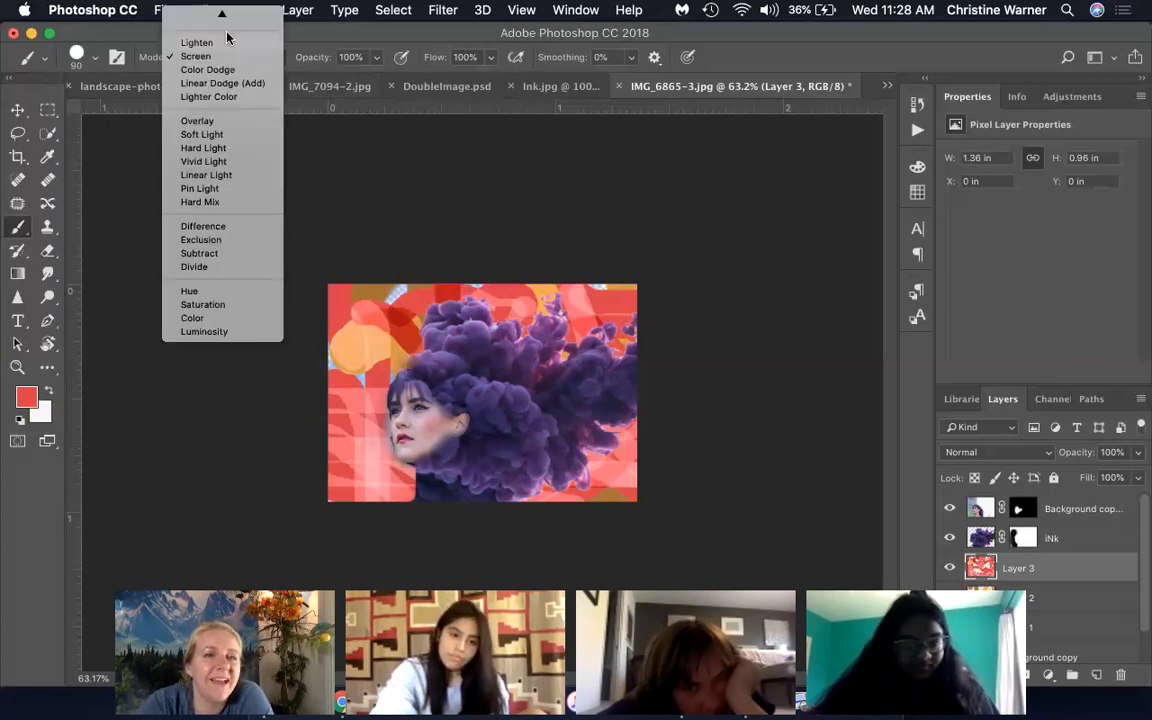
pyautogui.moveTo(227, 8)
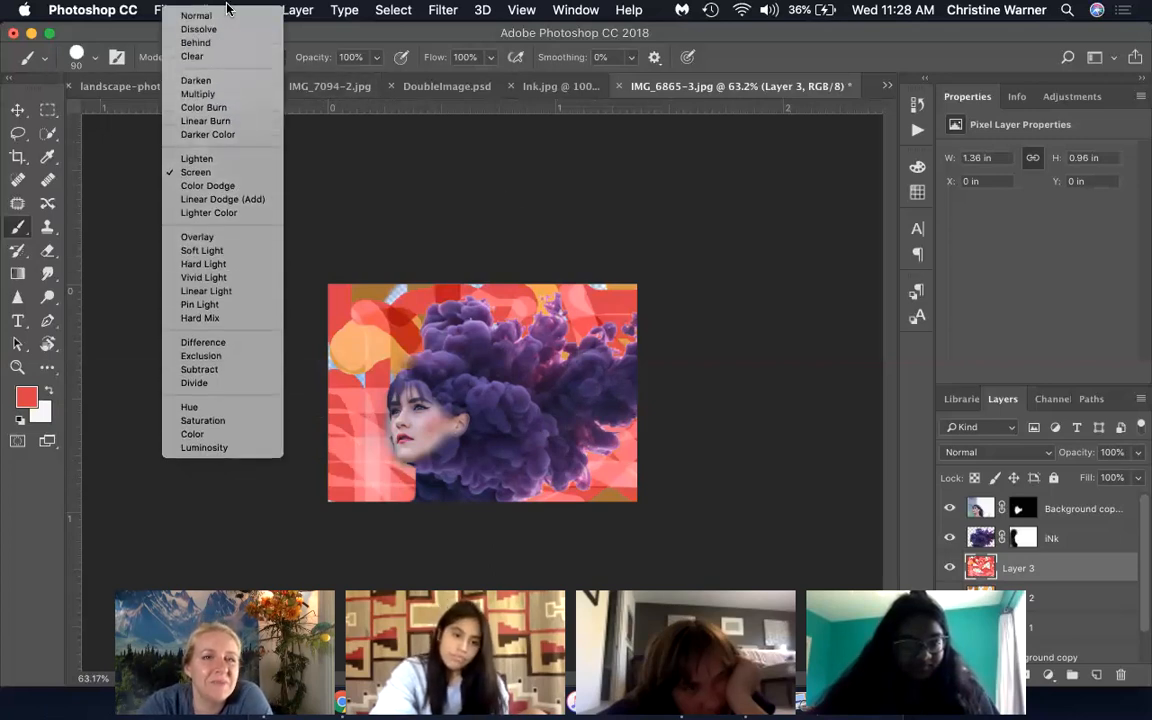
pyautogui.click(193, 56)
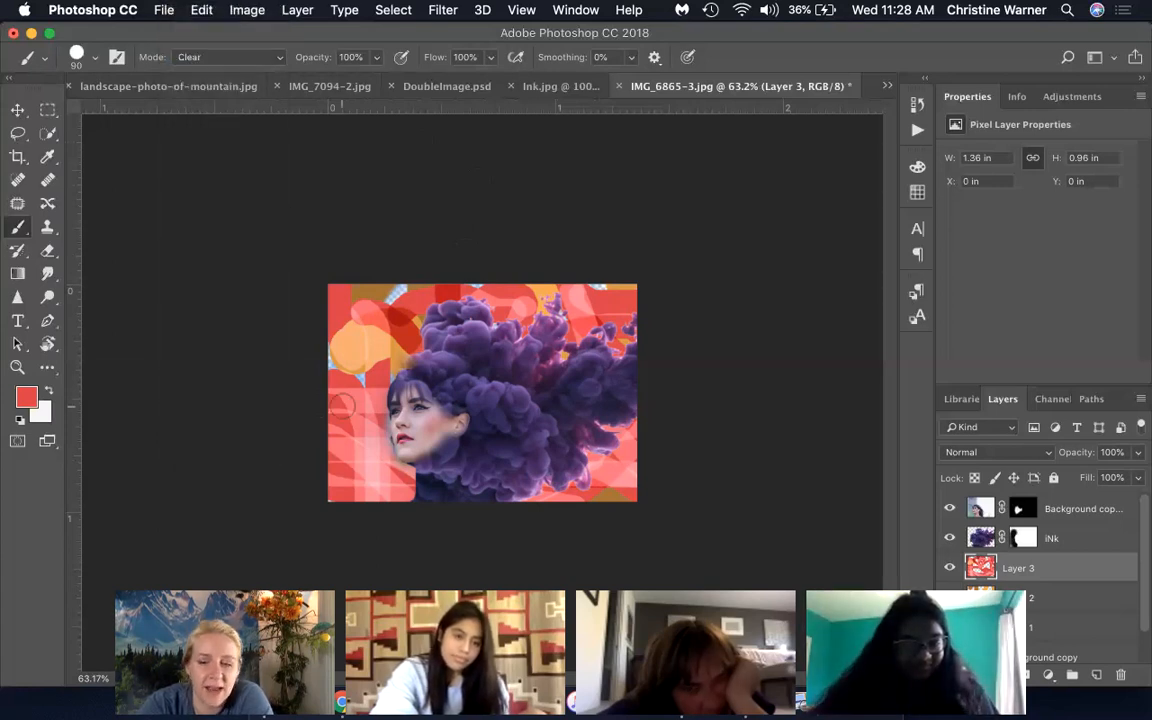
pyautogui.press(']')
pyautogui.press(']')
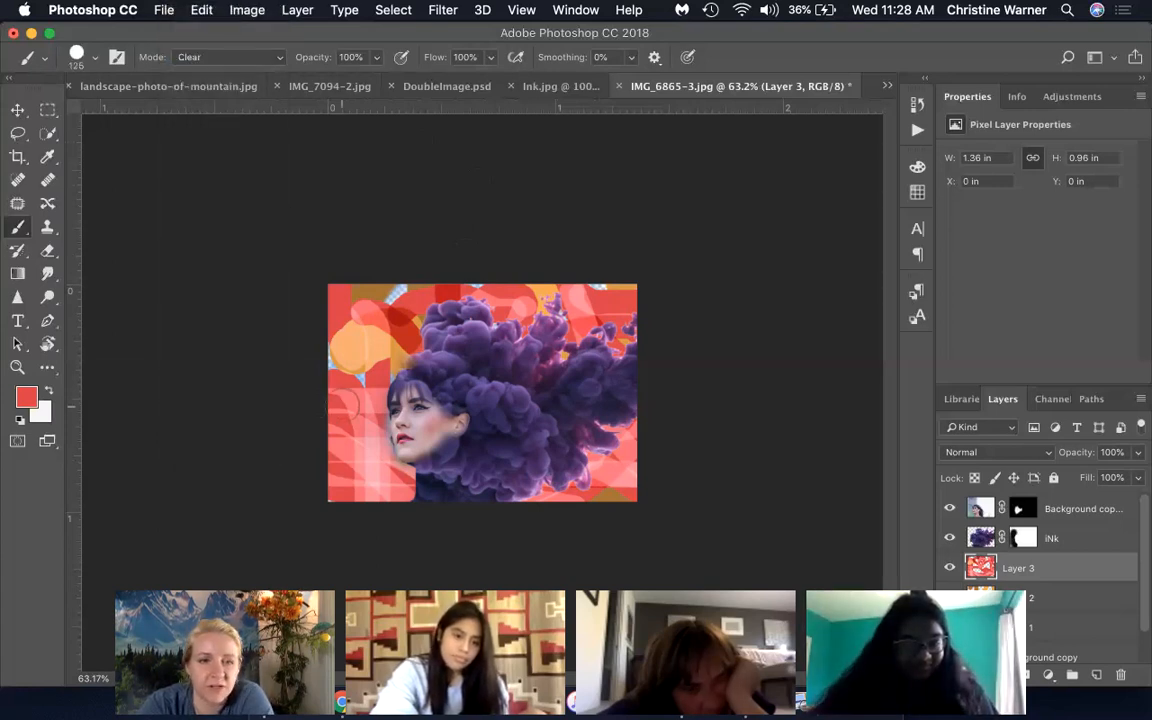
pyautogui.click(96, 59)
pyautogui.click(106, 313)
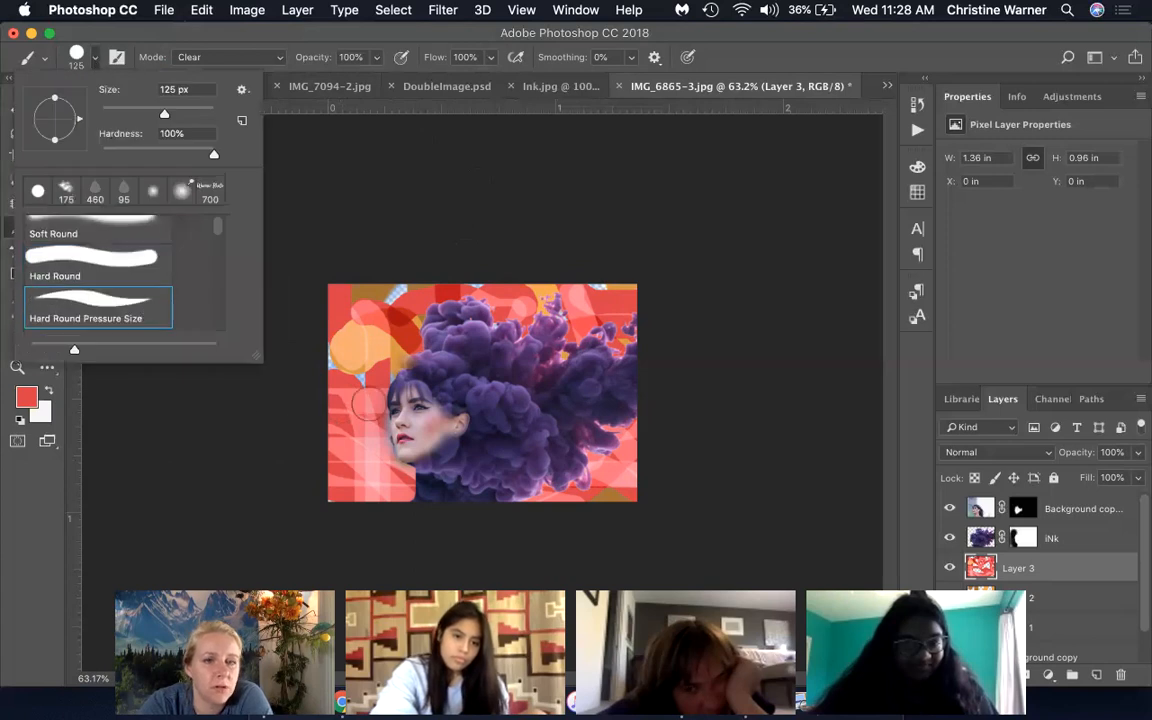
# Step: Clear curved strokes from Layer 3 around the face, then partially clear patches near the upper edge at 48% brush opacity
pyautogui.moveTo(322, 379); pyautogui.dragTo(787, 544)
pyautogui.click(375, 410)
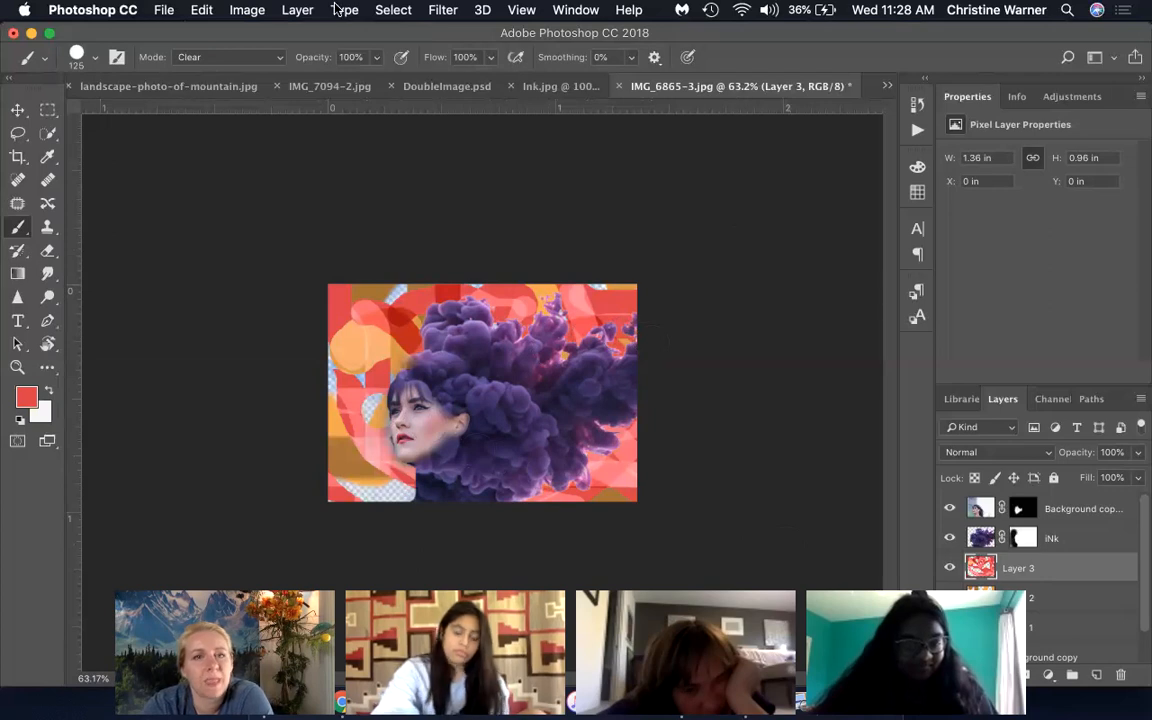
pyautogui.click(378, 58)
pyautogui.moveTo(376, 82); pyautogui.dragTo(334, 83)
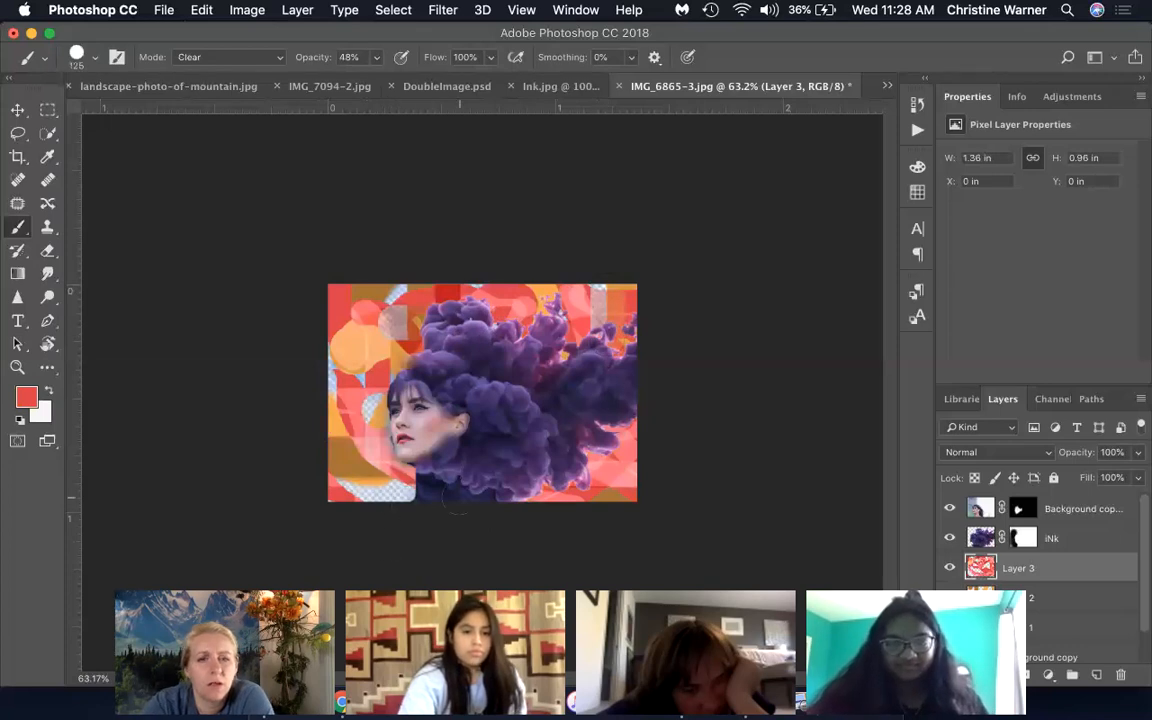
# Step: Add a Solid Color fill layer in red de3c44 between Layer 1 and the Background copy layer
pyautogui.scroll(-2, 1131, 580)
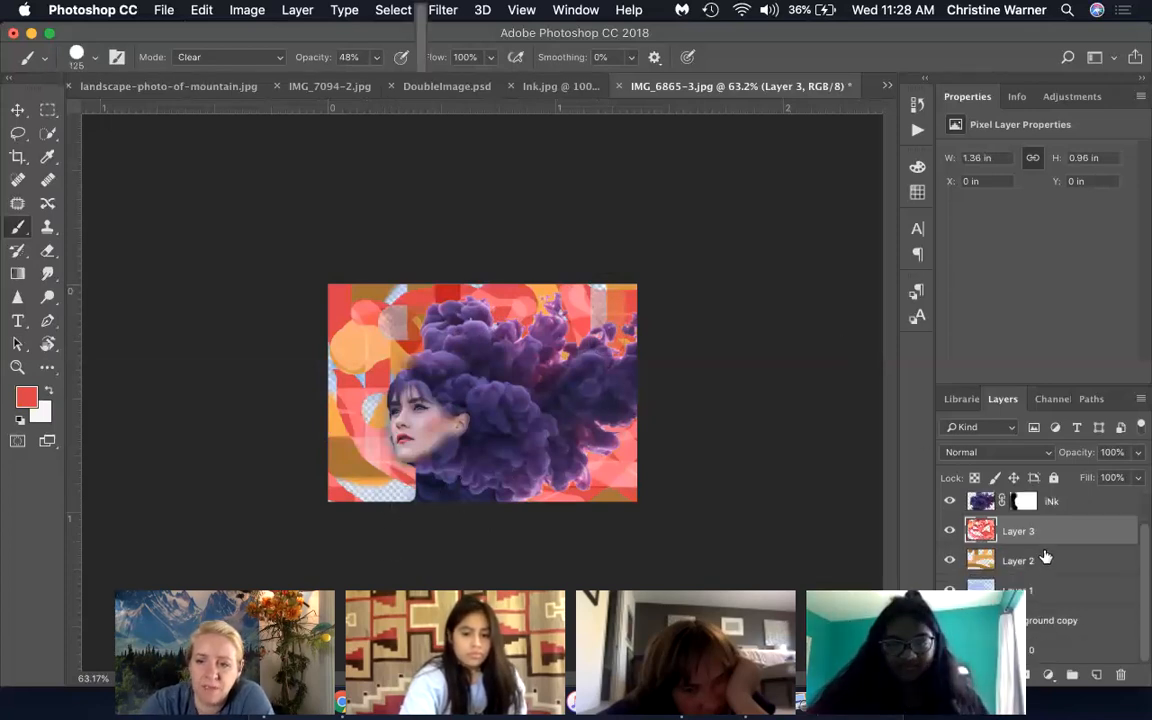
pyautogui.click(1057, 620)
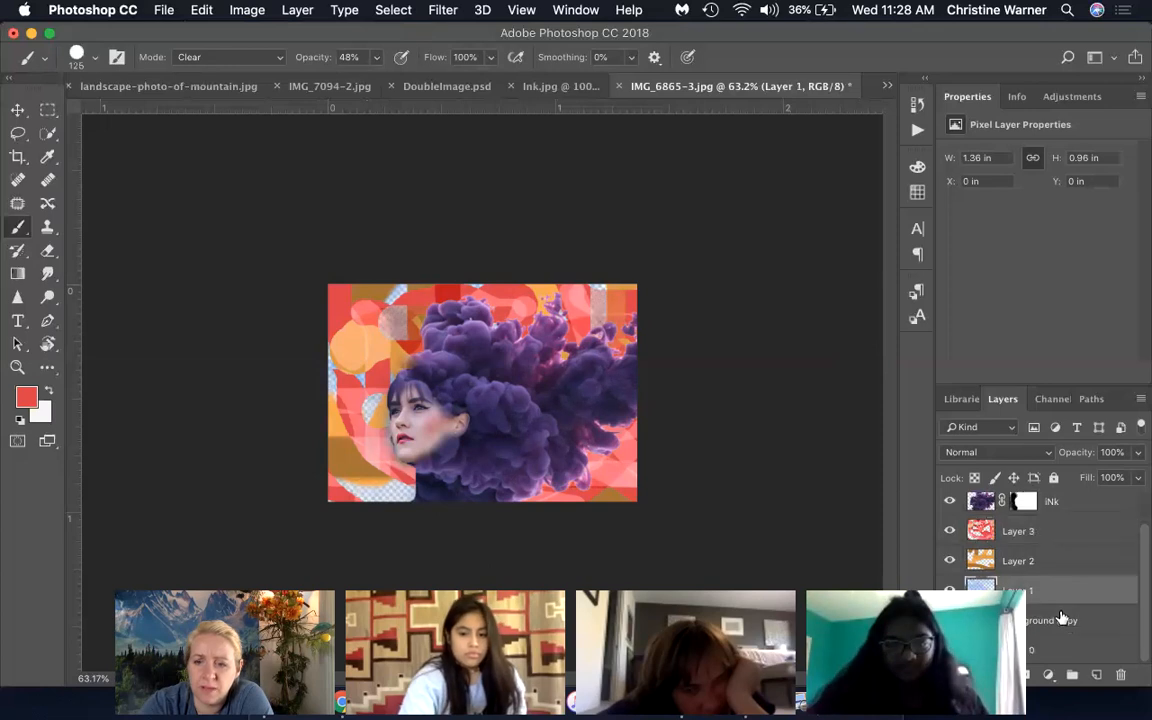
pyautogui.click(1096, 677)
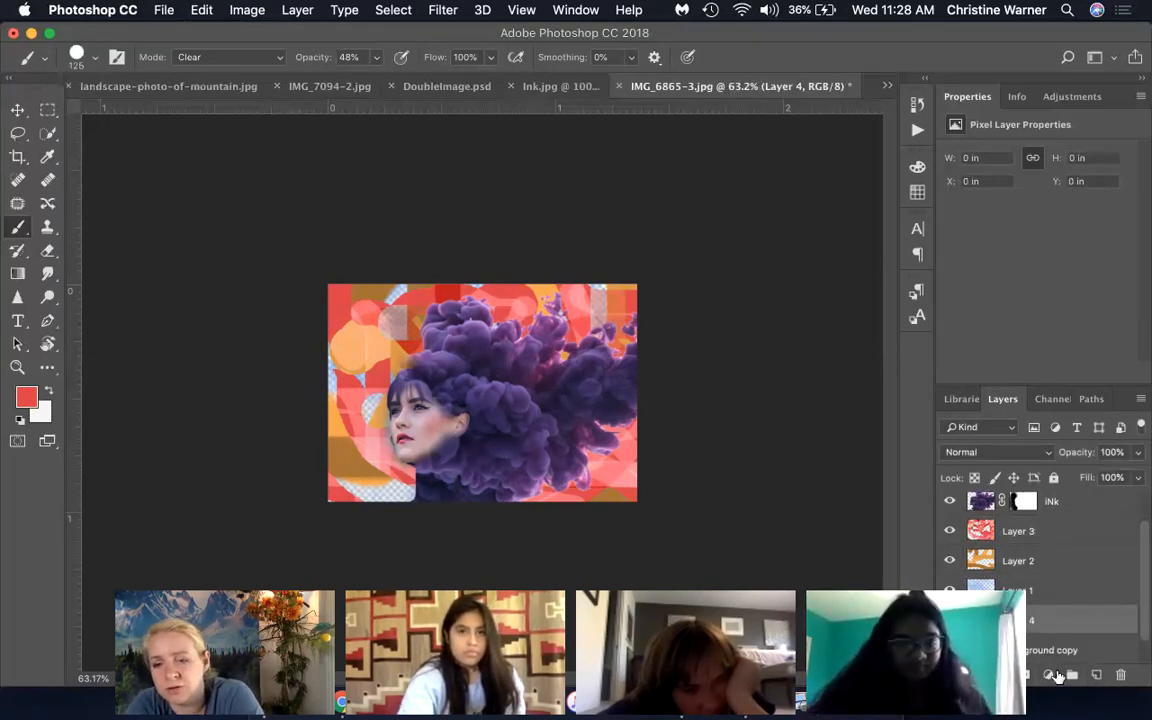
pyautogui.click(1050, 674)
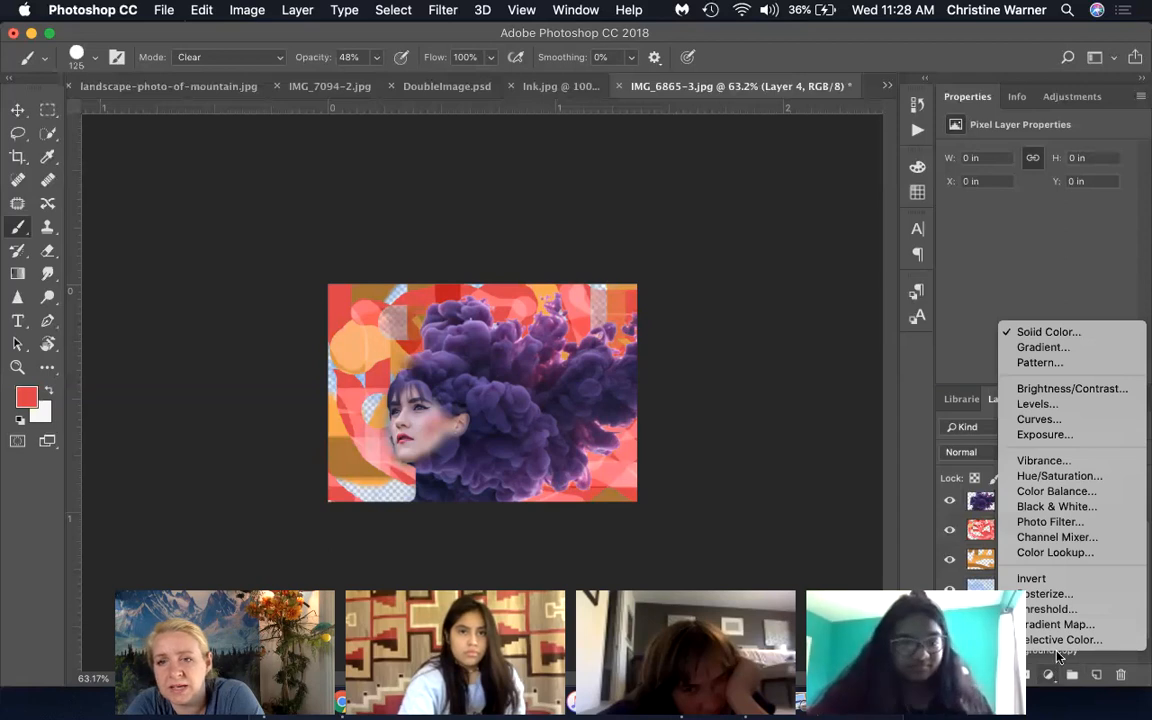
pyautogui.click(1050, 332)
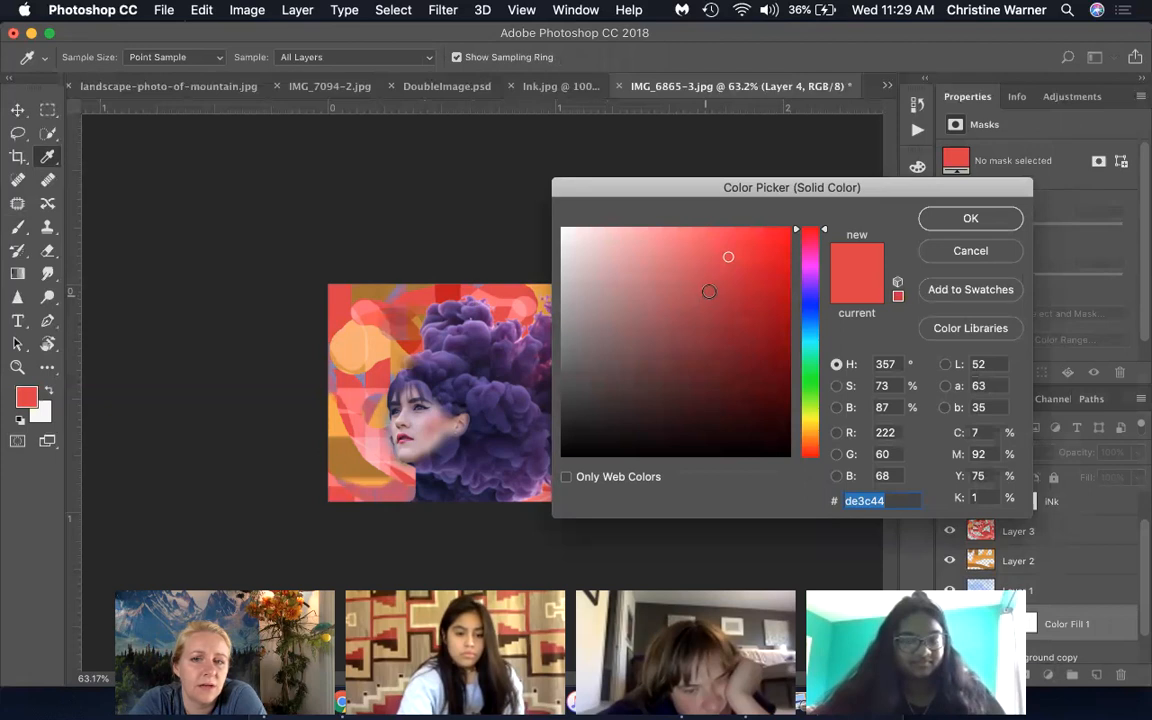
pyautogui.click(956, 222)
pyautogui.click(17, 108)
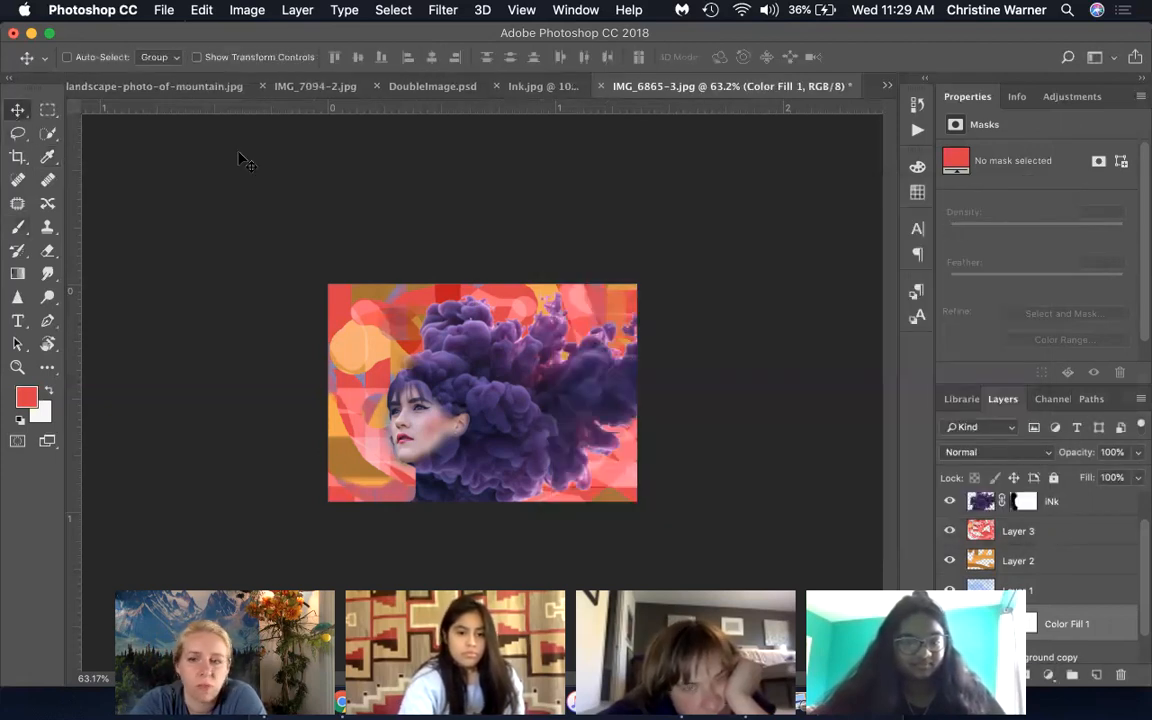
# Step: Hide Layer 3 and Layer 2, leaving Layer 1 over the red fill as the background
pyautogui.click(1051, 531)
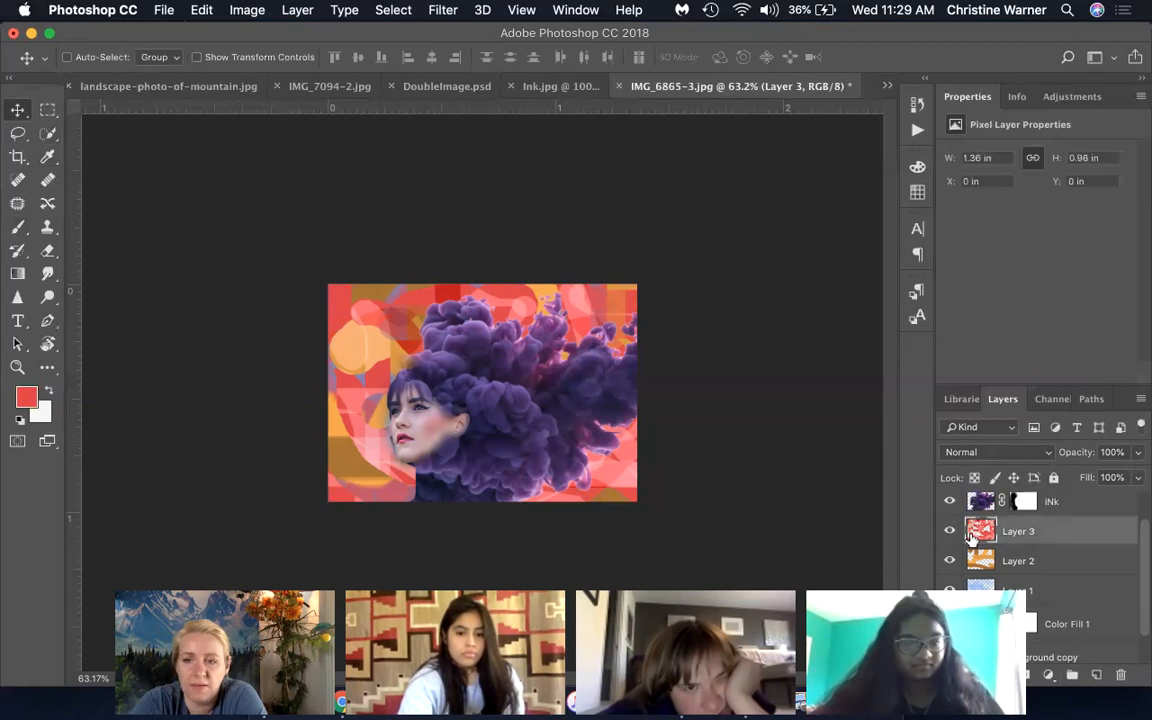
pyautogui.click(951, 536)
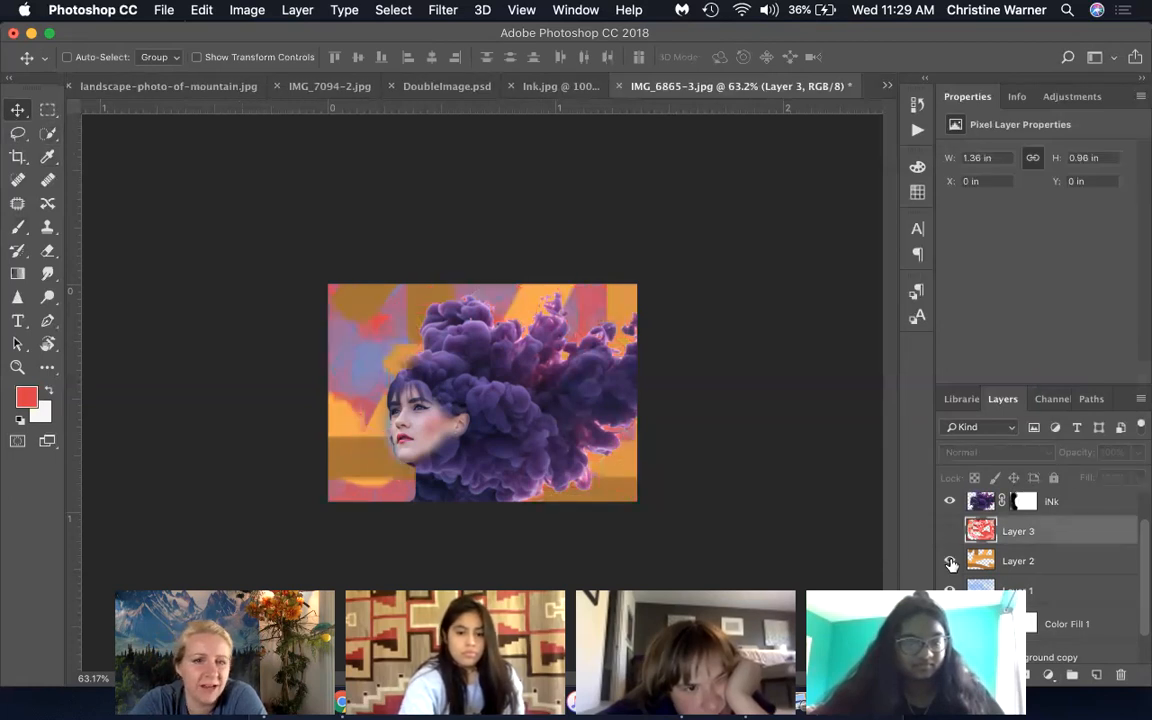
pyautogui.click(951, 562)
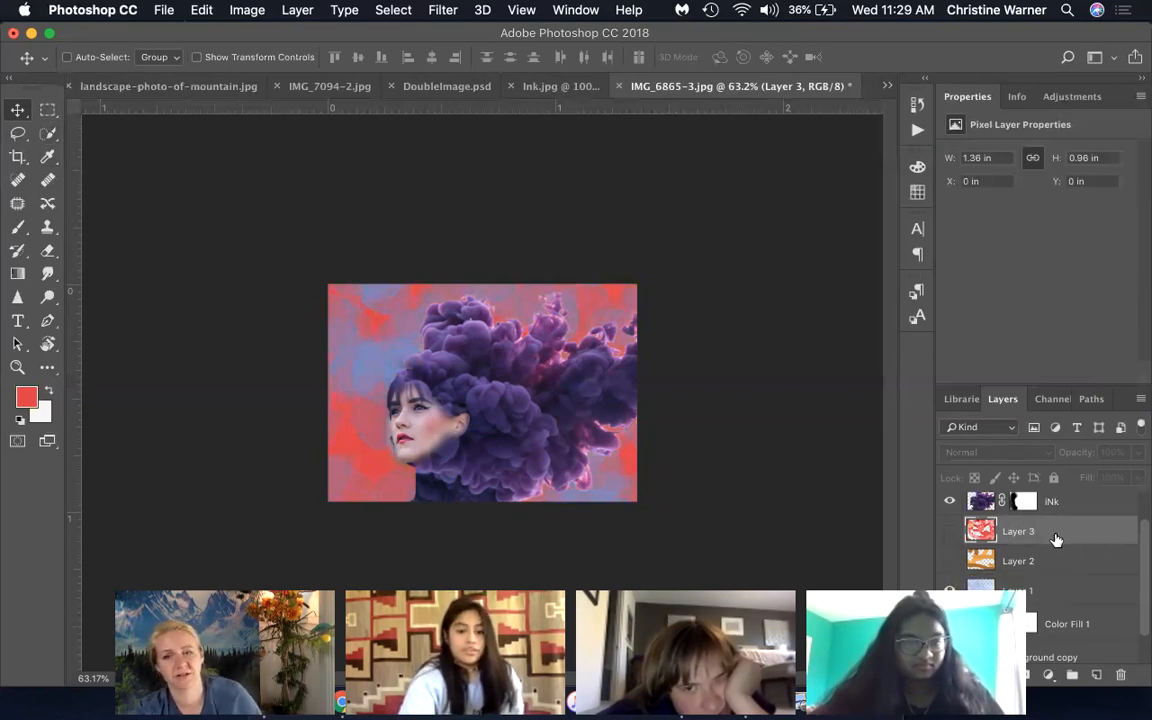
pyautogui.scroll(-1, 1056, 540)
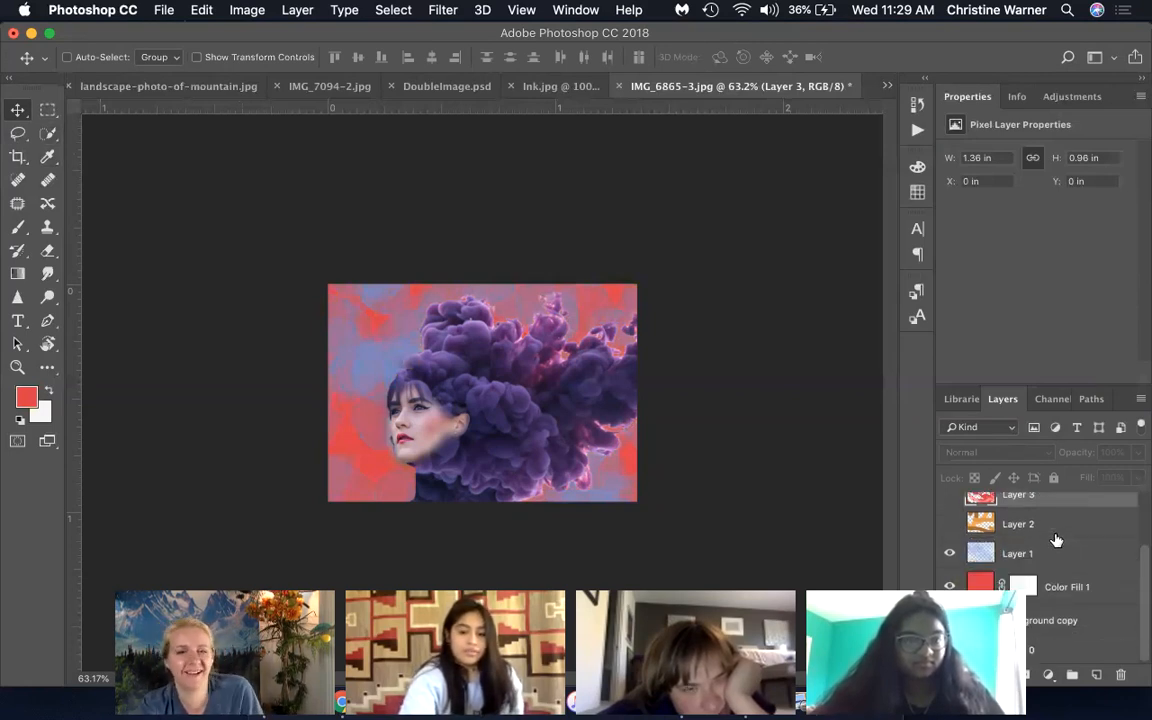
pyautogui.scroll(2, 697, 420)
pyautogui.rightClick(697, 420)
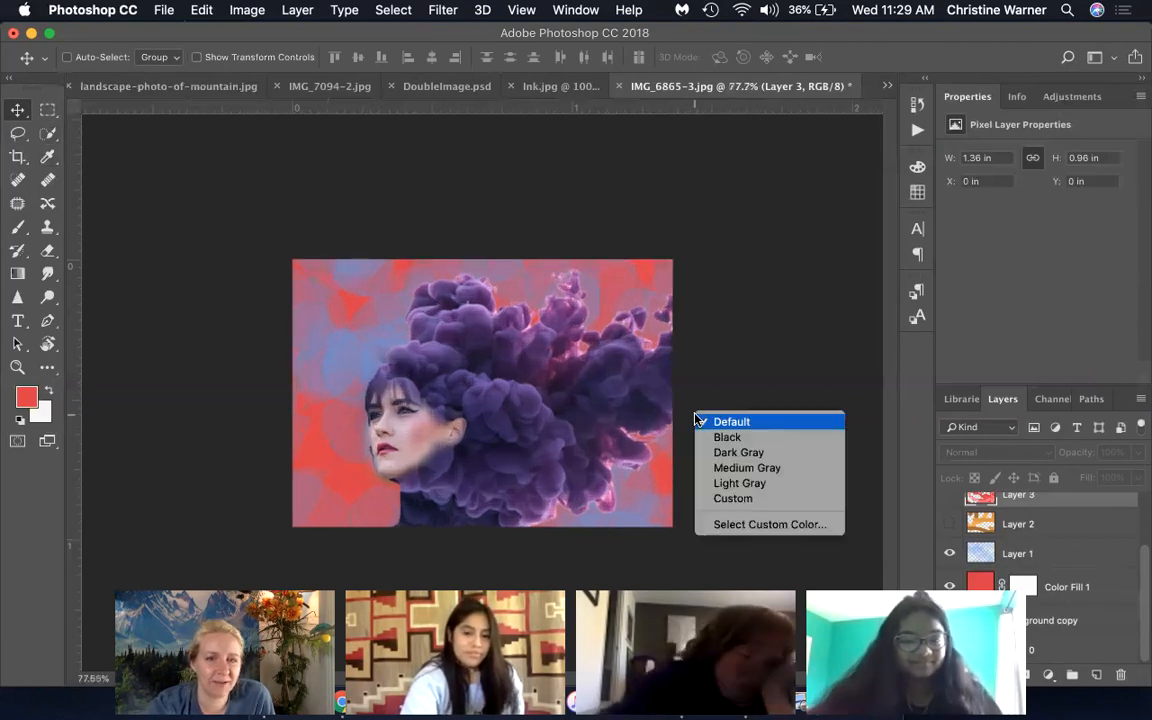
pyautogui.click(746, 310)
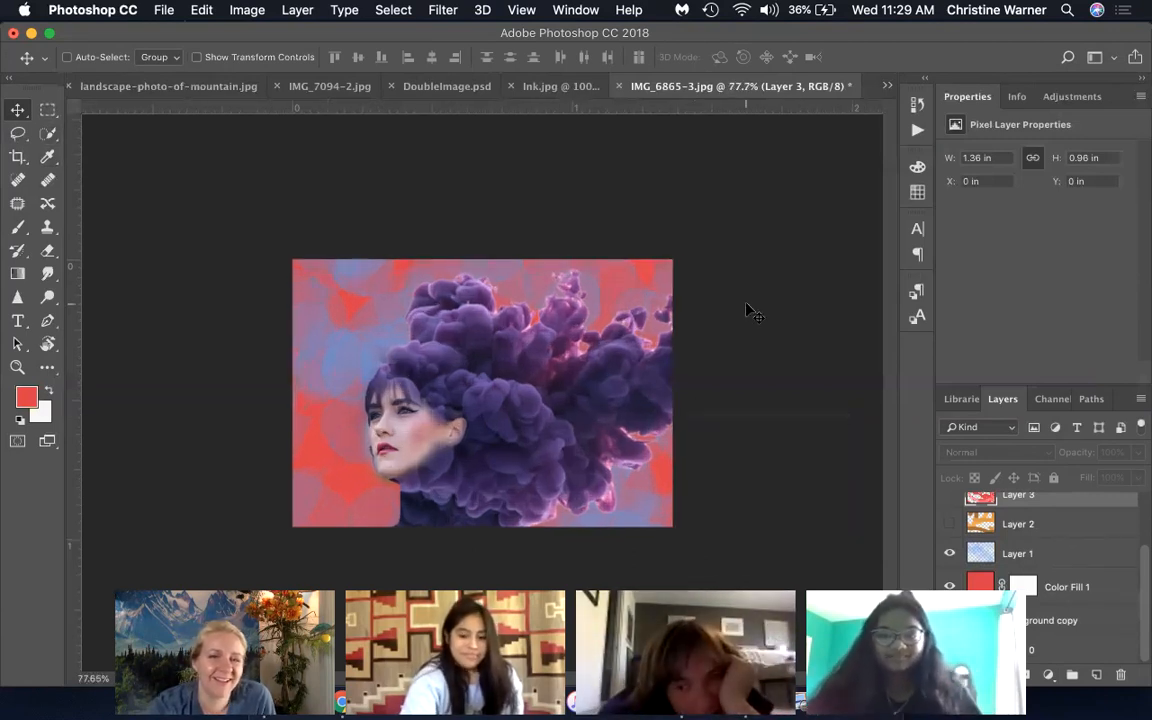
pyautogui.scroll(2, 748, 311)
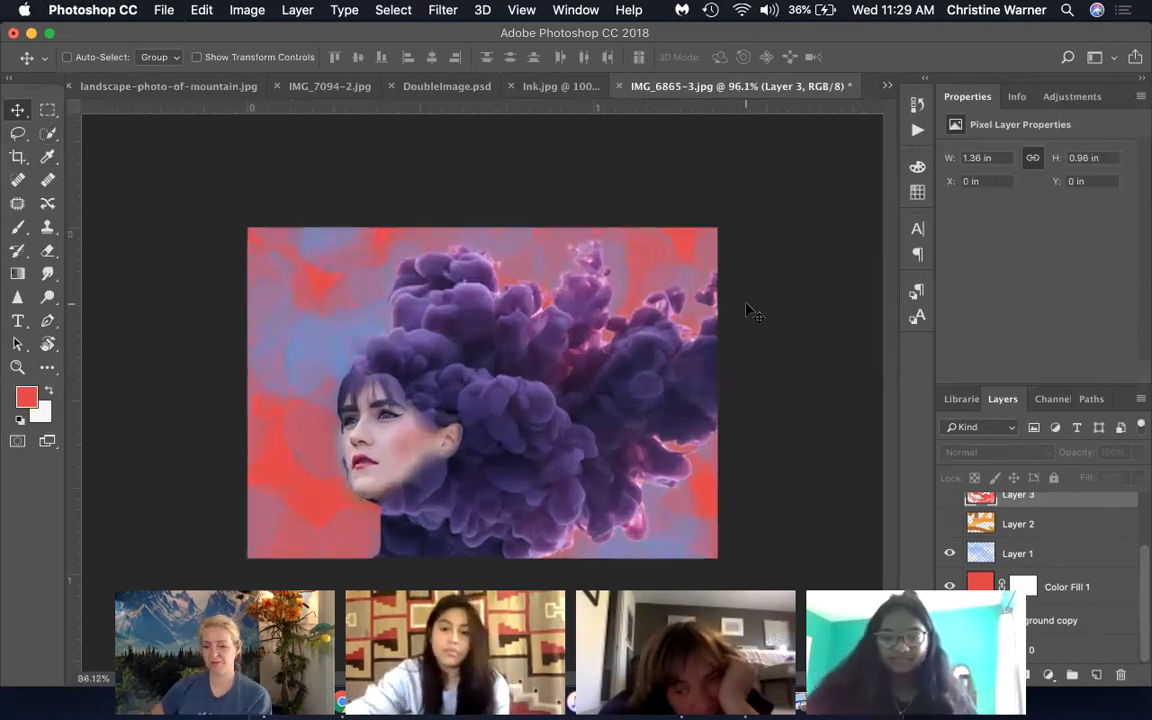